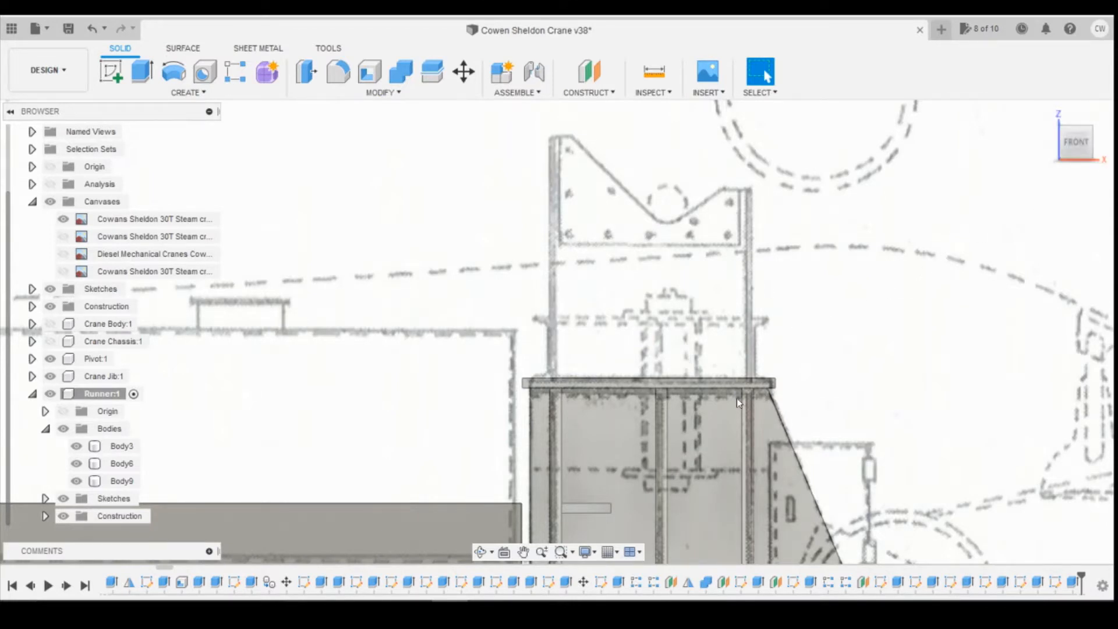
# Switch to the Photos app, examine the jib support tower in the reference photos, and return to the Fusion 360 model.
pyautogui.moveTo(485, 611)
pyautogui.click(501, 583)
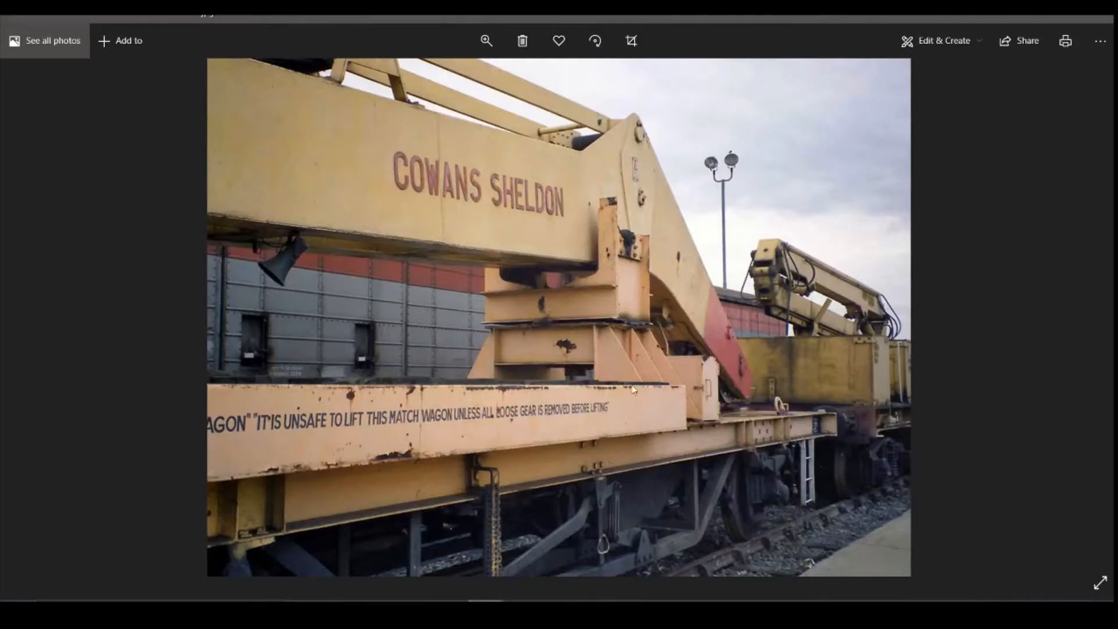
pyautogui.press('Right')
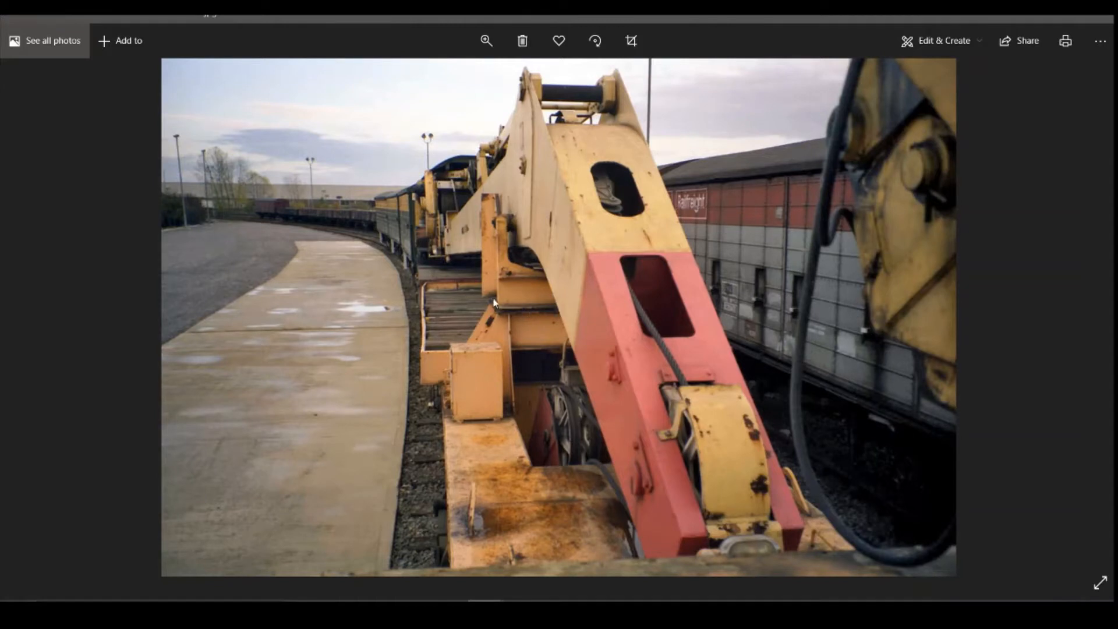
pyautogui.press('Right')
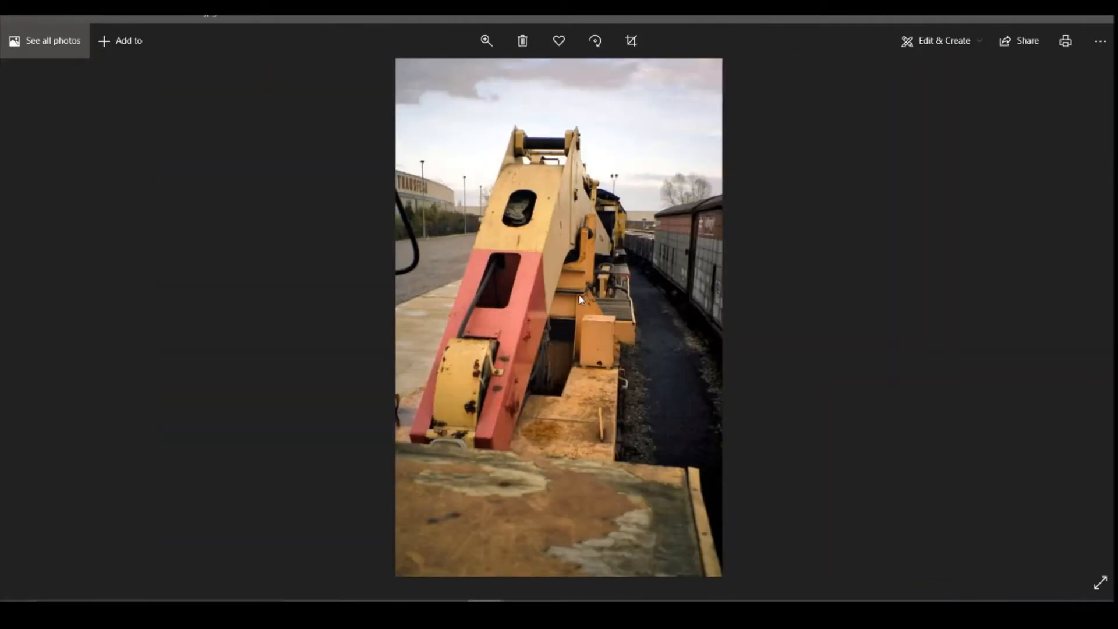
pyautogui.press('Left')
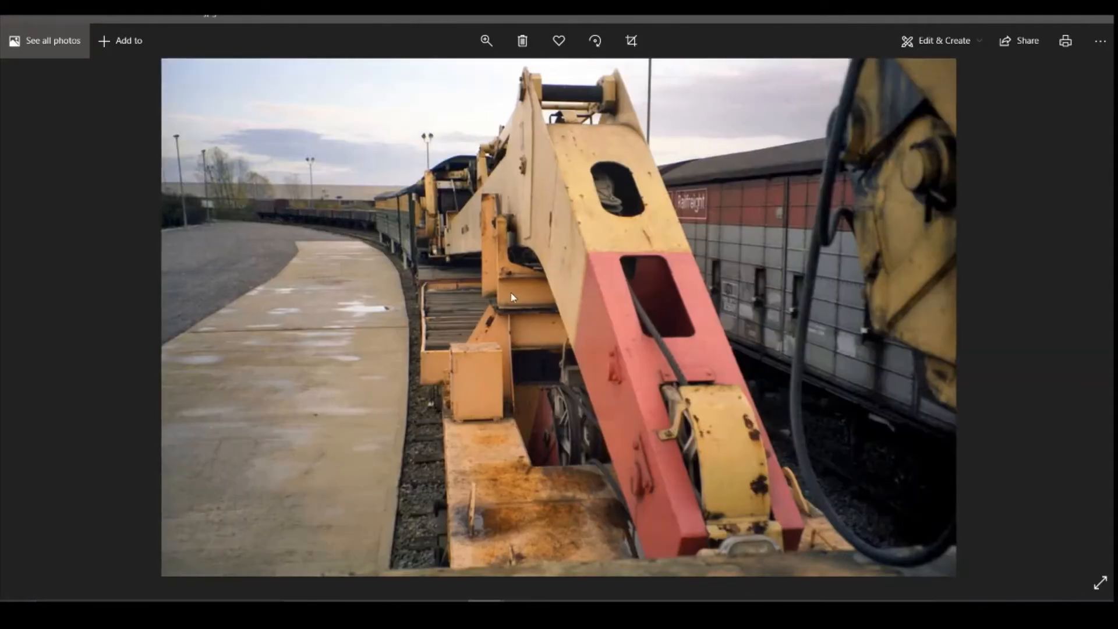
pyautogui.press('Left')
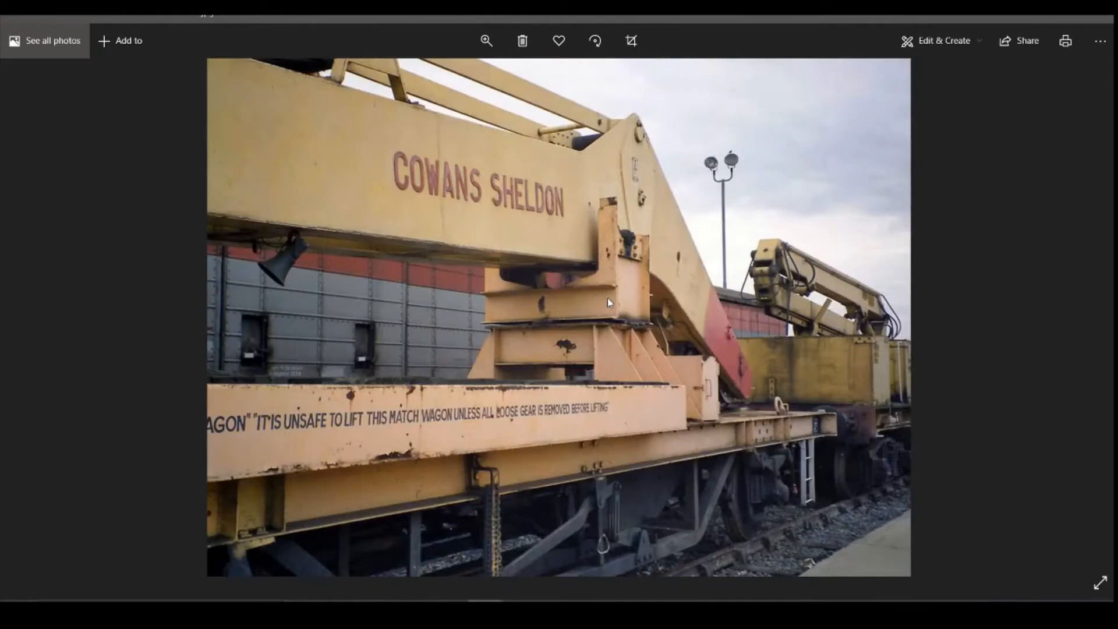
pyautogui.click(449, 609)
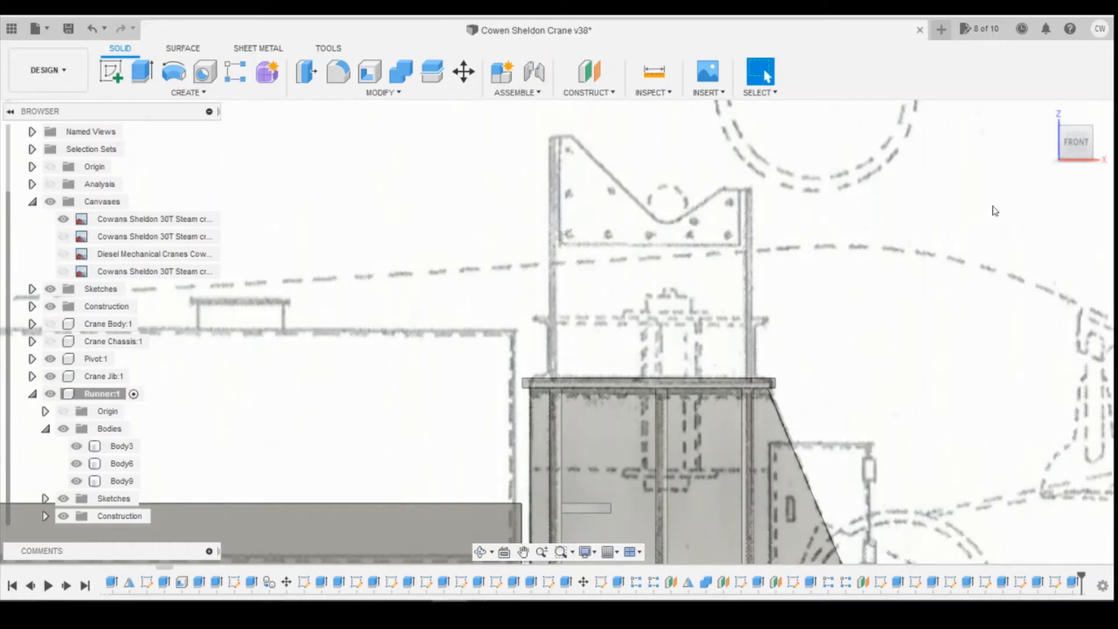
# Hide the visible side-view canvas and create an offset construction plane just above the support tower's top plate.
pyautogui.moveTo(1078, 151); pyautogui.dragTo(1085, 173)
pyautogui.click(63, 219)
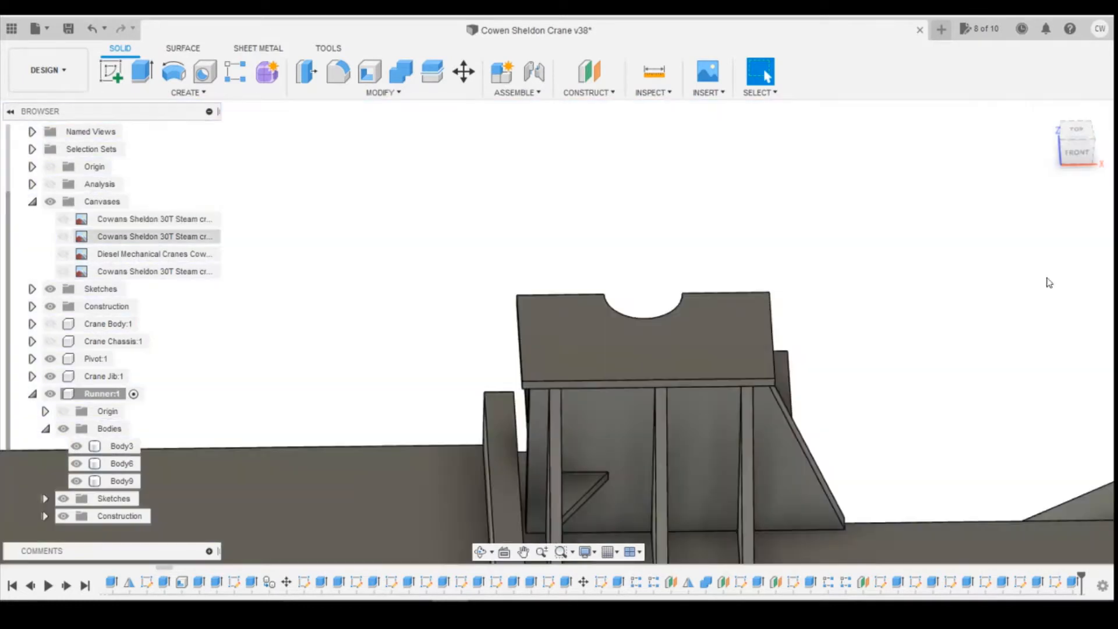
pyautogui.click(1076, 129)
pyautogui.click(591, 73)
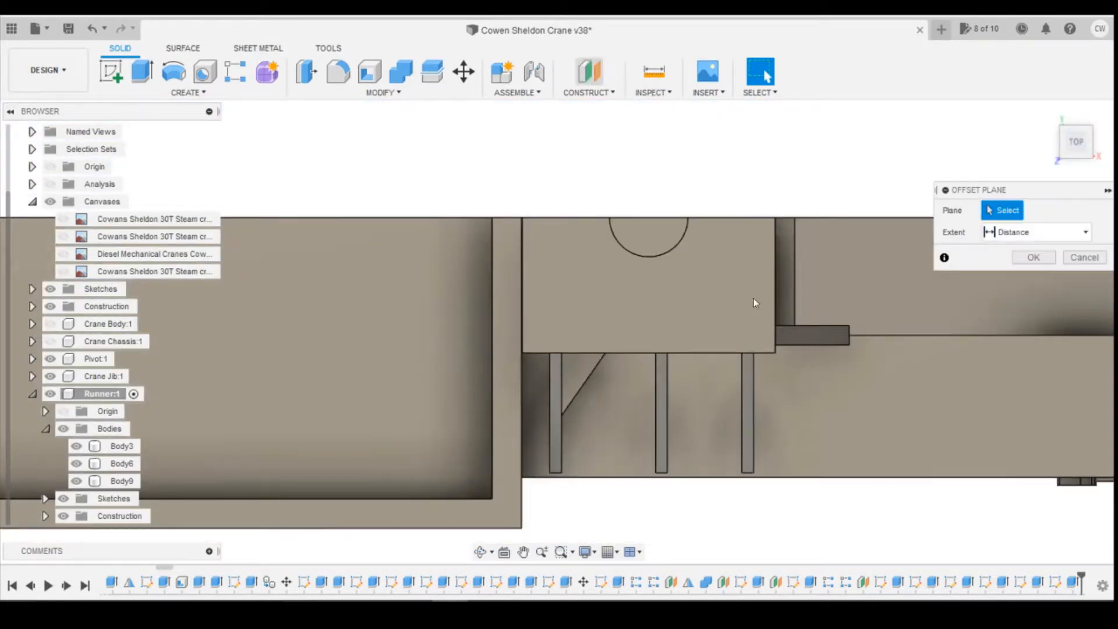
pyautogui.click(554, 247)
pyautogui.click(1076, 156)
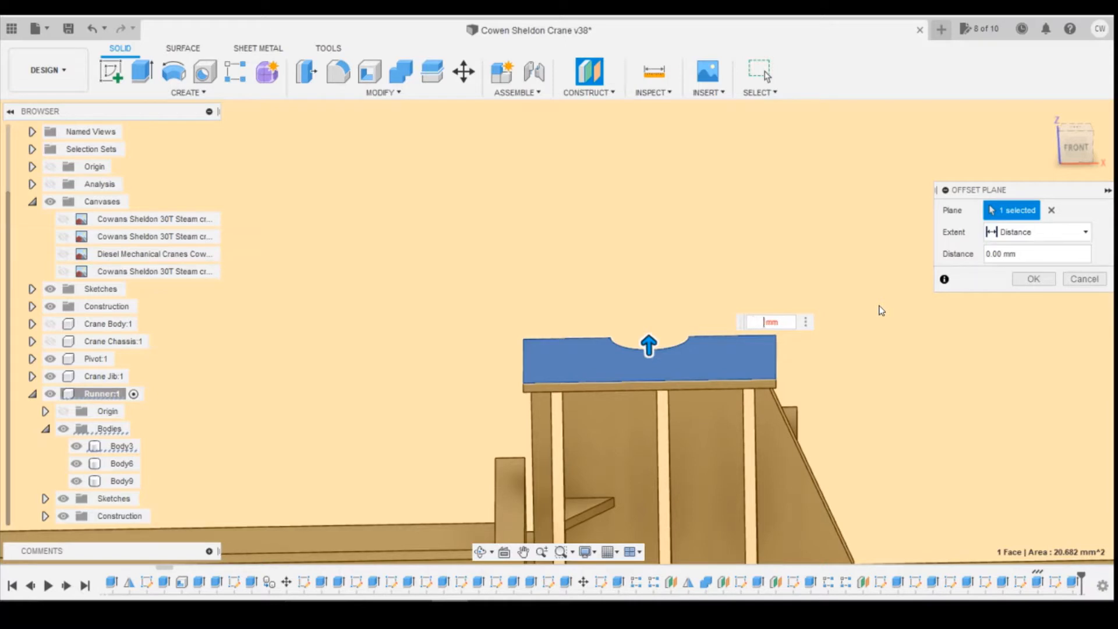
pyautogui.press('Return')
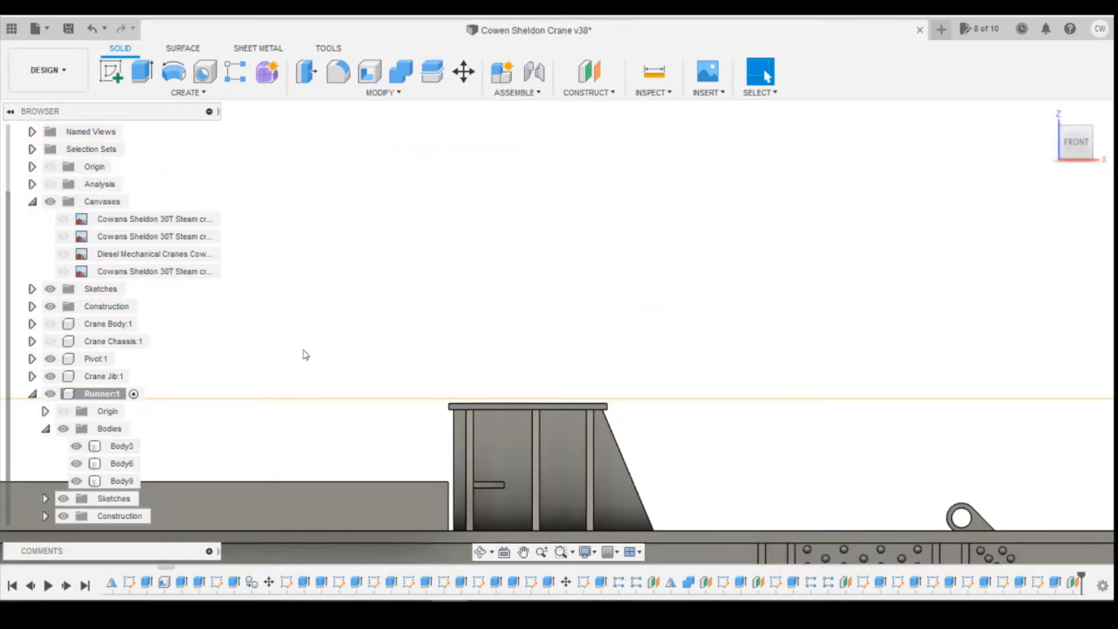
# Start a sketch on the new offset plane and draw a rectangle roughly covering the tower's top plate.
pyautogui.moveTo(1077, 145); pyautogui.dragTo(1080, 133)
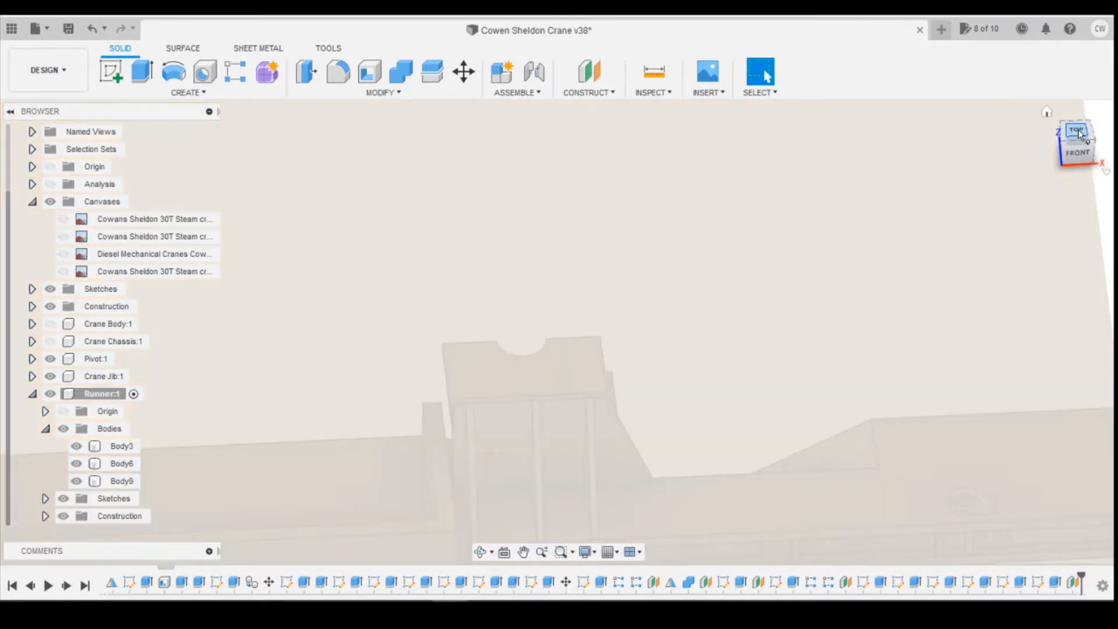
pyautogui.click(112, 73)
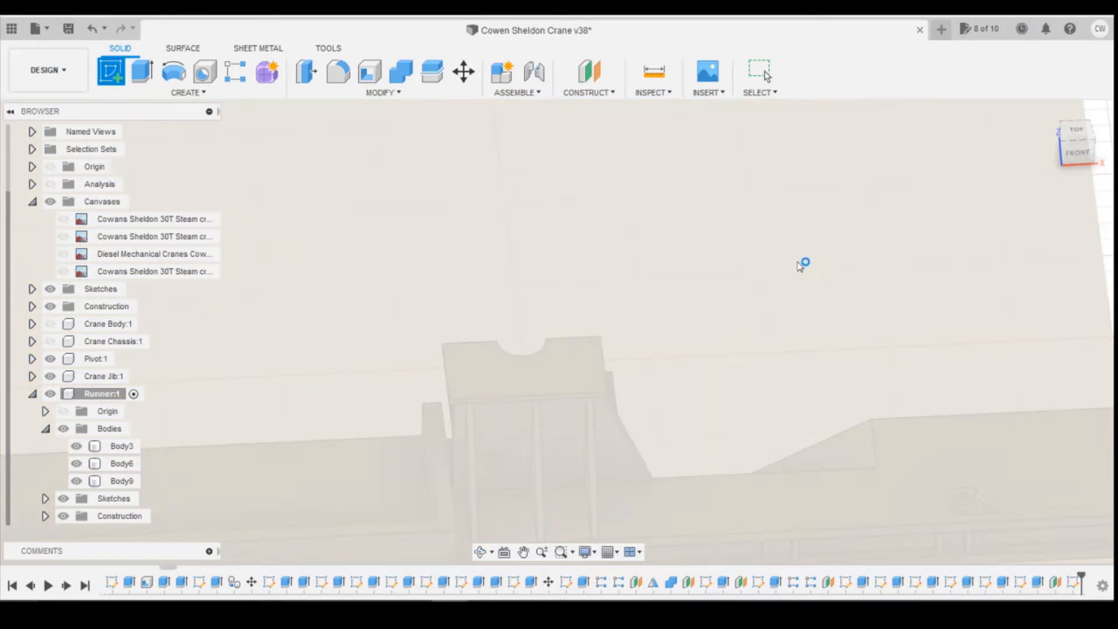
pyautogui.click(803, 251)
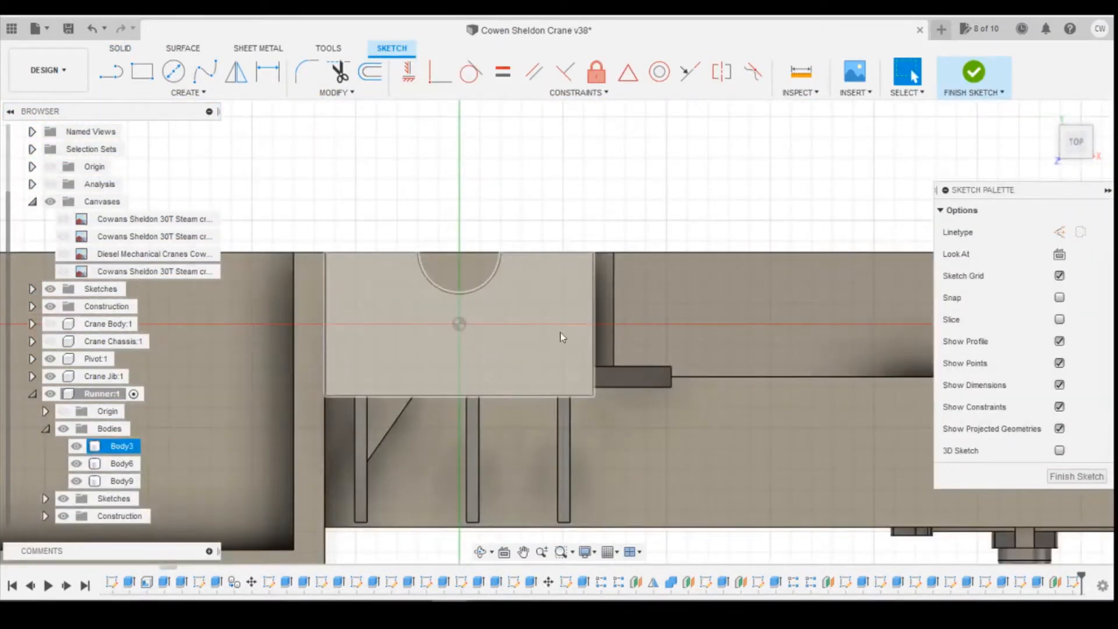
pyautogui.press('r')
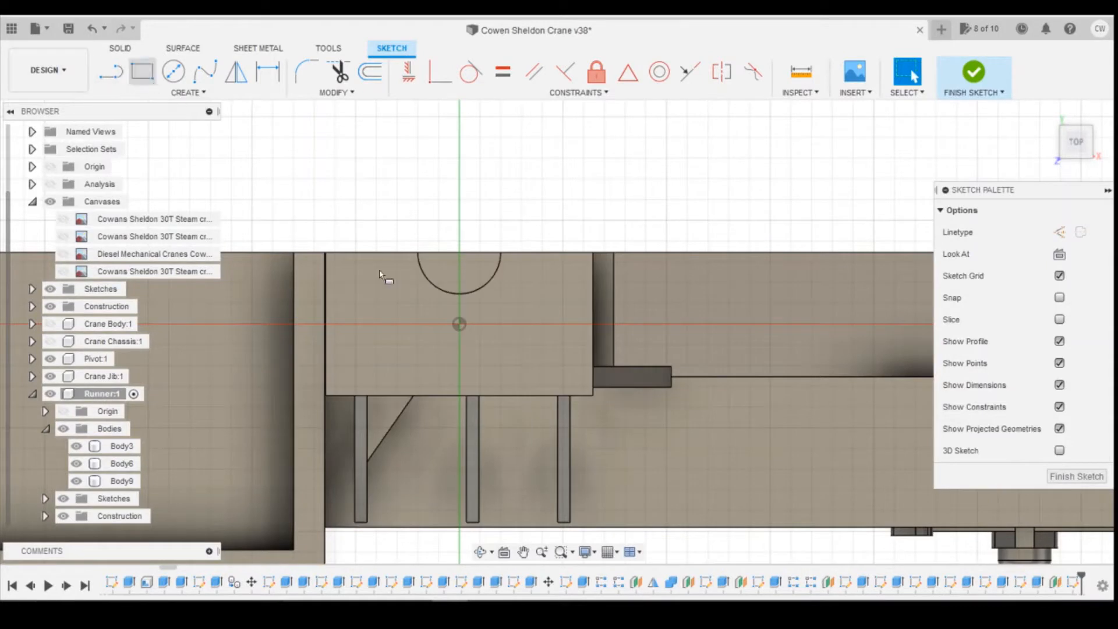
pyautogui.click(584, 387)
pyautogui.click(337, 266)
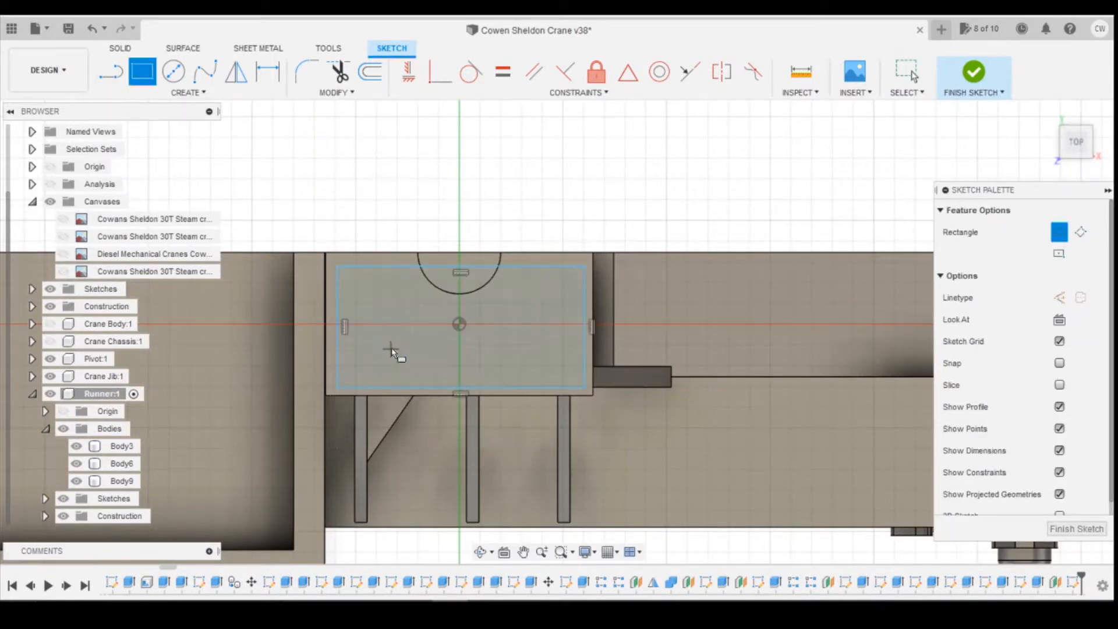
pyautogui.press('Escape')
# Make the rectangle's corners coincident with the corners of the top plate so the outlines match.
pyautogui.click(440, 71)
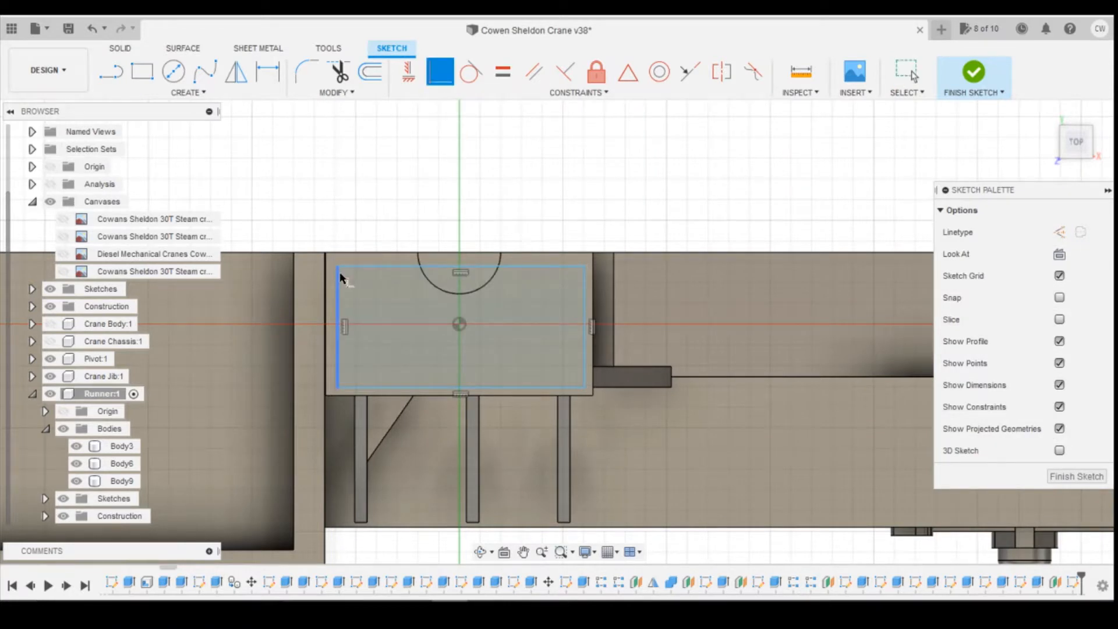
pyautogui.click(338, 266)
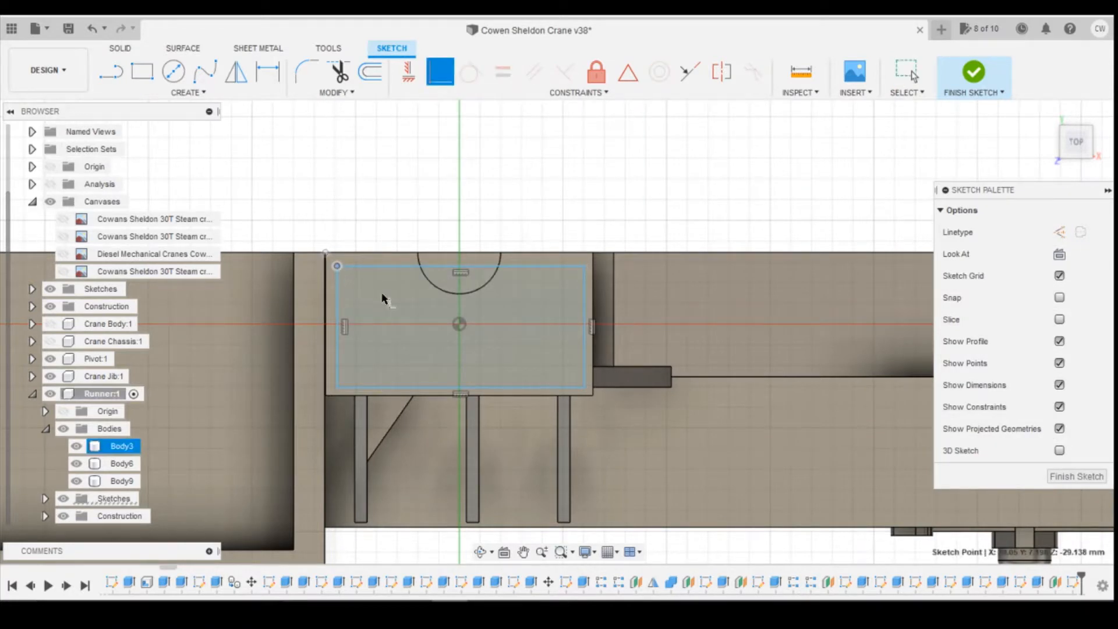
pyautogui.click(325, 253)
pyautogui.click(573, 253)
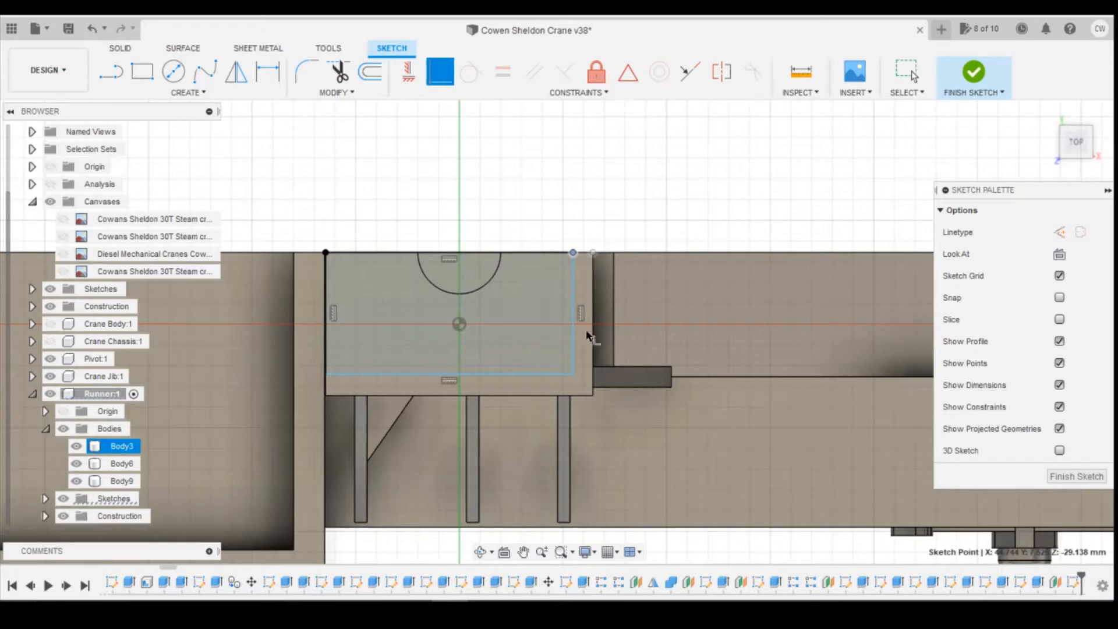
pyautogui.click(592, 367)
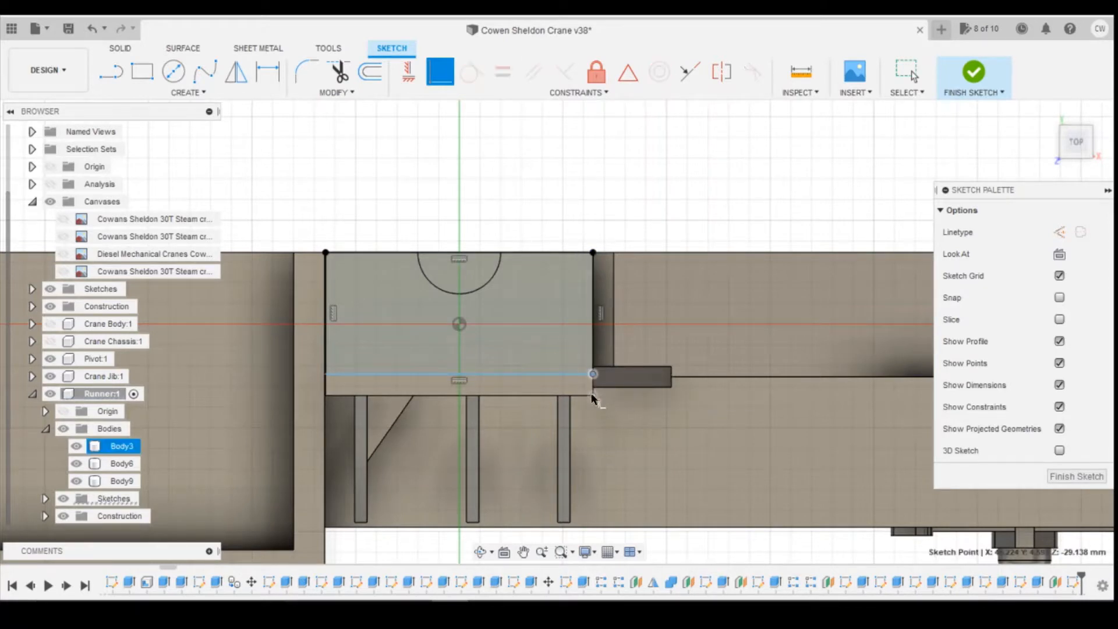
pyautogui.click(593, 396)
pyautogui.press('Escape')
# Extrude the rectangular profile upward by 0.2 mm as a new body.
pyautogui.click(545, 362)
pyautogui.rightClick(542, 359)
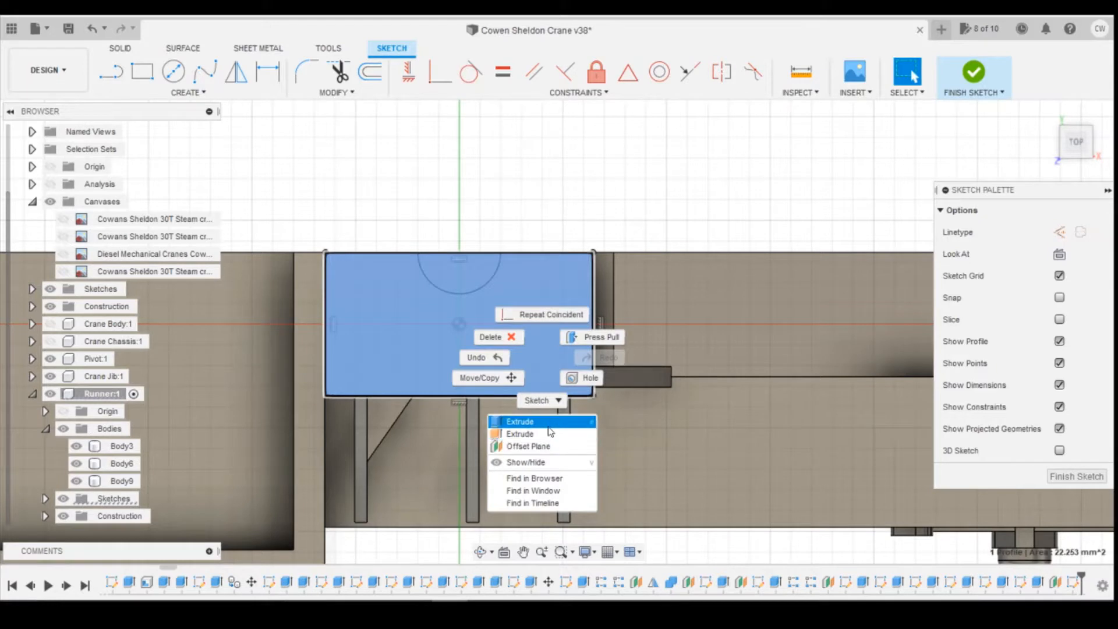
pyautogui.click(548, 428)
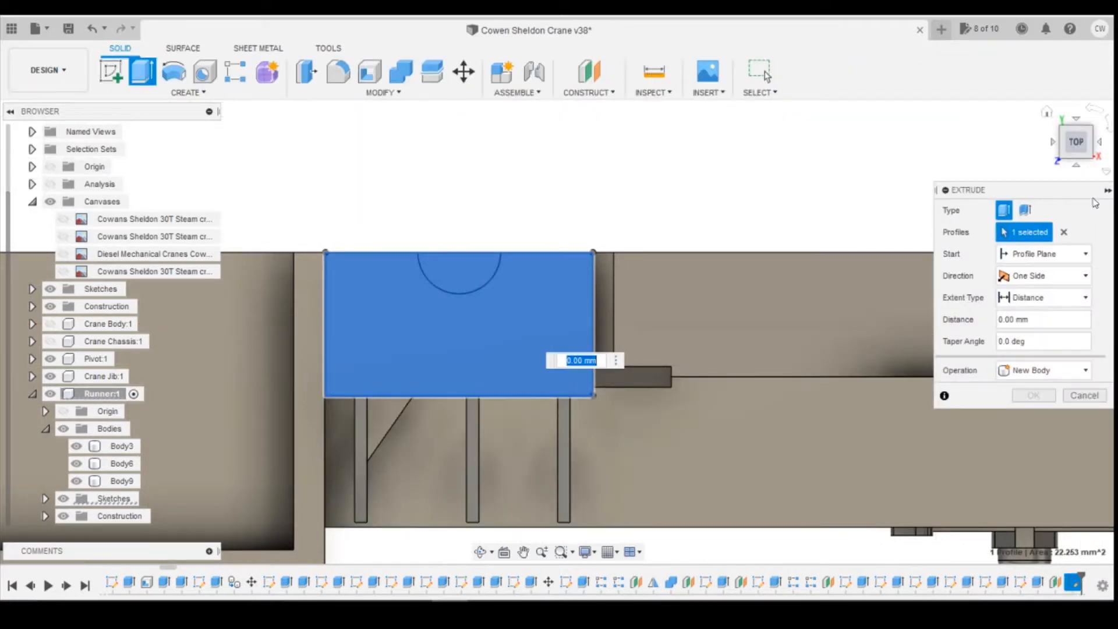
pyautogui.click(1076, 165)
pyautogui.moveTo(460, 319); pyautogui.dragTo(460, 298)
pyautogui.write('0.')
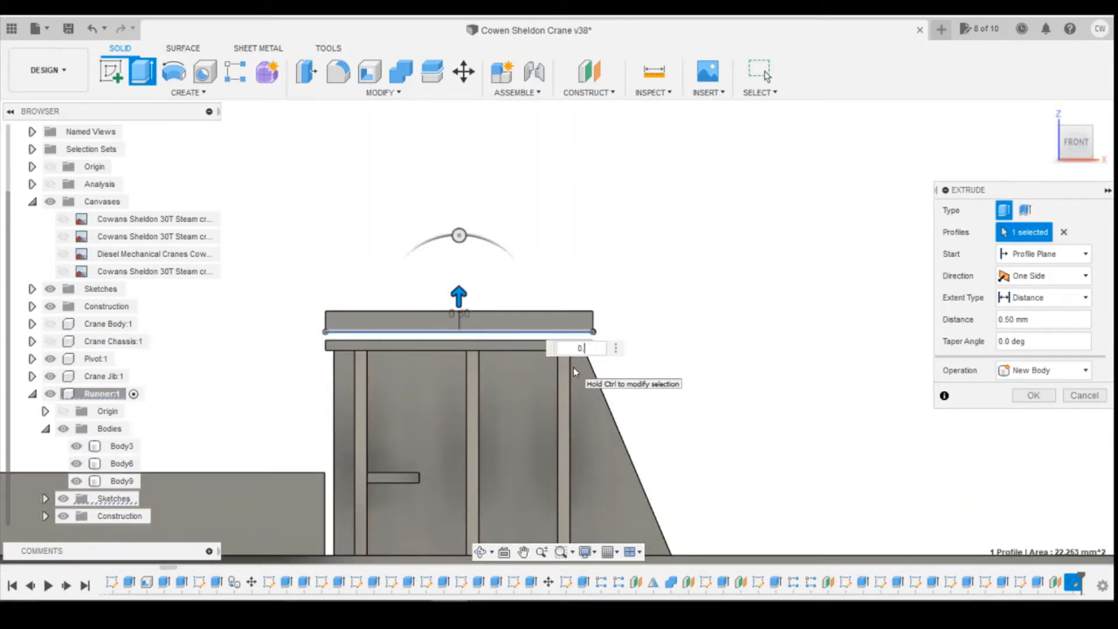
pyautogui.write('2')
pyautogui.press('Return')
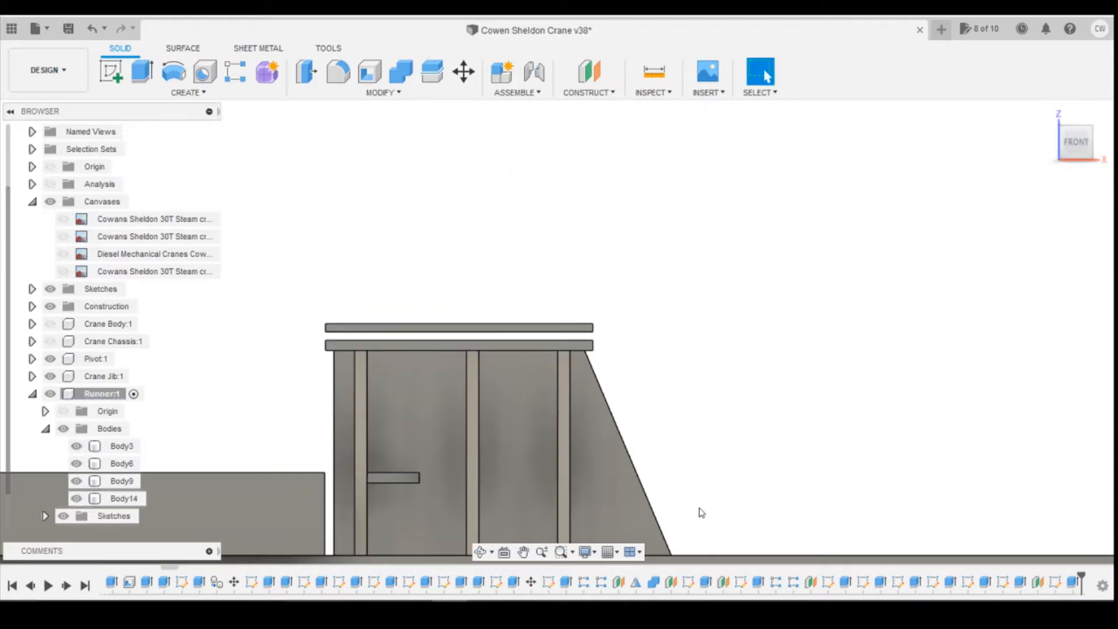
# Check the crane reference photo and sketch a narrow rectangle across the full depth of the new plate's top face, near the right-hand rib.
pyautogui.click(486, 610)
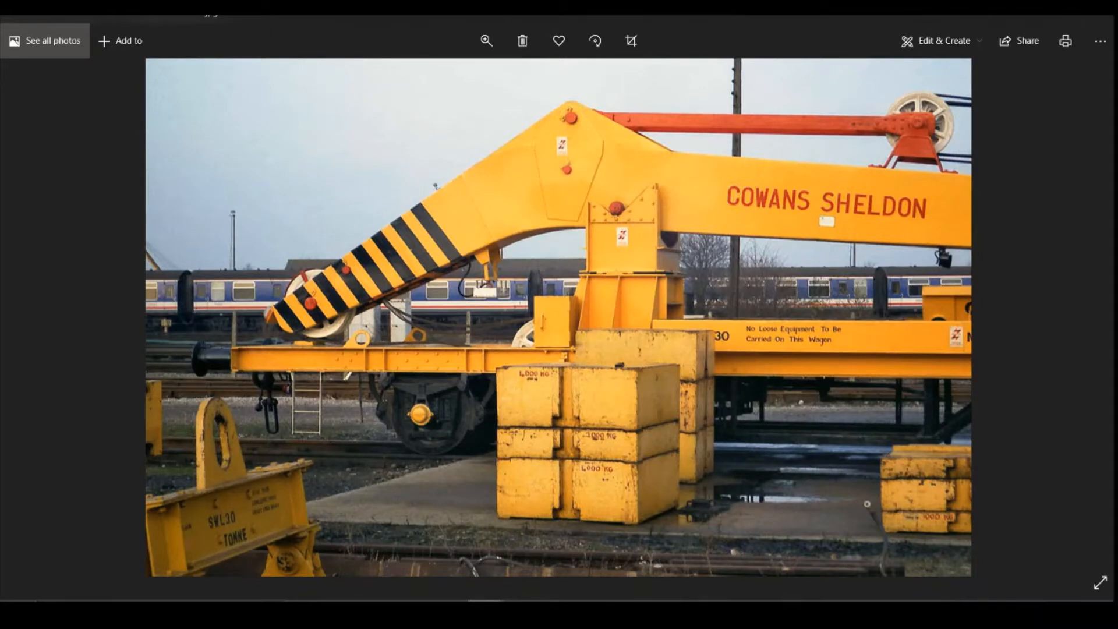
pyautogui.hotkey('alt', 'Tab')
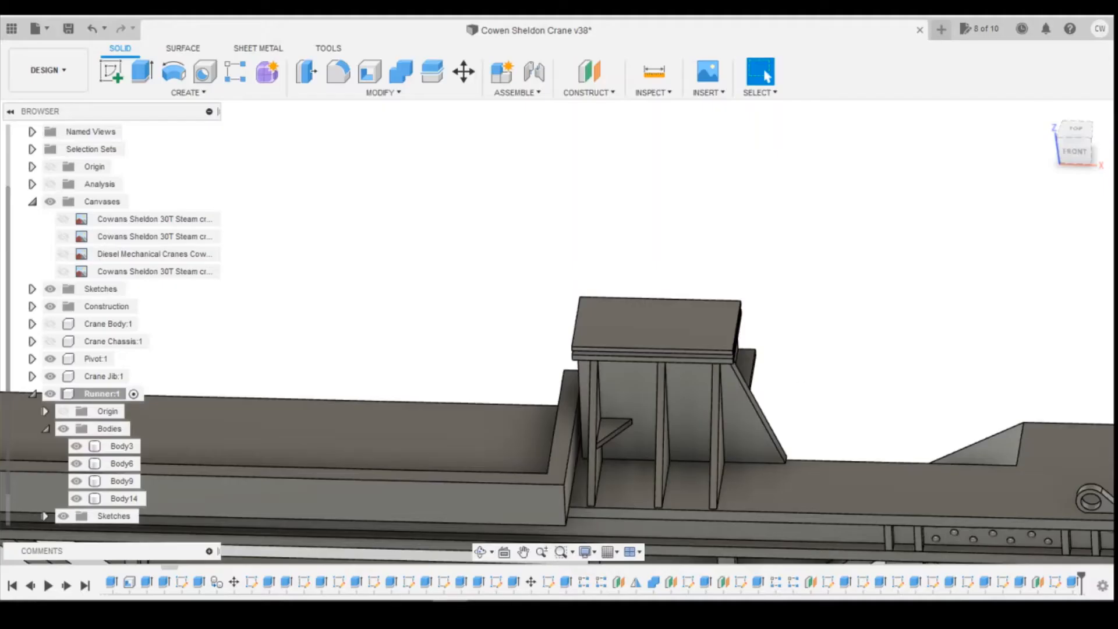
pyautogui.click(1071, 130)
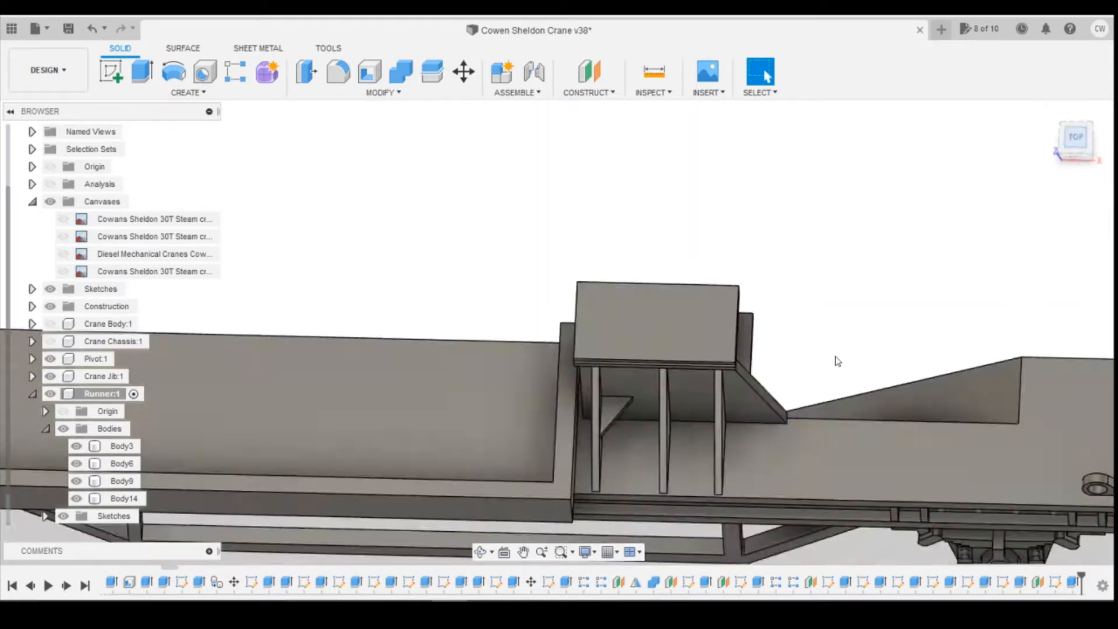
pyautogui.click(111, 71)
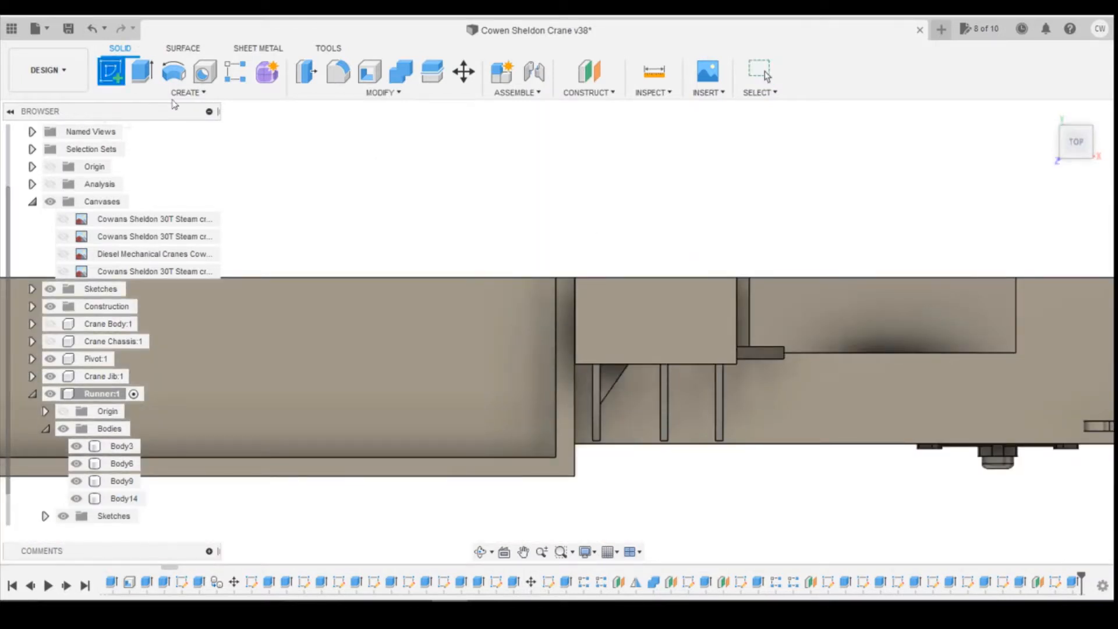
pyautogui.click(644, 324)
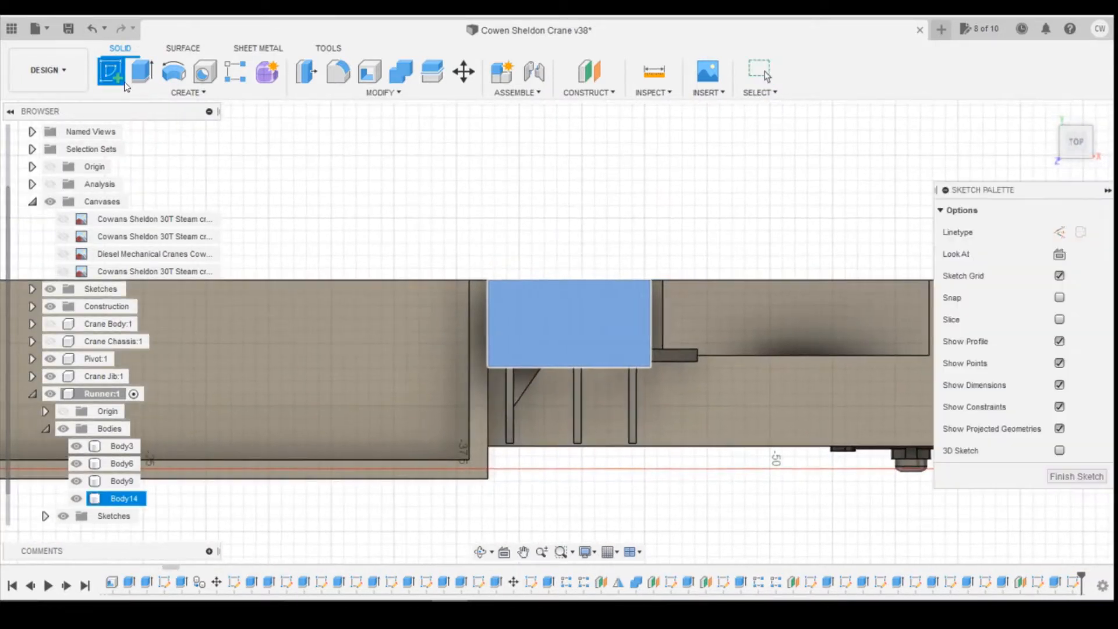
pyautogui.click(143, 73)
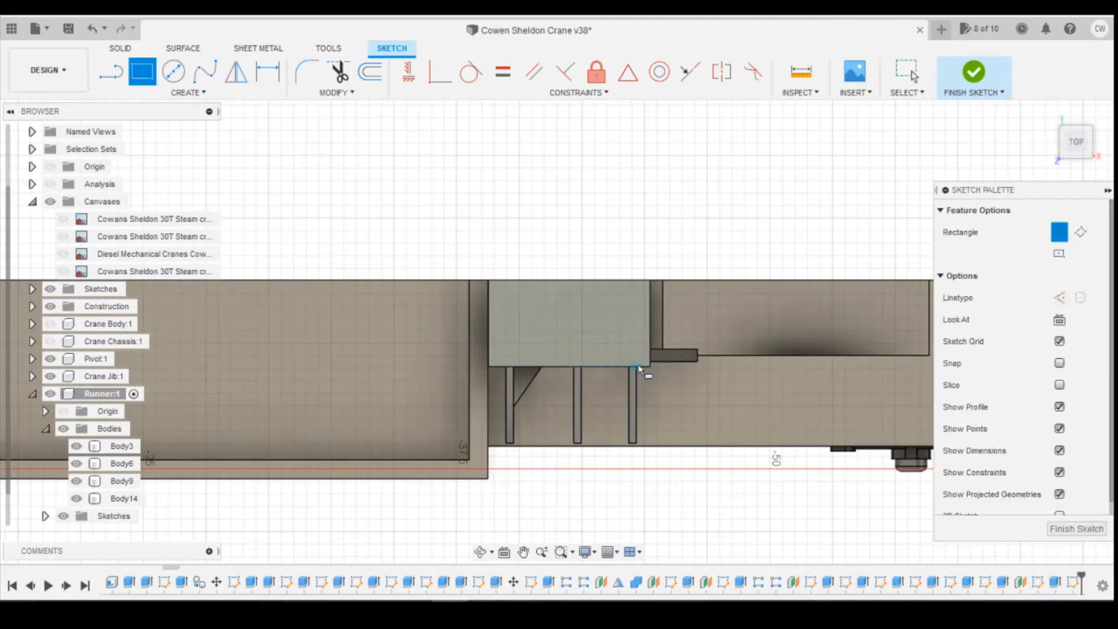
pyautogui.click(640, 365)
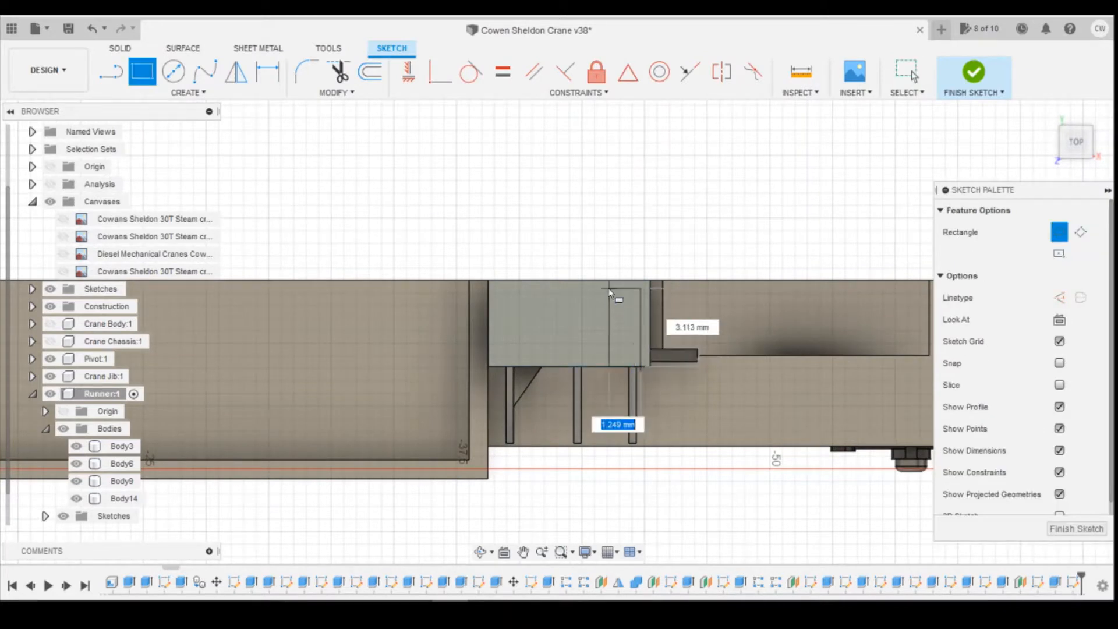
pyautogui.click(616, 282)
pyautogui.scroll(2, 624, 288)
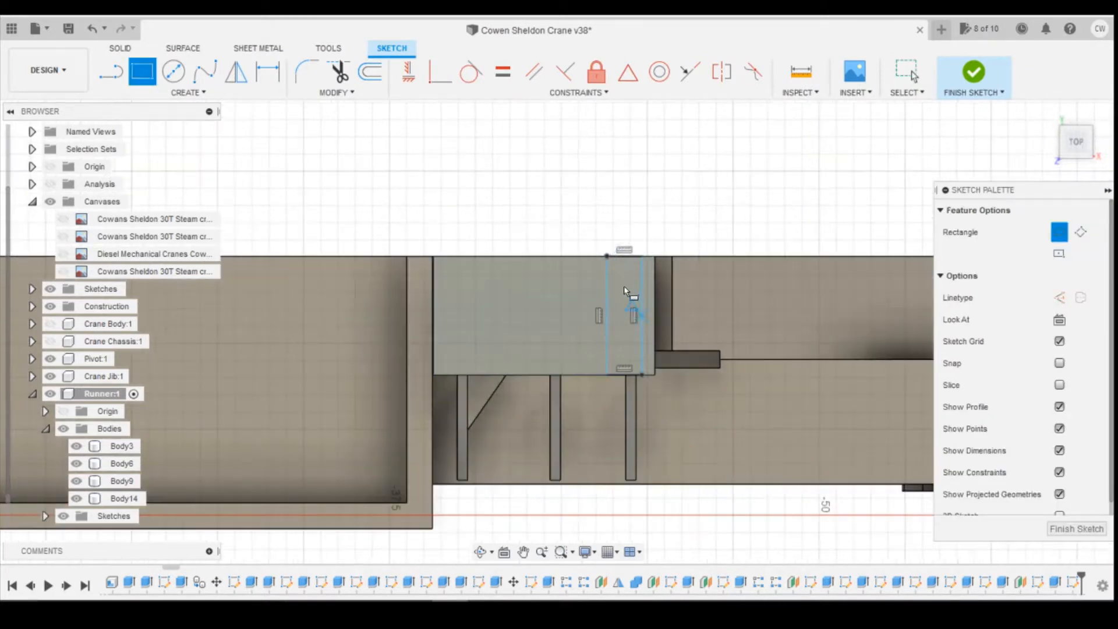
pyautogui.scroll(2, 592, 225)
# Constrain the narrow rectangle's right corner coincident with the outer edge of the right-hand rib below.
pyautogui.click(440, 71)
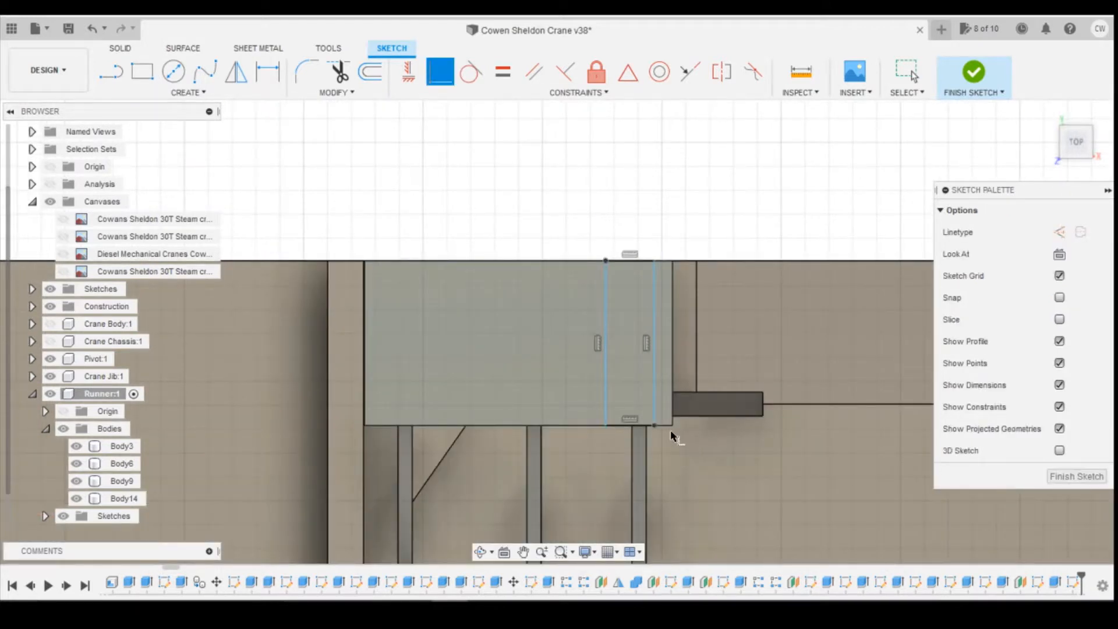
pyautogui.click(654, 426)
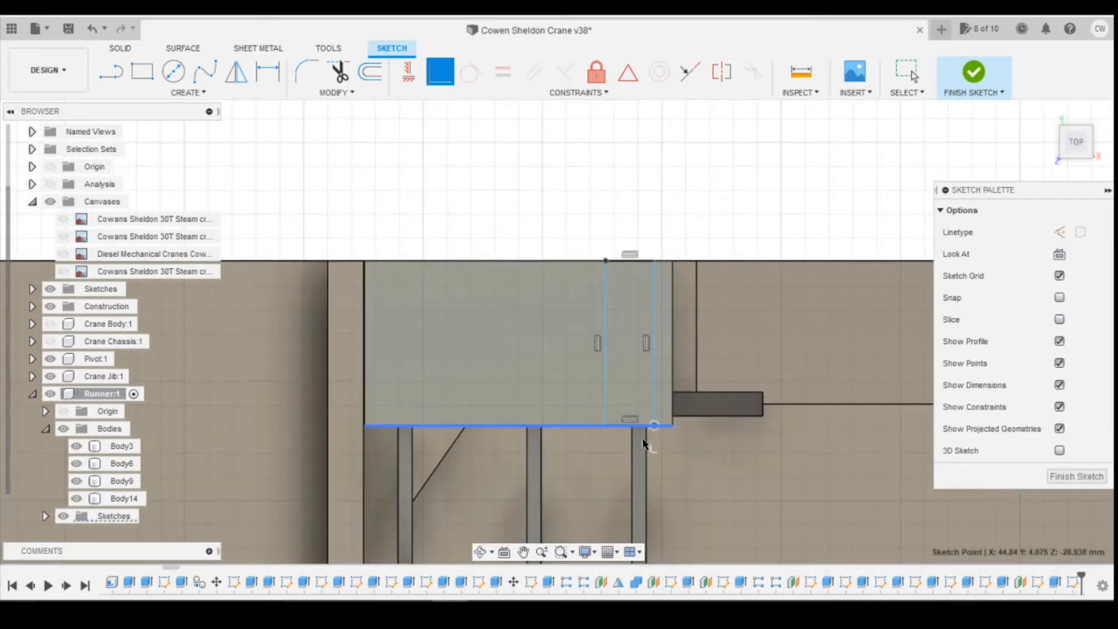
pyautogui.click(647, 457)
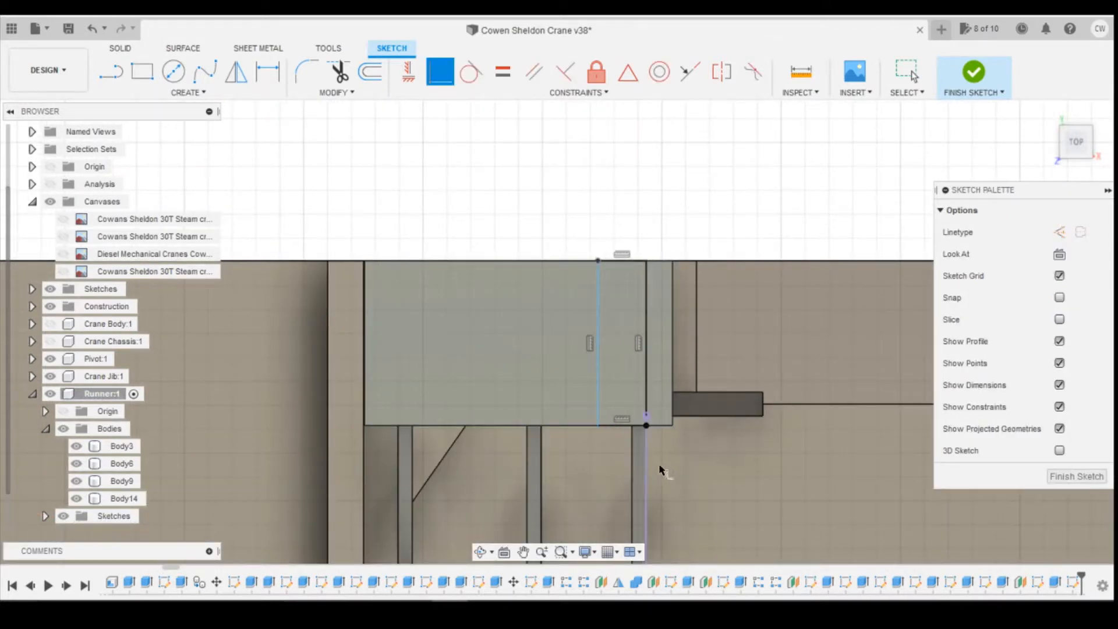
pyautogui.click(598, 426)
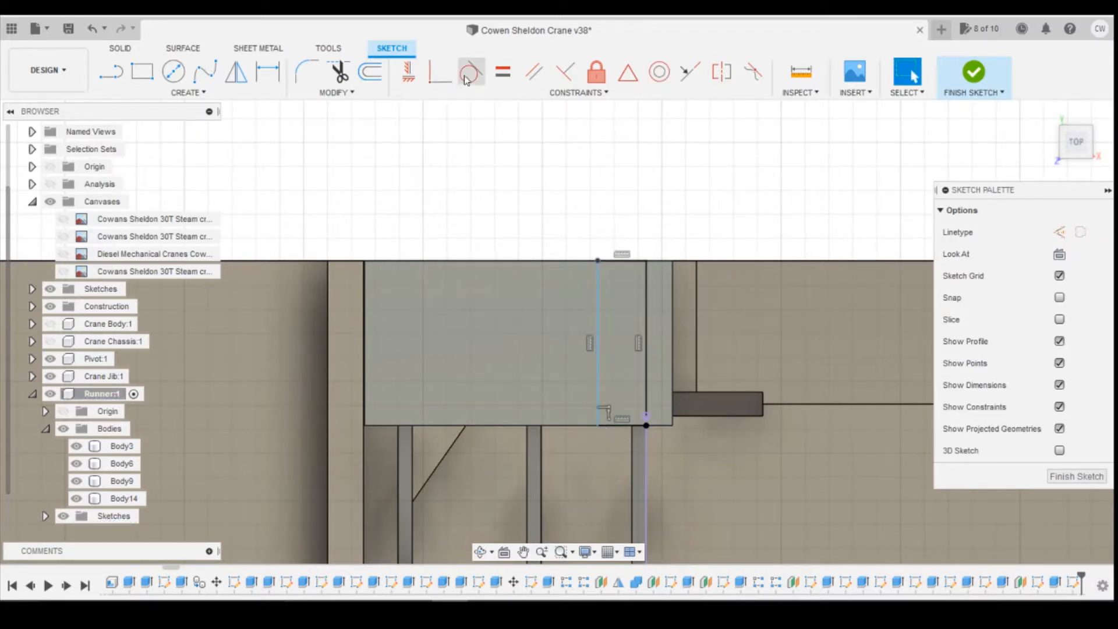
# Constrain the narrow rectangle's left corner coincident with the inner edge of the right-hand rib below.
pyautogui.click(434, 75)
pyautogui.click(598, 426)
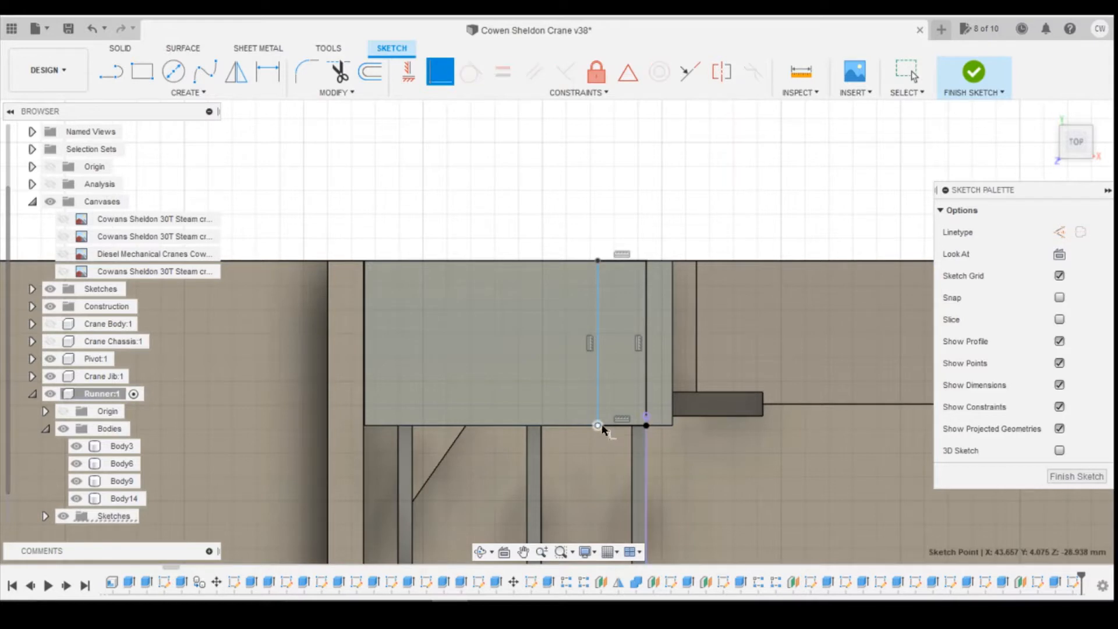
pyautogui.click(632, 444)
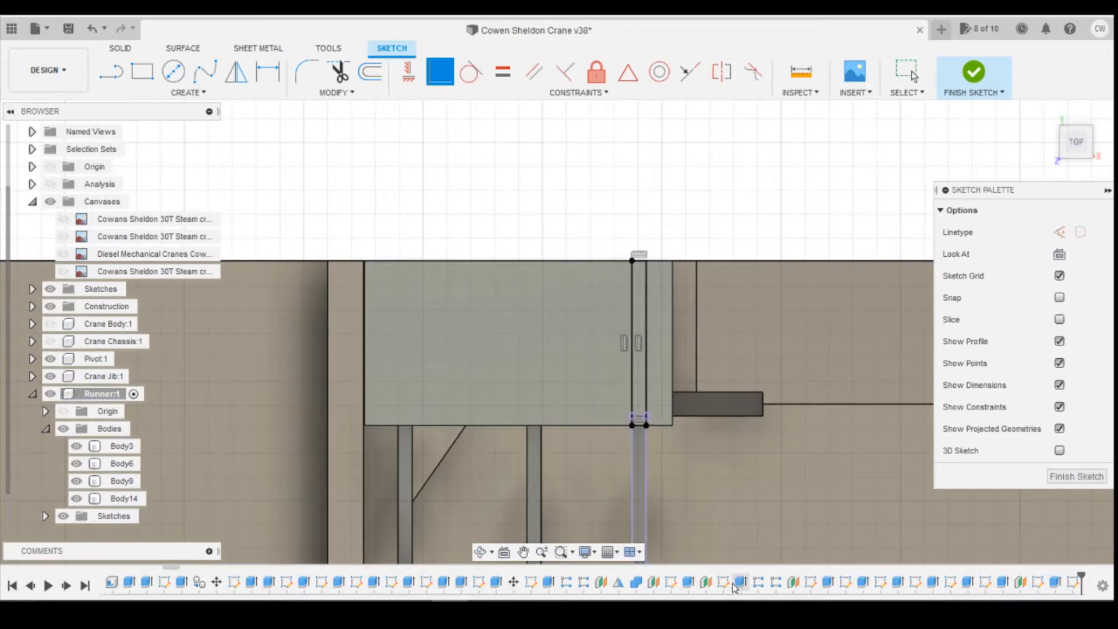
# Sketch a second narrow rectangle across the full depth of the plate, above the left-hand rib.
pyautogui.scroll(-3, 864, 317)
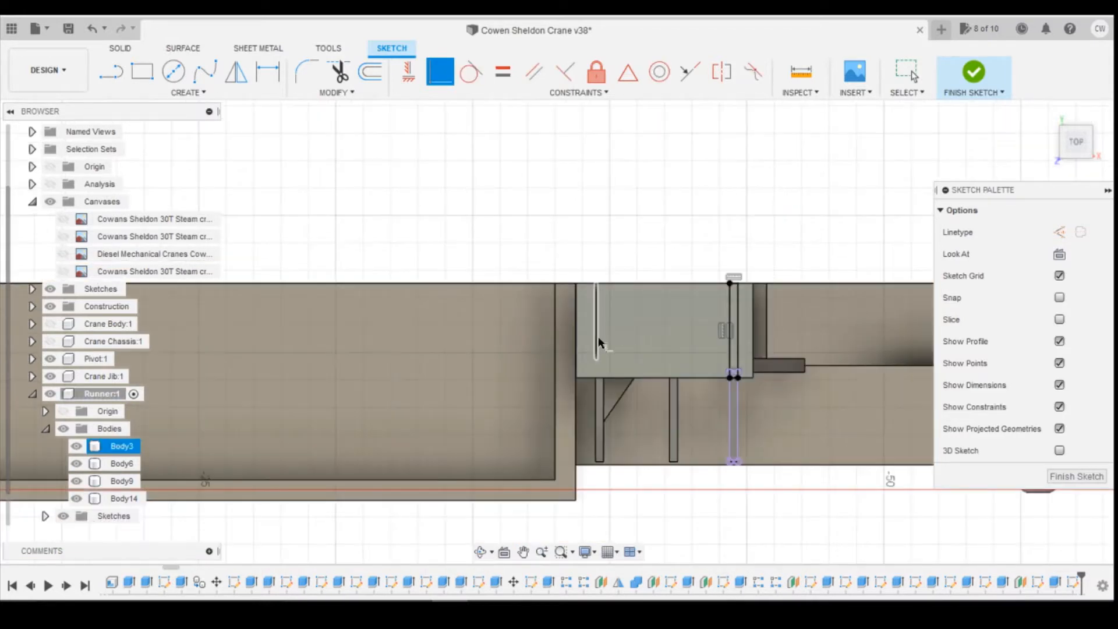
pyautogui.click(137, 80)
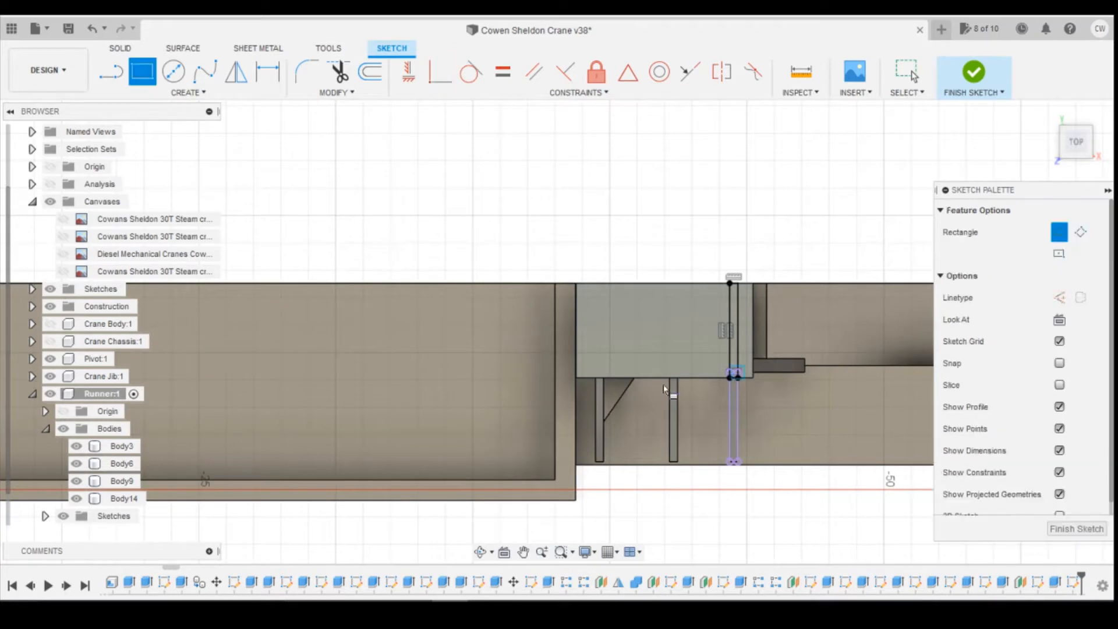
pyautogui.click(590, 377)
pyautogui.press('Escape')
pyautogui.click(138, 71)
pyautogui.click(591, 378)
pyautogui.click(622, 284)
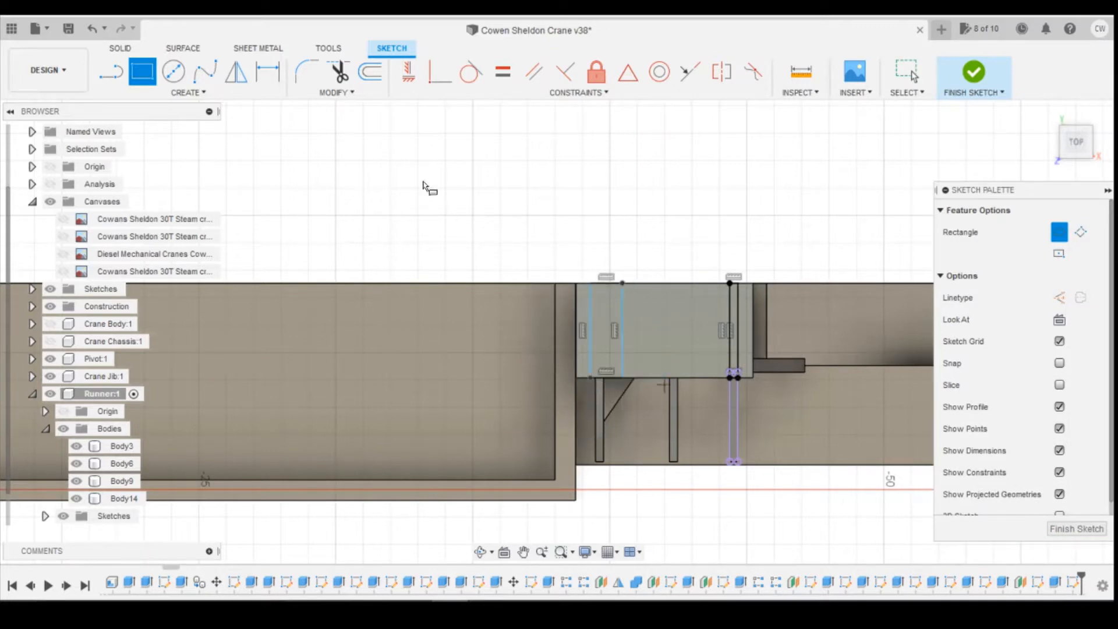
# Constrain the second rectangle's two front corners coincident with the outer and inner edges of the left-hand rib below.
pyautogui.click(440, 72)
pyautogui.scroll(4, 599, 373)
pyautogui.click(582, 383)
pyautogui.click(594, 396)
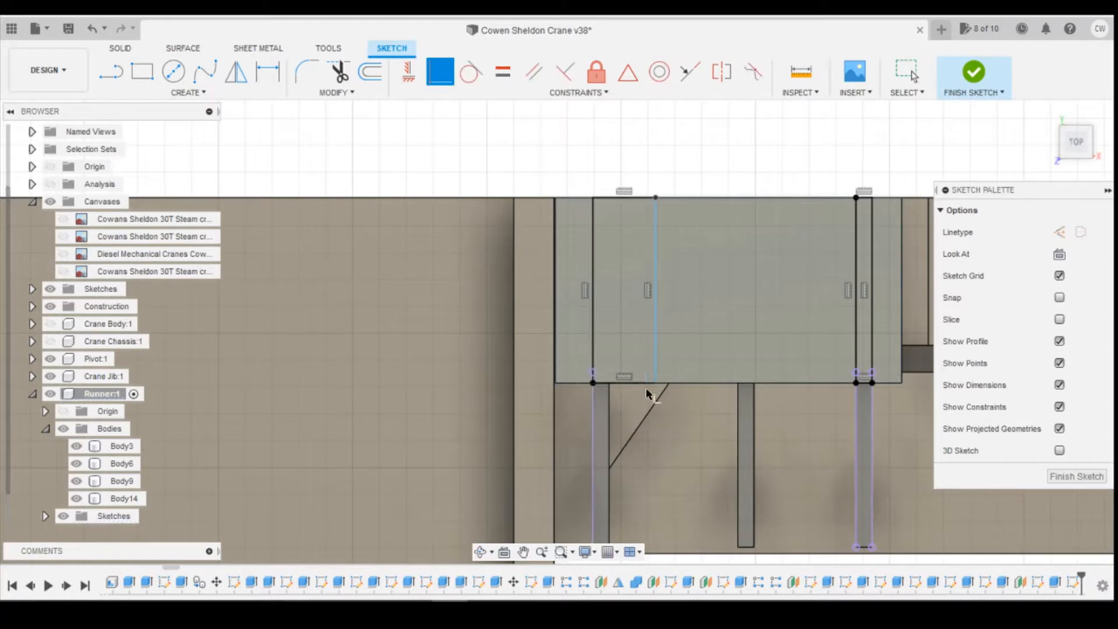
pyautogui.click(655, 383)
pyautogui.click(610, 417)
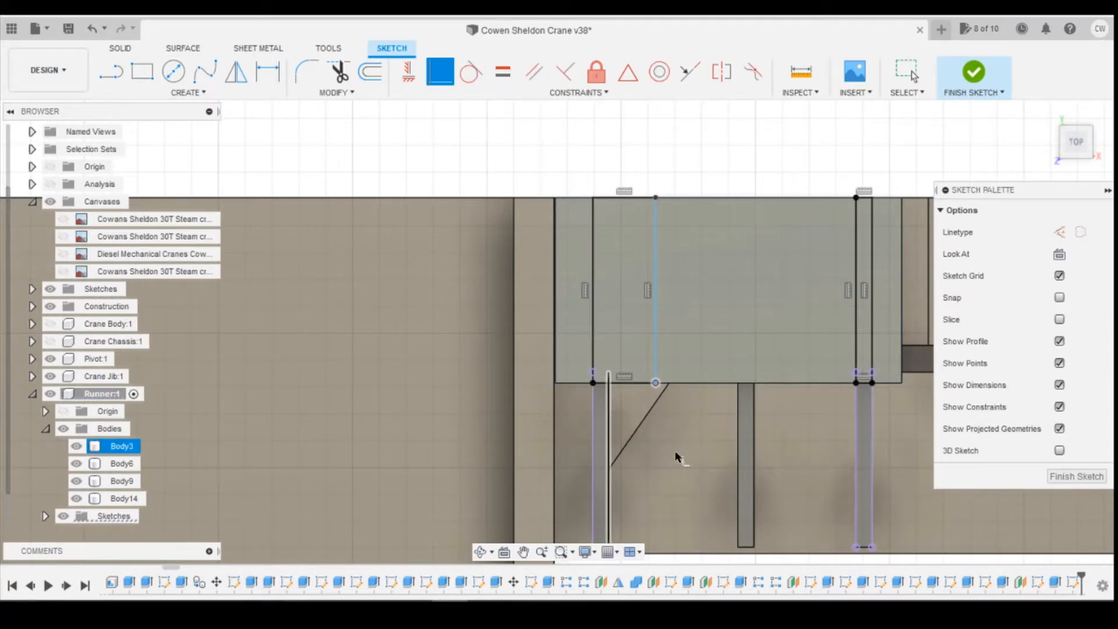
# Show the crane side drawing and extrude both narrow profiles upward 4.4 mm as a join, reaching the drawing's shorter right-hand upright.
pyautogui.scroll(-3, 670, 451)
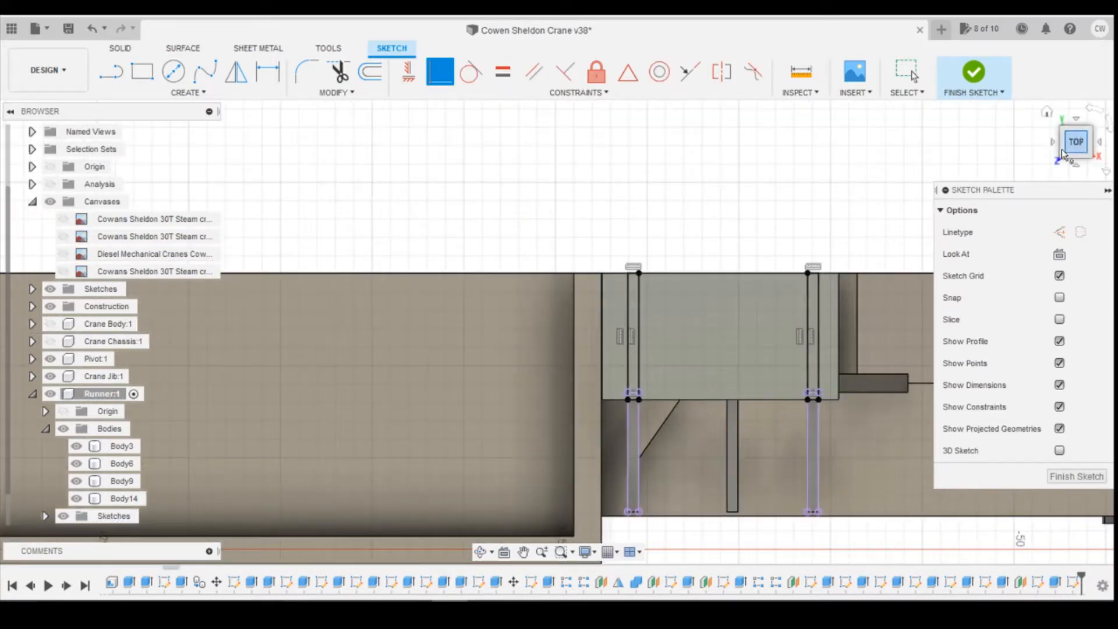
pyautogui.press('Escape')
pyautogui.click(814, 366)
pyautogui.click(633, 368)
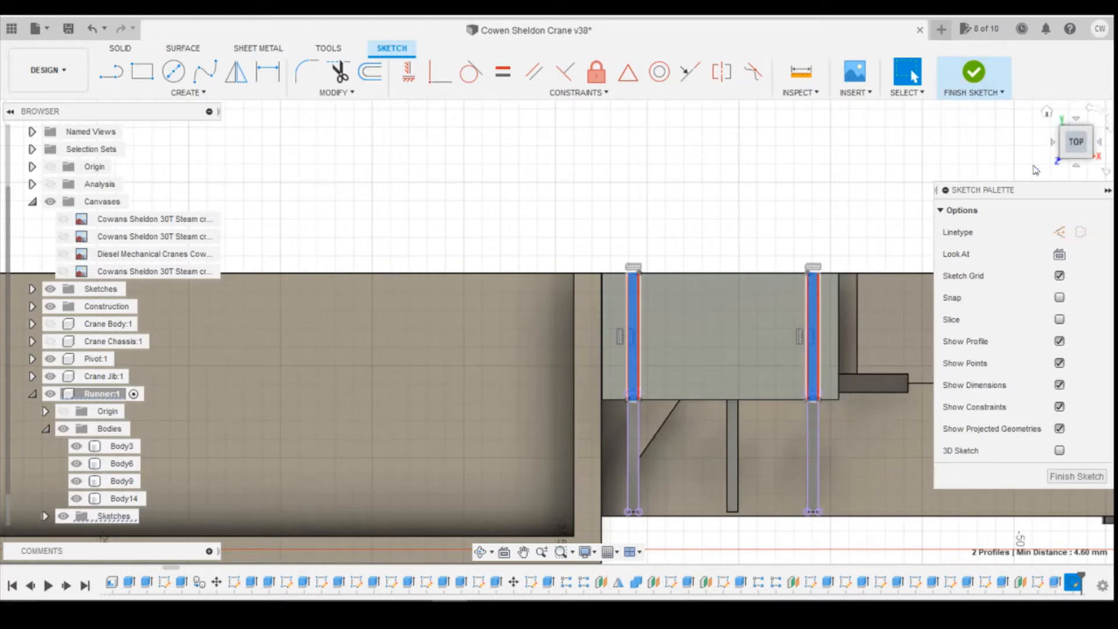
pyautogui.rightClick(810, 363)
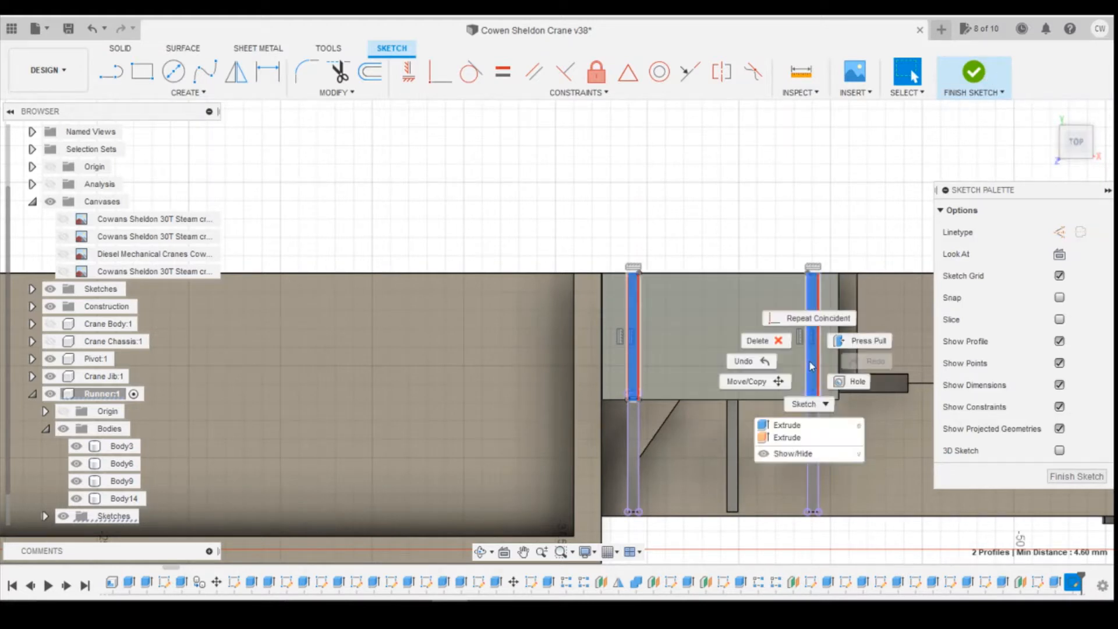
pyautogui.click(806, 423)
pyautogui.click(1076, 167)
pyautogui.click(63, 219)
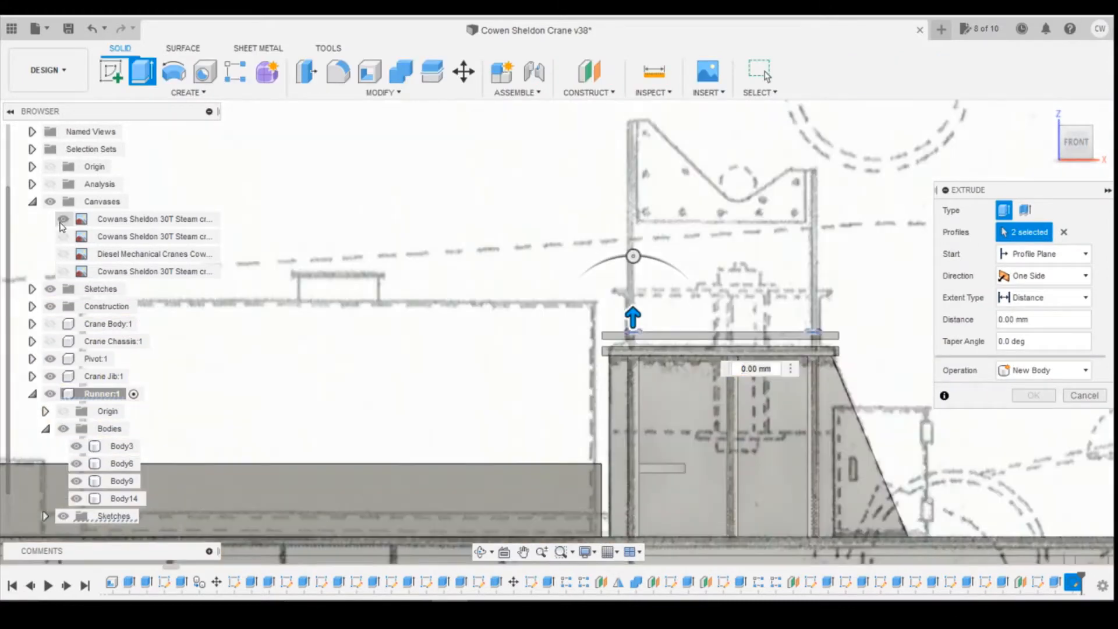
pyautogui.moveTo(690, 317); pyautogui.dragTo(681, 211)
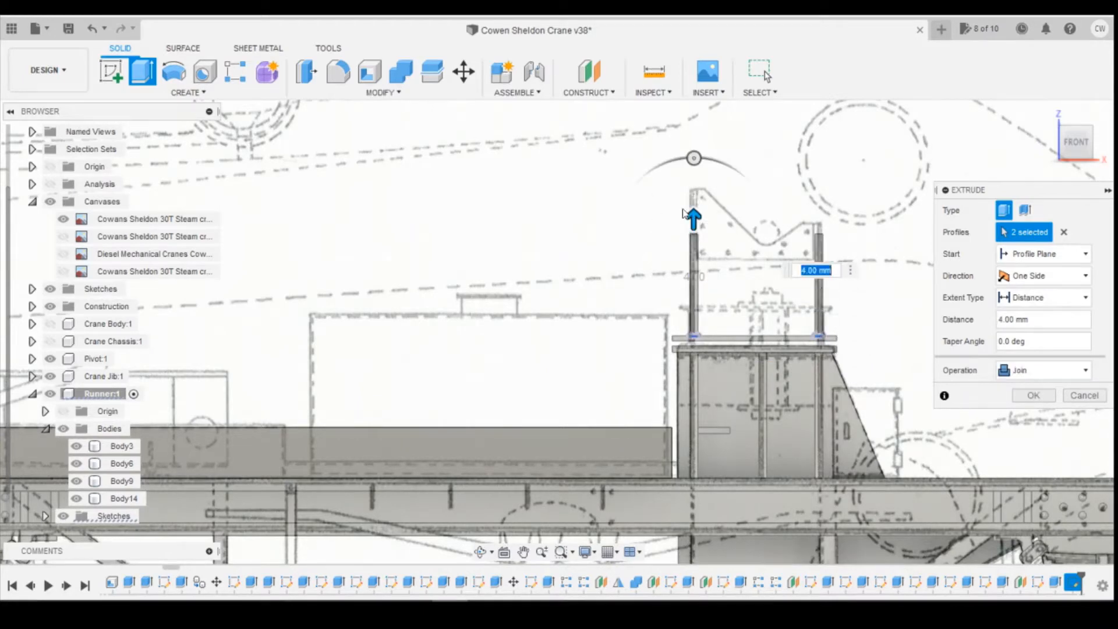
pyautogui.scroll(3, 894, 277)
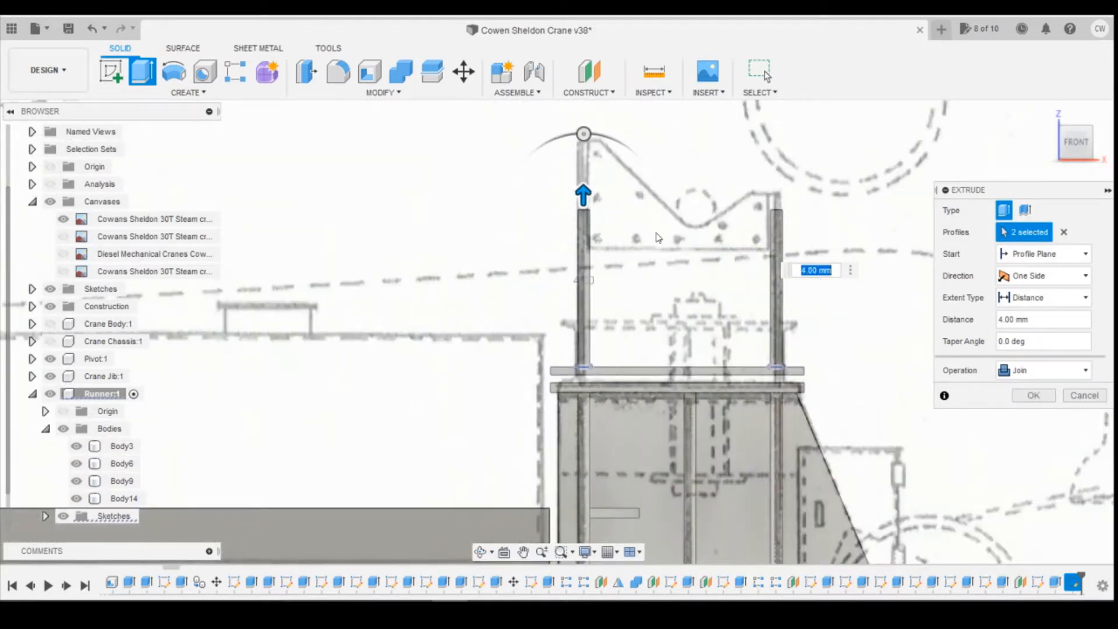
pyautogui.scroll(3, 585, 198)
pyautogui.moveTo(582, 194); pyautogui.dragTo(582, 177)
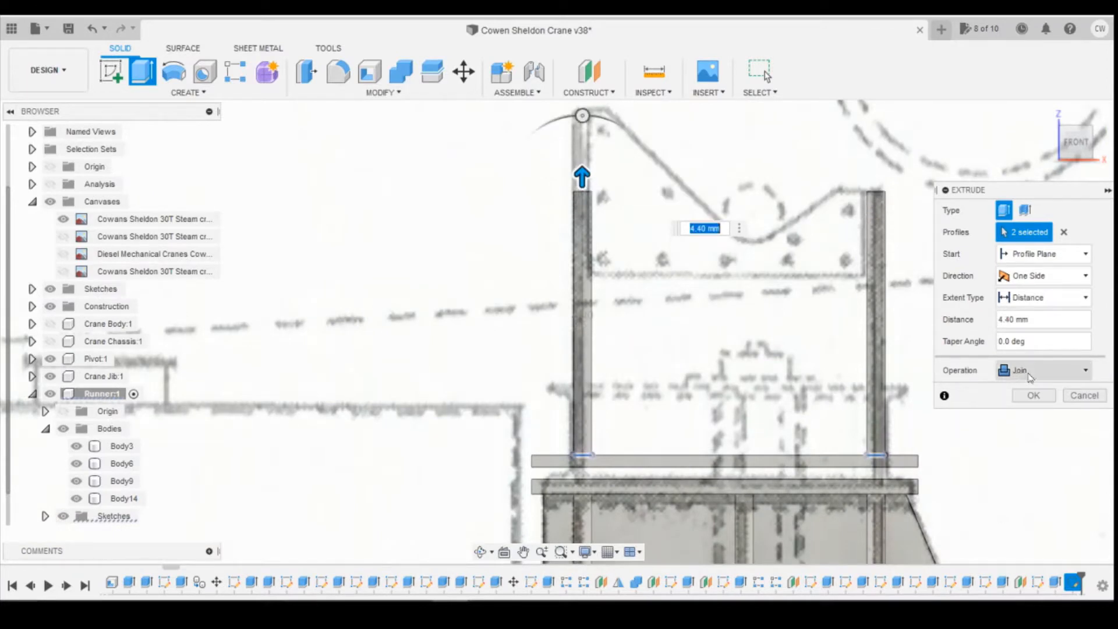
pyautogui.click(1032, 396)
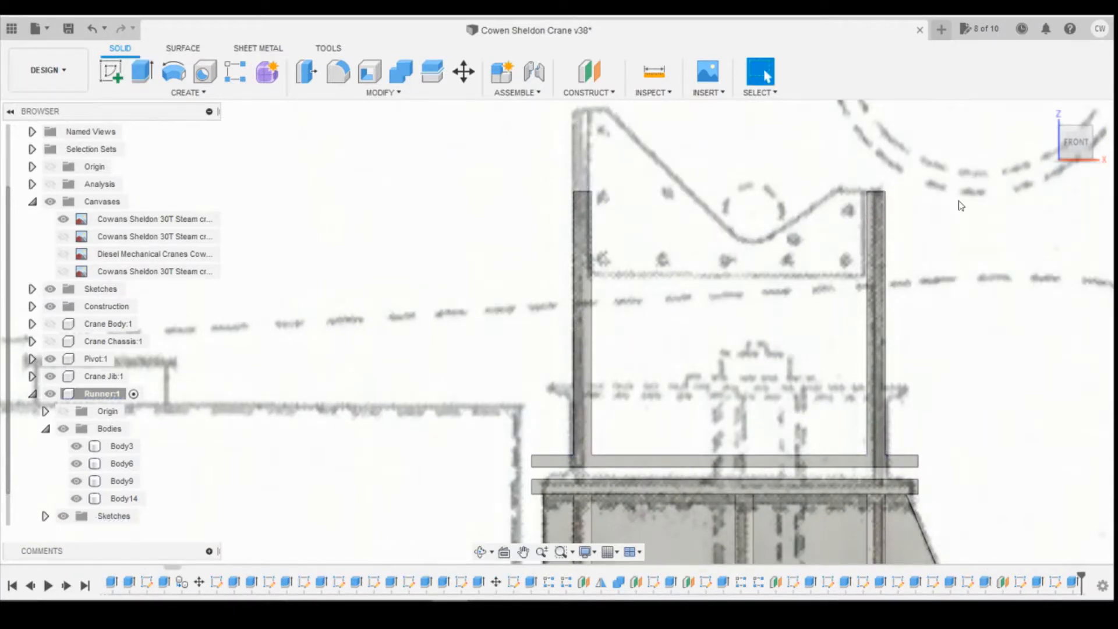
# Extrude the left upright's top face a further 1.4 mm as a join to match the drawing's taller upright.
pyautogui.moveTo(1075, 151); pyautogui.dragTo(1076, 189)
pyautogui.click(591, 251)
pyautogui.rightClick(590, 253)
pyautogui.click(568, 335)
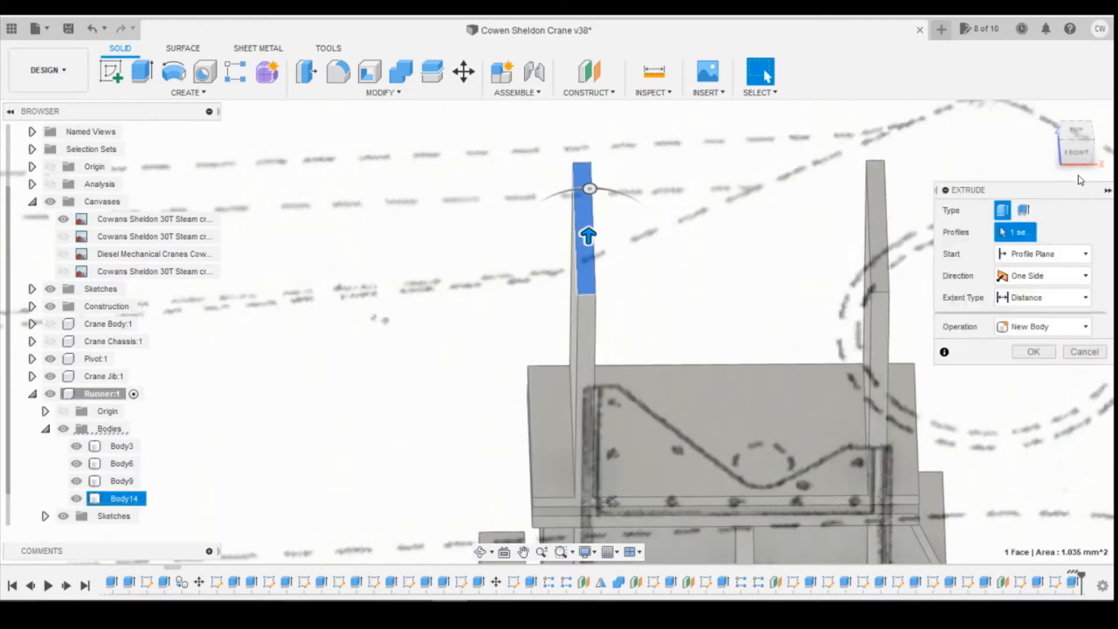
pyautogui.click(1071, 155)
pyautogui.moveTo(586, 180); pyautogui.dragTo(589, 105)
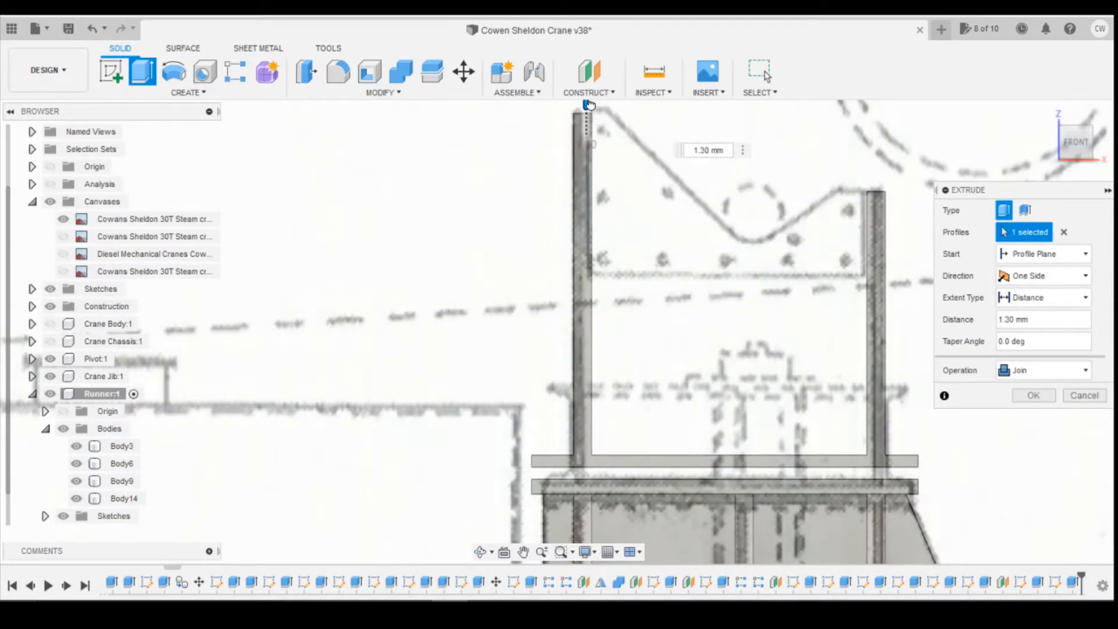
pyautogui.scroll(-2, 590, 108)
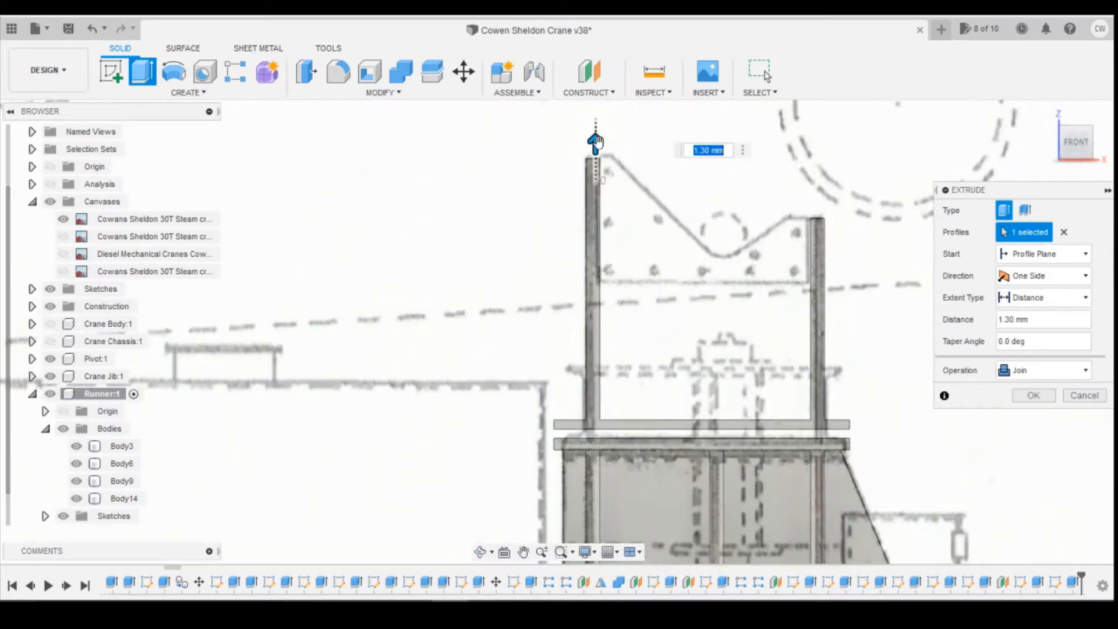
pyautogui.moveTo(599, 140); pyautogui.dragTo(600, 139)
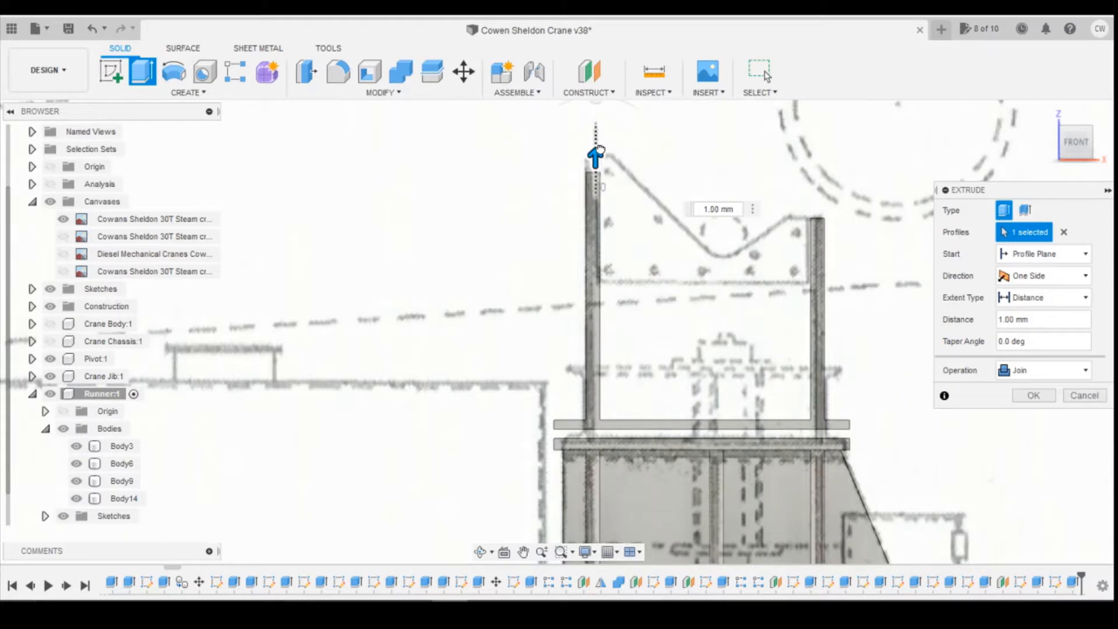
pyautogui.scroll(2, 599, 141)
pyautogui.moveTo(593, 140); pyautogui.dragTo(593, 142)
pyautogui.scroll(-2, 453, 300)
pyautogui.scroll(-2, 453, 300)
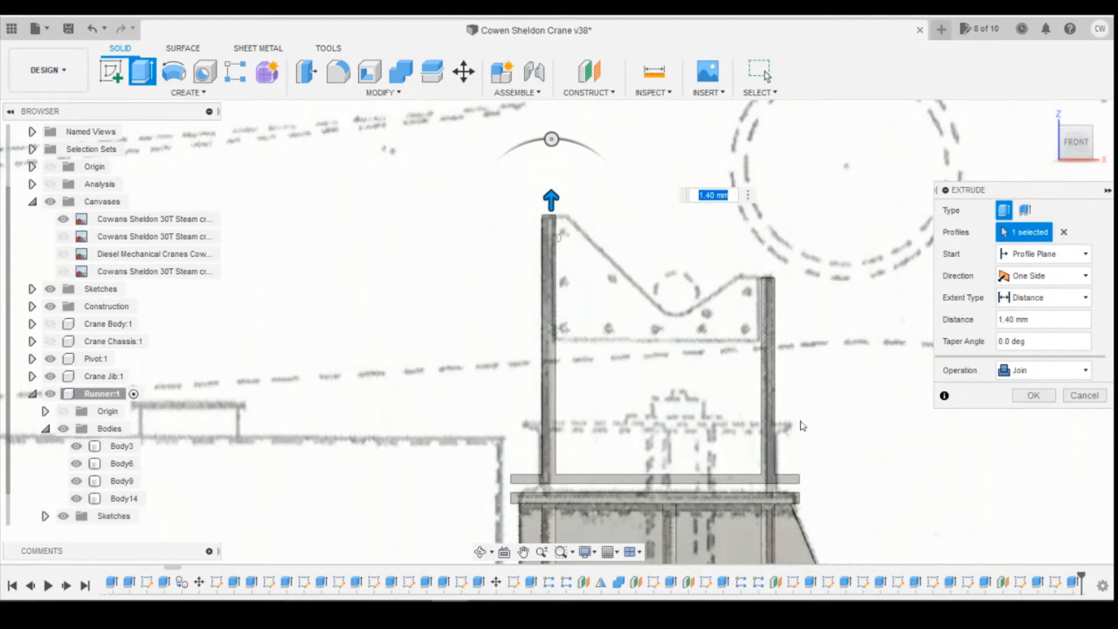
pyautogui.click(1034, 395)
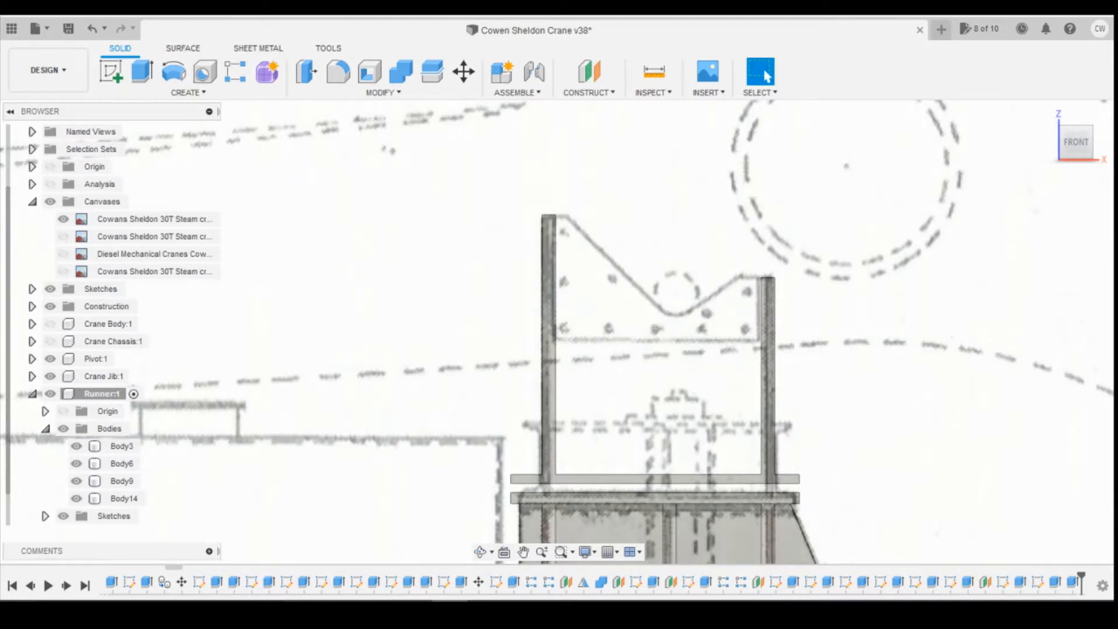
# Find Plane6 among the runner's construction planes, check its position from the right side and make it visible.
pyautogui.click(485, 612)
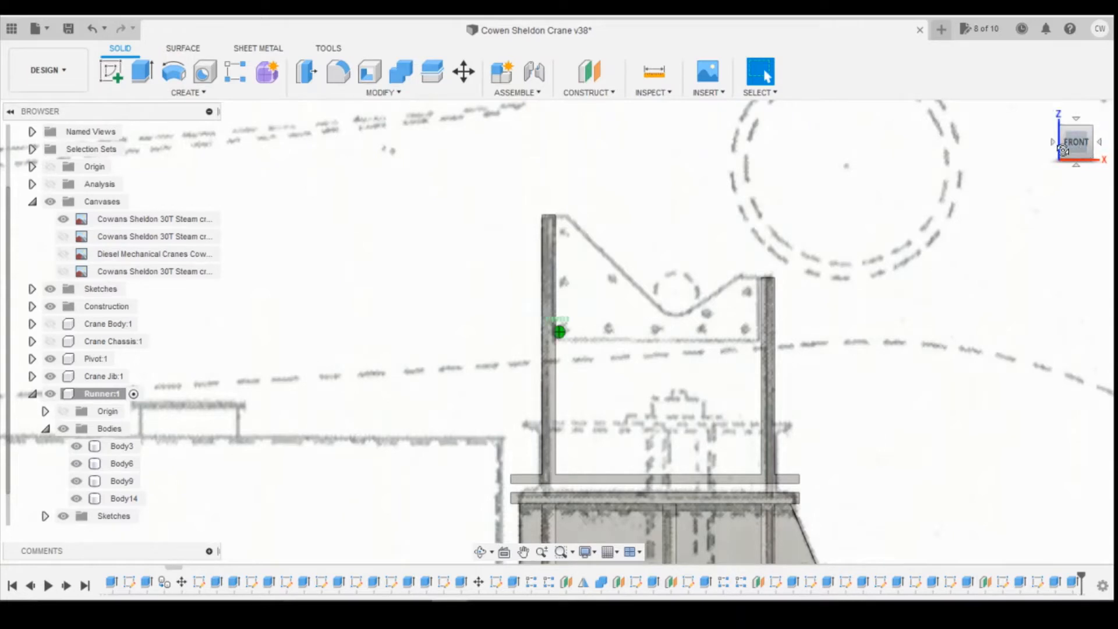
pyautogui.keyDown('shift'); pyautogui.moveTo(559, 332); pyautogui.dragTo(576, 329, button='middle'); pyautogui.keyUp('shift')
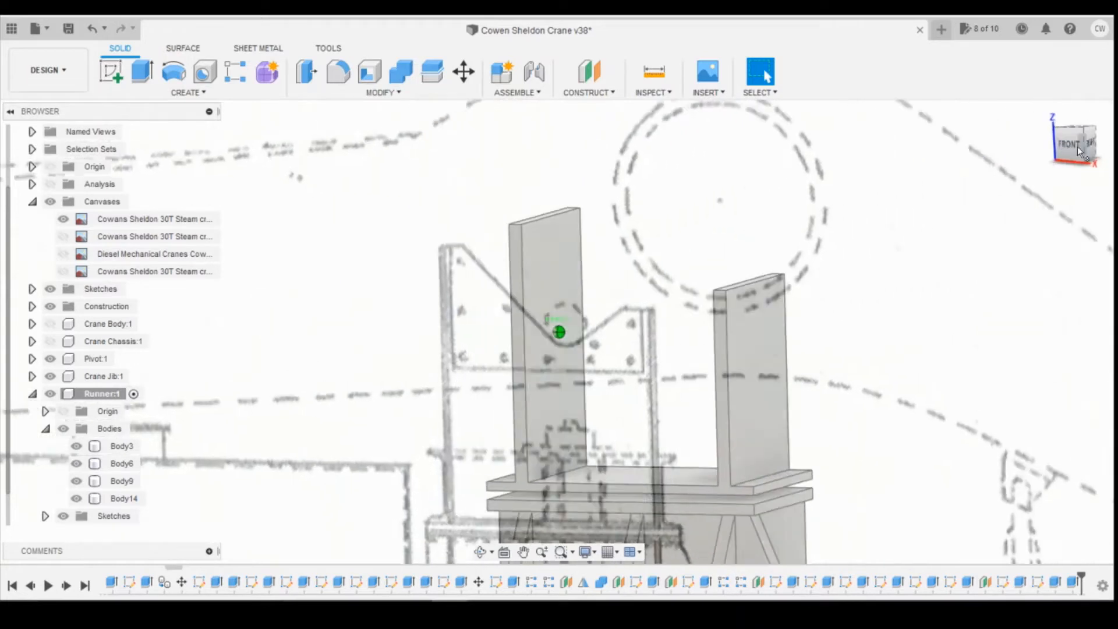
pyautogui.scroll(-5, 492, 255)
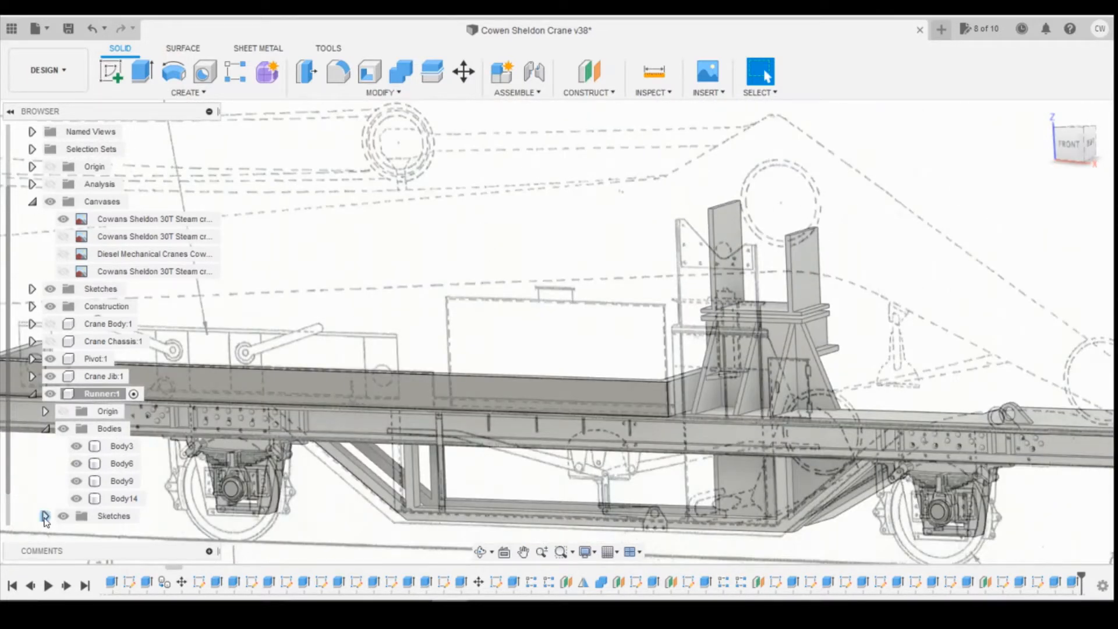
pyautogui.click(45, 428)
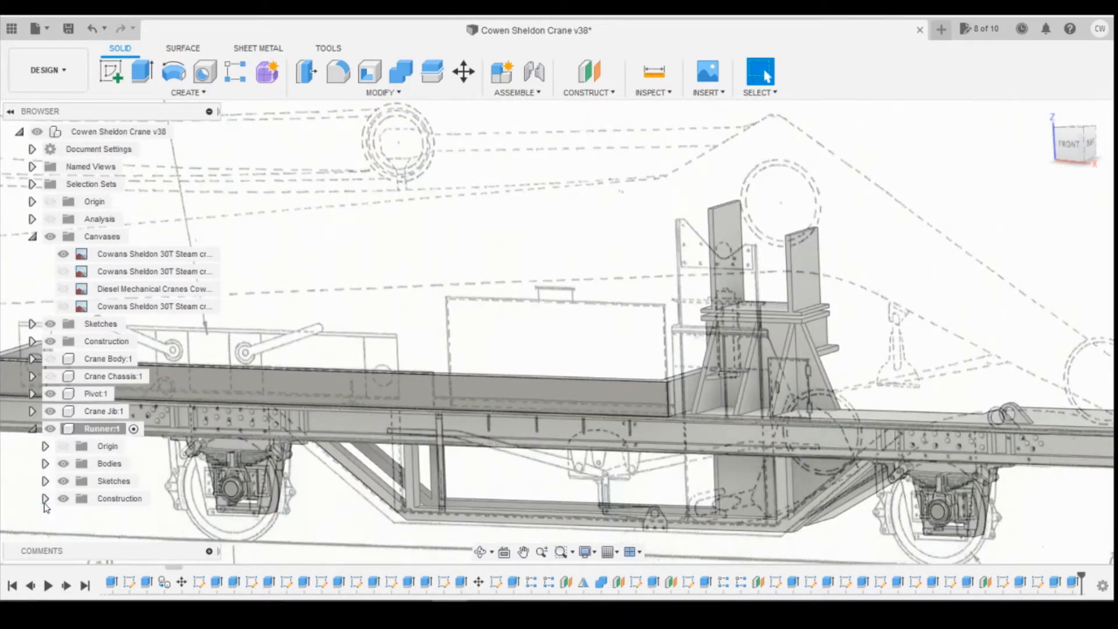
pyautogui.click(45, 498)
pyautogui.scroll(-4, 93, 500)
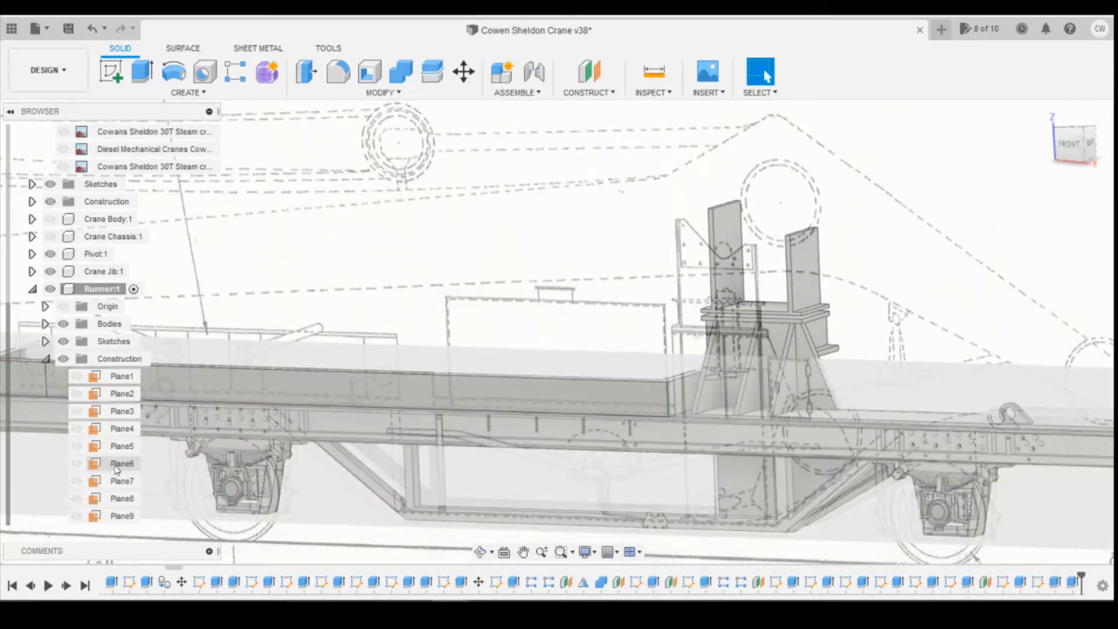
pyautogui.click(118, 464)
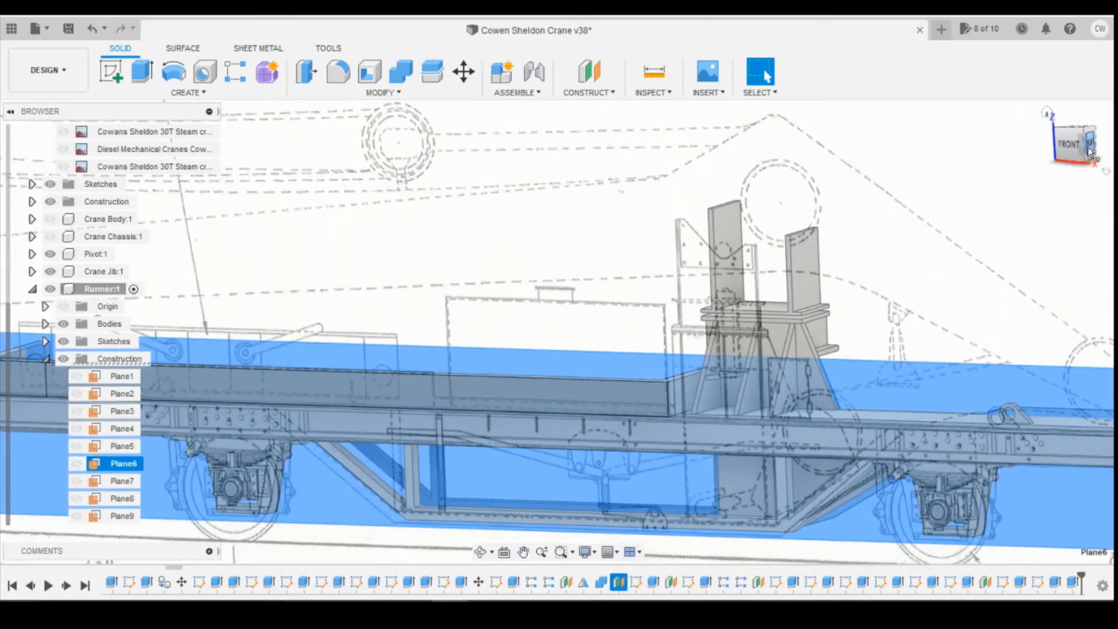
pyautogui.click(1090, 153)
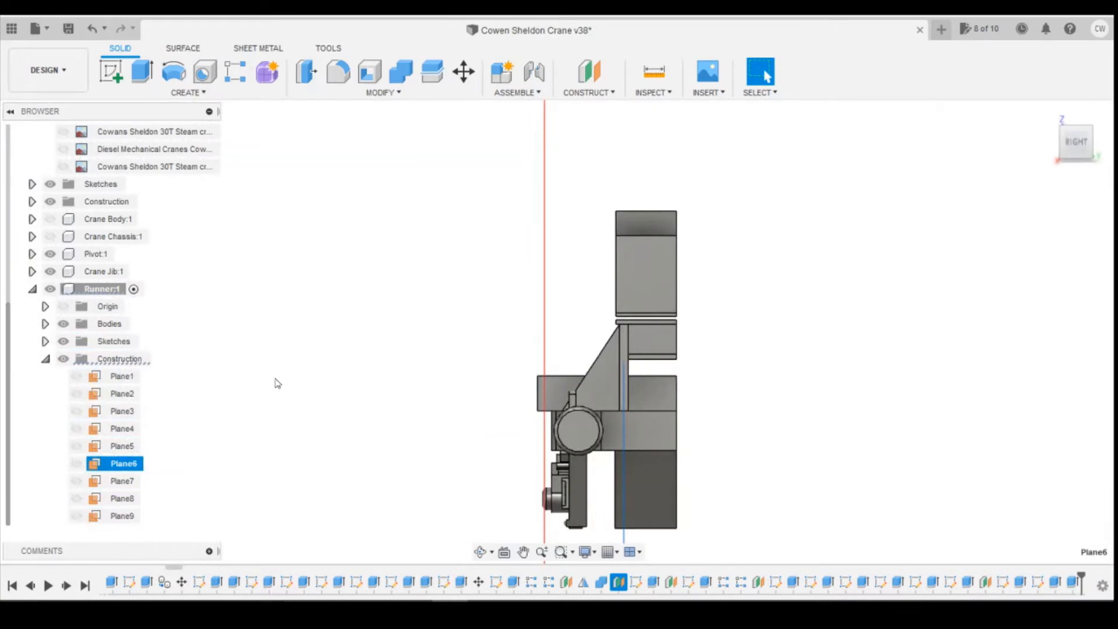
pyautogui.click(76, 463)
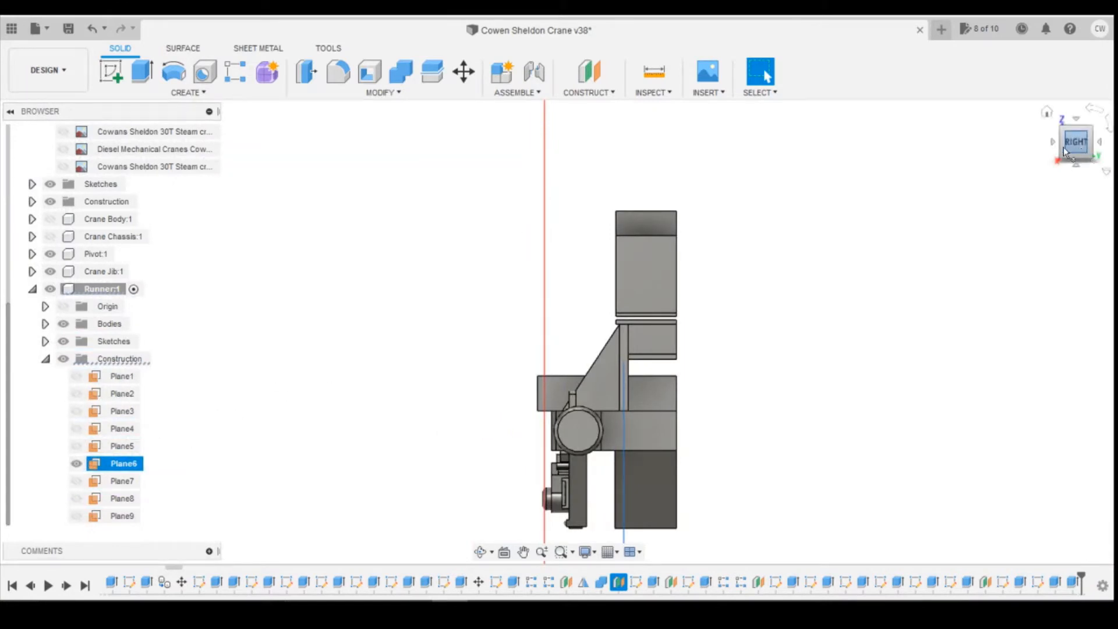
# Create a new sketch facing the front view and finish it without drawing anything.
pyautogui.moveTo(1076, 146); pyautogui.dragTo(1095, 147)
pyautogui.click(111, 71)
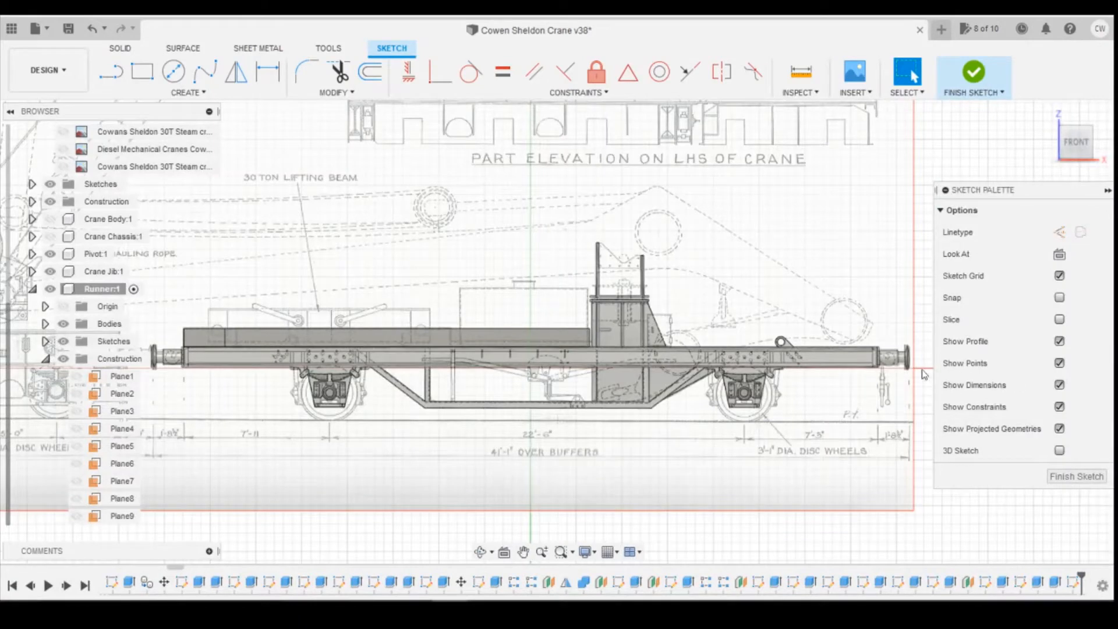
pyautogui.scroll(3, 859, 383)
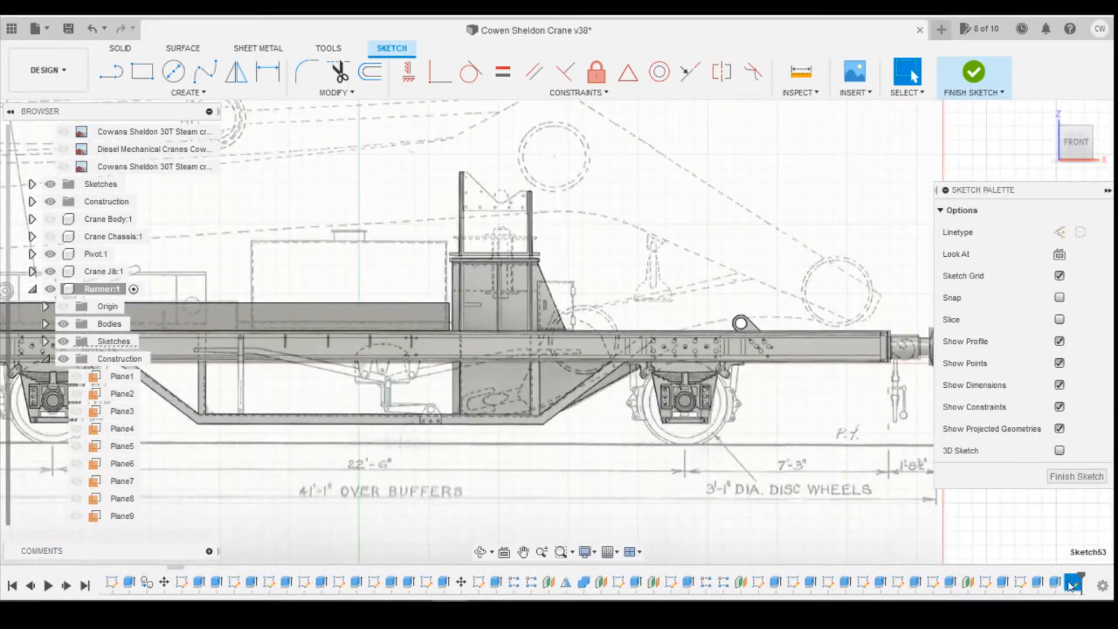
pyautogui.click(970, 93)
# Show the runner's Plane6 and redefine the empty front-facing sketch so it lies on that plane.
pyautogui.scroll(2, 1077, 522)
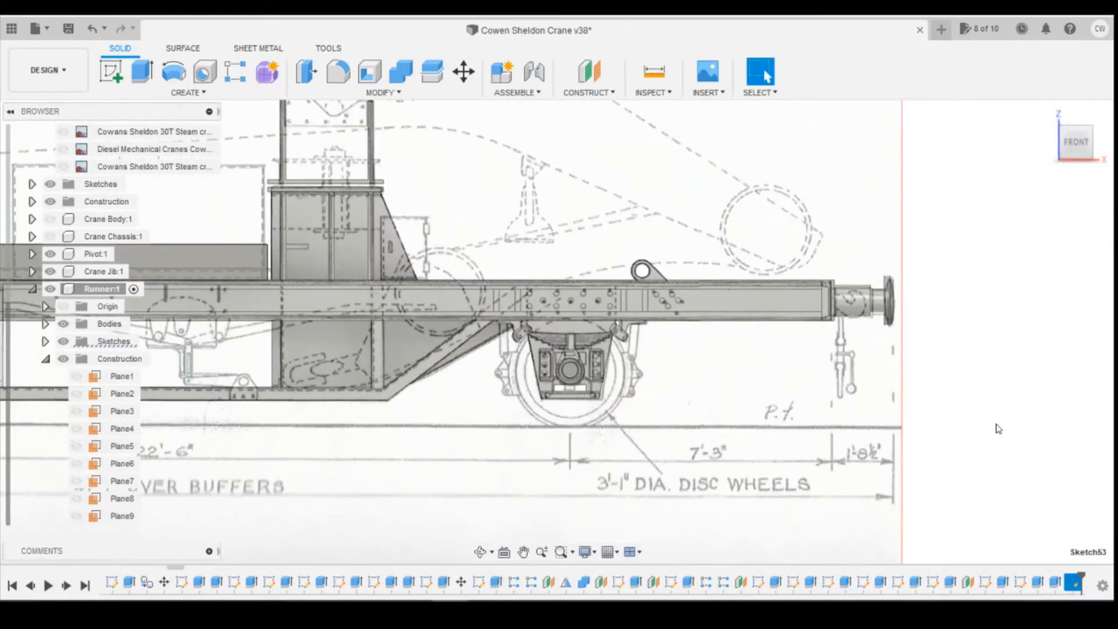
pyautogui.click(77, 464)
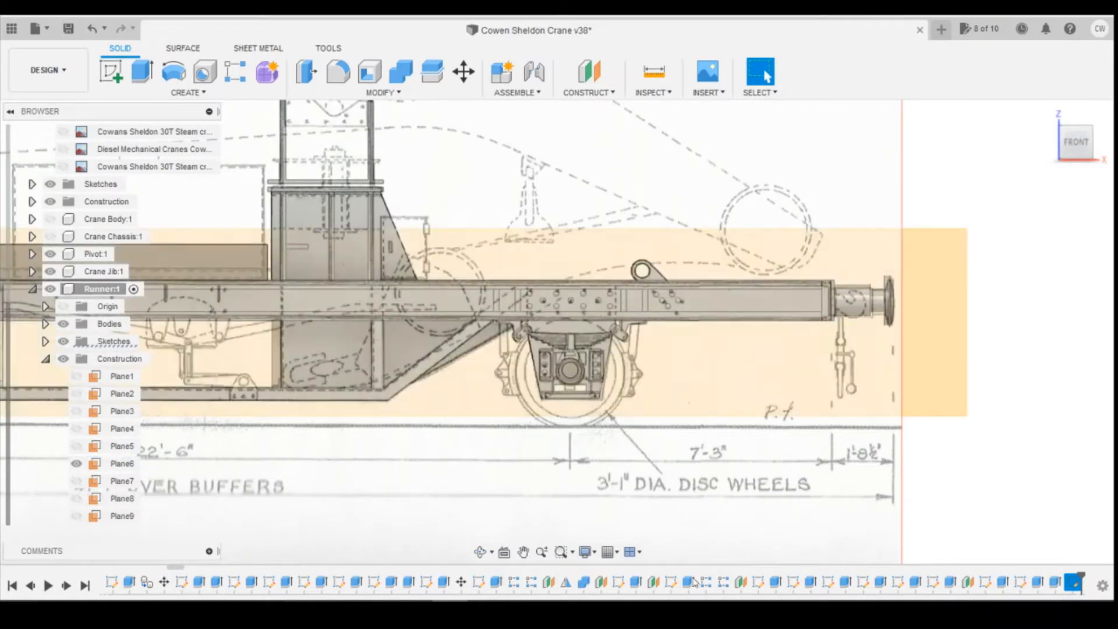
pyautogui.rightClick(1071, 585)
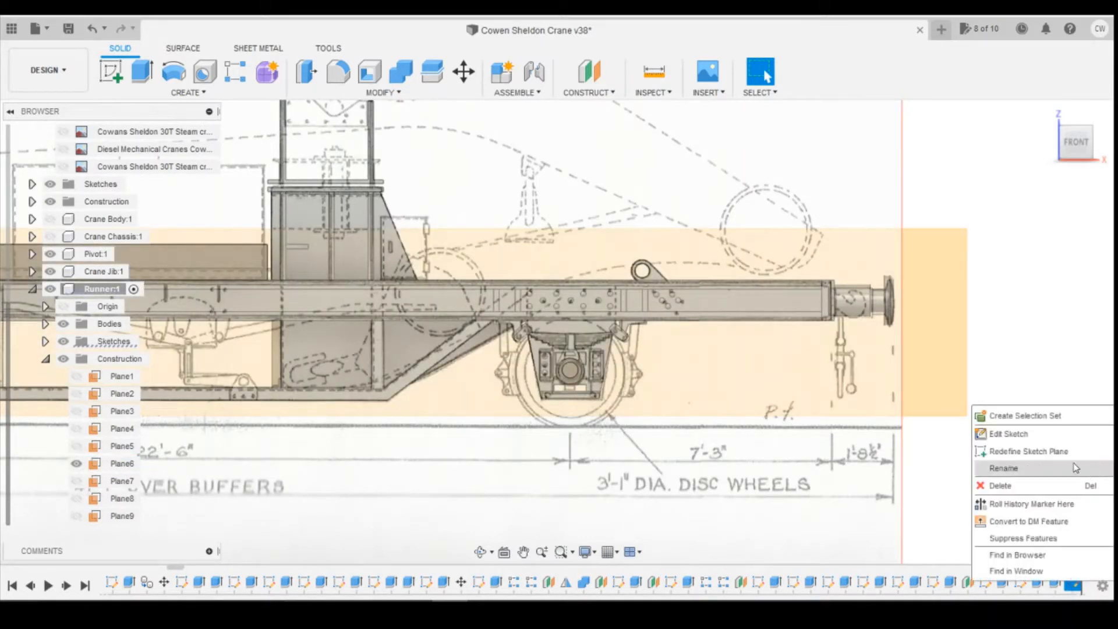
pyautogui.click(1043, 460)
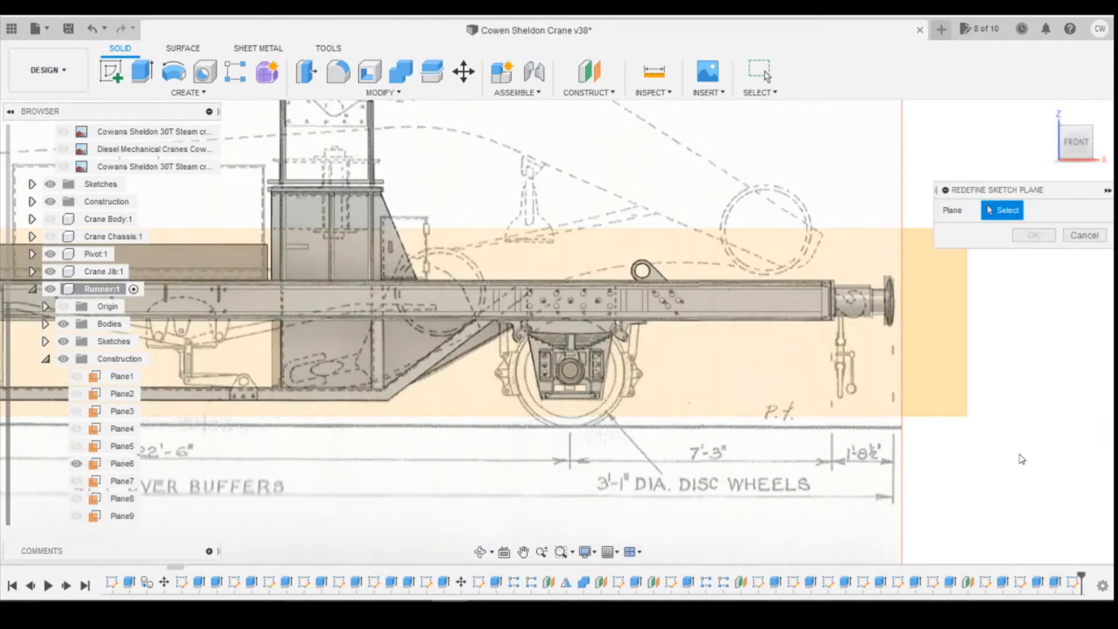
pyautogui.click(121, 464)
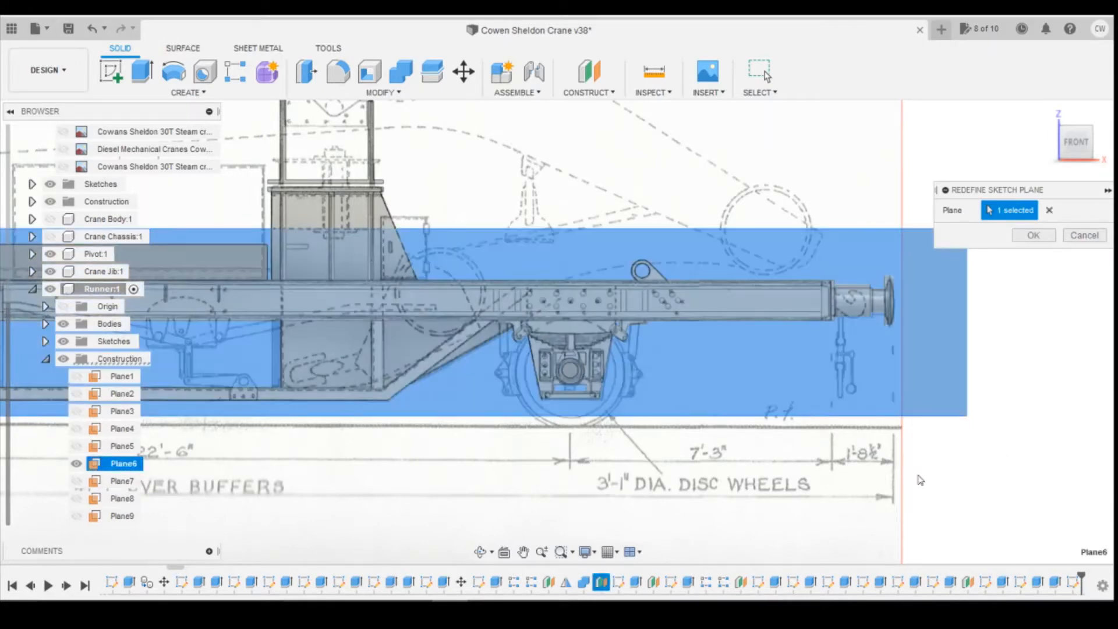
pyautogui.click(1024, 237)
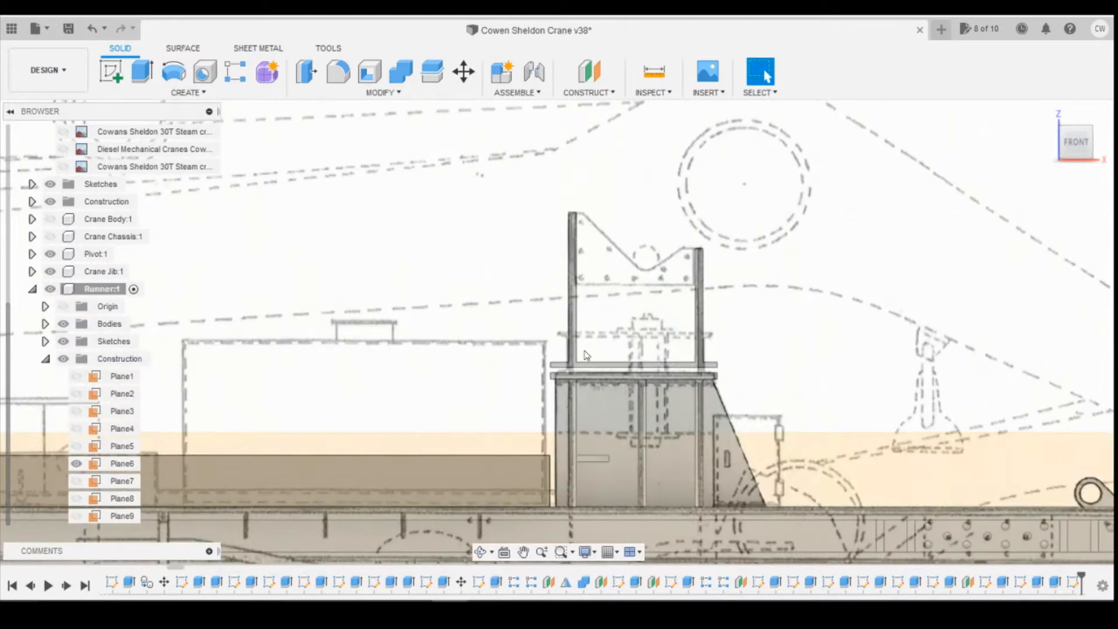
# Reopen the sketch on Plane6 and draw a horizontal line between the two uprights, just above the tower's base plate.
pyautogui.click(113, 78)
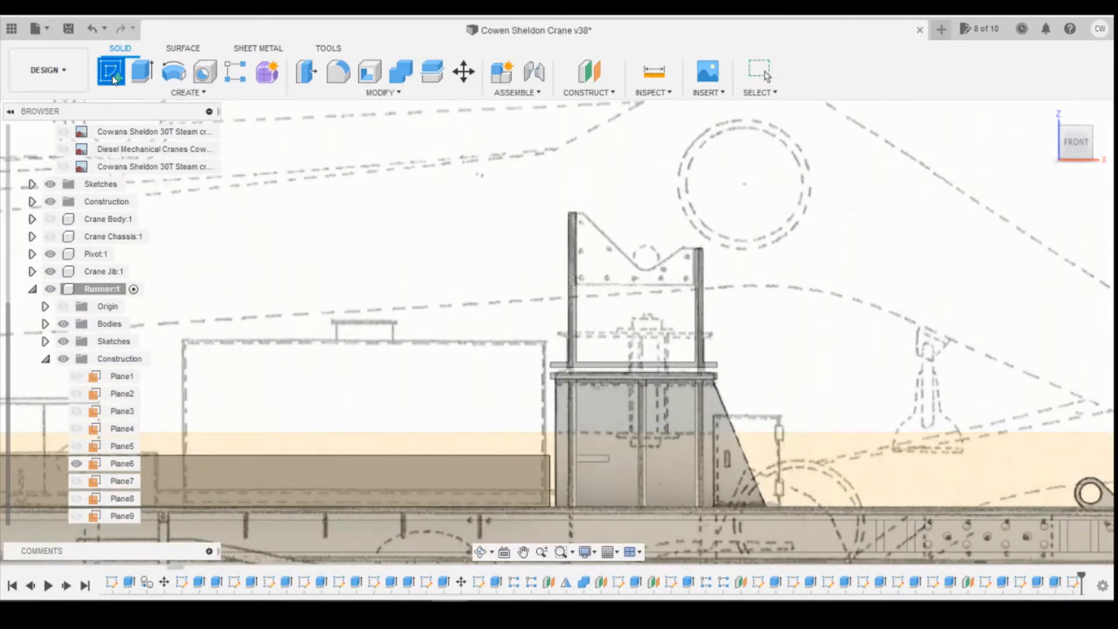
pyautogui.press('Escape')
pyautogui.rightClick(1073, 584)
pyautogui.click(1028, 431)
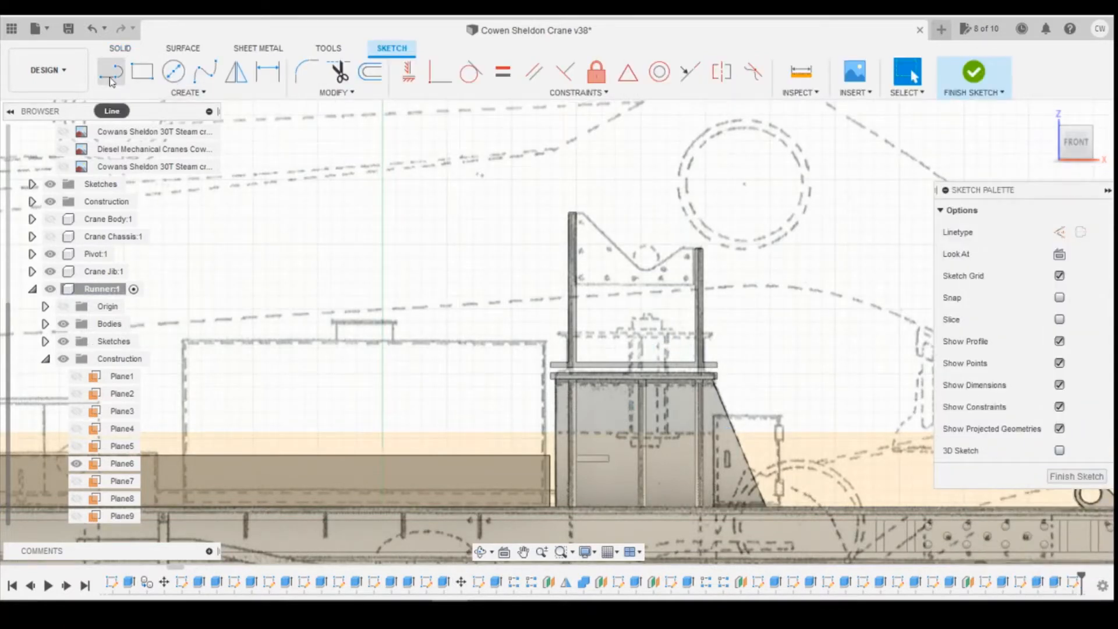
pyautogui.click(110, 71)
pyautogui.scroll(3, 730, 352)
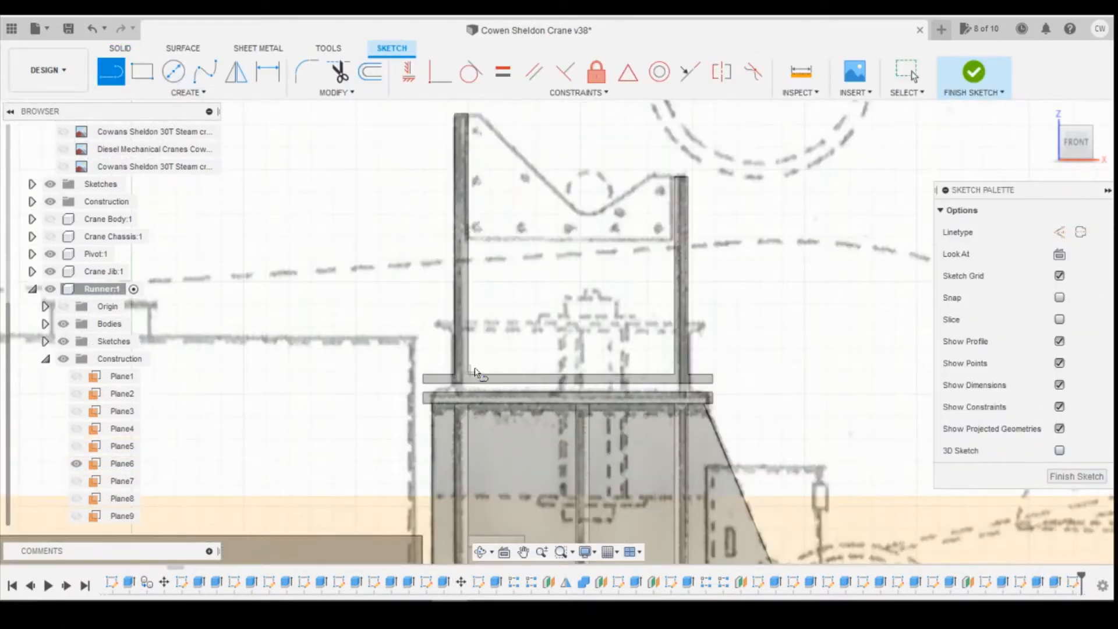
pyautogui.click(480, 366)
pyautogui.click(665, 367)
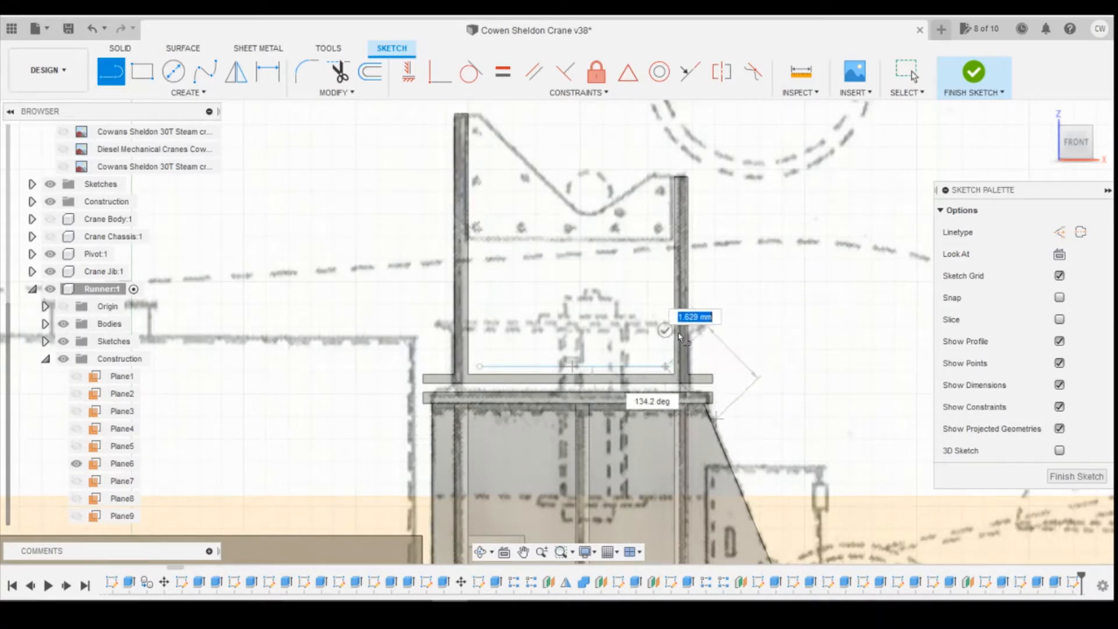
pyautogui.press('Escape')
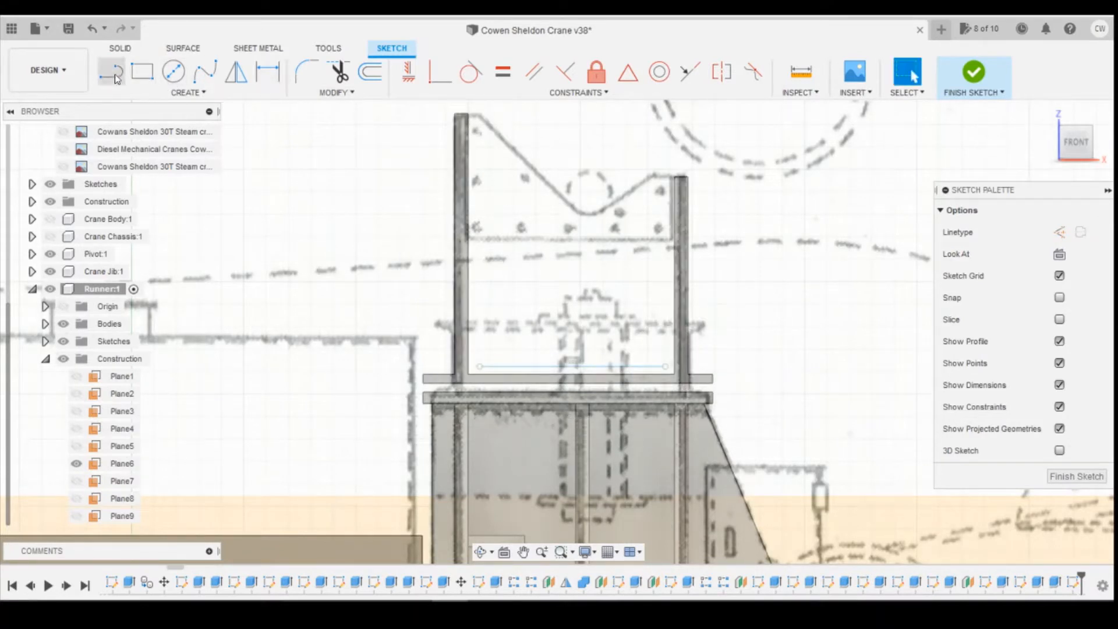
# Constrain the horizontal line's endpoints coincident with the inner corners where the uprights meet the base plate.
pyautogui.click(439, 80)
pyautogui.click(480, 367)
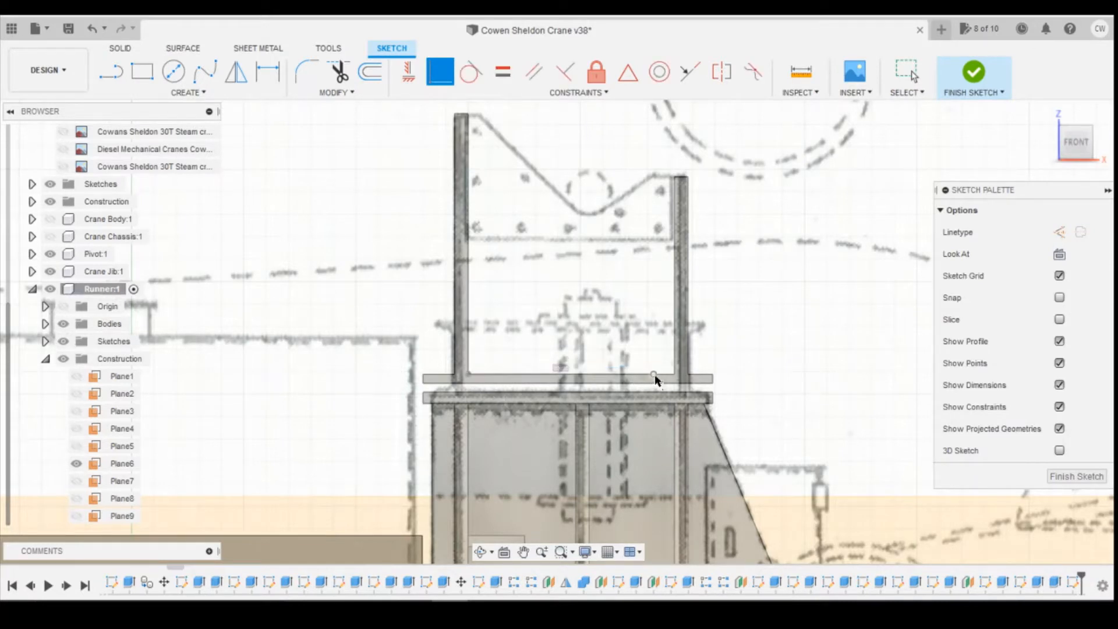
pyautogui.click(654, 374)
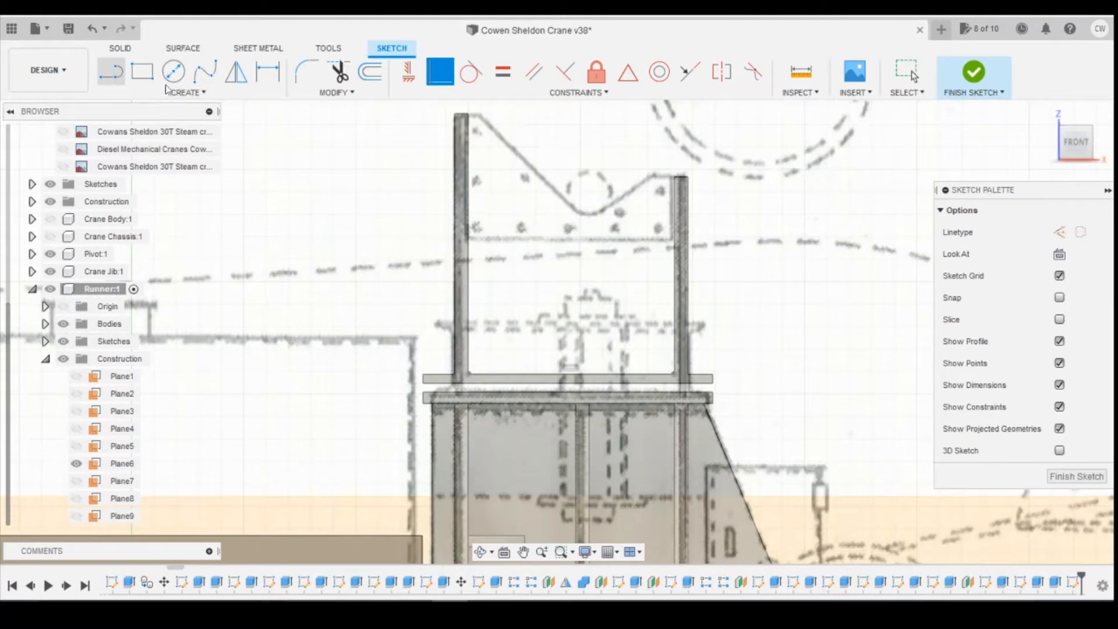
# Sketch a vertical line about 4.4 mm long along the shorter upright's inner edge and make its end coincident with the upright's top corner.
pyautogui.press('l')
pyautogui.click(673, 375)
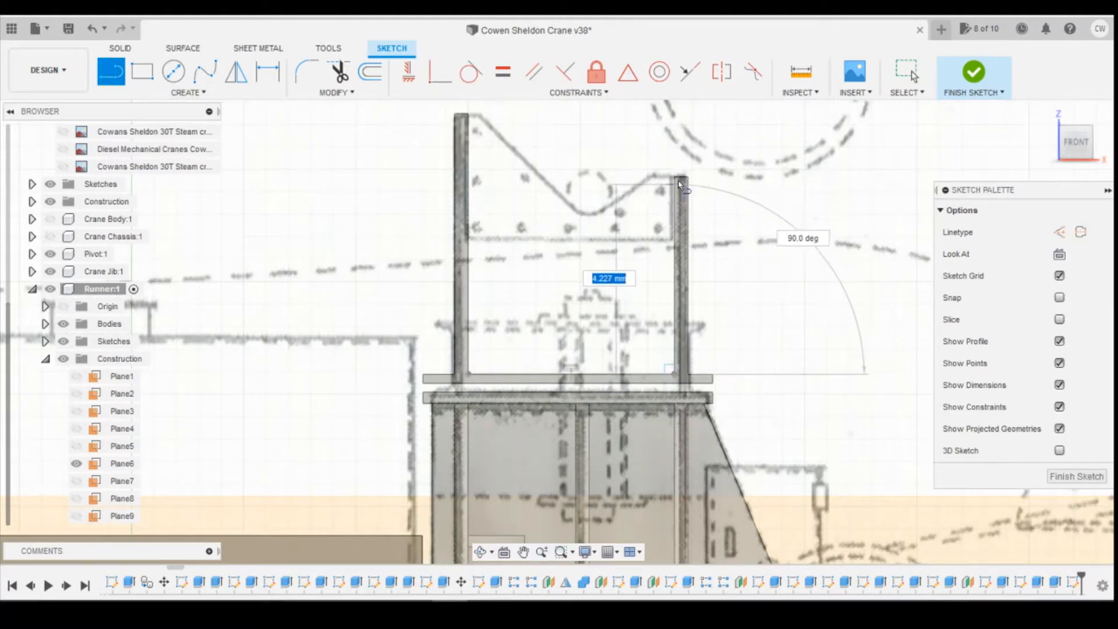
pyautogui.scroll(5, 679, 180)
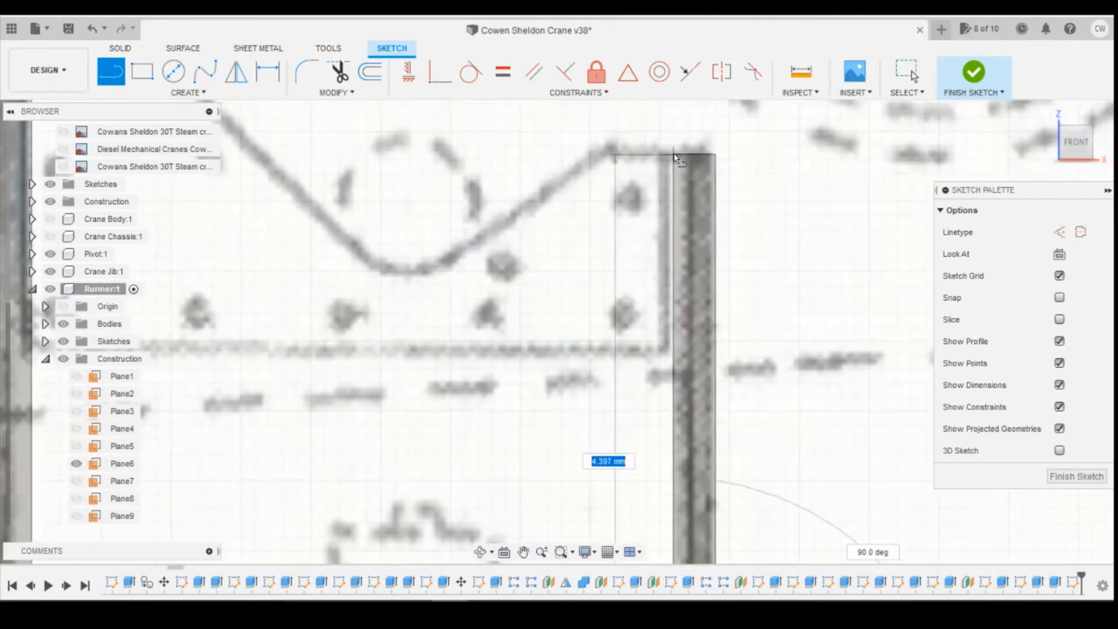
pyautogui.press('Escape')
pyautogui.press('Escape')
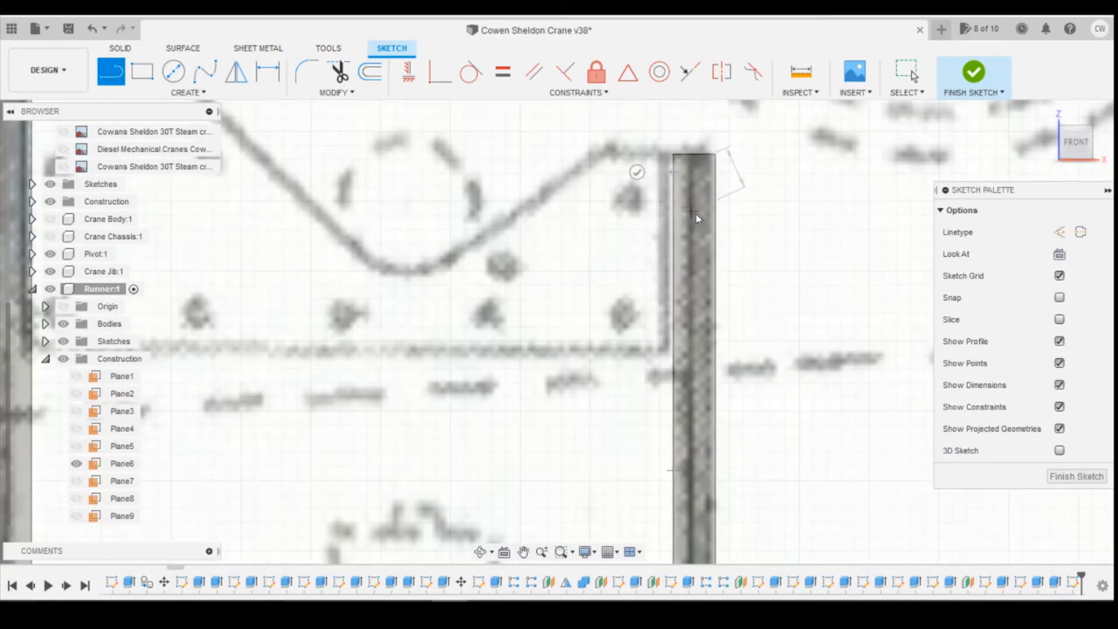
pyautogui.click(428, 74)
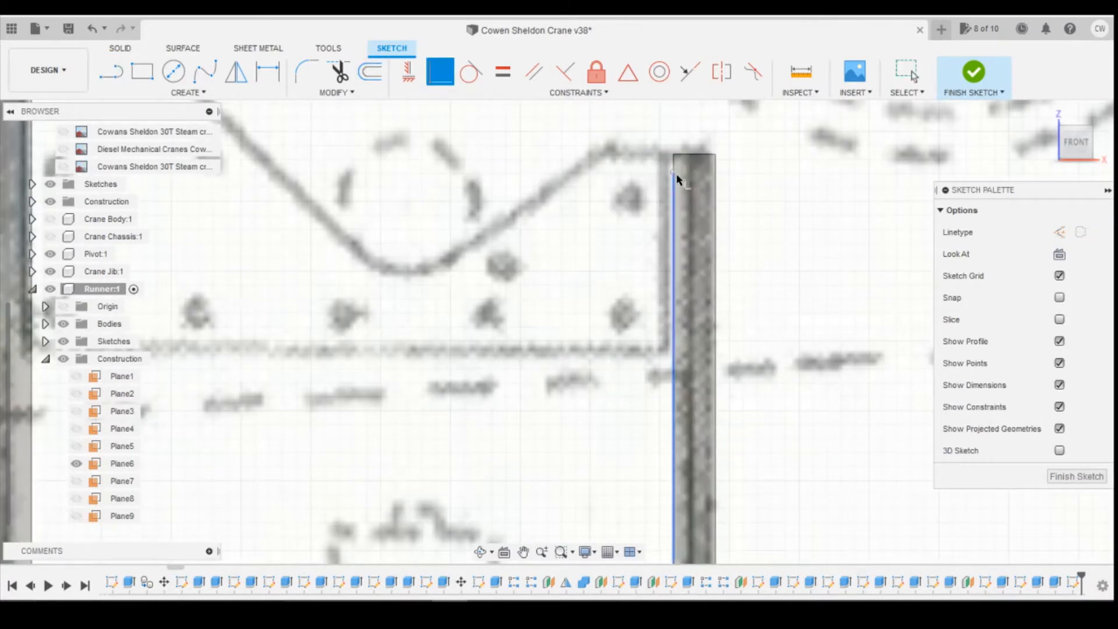
pyautogui.scroll(-5, 744, 269)
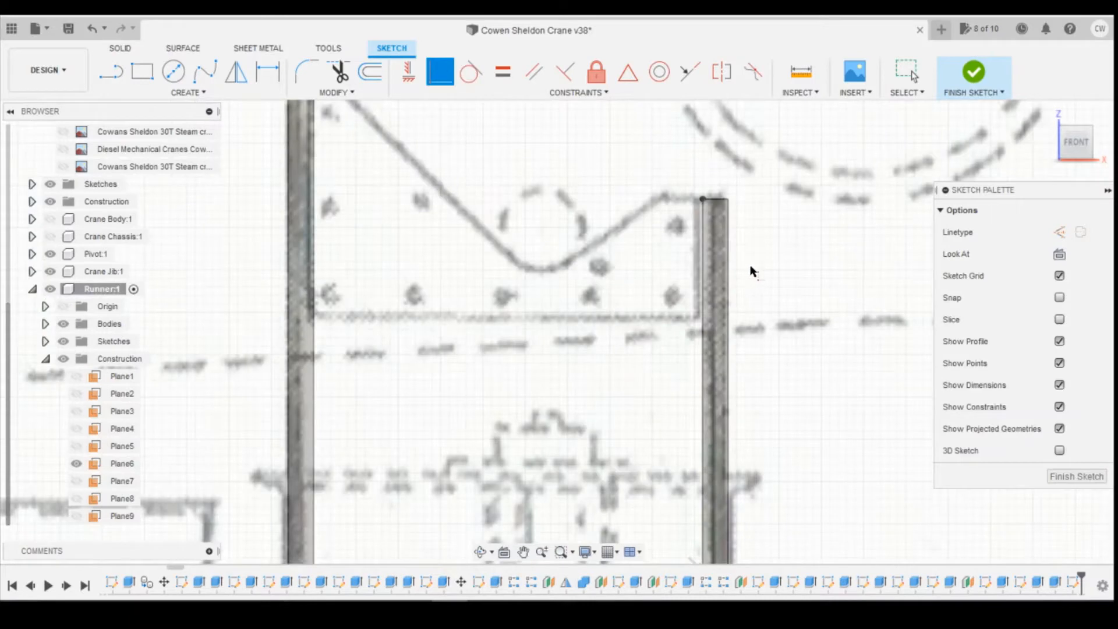
# Sketch a vertical line about 5.8 mm long along the taller upright's inner edge and make its end coincident with the upright's top corner.
pyautogui.click(117, 70)
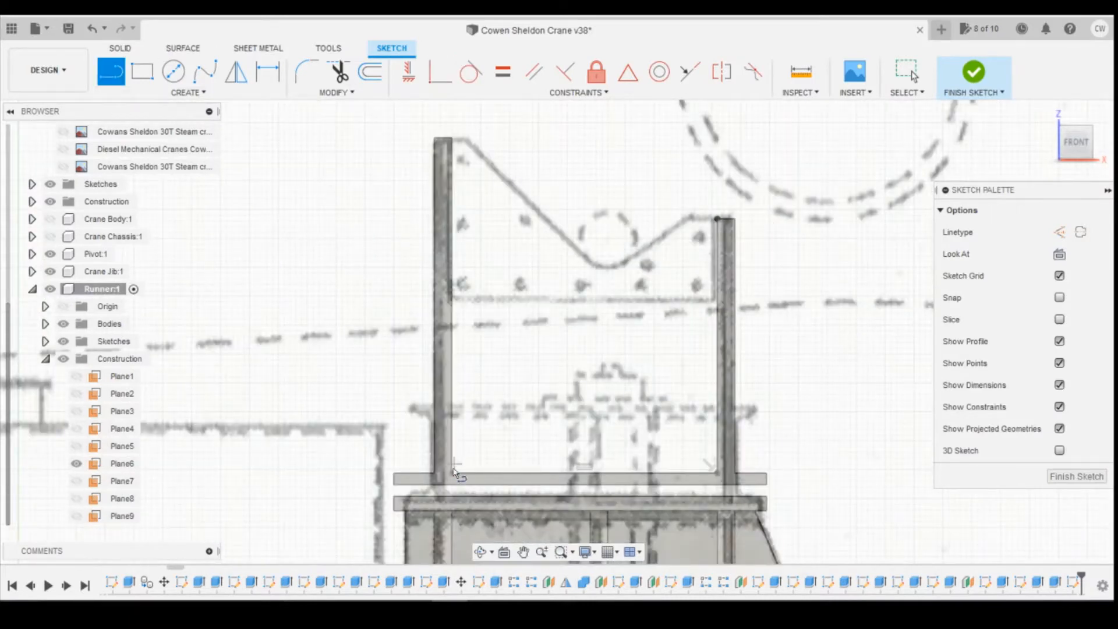
pyautogui.click(454, 477)
pyautogui.scroll(5, 444, 189)
pyautogui.scroll(-3, 460, 175)
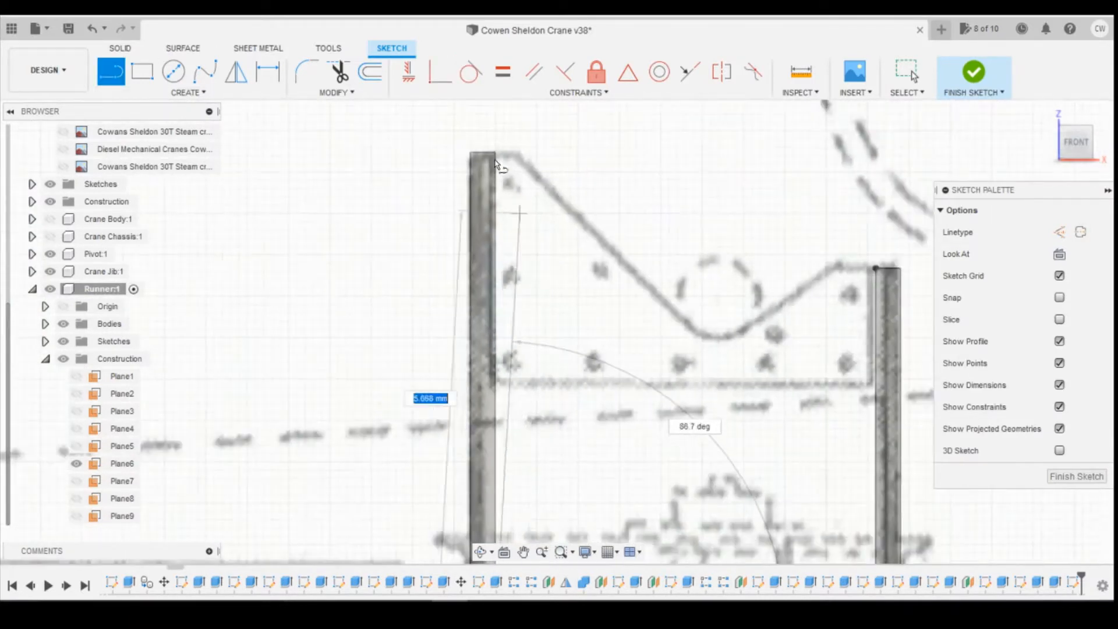
pyautogui.scroll(3, 470, 165)
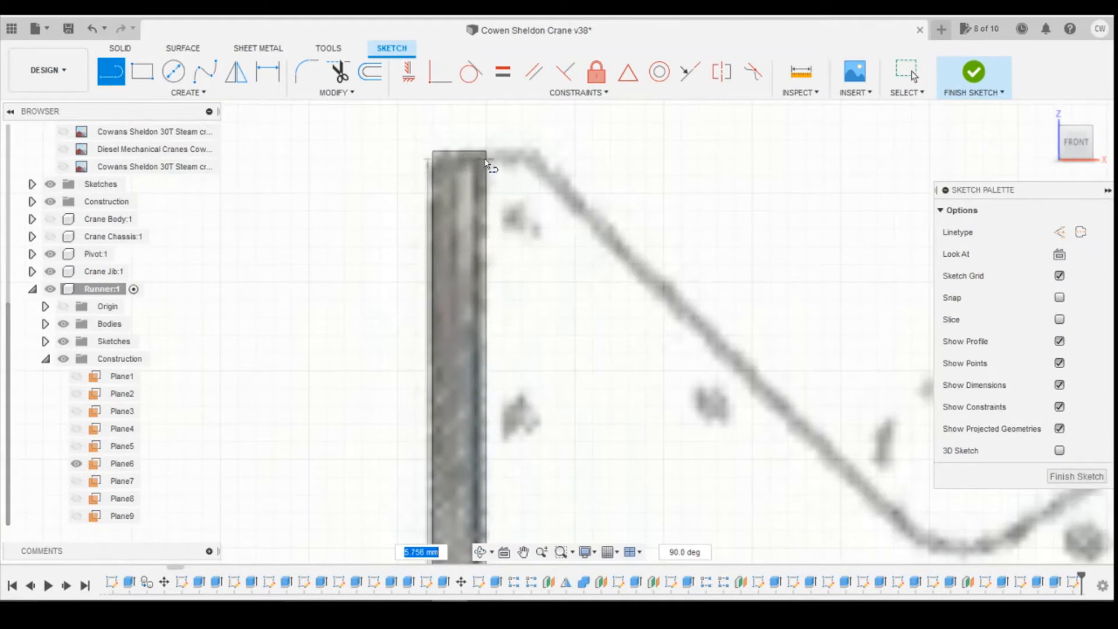
pyautogui.click(487, 169)
pyautogui.click(440, 72)
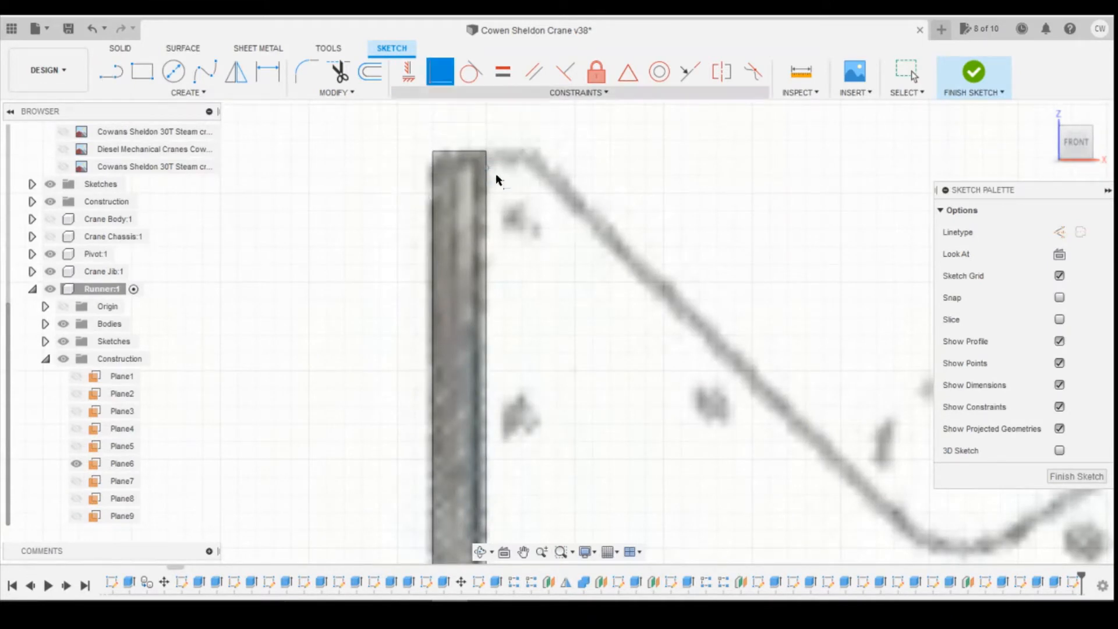
pyautogui.click(487, 168)
pyautogui.scroll(-8, 528, 256)
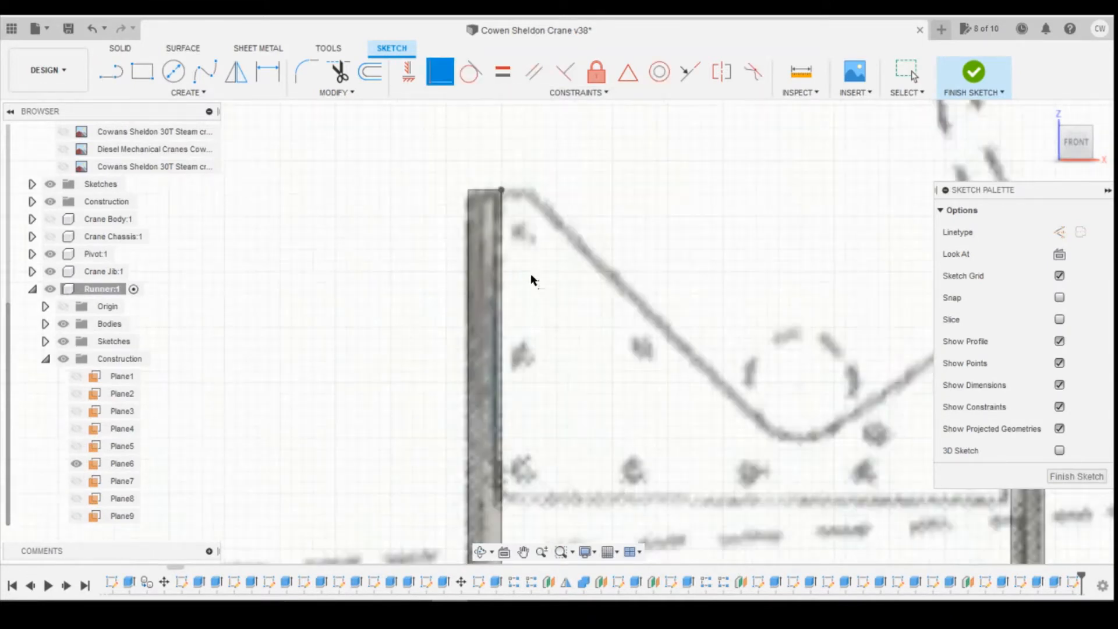
# Trace the plate's short flat top beside the taller upright and the slope, about 3.5 mm long, down past the notch bottom.
pyautogui.click(111, 73)
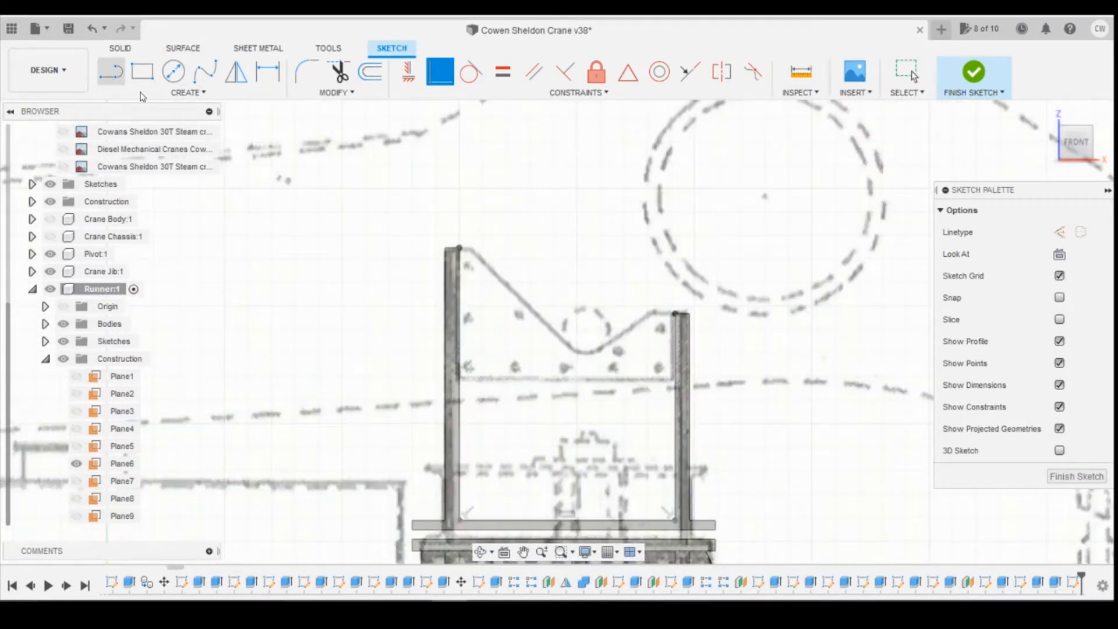
pyautogui.scroll(4, 431, 255)
pyautogui.click(489, 247)
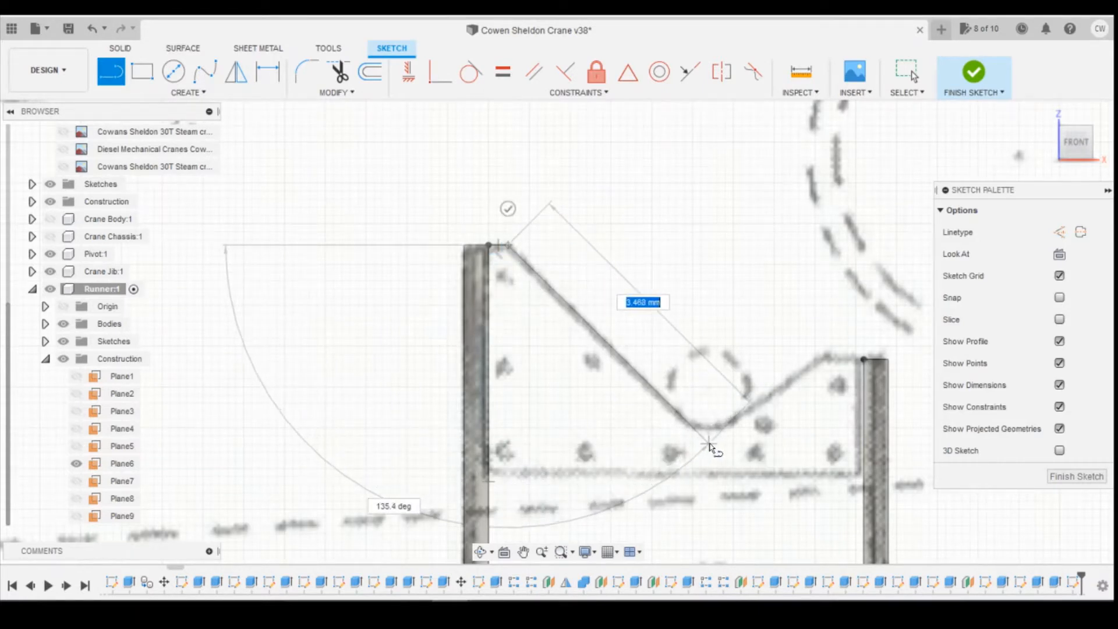
pyautogui.click(711, 447)
pyautogui.moveTo(713, 447); pyautogui.dragTo(770, 406)
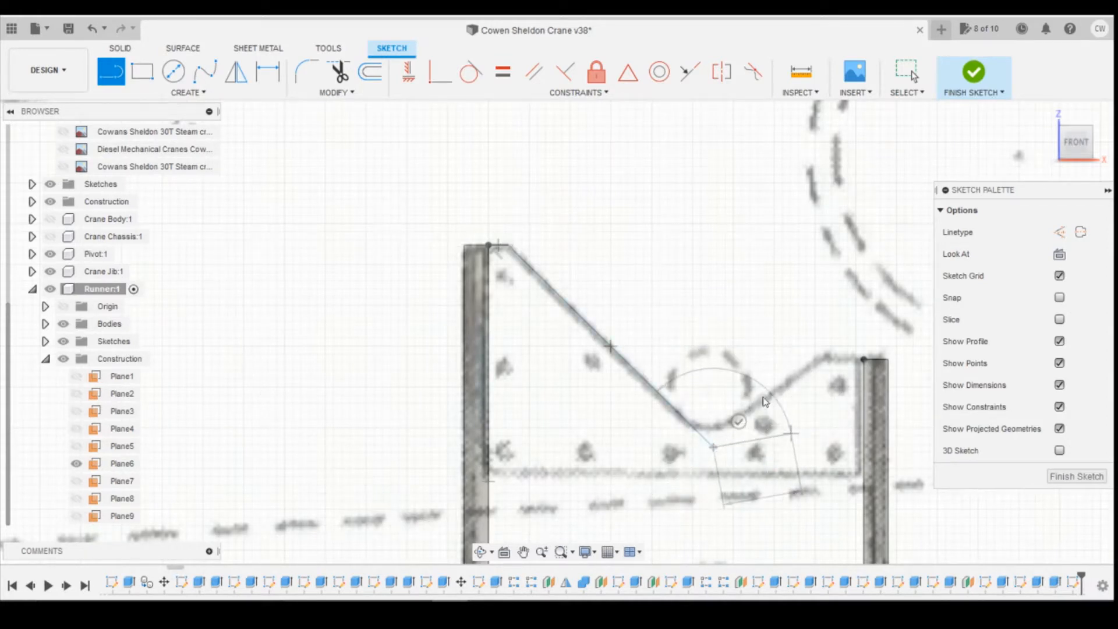
# Trace the flat of about 0.44 mm beside the shorter upright and the slope down across the first sloping line.
pyautogui.click(109, 78)
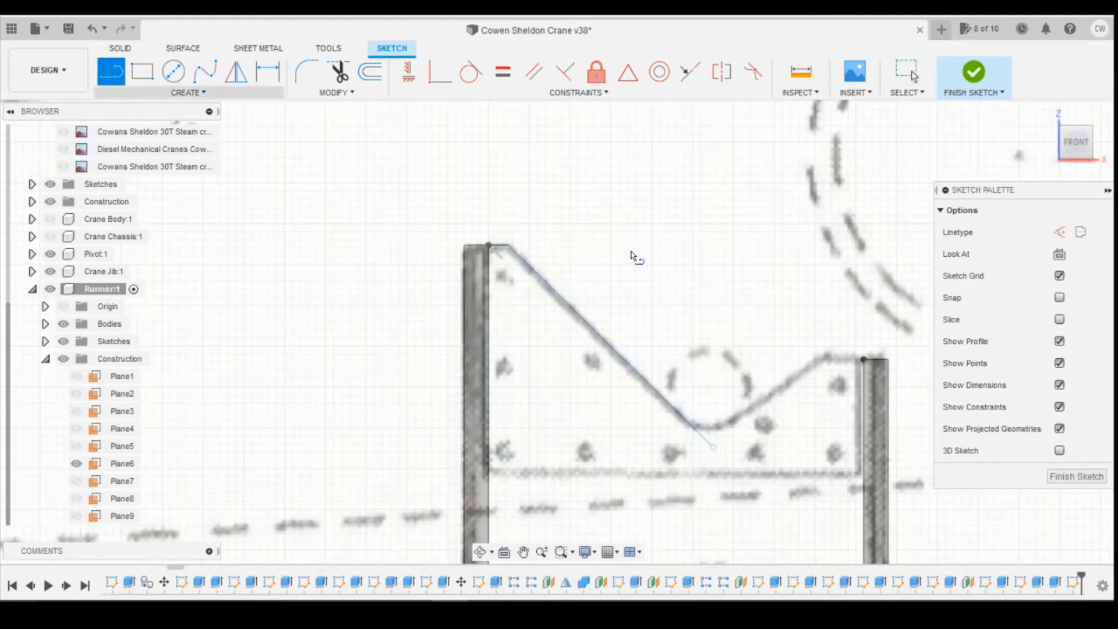
pyautogui.click(827, 358)
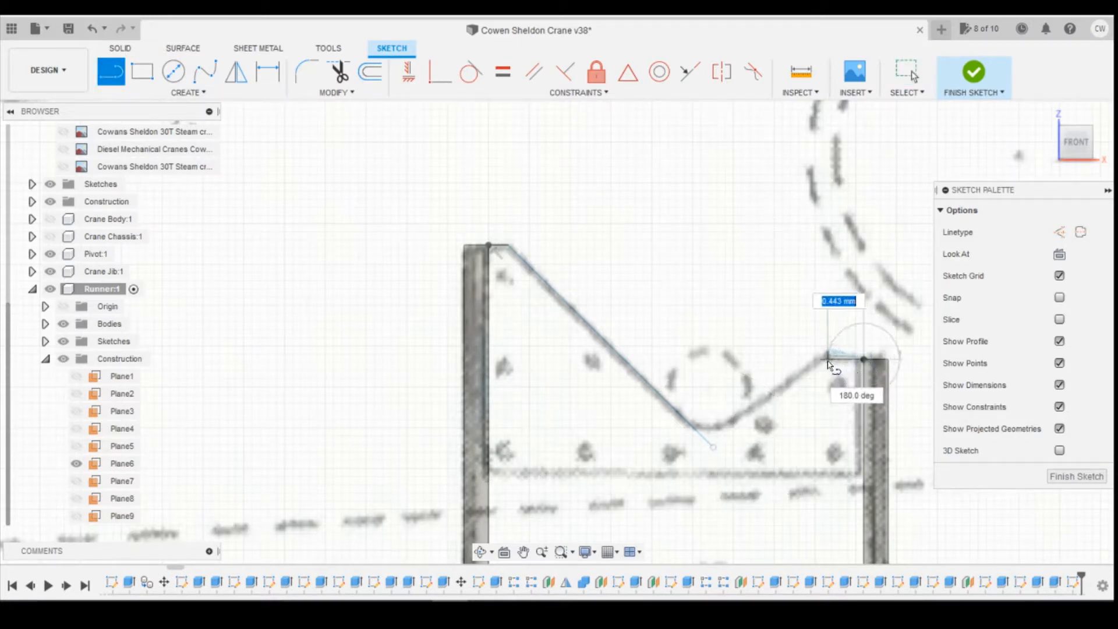
pyautogui.click(689, 449)
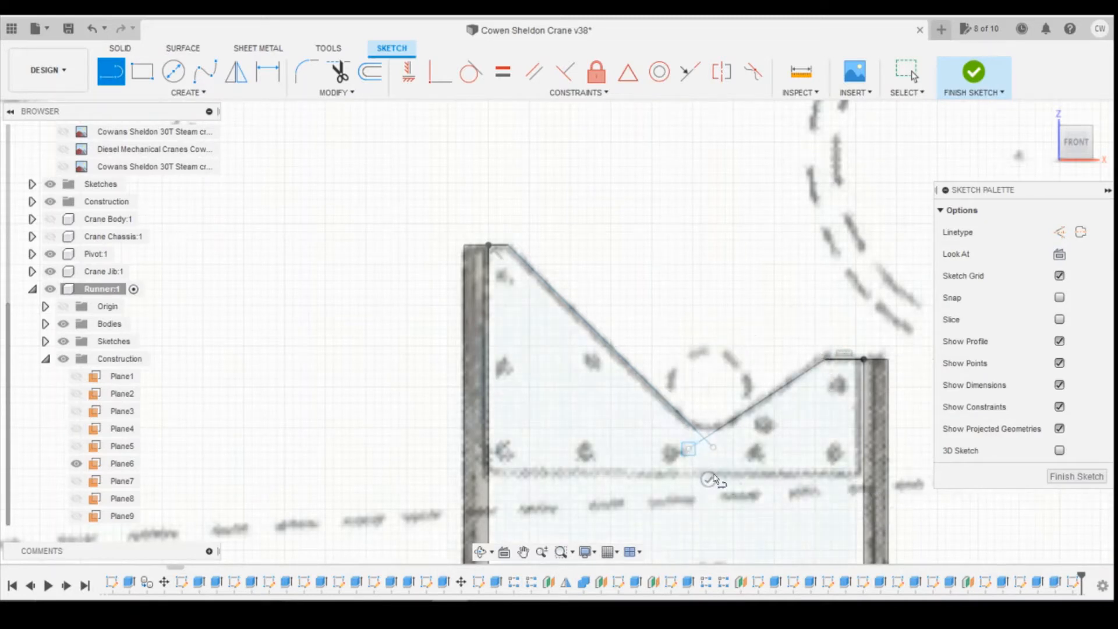
pyautogui.press('Escape')
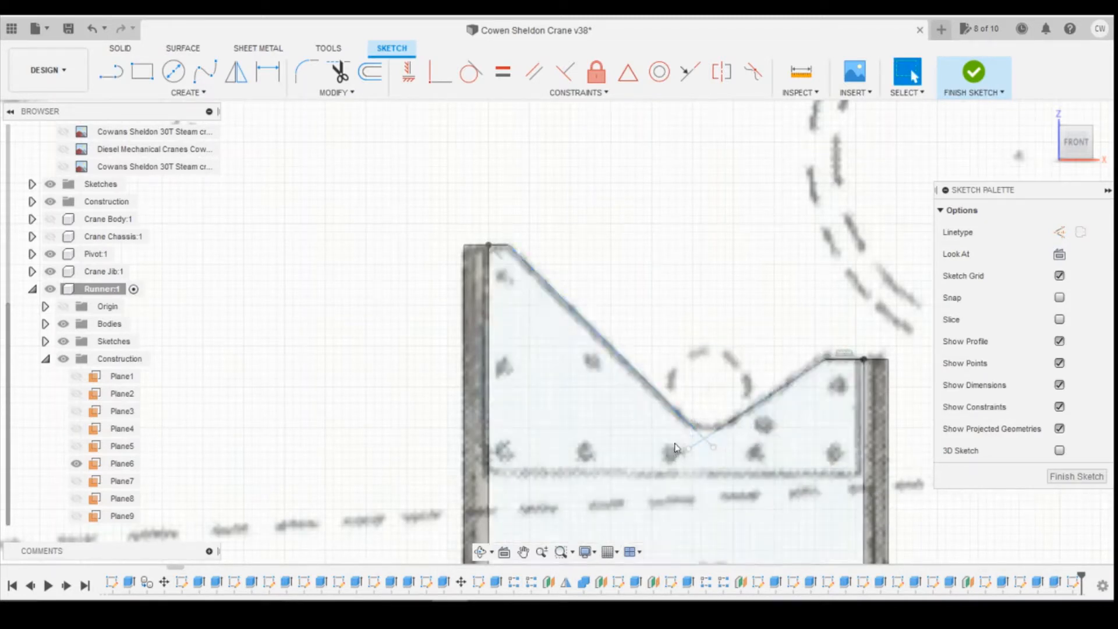
# Trim the overlapping ends of the two sloping lines so they meet in a point at the notch bottom.
pyautogui.click(304, 80)
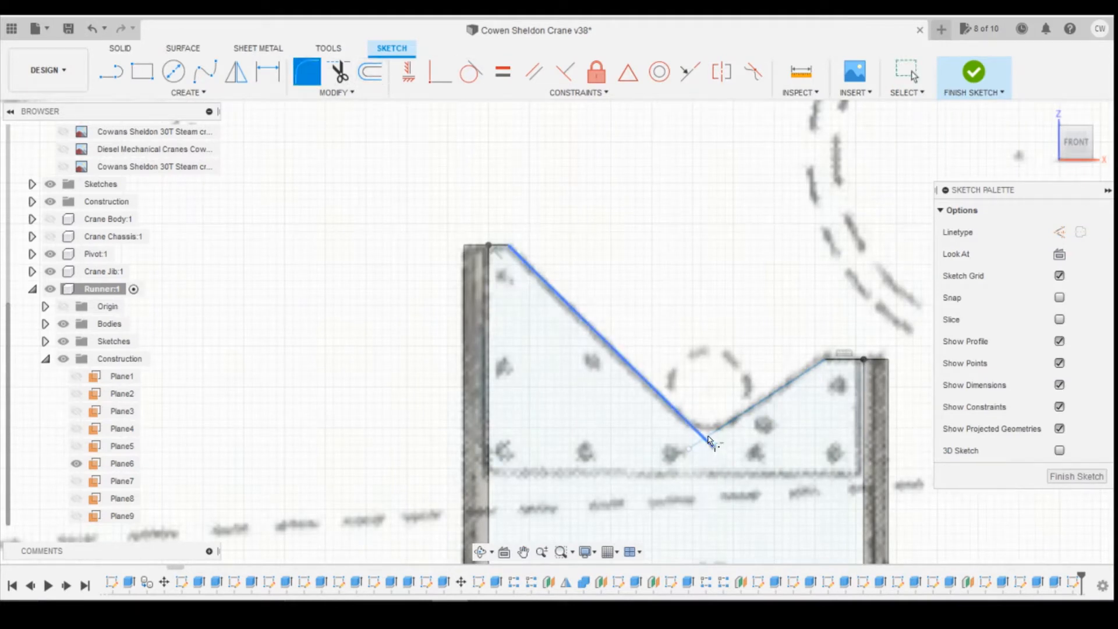
pyautogui.click(338, 74)
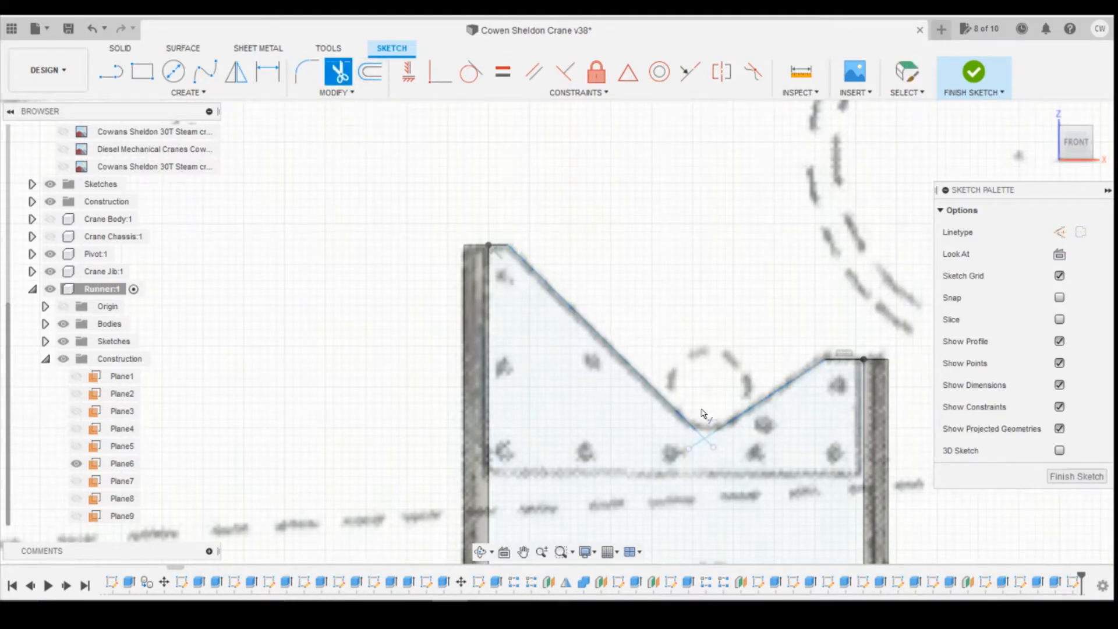
pyautogui.scroll(3, 703, 417)
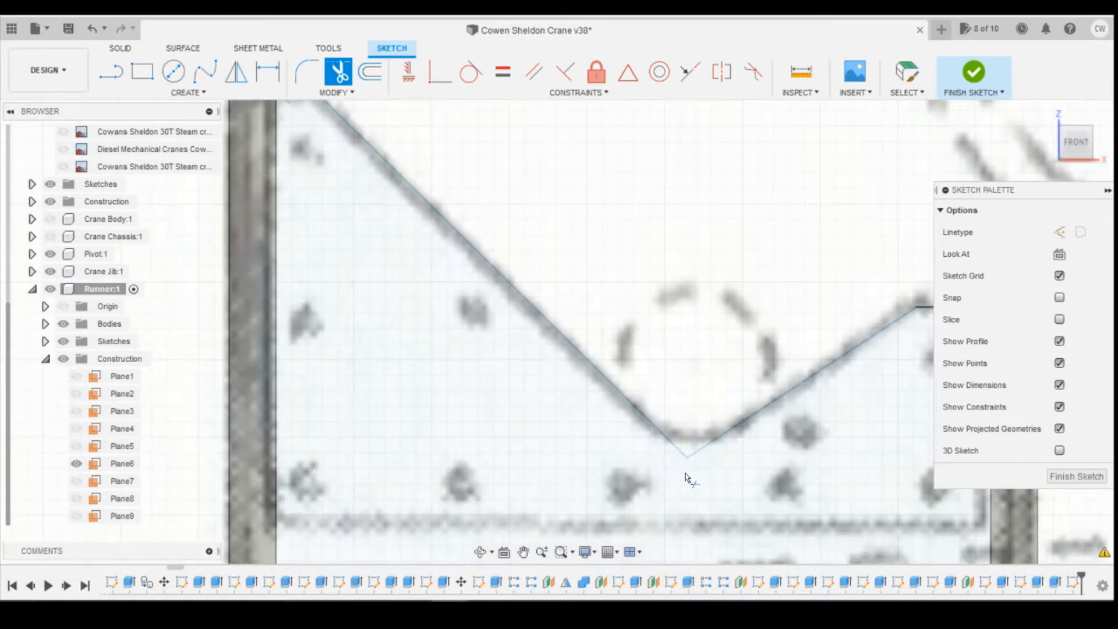
# Round the pointed notch bottom between the two sloping lines with a 0.55 mm radius fillet.
pyautogui.click(310, 63)
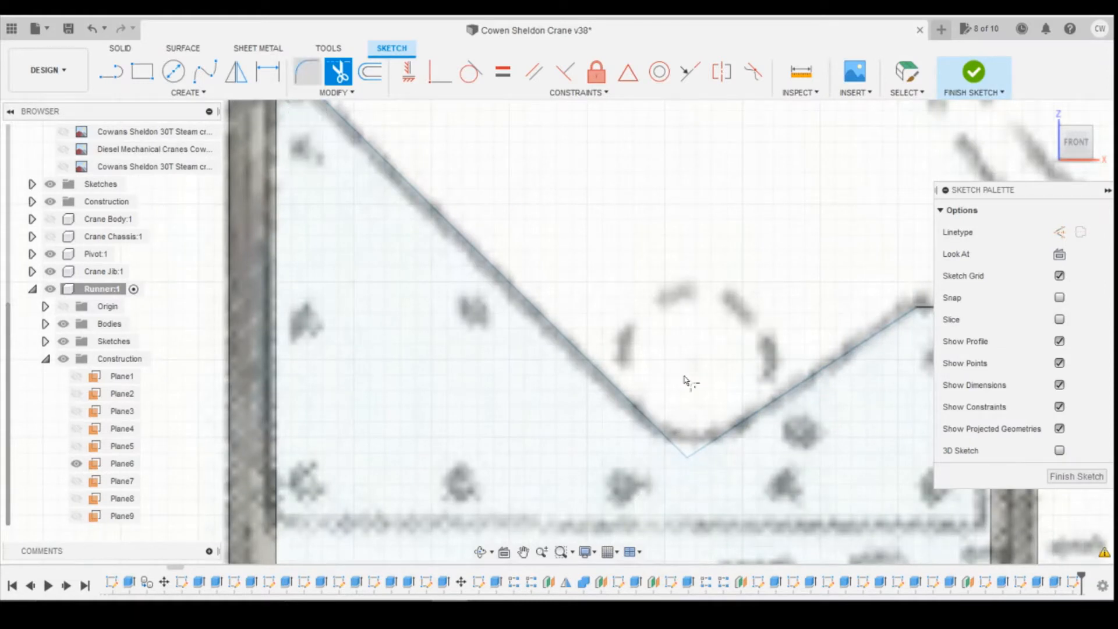
pyautogui.click(687, 457)
pyautogui.scroll(-1, 689, 461)
pyautogui.moveTo(690, 460); pyautogui.dragTo(691, 456)
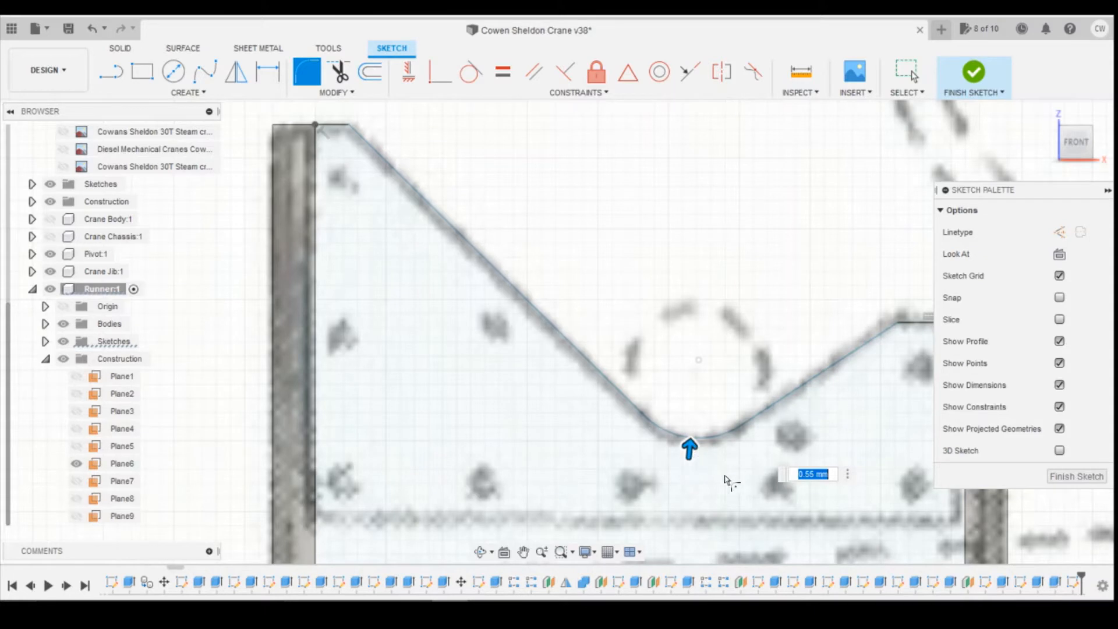
pyautogui.scroll(-3, 507, 349)
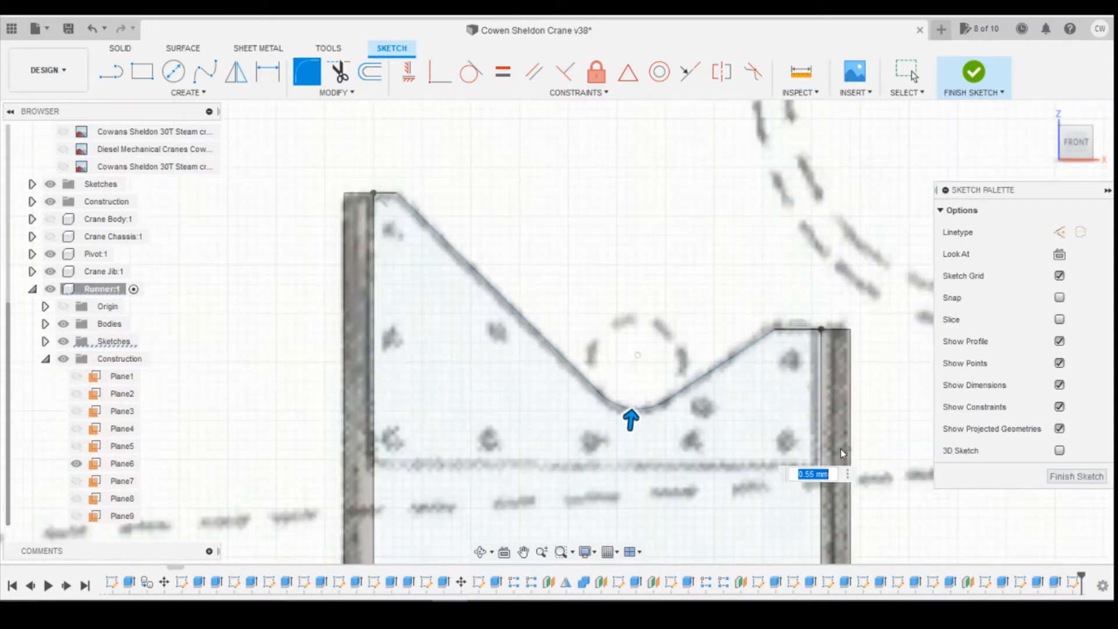
pyautogui.press('Return')
pyautogui.scroll(-2, 804, 450)
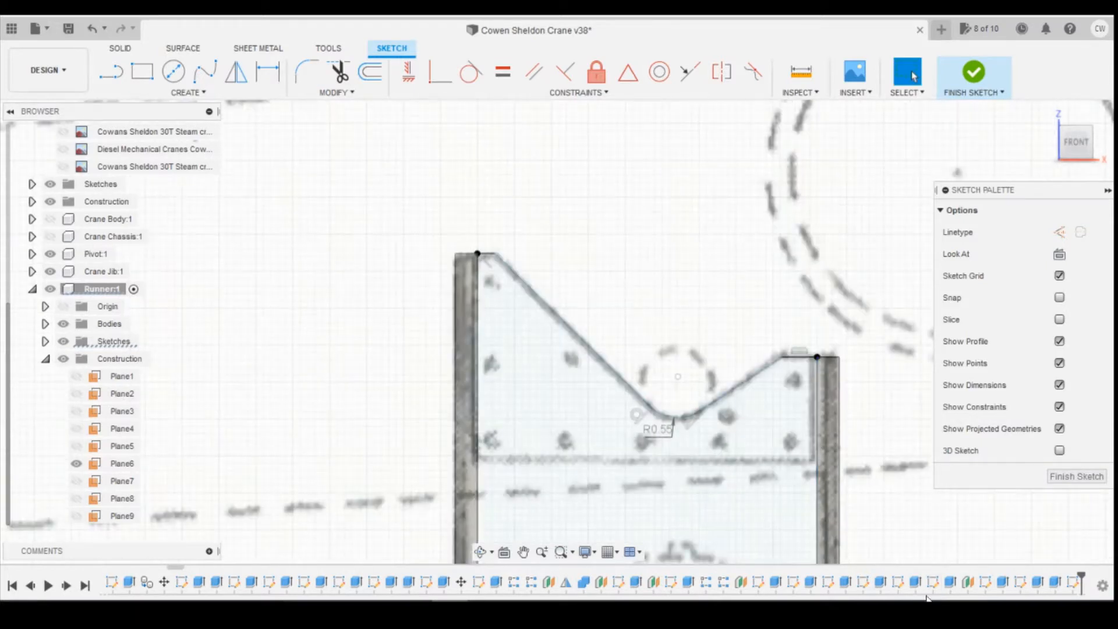
# Dimension the lengths of the plate's two short top flats, beside the shorter upright and beside the taller upright.
pyautogui.scroll(2, 766, 391)
pyautogui.press('d')
pyautogui.click(817, 352)
pyautogui.click(816, 305)
pyautogui.press('Return')
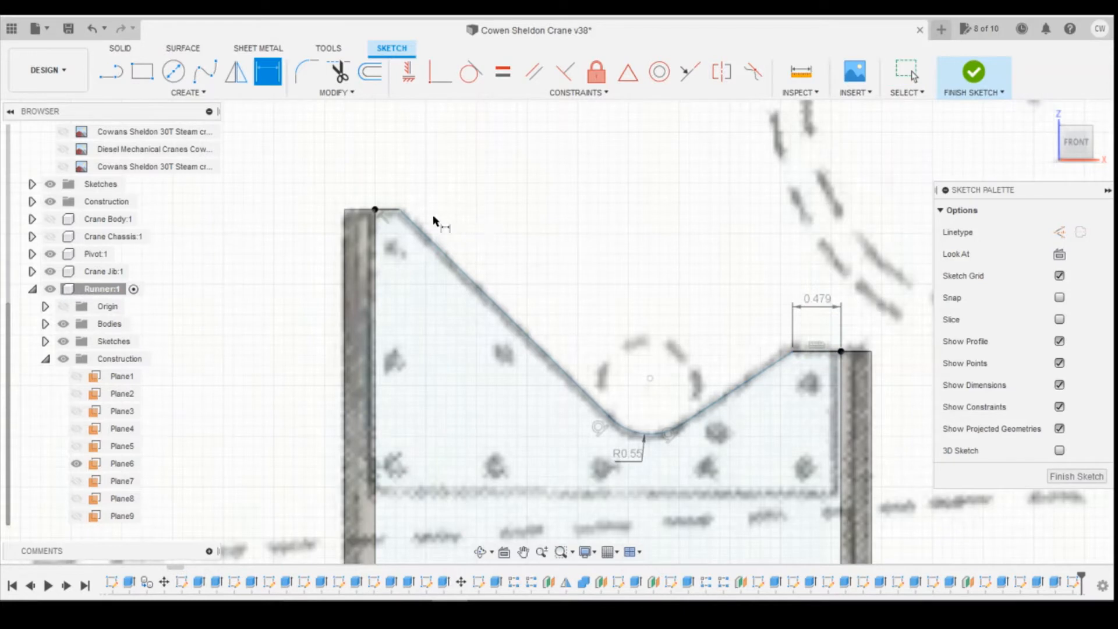
pyautogui.click(388, 210)
pyautogui.click(389, 178)
pyautogui.press('Return')
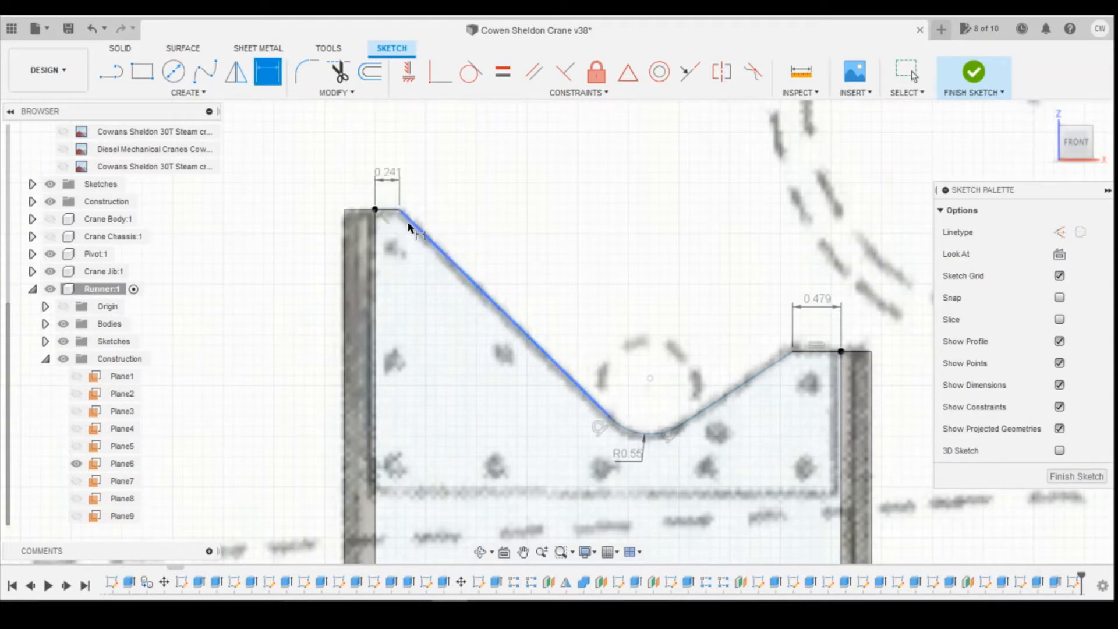
# Dimension the angle between each short top flat and its adjoining slope on both sides of the notch.
pyautogui.click(388, 210)
pyautogui.click(430, 243)
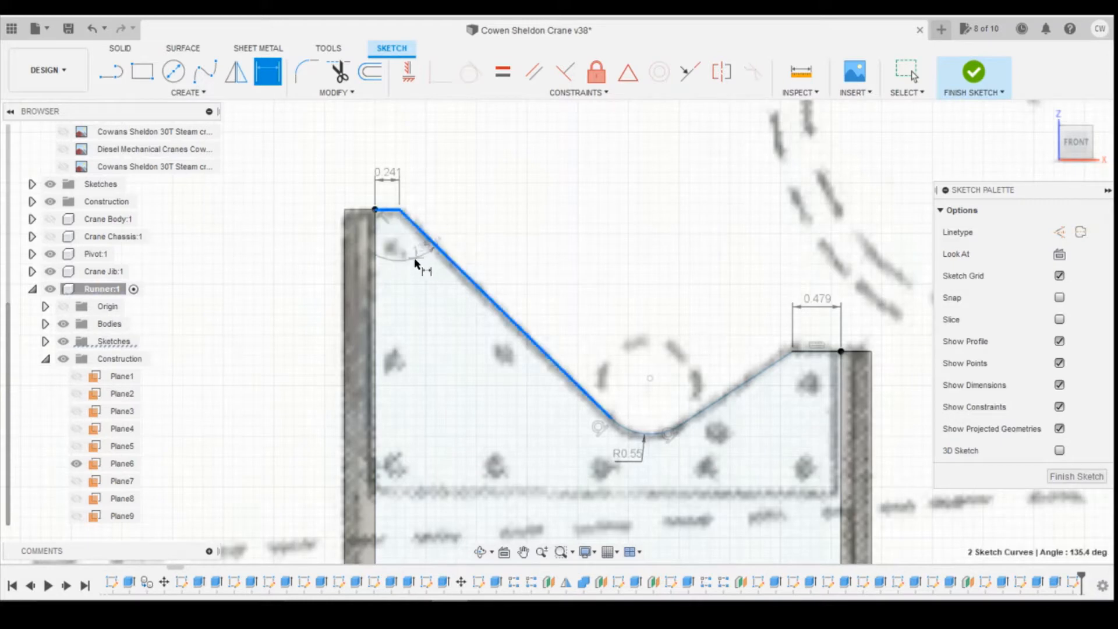
pyautogui.click(415, 264)
pyautogui.press('Return')
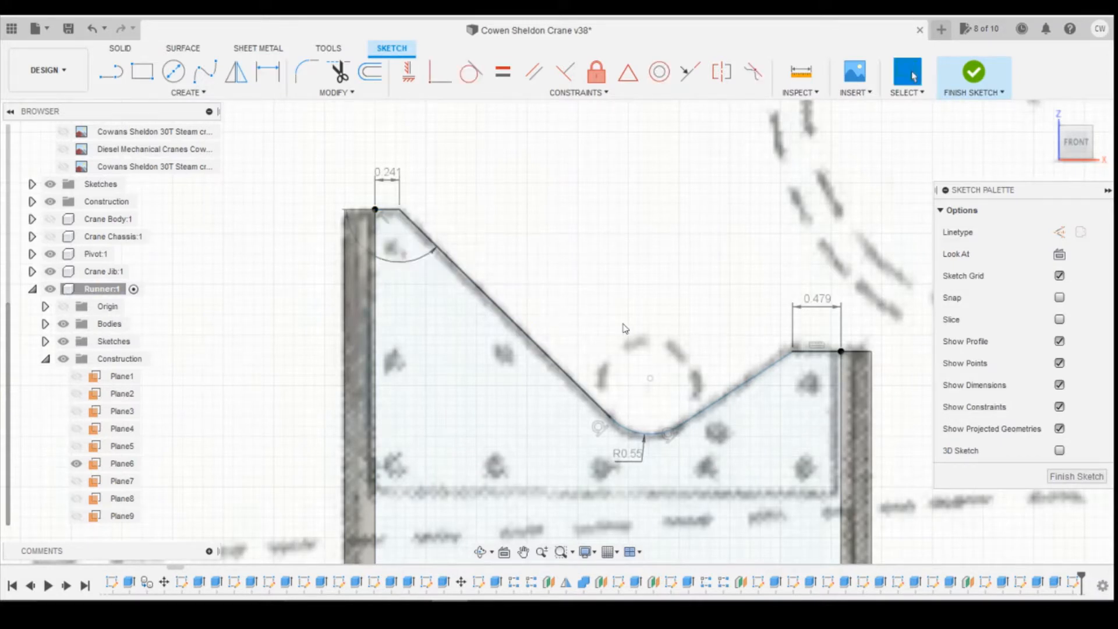
pyautogui.click(767, 376)
pyautogui.click(812, 352)
pyautogui.click(796, 388)
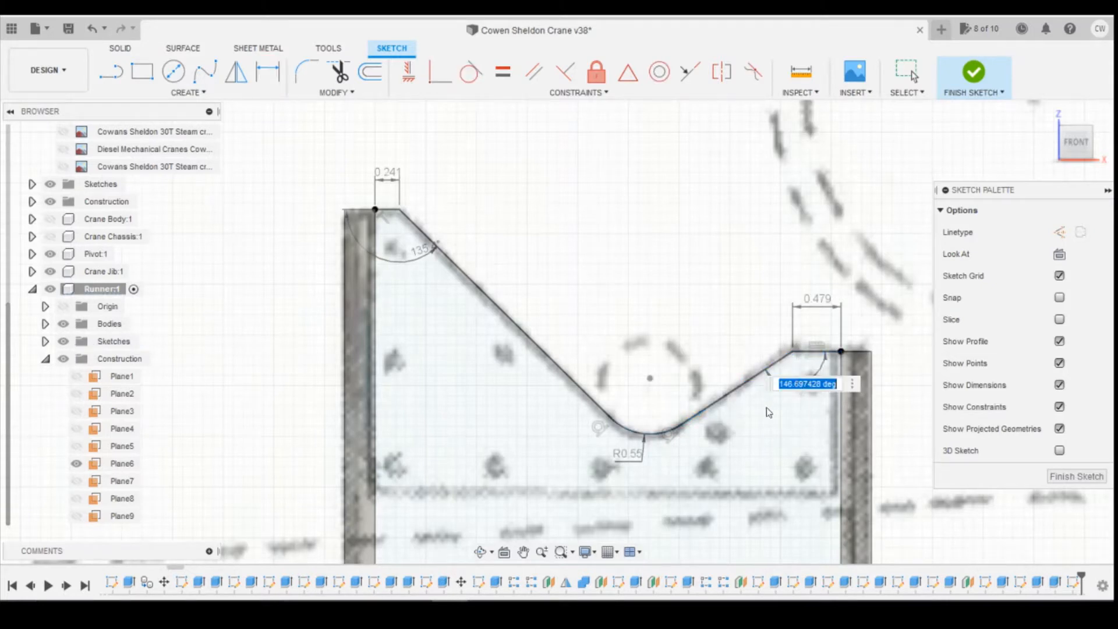
pyautogui.press('Return')
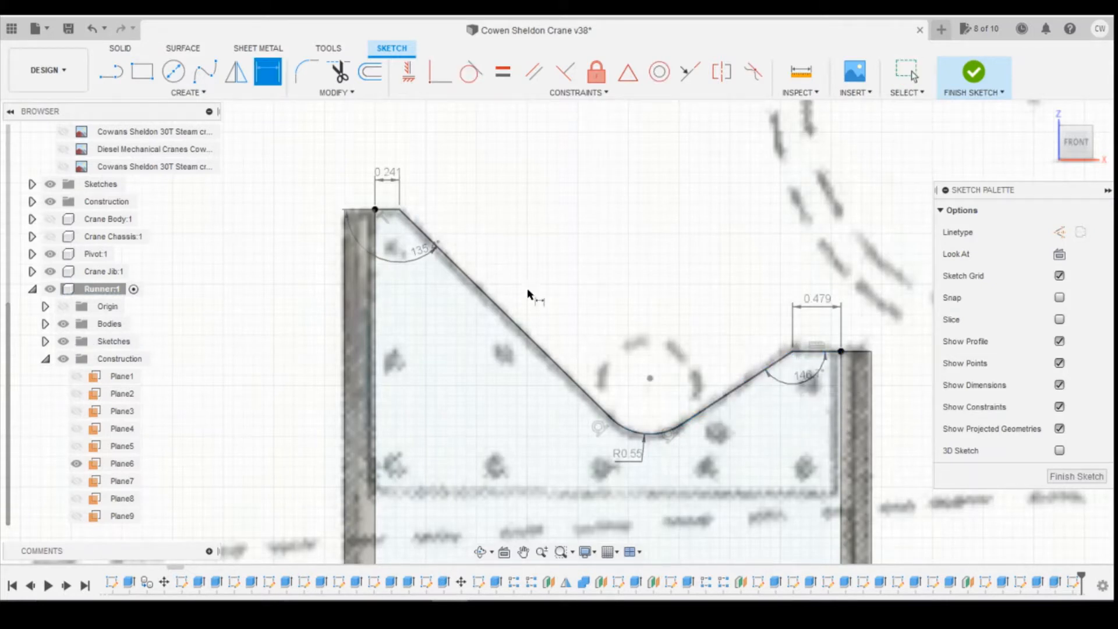
pyautogui.scroll(-4, 802, 484)
pyautogui.press('Escape')
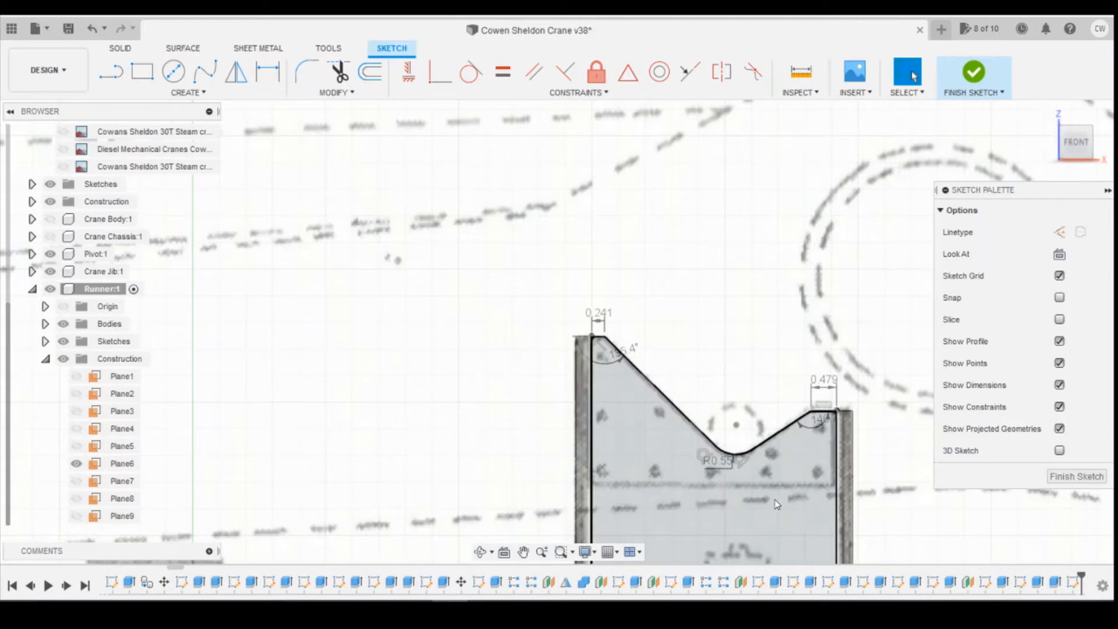
# Extrude the notched plate profile symmetrically with a distance of 0.25 mm per side, joined to the existing body.
pyautogui.rightClick(776, 500)
pyautogui.click(782, 354)
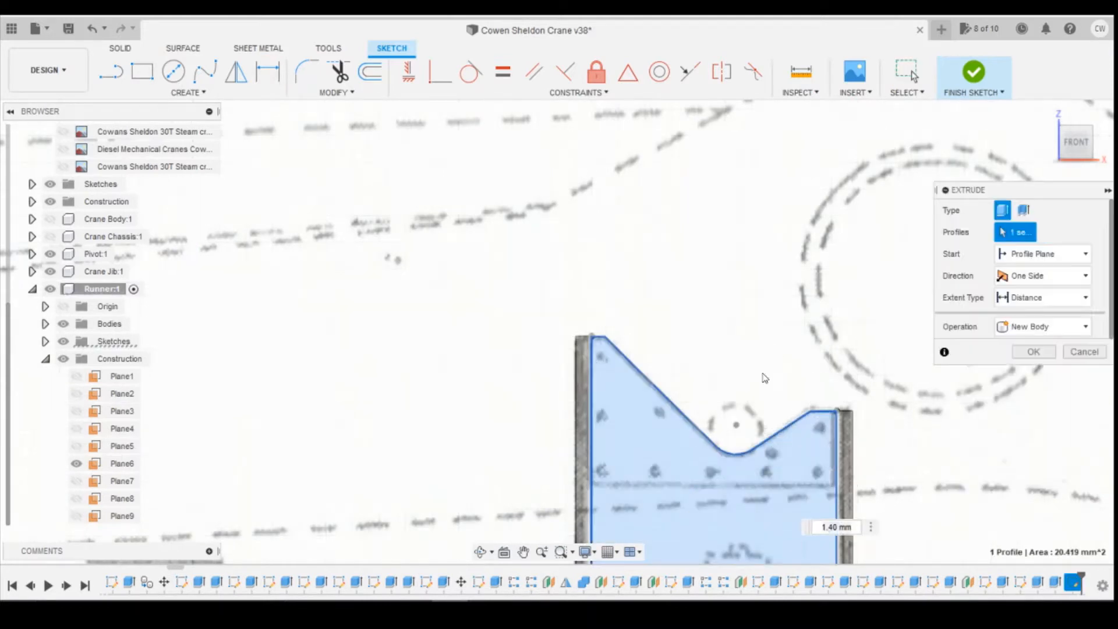
pyautogui.click(1075, 149)
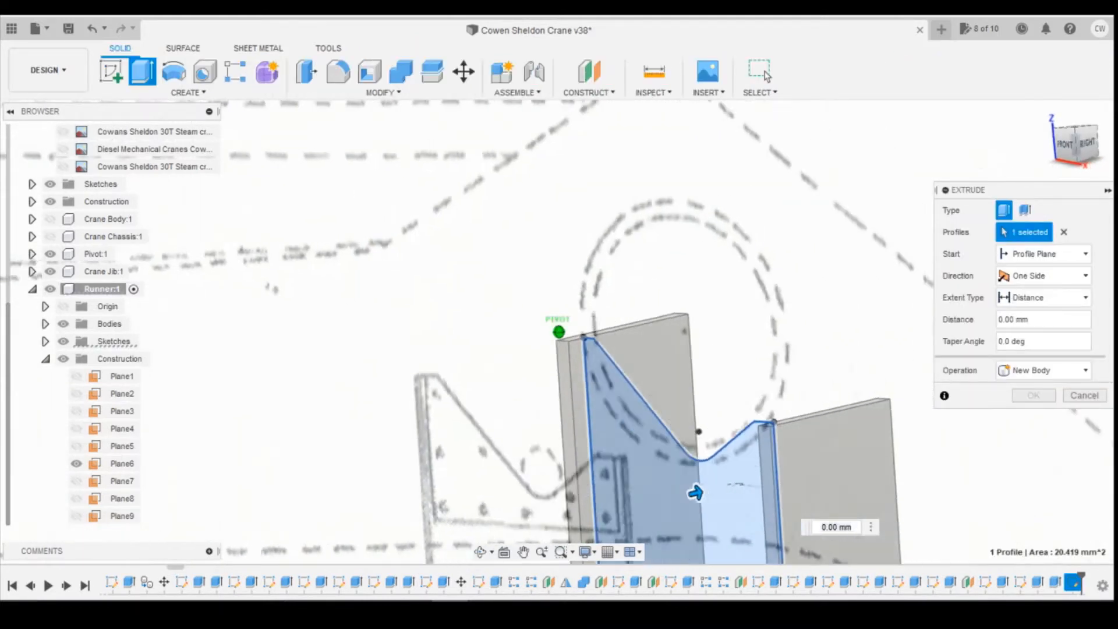
pyautogui.click(1045, 276)
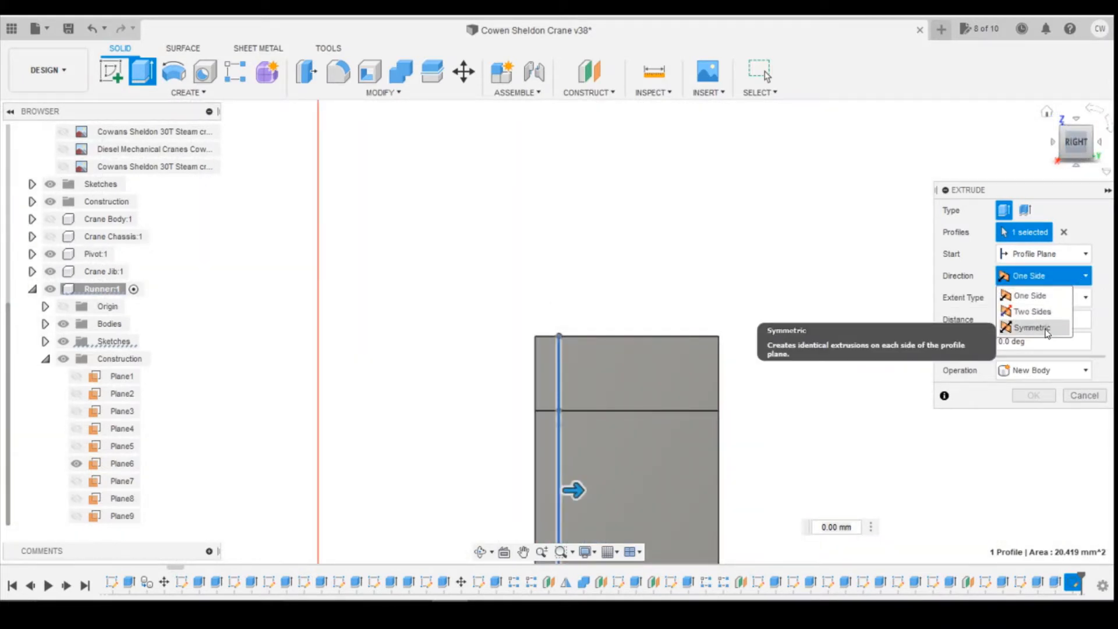
pyautogui.click(1047, 331)
pyautogui.moveTo(1072, 149)
pyautogui.mouseDown()
pyautogui.moveTo(1105, 155)
pyautogui.moveTo(1078, 152)
pyautogui.mouseUp()
pyautogui.click(1070, 153)
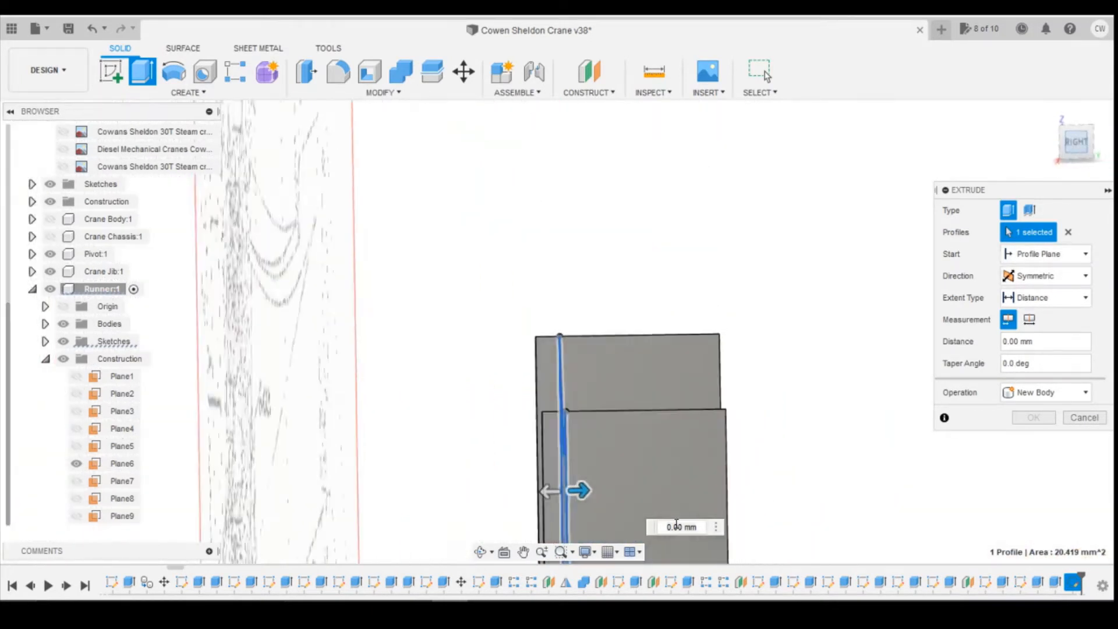
pyautogui.click(652, 525)
pyautogui.write('0.2')
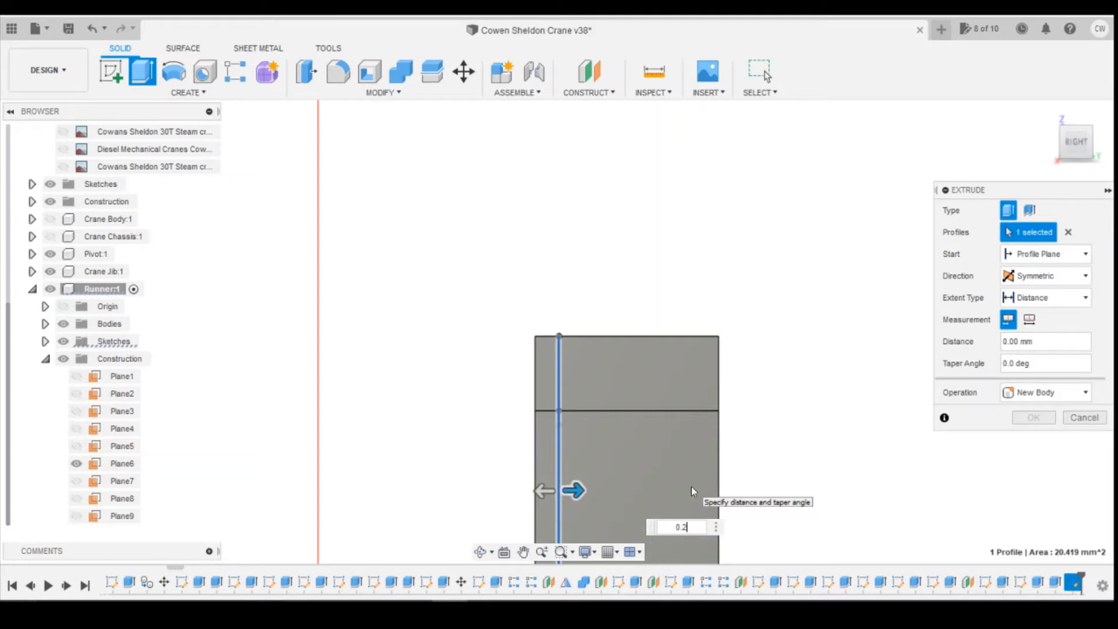
pyautogui.write('5')
pyautogui.scroll(-6, 715, 384)
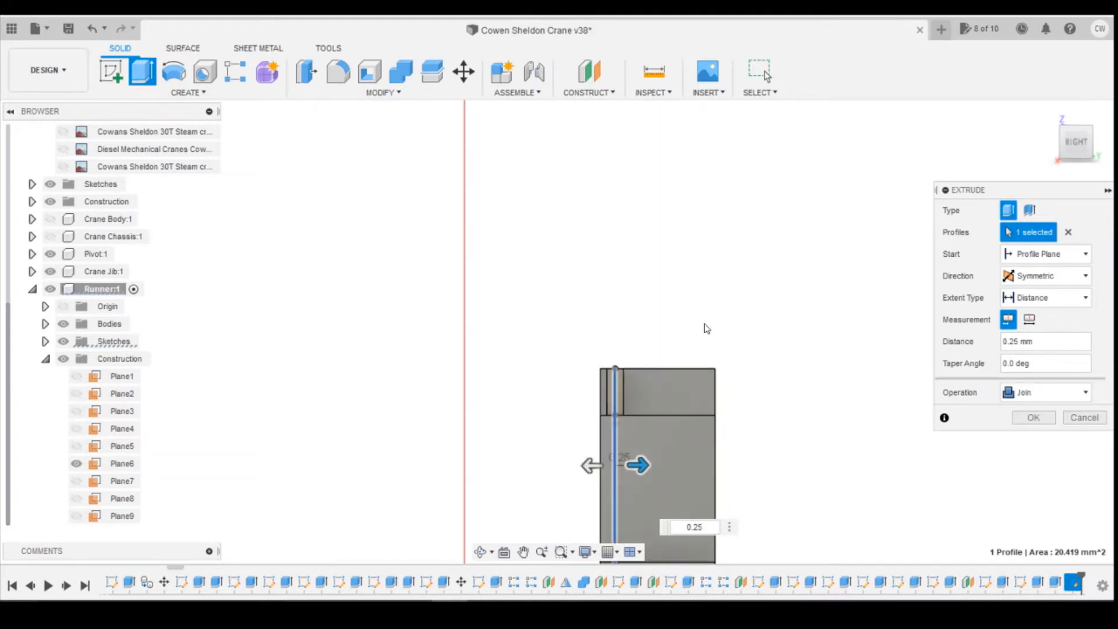
pyautogui.scroll(5, 673, 445)
pyautogui.scroll(1, 651, 419)
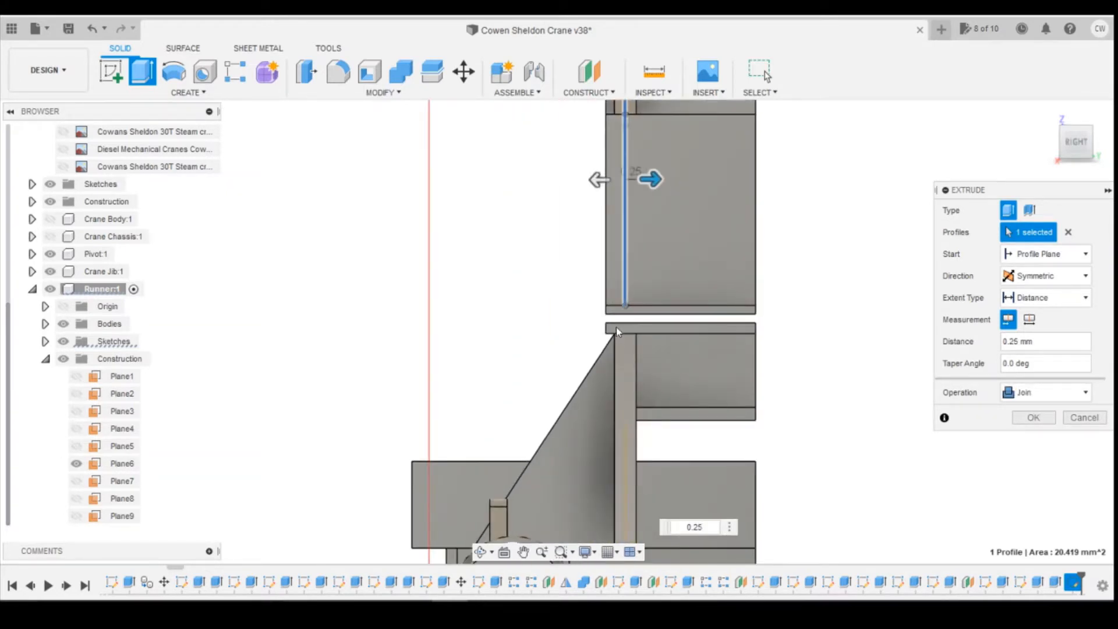
pyautogui.click(1035, 422)
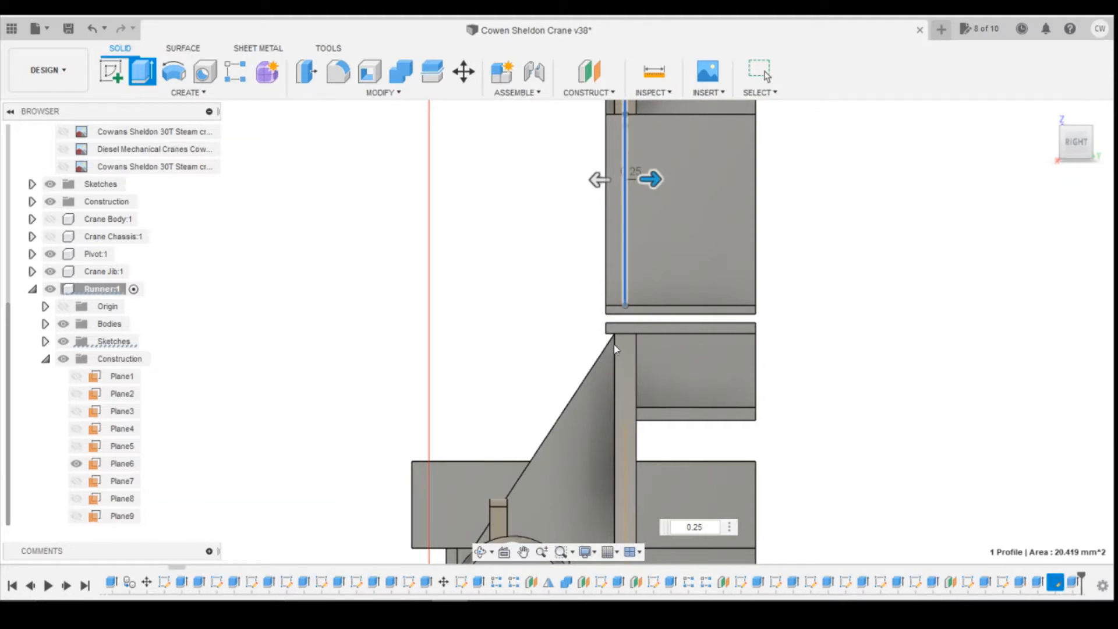
# Measure the narrow vertical plate of the support tower below the jib support, using its long edge and front face.
pyautogui.scroll(-3, 650, 385)
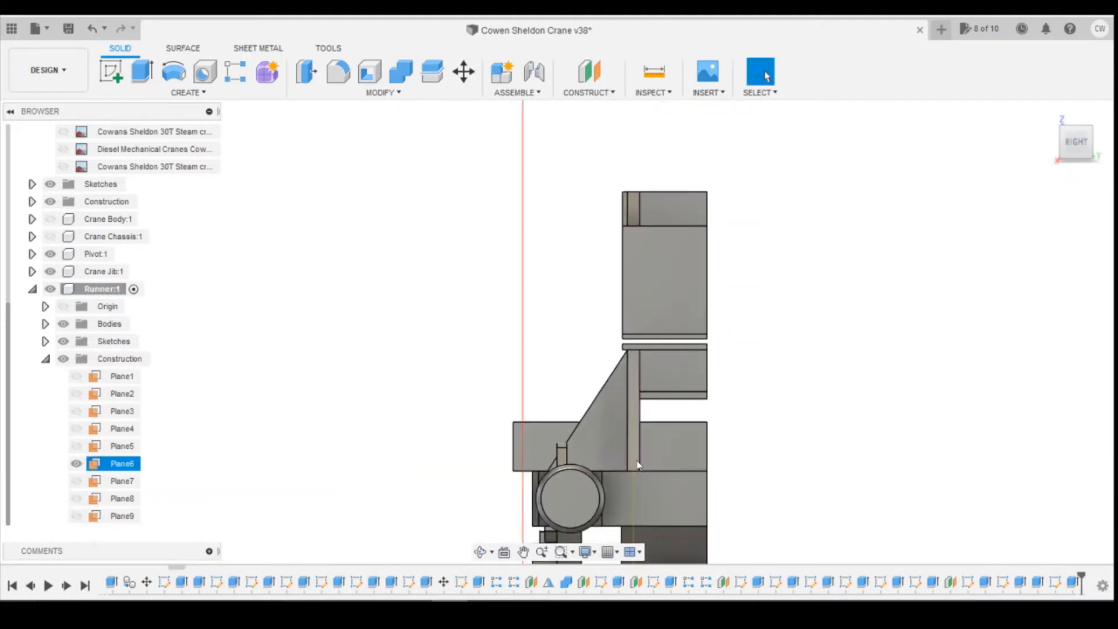
pyautogui.scroll(4, 641, 508)
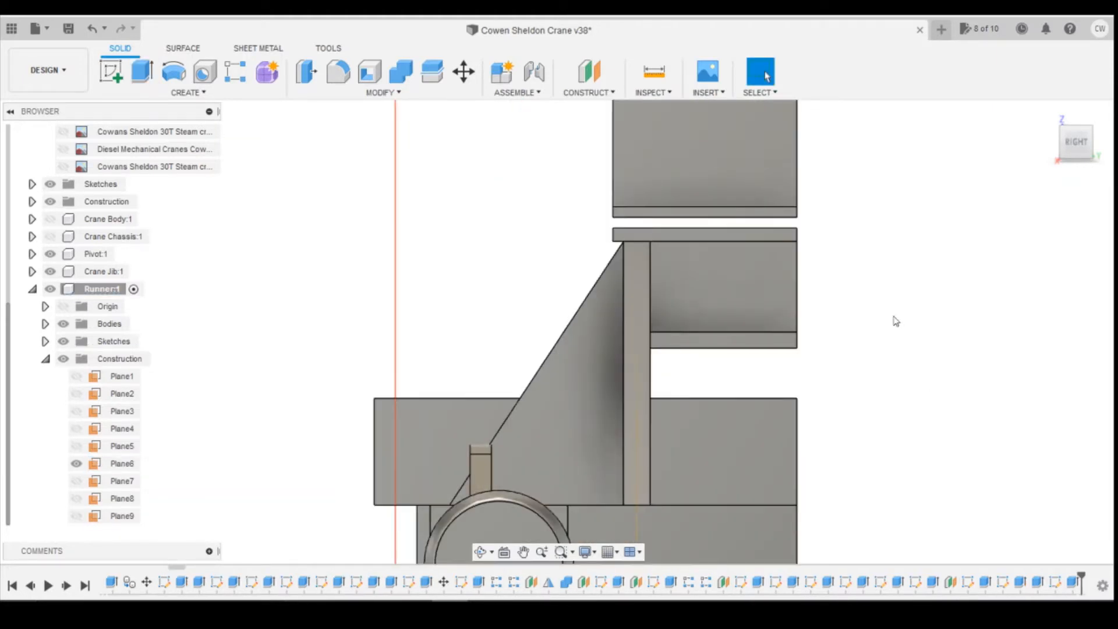
pyautogui.click(652, 72)
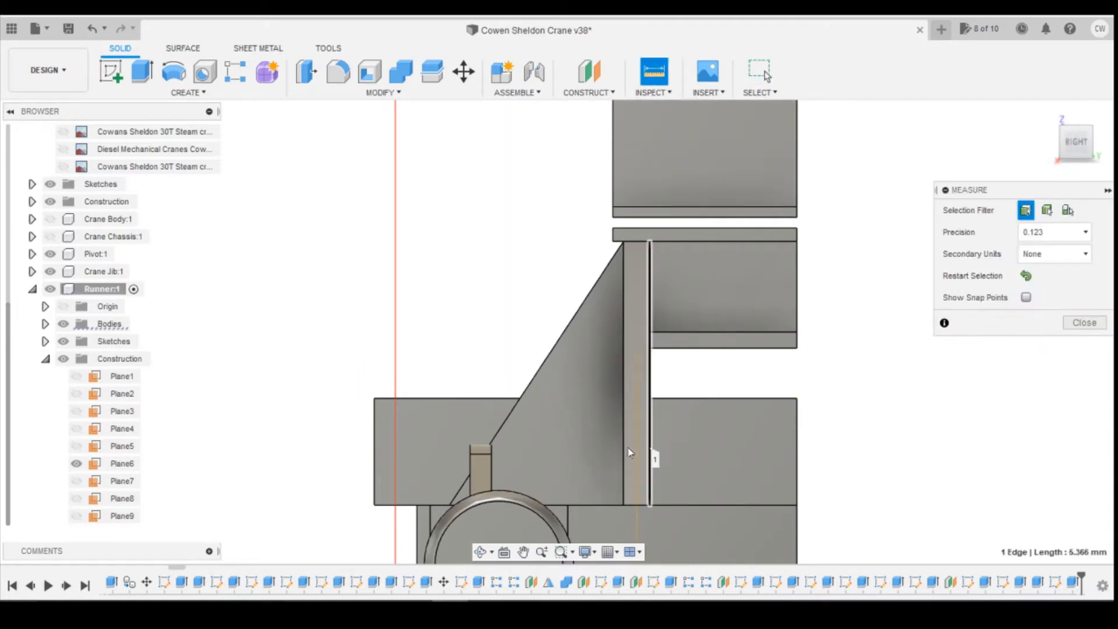
pyautogui.click(651, 454)
pyautogui.click(652, 457)
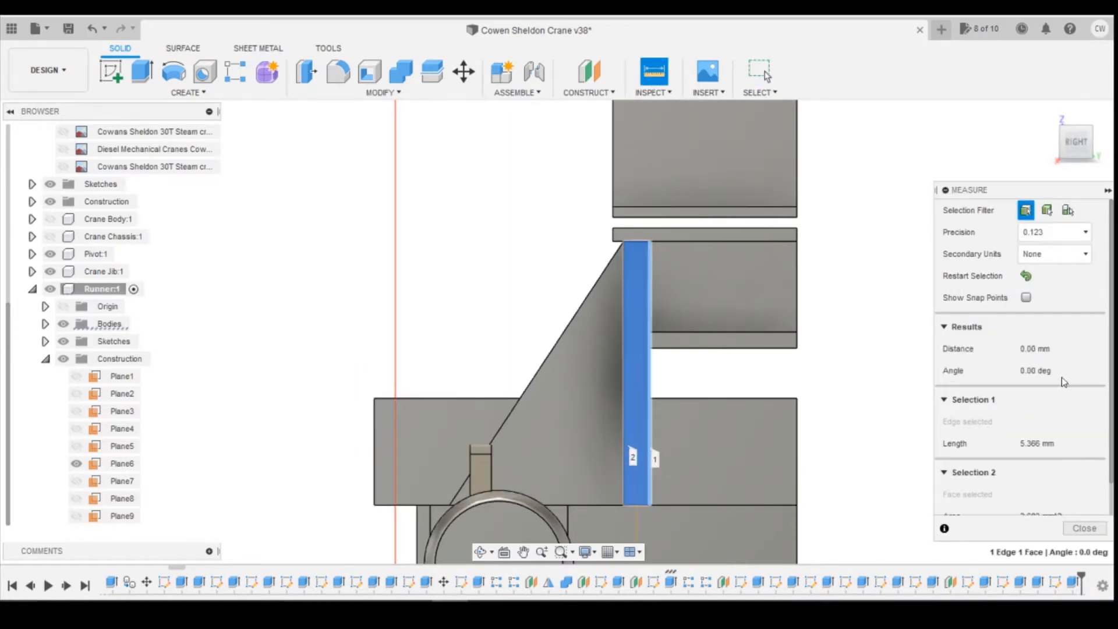
pyautogui.scroll(5, 655, 450)
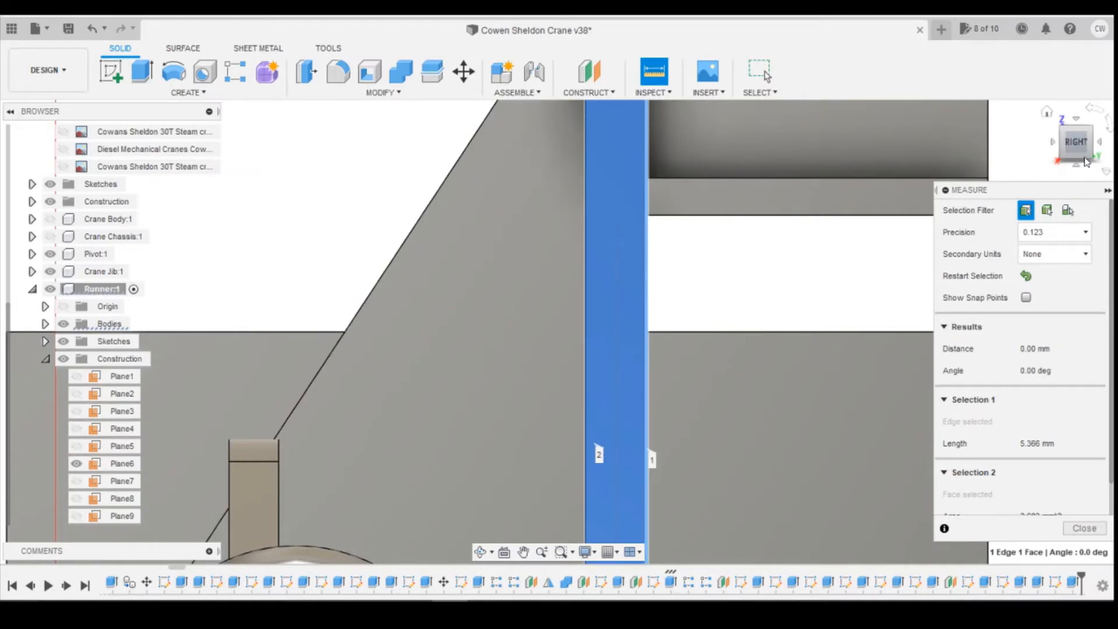
pyautogui.moveTo(1085, 134)
pyautogui.mouseDown()
pyautogui.moveTo(1069, 140)
pyautogui.moveTo(1087, 131)
pyautogui.moveTo(1071, 129)
pyautogui.mouseUp()
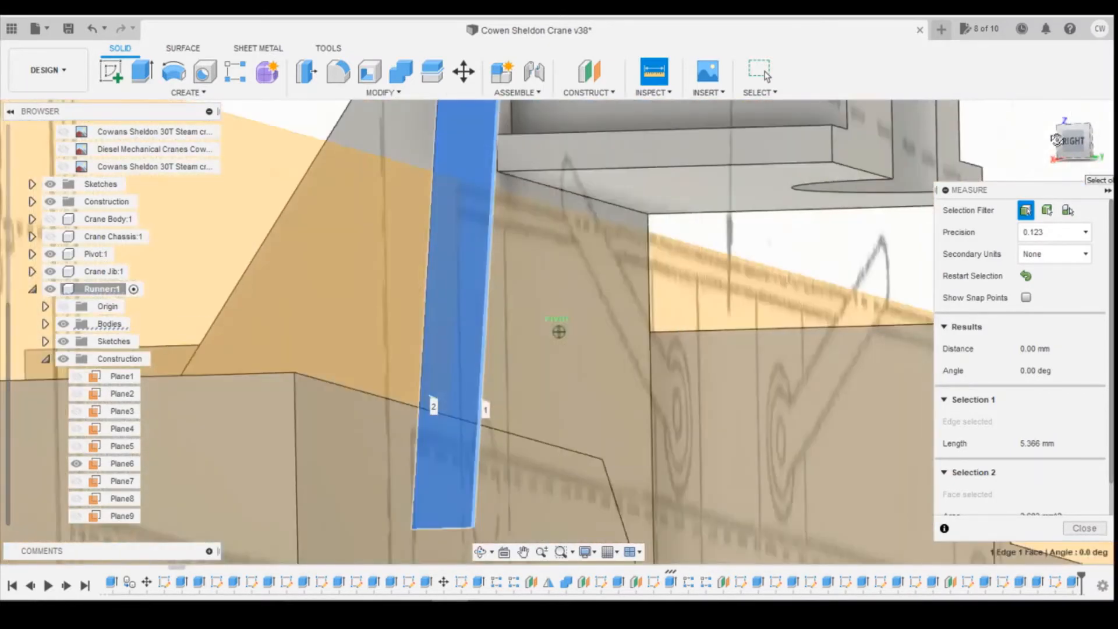
pyautogui.click(1089, 531)
# Check the length of the short edge at the foot of the tower's narrow vertical plate.
pyautogui.moveTo(1070, 152); pyautogui.dragTo(1076, 166)
pyautogui.scroll(-4, 684, 246)
pyautogui.scroll(5, 606, 460)
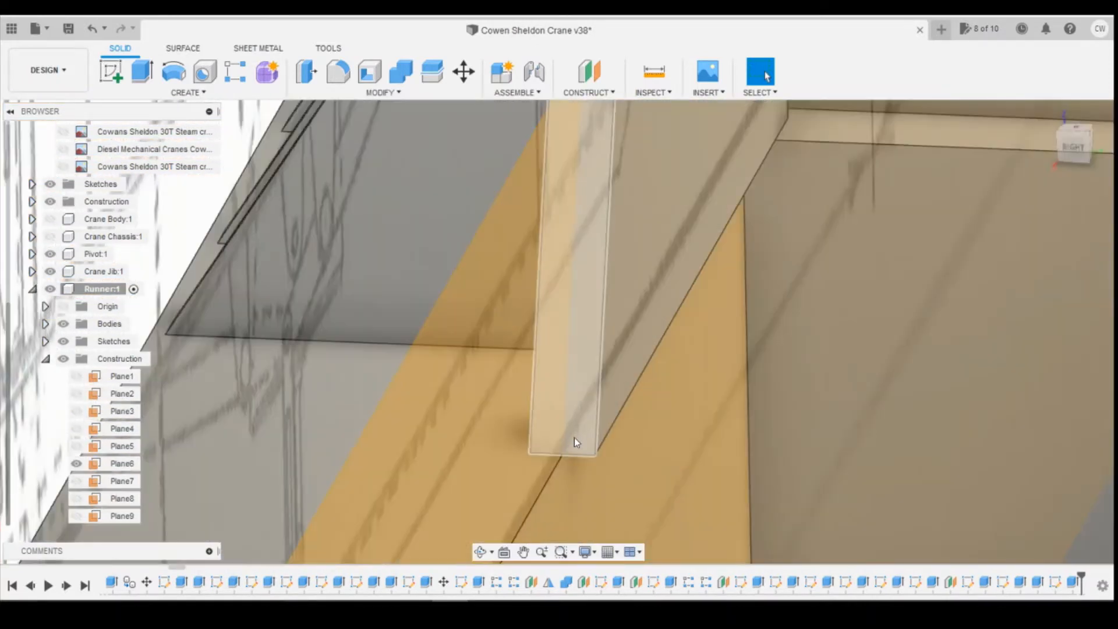
pyautogui.click(582, 456)
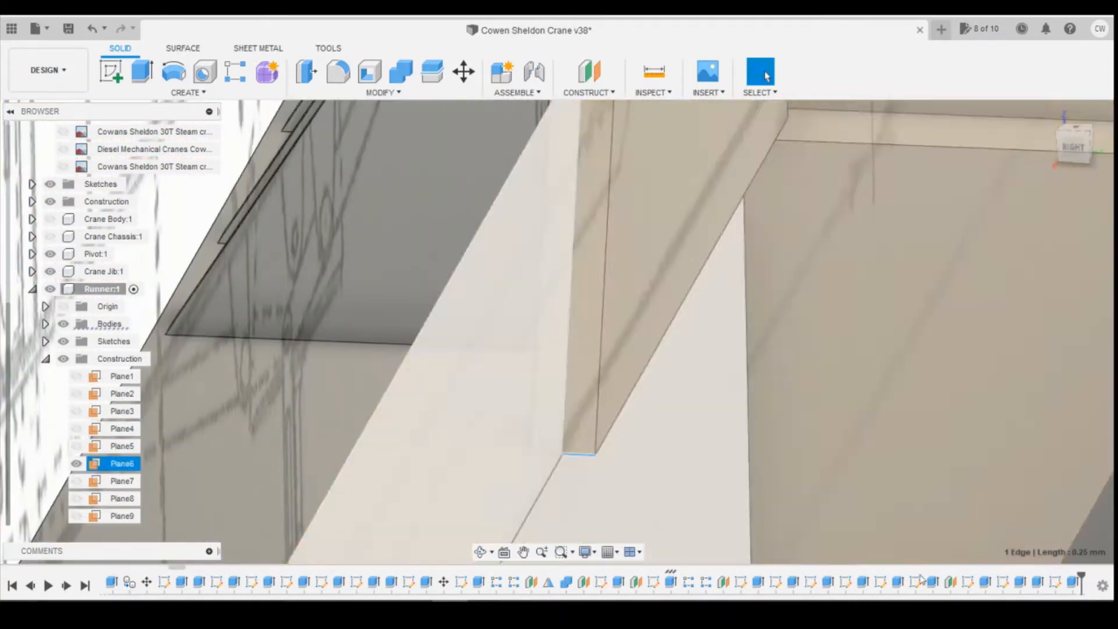
pyautogui.scroll(-6, 794, 314)
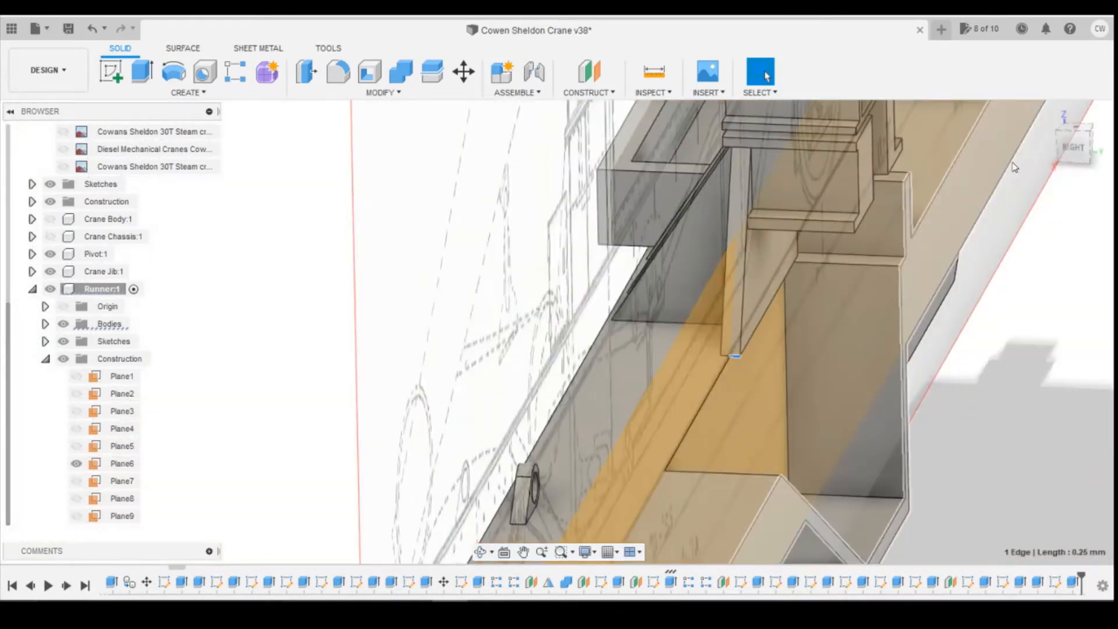
# Examine the notched plate and uprights on the support tower against the reference drawing from an oblique view.
pyautogui.scroll(-2, 1094, 233)
pyautogui.click(1072, 146)
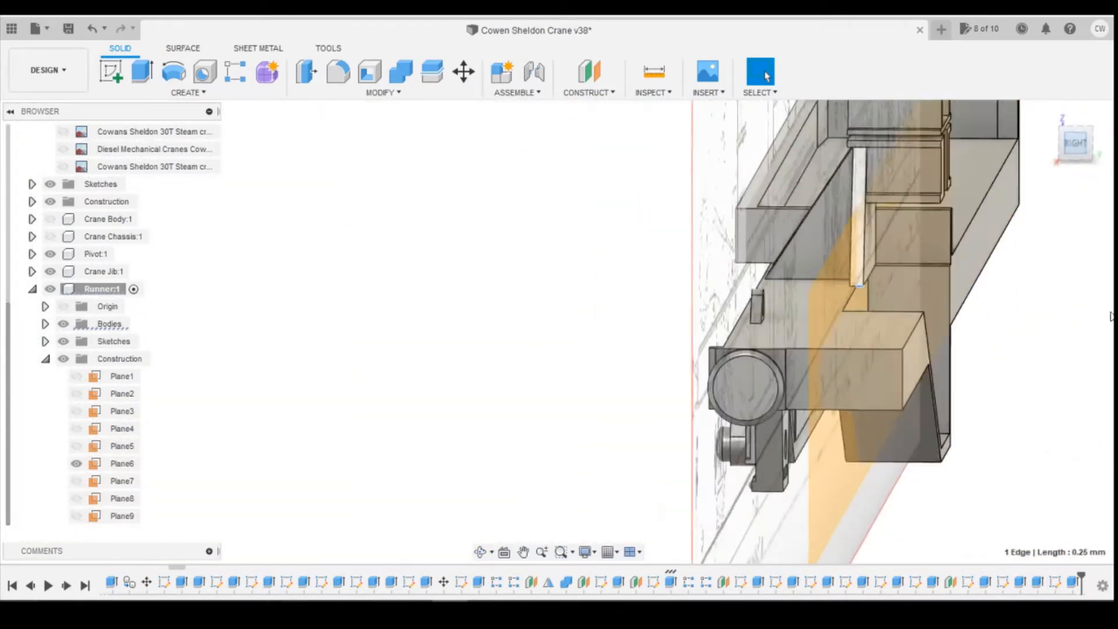
pyautogui.moveTo(1071, 145); pyautogui.dragTo(1089, 166)
pyautogui.scroll(-4, 848, 262)
pyautogui.scroll(6, 855, 198)
pyautogui.scroll(4, 862, 233)
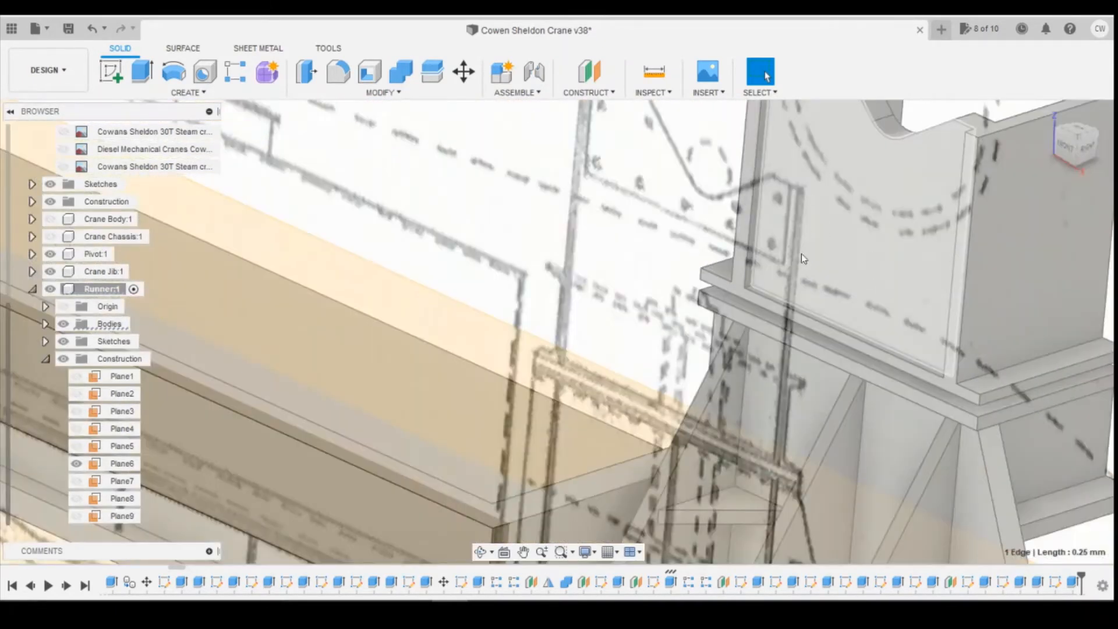
pyautogui.scroll(-3, 995, 376)
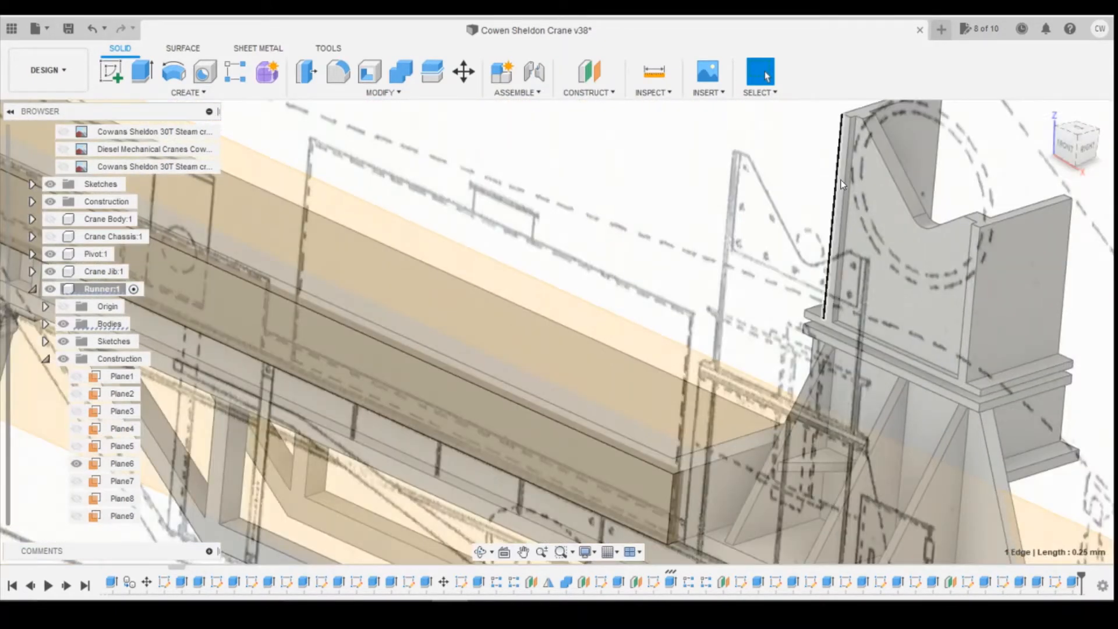
pyautogui.scroll(5, 834, 216)
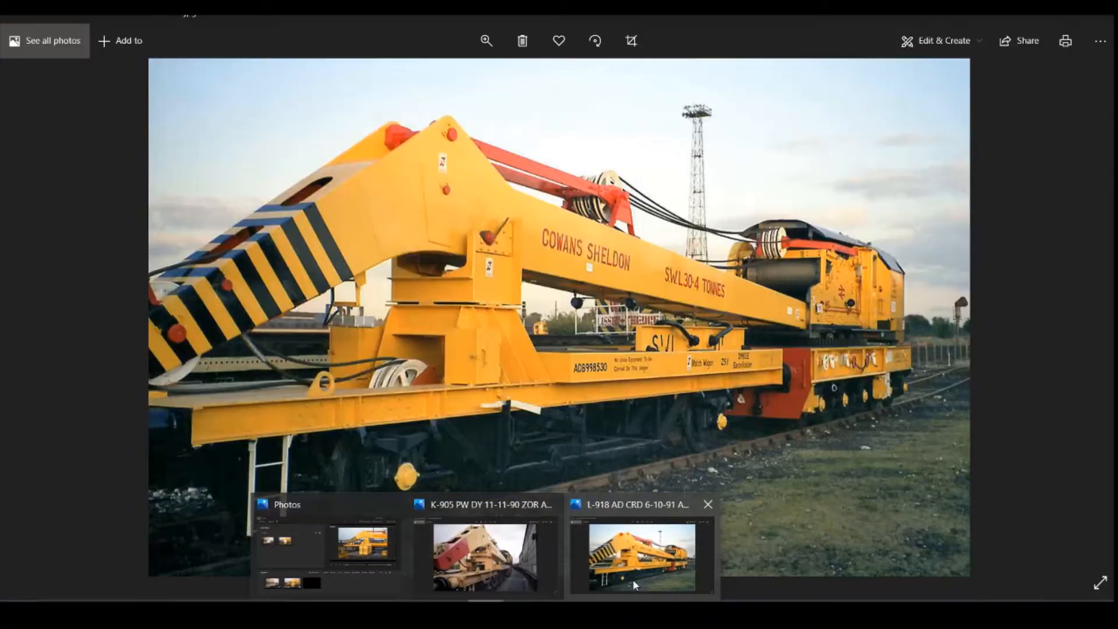
# Switch to the Photos viewer and look through the reference photos of the Cowans Sheldon crane and match wagon.
pyautogui.click(632, 578)
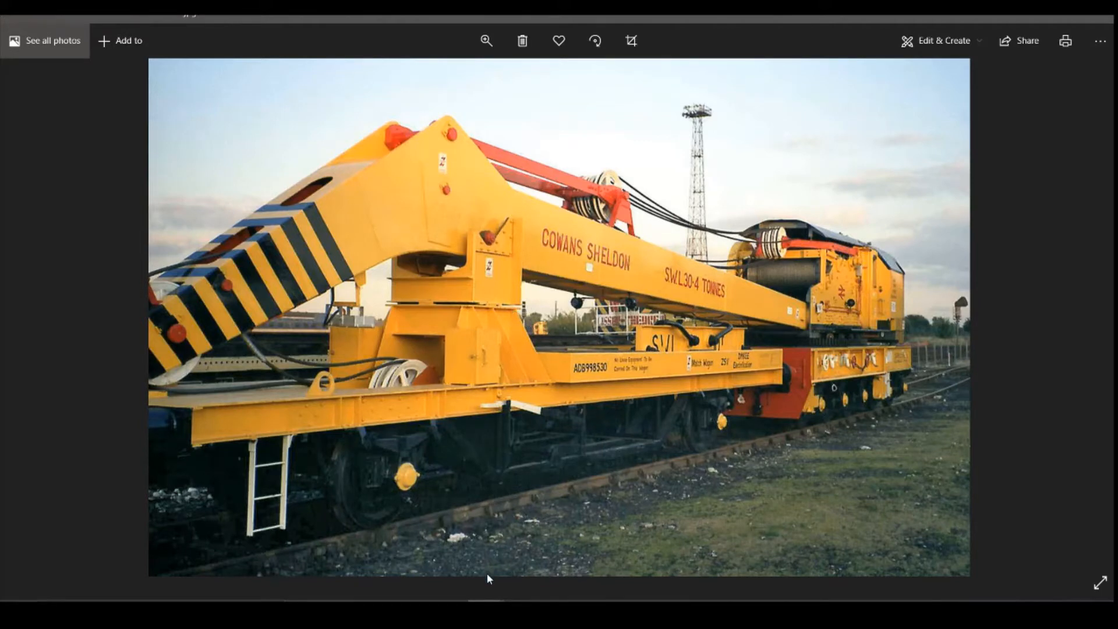
pyautogui.scroll(-2, 479, 344)
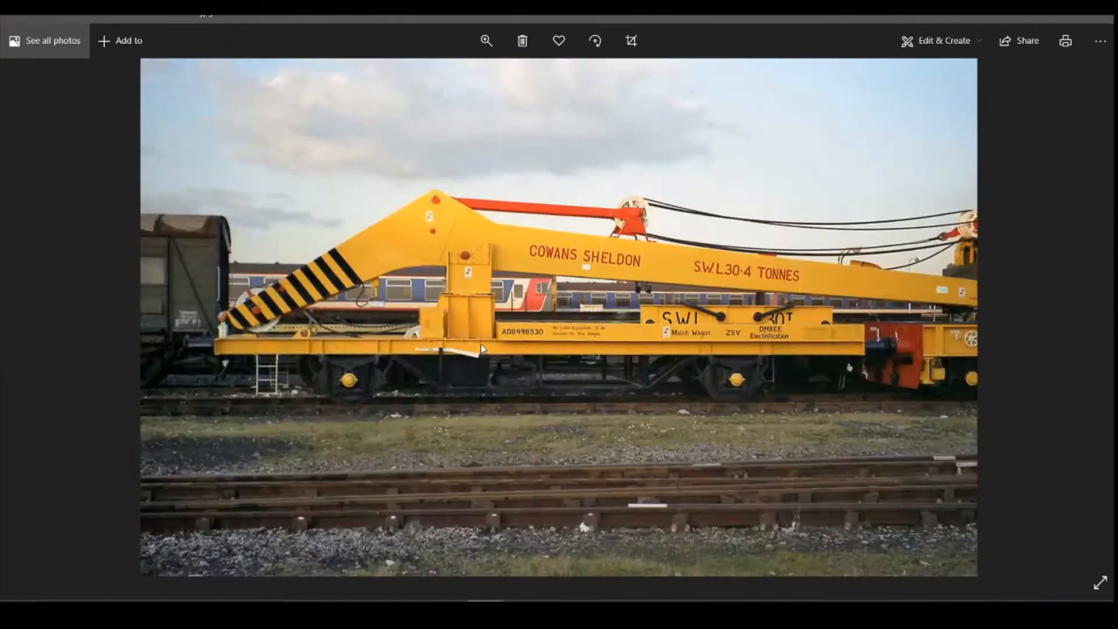
pyautogui.scroll(1, 464, 346)
pyautogui.scroll(-1, 476, 299)
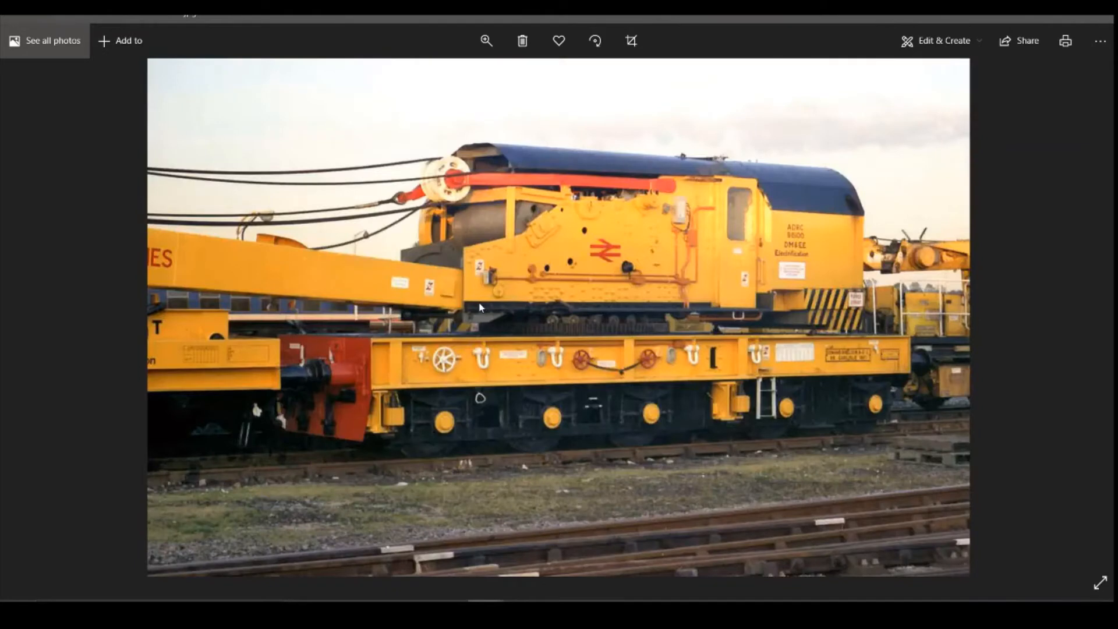
# Compare the reference photos of the jib support on the match wagon and return to the Fusion 360 model.
pyautogui.scroll(-1, 478, 308)
pyautogui.scroll(-1, 388, 342)
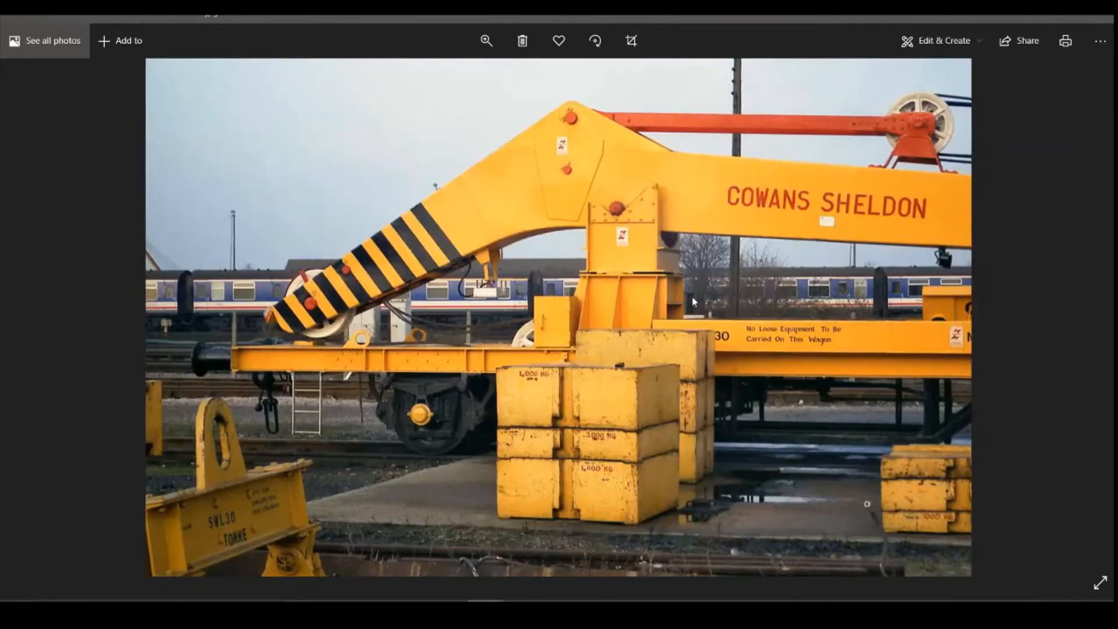
pyautogui.scroll(-1, 653, 279)
pyautogui.scroll(1, 654, 278)
pyautogui.scroll(-3, 666, 269)
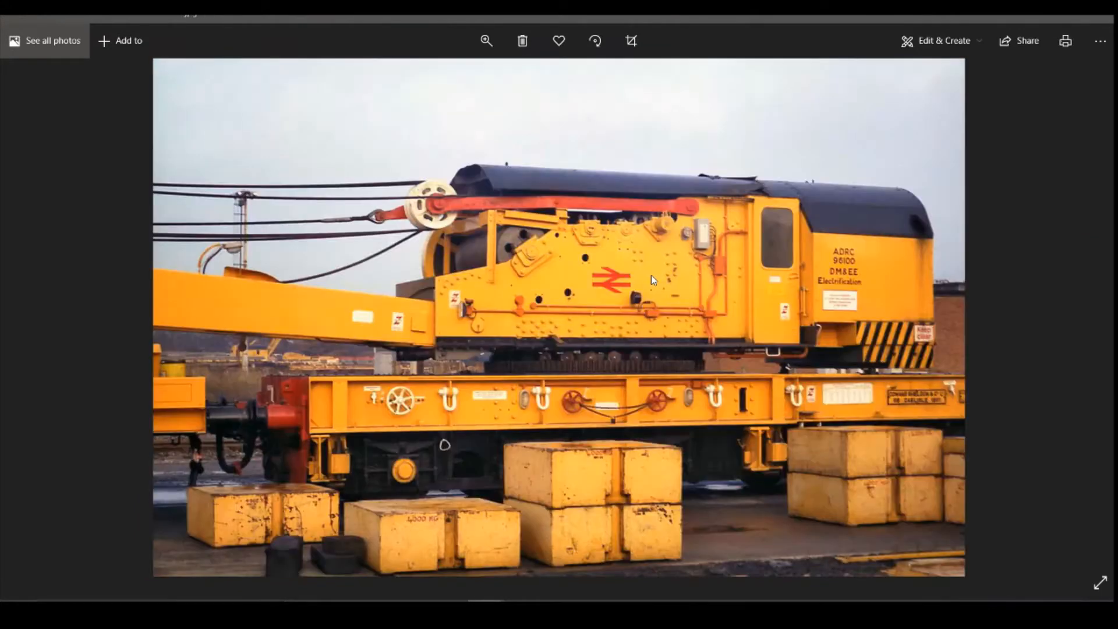
pyautogui.scroll(2, 653, 283)
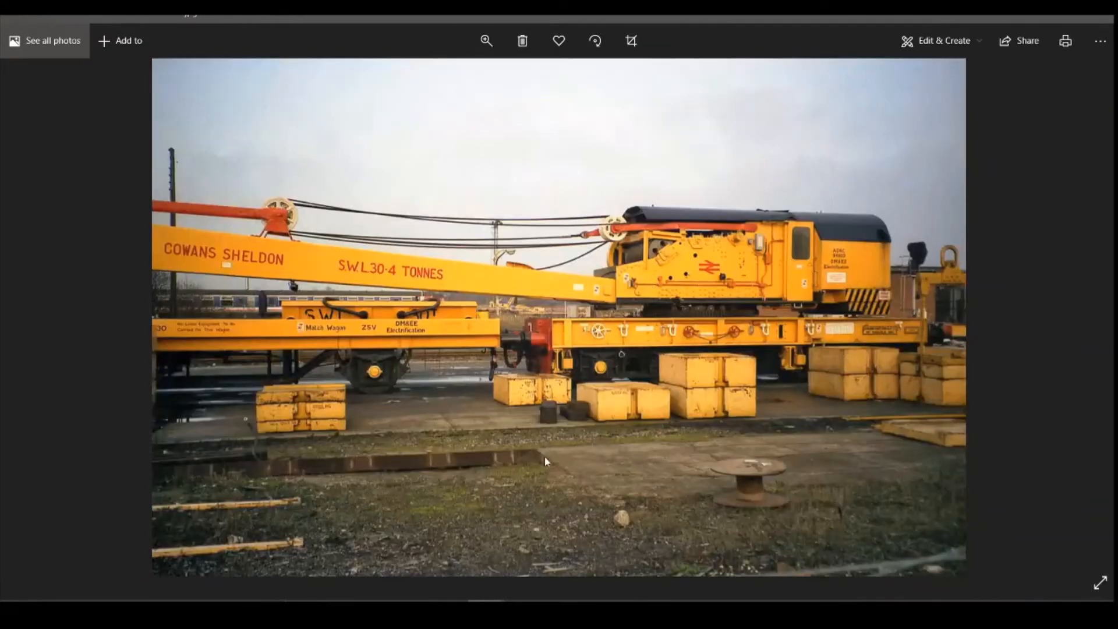
pyautogui.scroll(1, 570, 344)
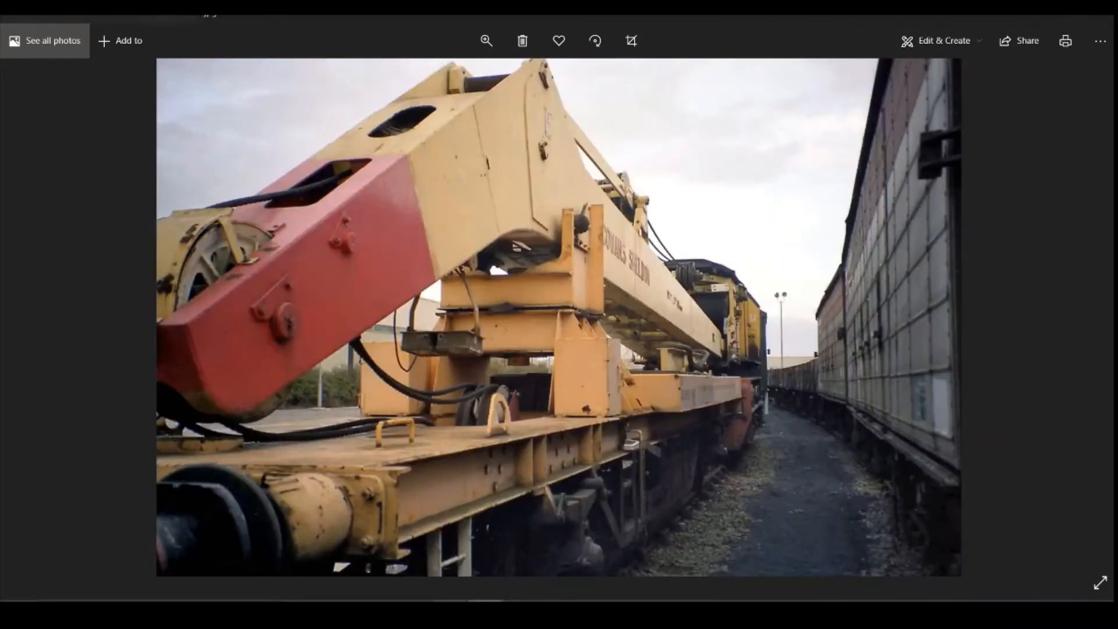
pyautogui.click(450, 609)
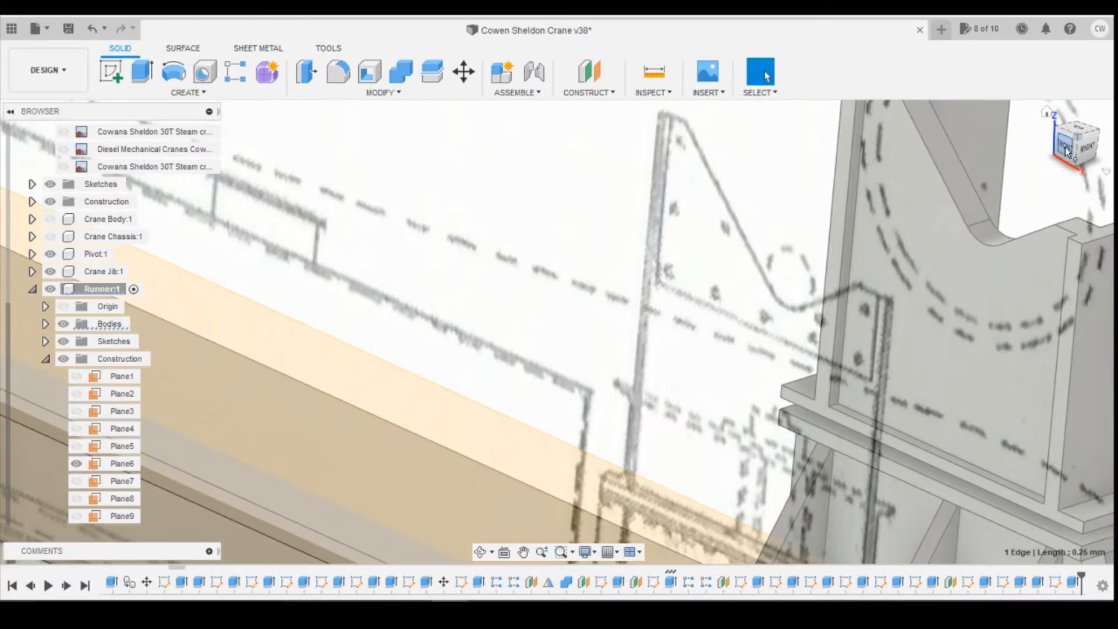
# Sketch a vertical 0.2 mm line across the base flange on the support's front face, in line with the first upright's inner edge.
pyautogui.click(1066, 149)
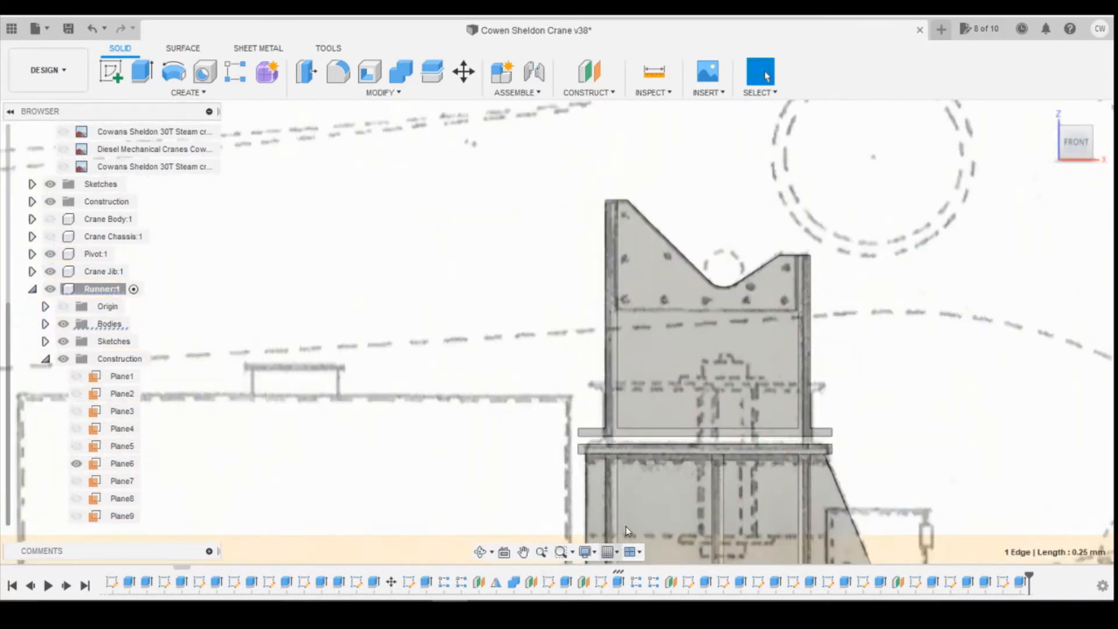
pyautogui.scroll(3, 632, 466)
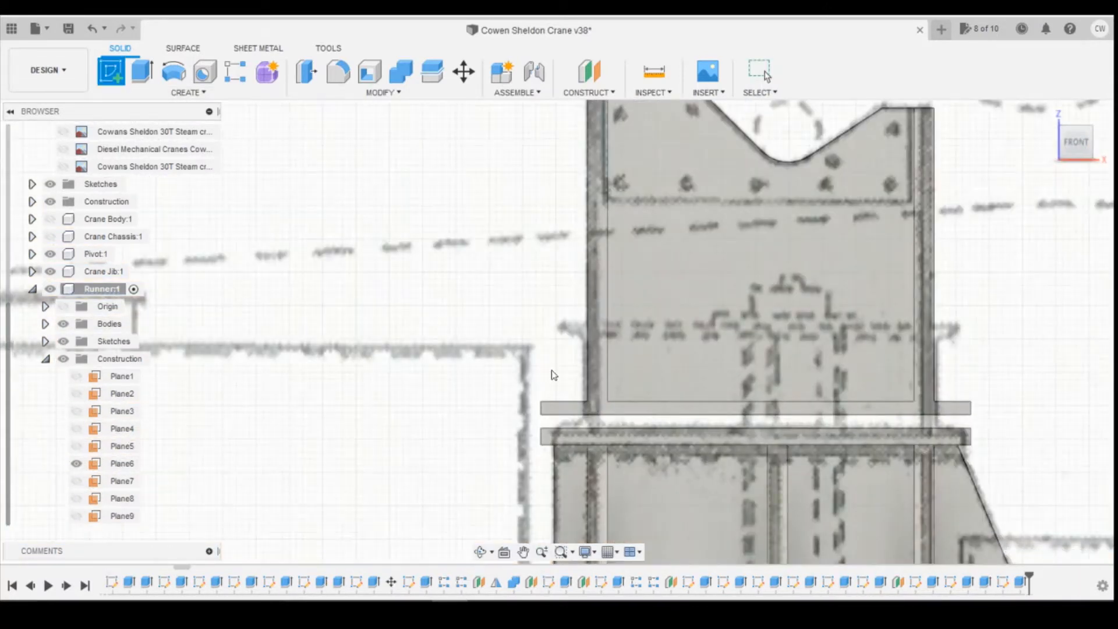
pyautogui.click(604, 405)
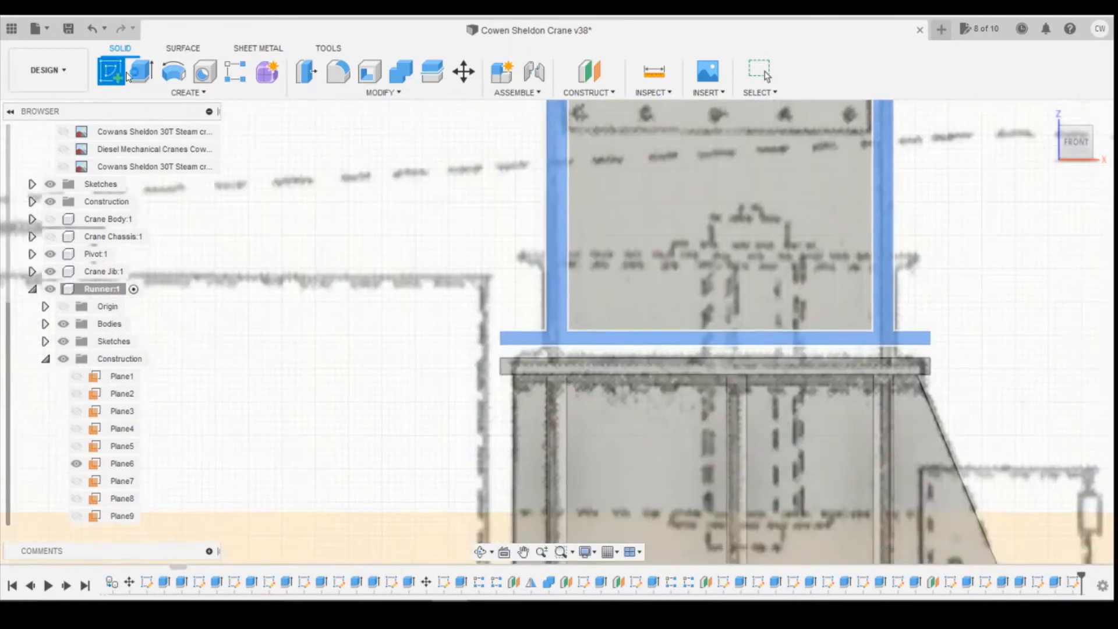
pyautogui.click(111, 71)
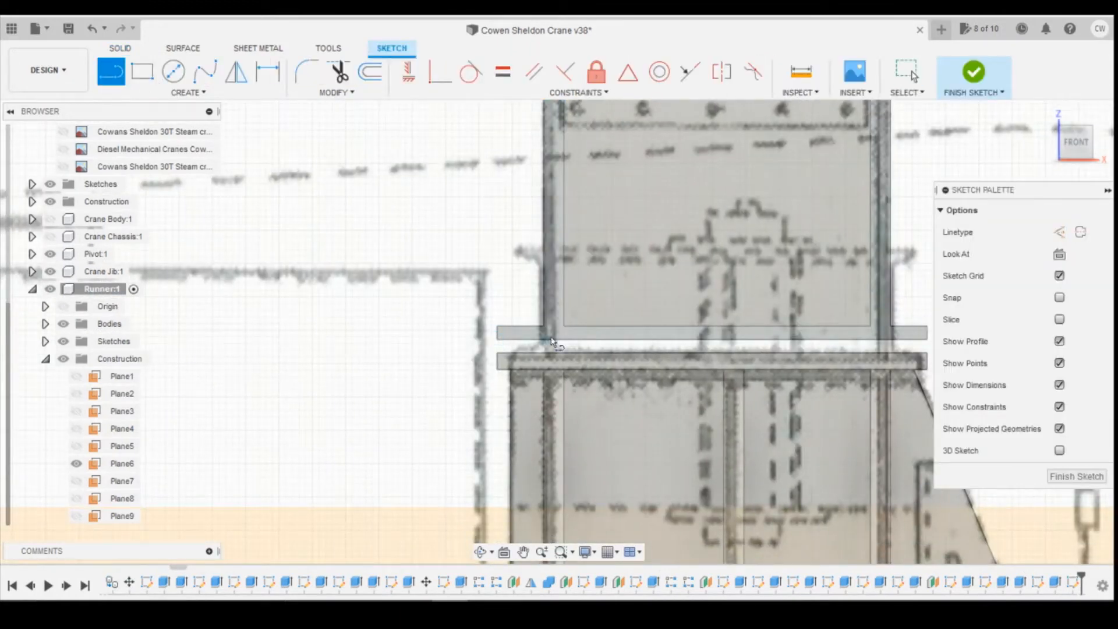
pyautogui.click(565, 326)
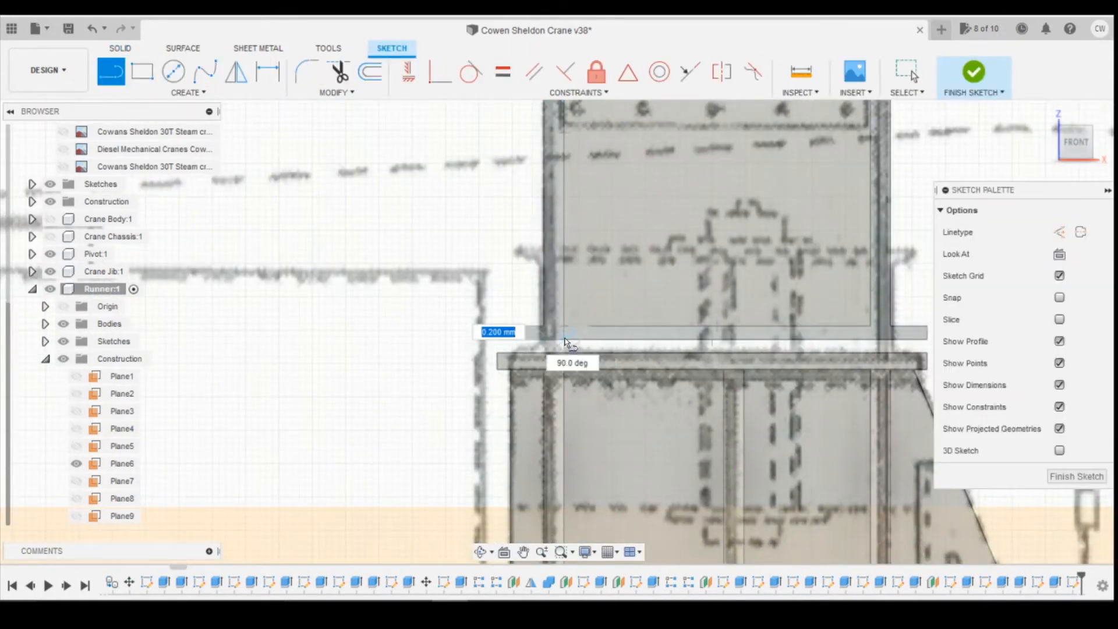
pyautogui.scroll(3, 565, 341)
pyautogui.doubleClick(563, 342)
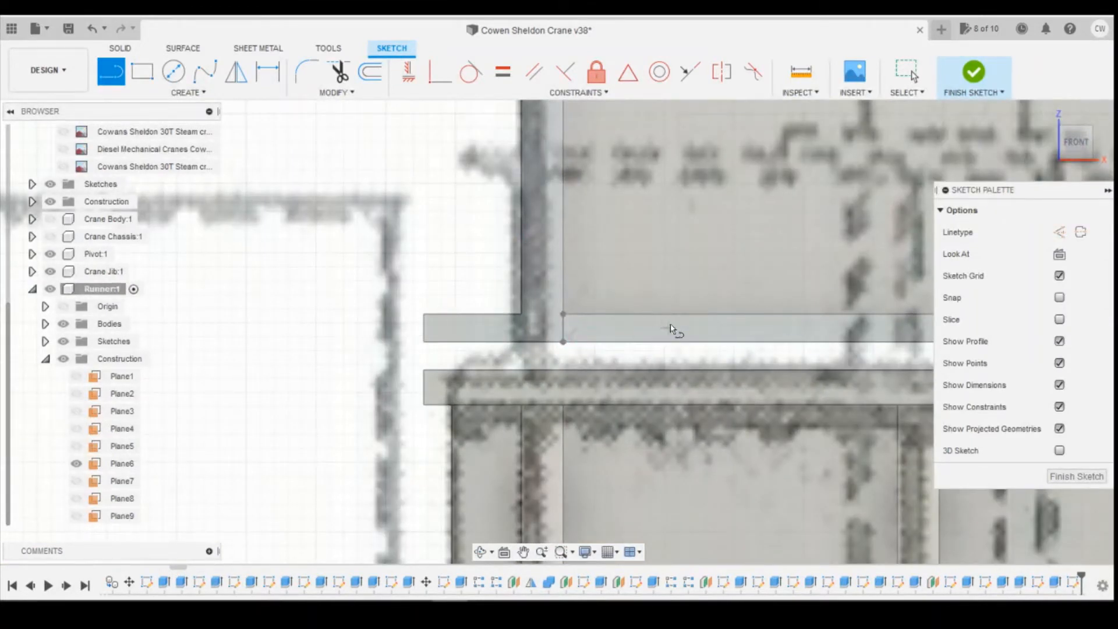
pyautogui.press('Escape')
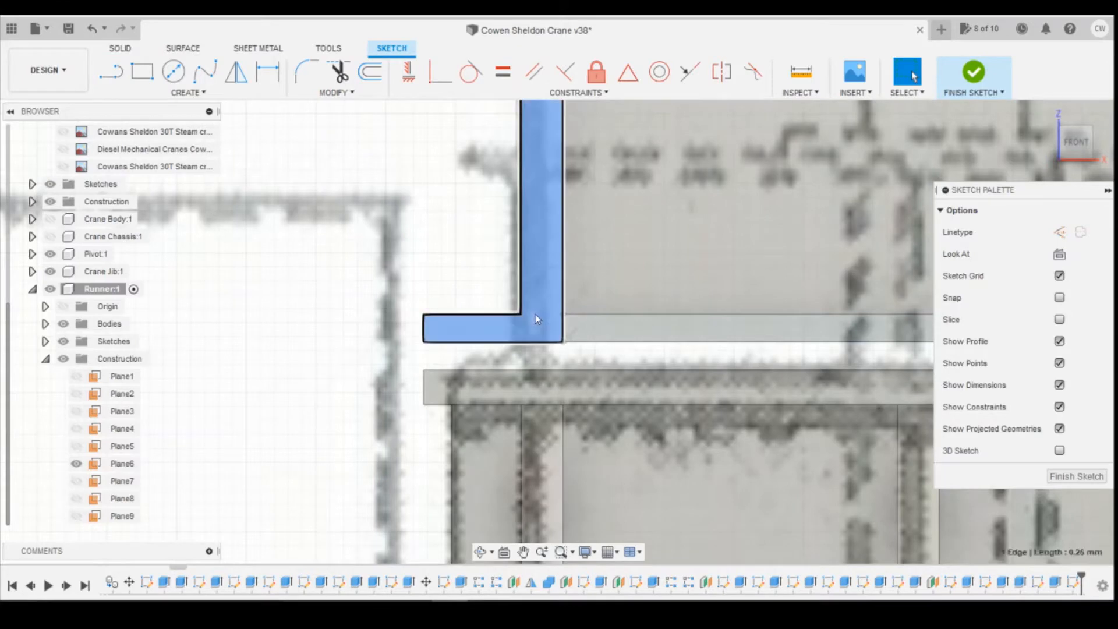
# Extrude the L-shaped profile of the upright and its base flange 0.5 mm outward, joining it to the support.
pyautogui.rightClick(536, 319)
pyautogui.click(538, 382)
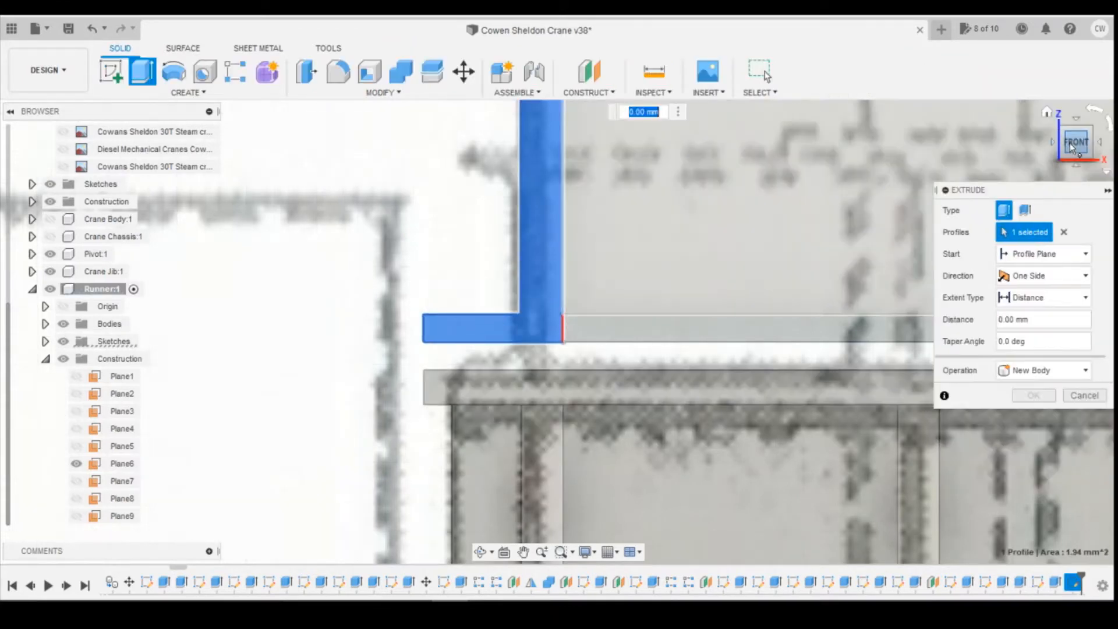
pyautogui.moveTo(1073, 145); pyautogui.dragTo(1061, 142)
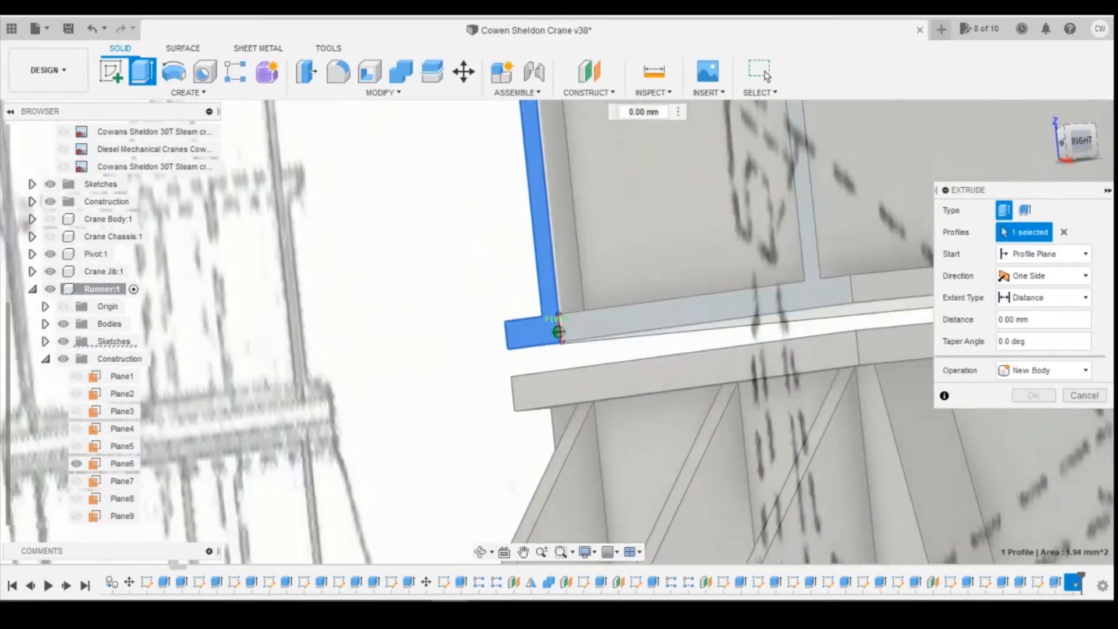
pyautogui.click(1079, 142)
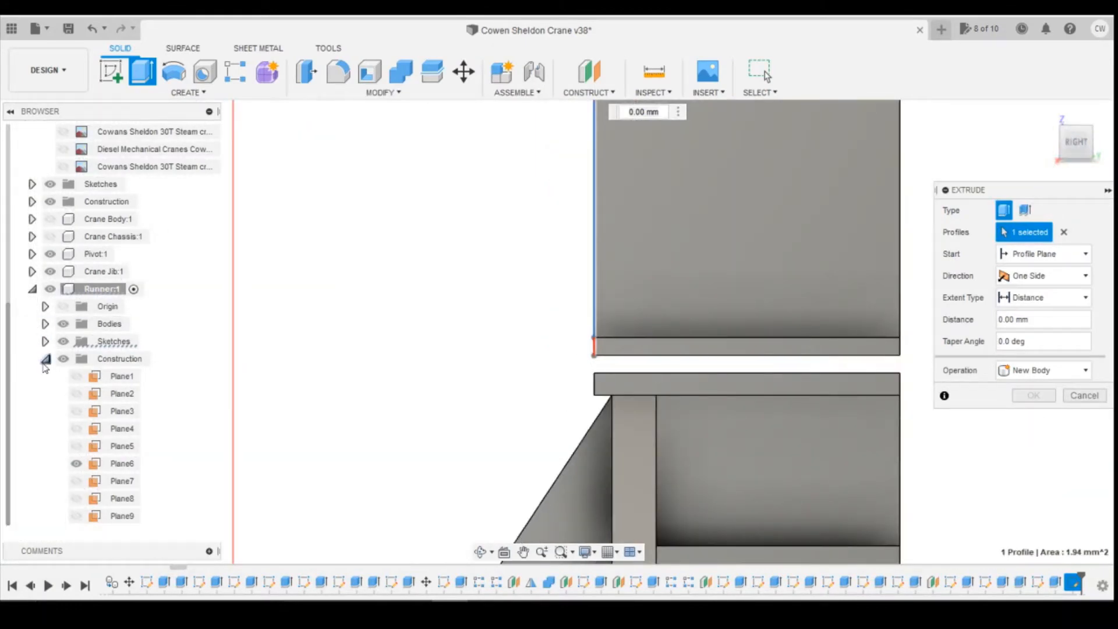
pyautogui.click(46, 359)
pyautogui.click(63, 271)
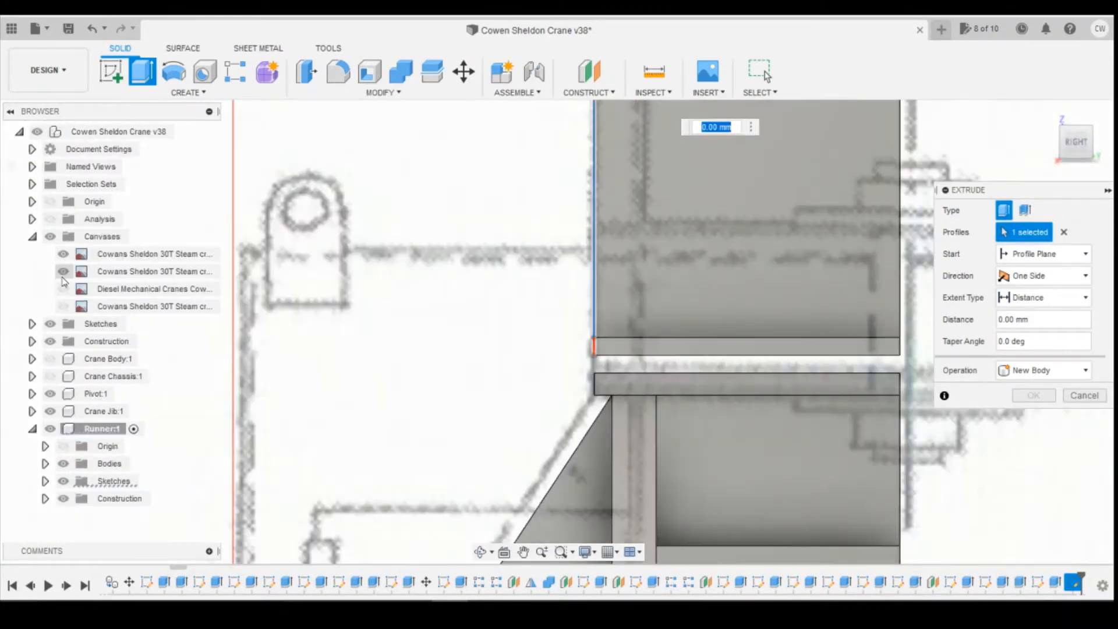
pyautogui.scroll(-3, 619, 323)
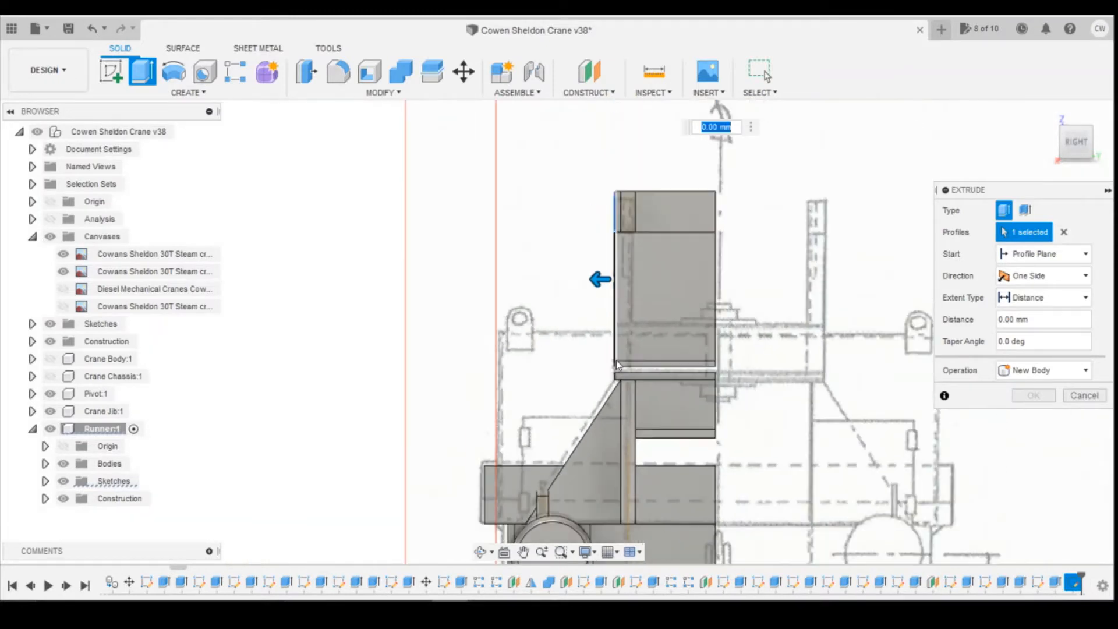
pyautogui.scroll(3, 619, 323)
pyautogui.click(63, 271)
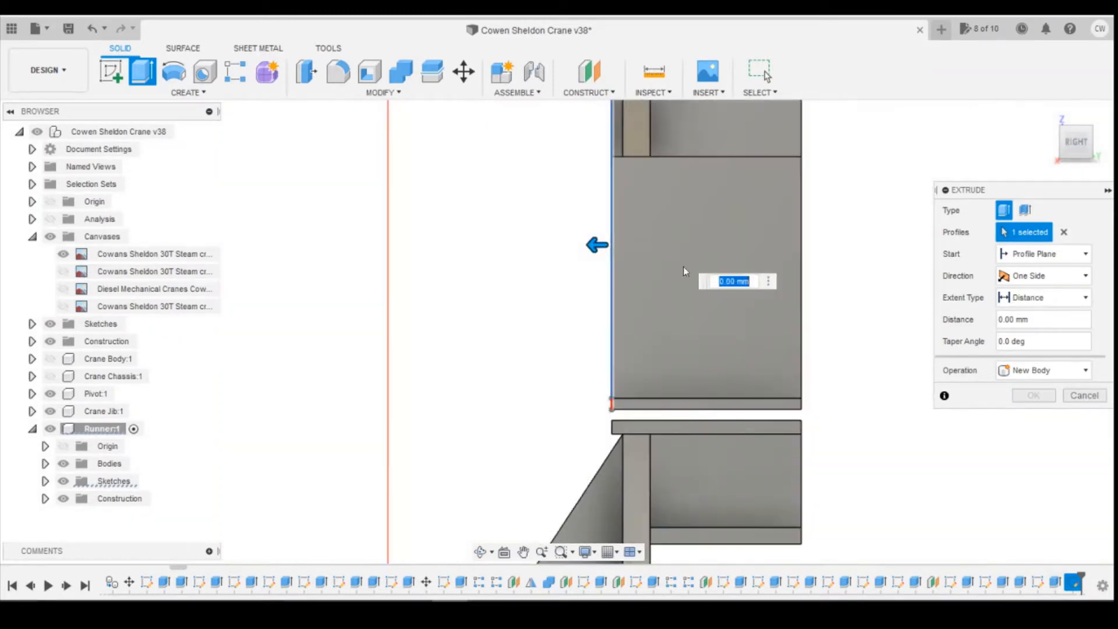
pyautogui.moveTo(594, 245); pyautogui.dragTo(570, 245)
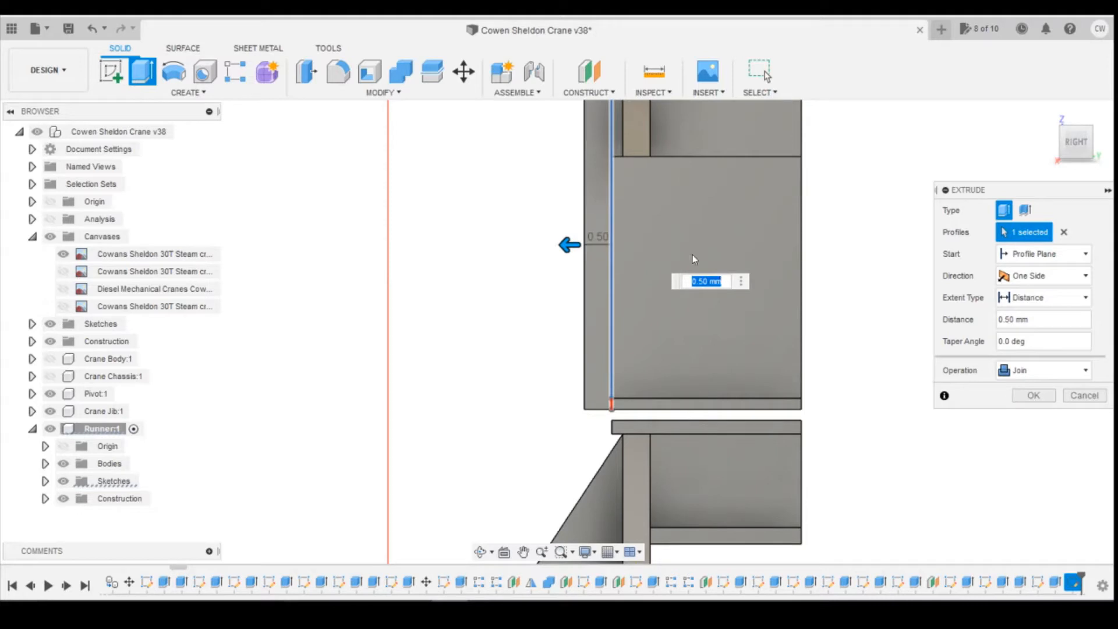
pyautogui.moveTo(1075, 142); pyautogui.dragTo(1092, 152)
pyautogui.click(1033, 395)
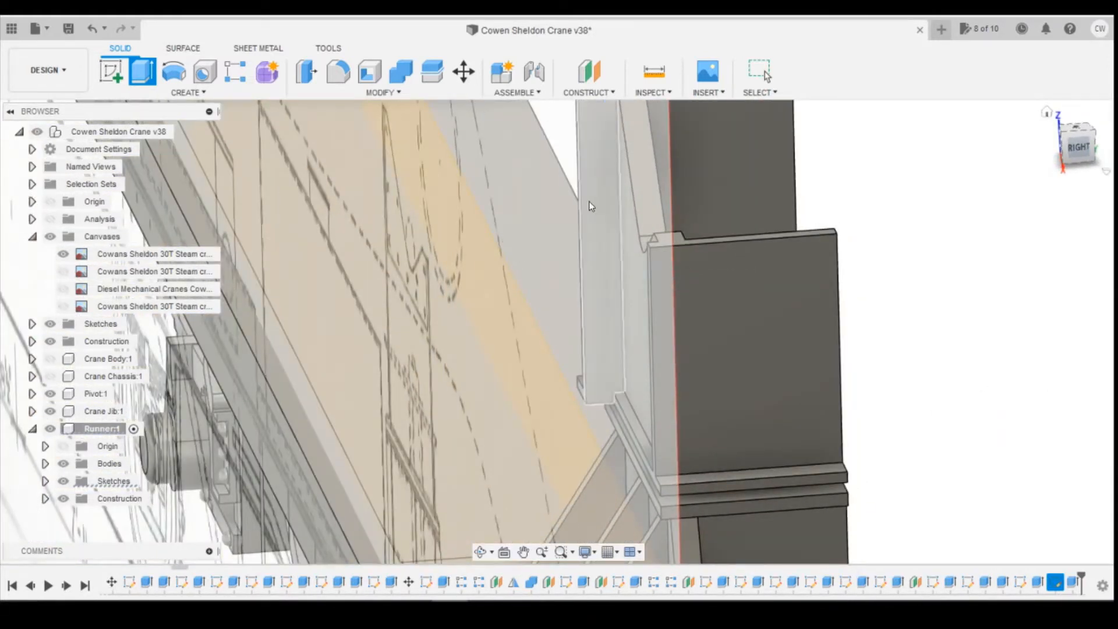
# Display the end-view reference canvas in the right view and compare the extruded upright with the drawing.
pyautogui.scroll(-3, 699, 367)
pyautogui.moveTo(1079, 149)
pyautogui.mouseDown()
pyautogui.moveTo(1107, 142)
pyautogui.moveTo(1065, 145)
pyautogui.mouseUp()
pyautogui.click(1086, 144)
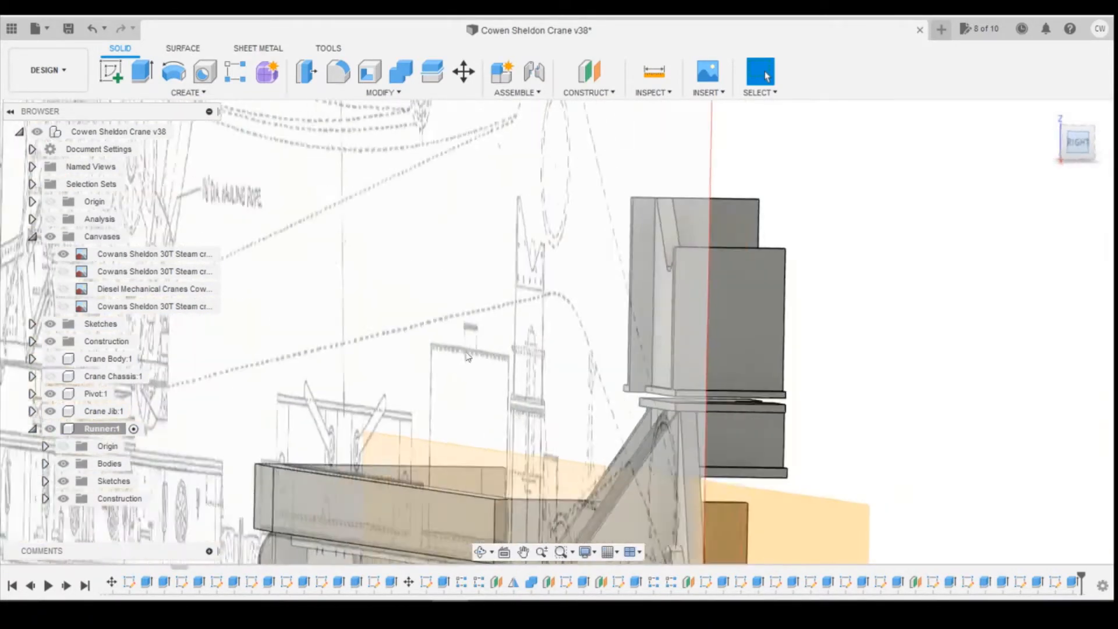
pyautogui.click(63, 272)
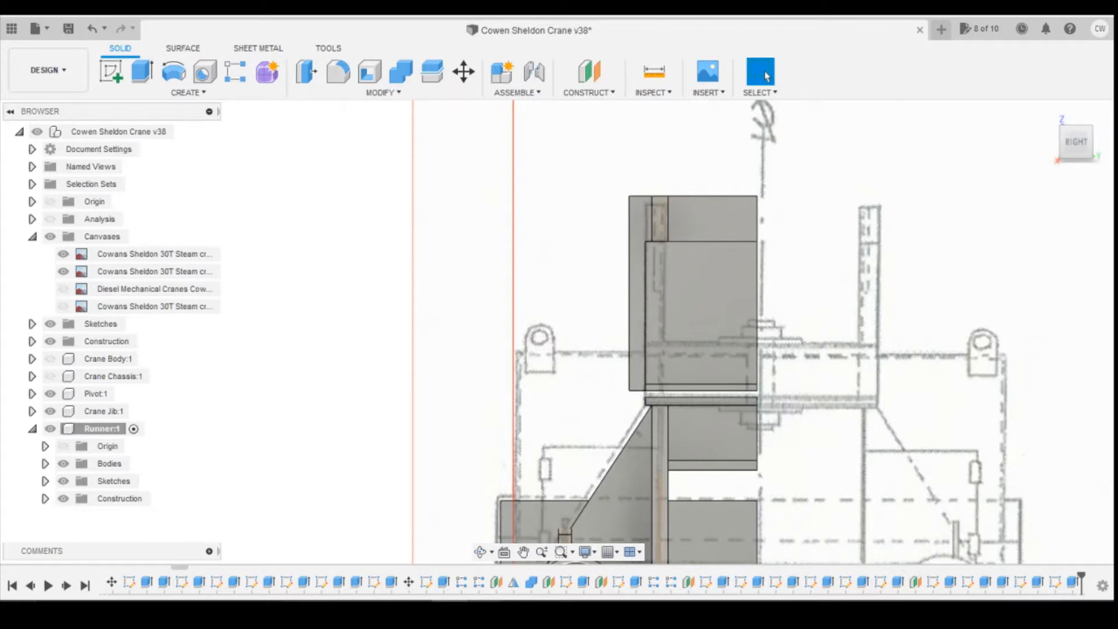
pyautogui.moveTo(486, 616)
pyautogui.click(511, 570)
# Start a sketch on the support's side face and draw a vertical line down from its upper edge, ending above the base flange.
pyautogui.click(111, 71)
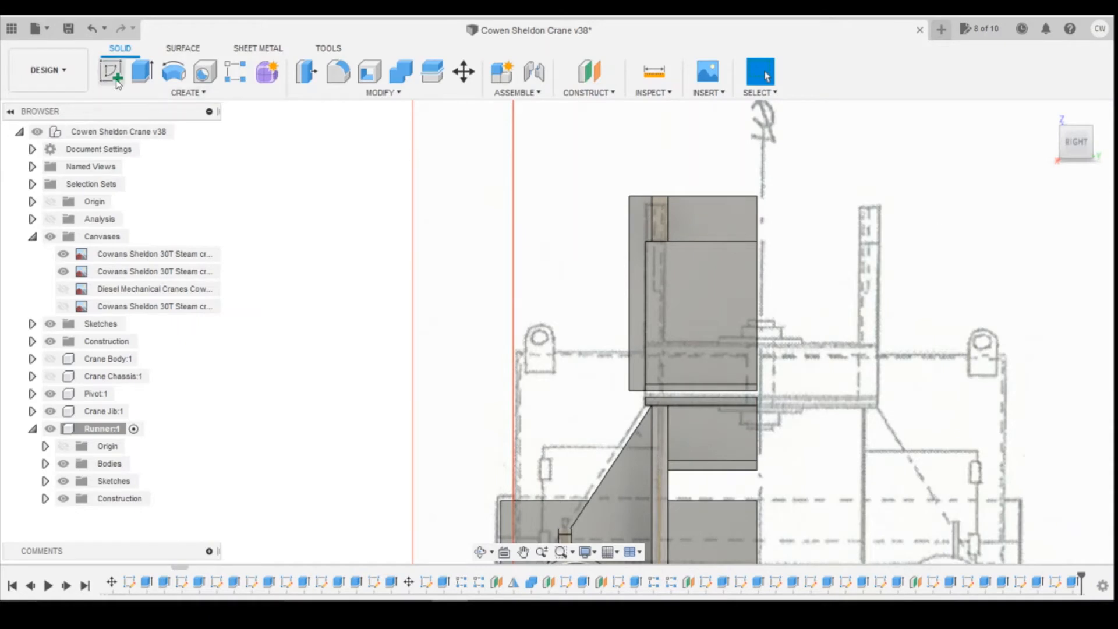
pyautogui.click(739, 356)
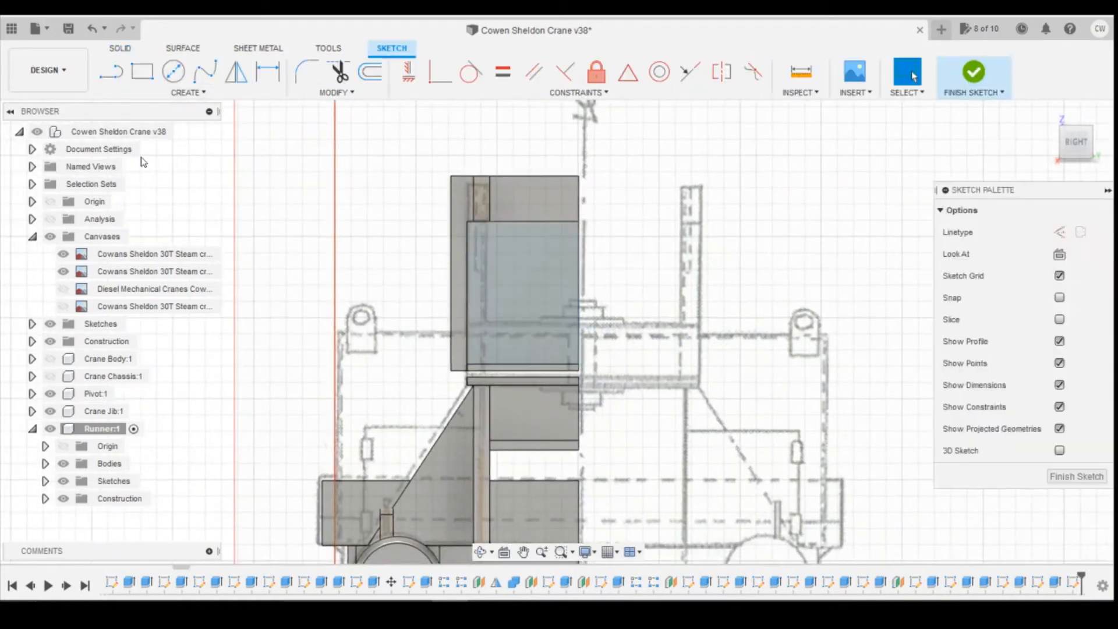
pyautogui.click(151, 86)
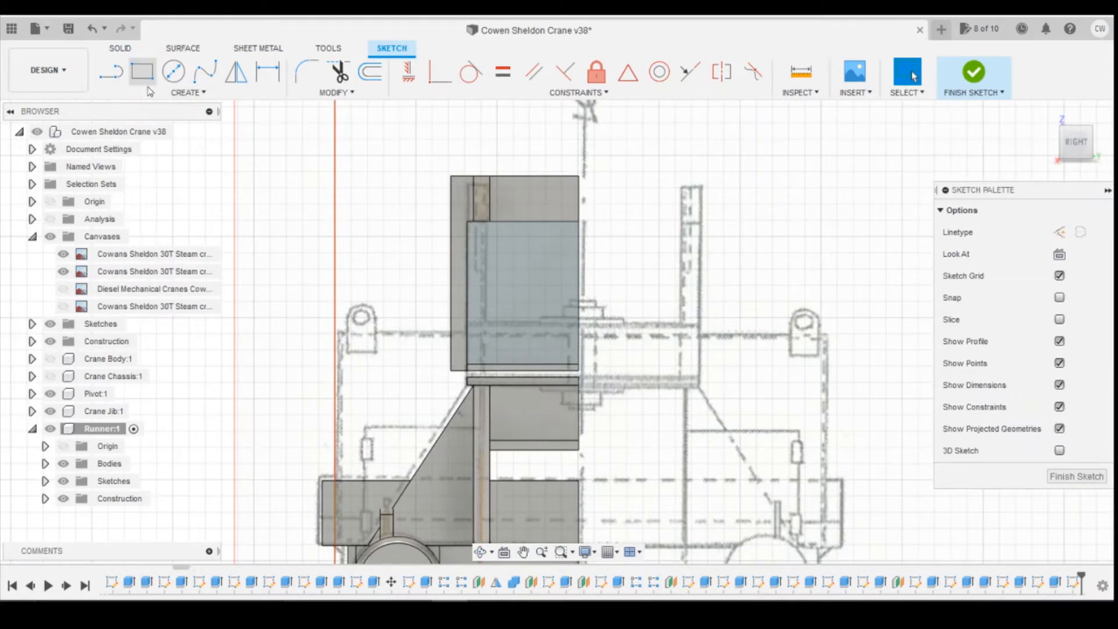
pyautogui.click(498, 222)
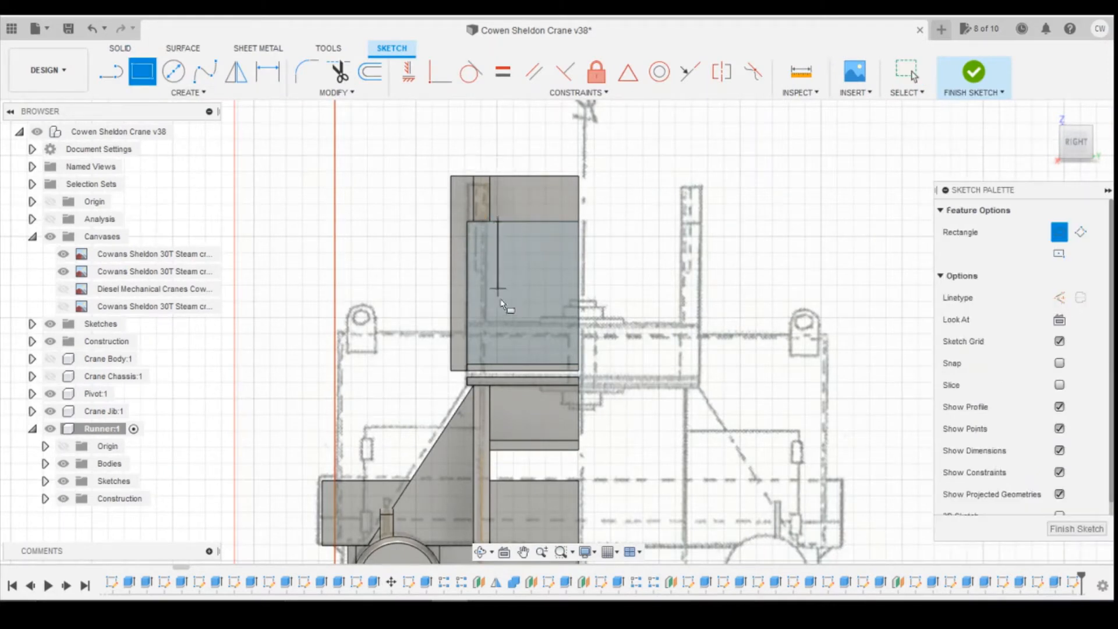
pyautogui.click(110, 72)
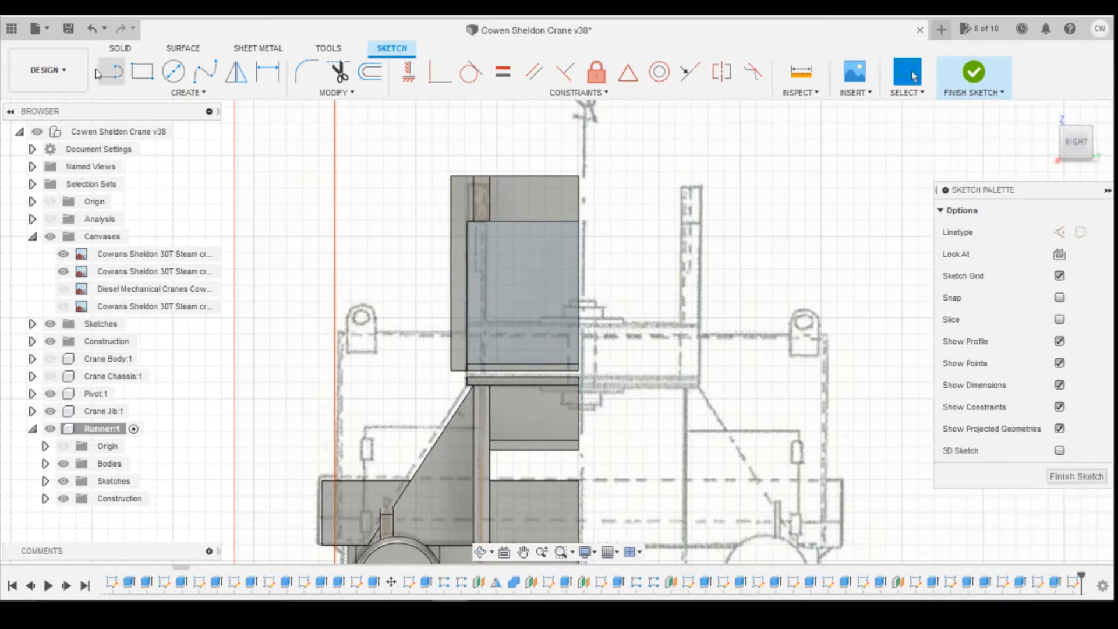
pyautogui.click(504, 221)
pyautogui.click(505, 309)
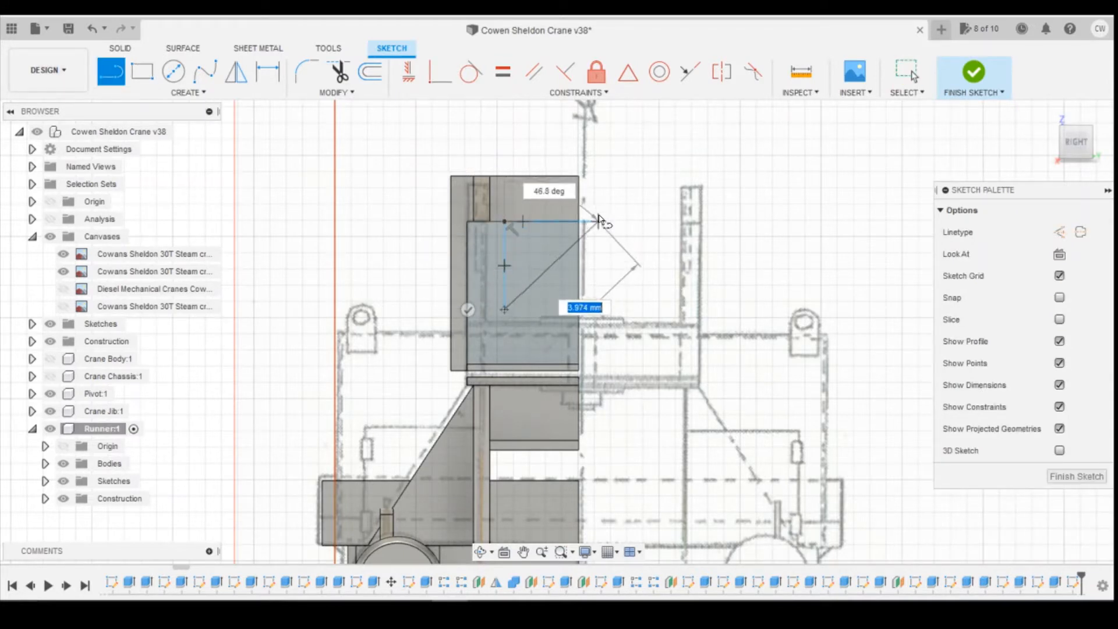
pyautogui.press('Escape')
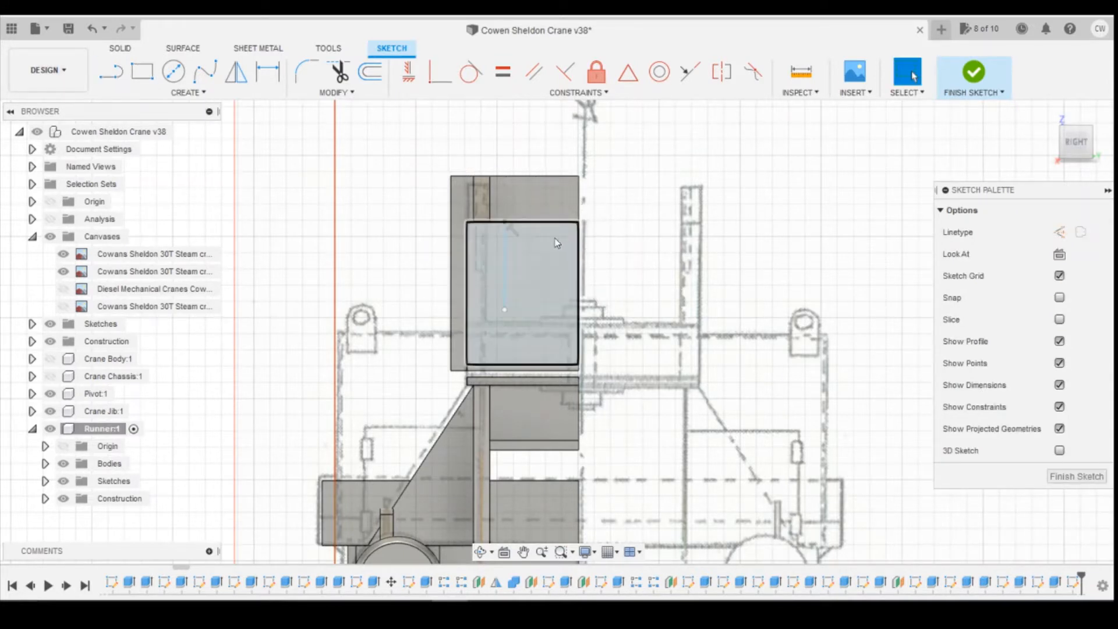
# Constrain the line's upper endpoint vertically in line with the top inner corner of the notched side plate.
pyautogui.click(417, 85)
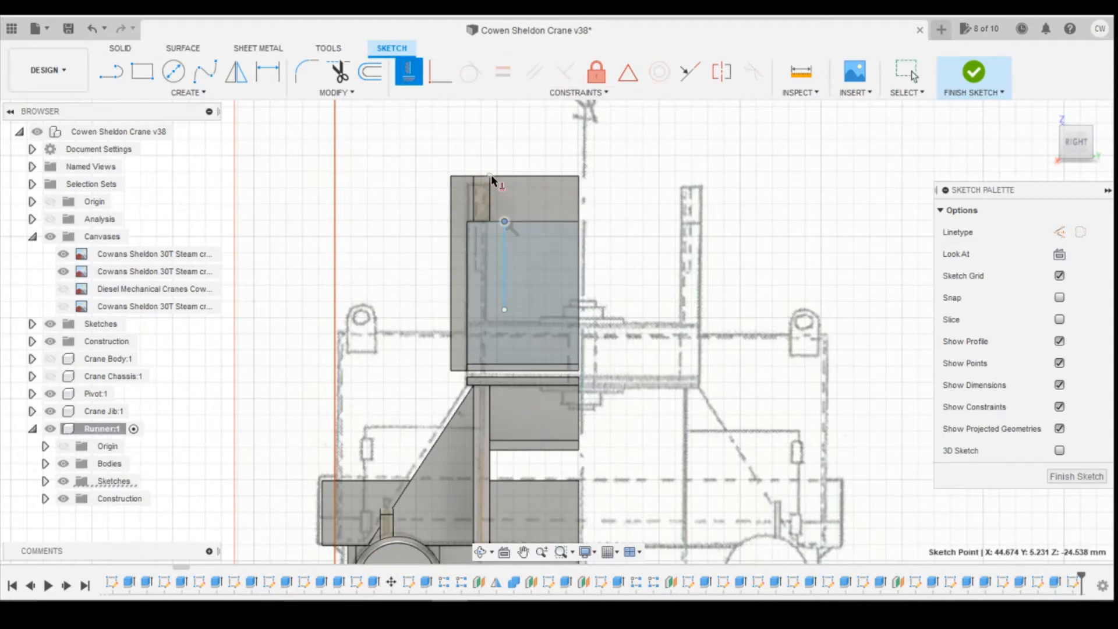
pyautogui.click(490, 174)
pyautogui.scroll(2, 537, 349)
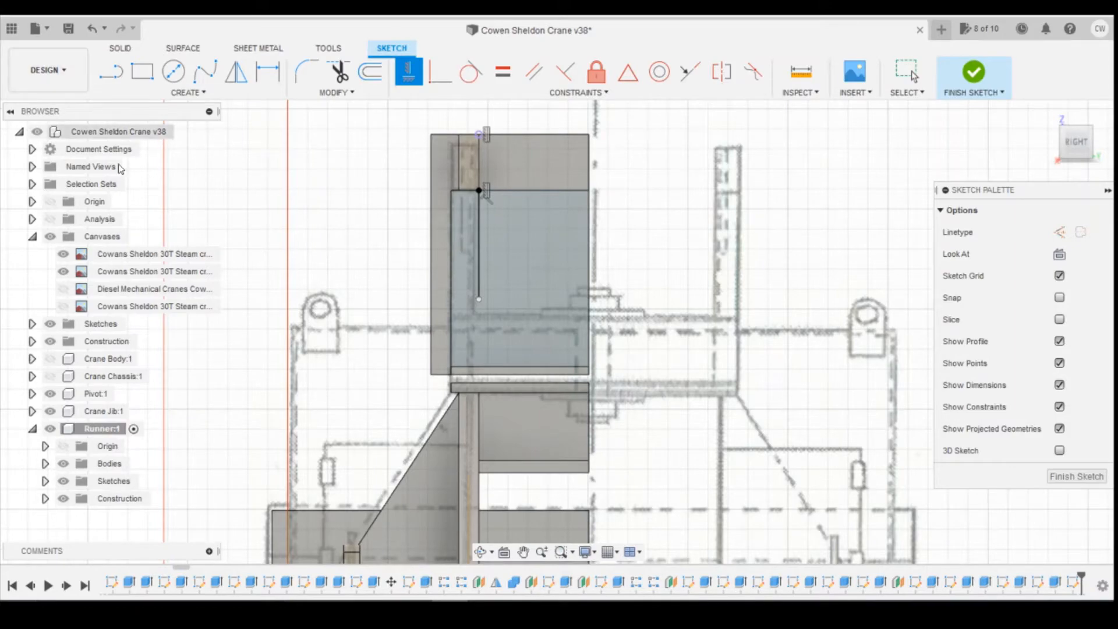
# Check the crane photo and draw a sloping line from the base flange's upper edge to the vertical line's lower end.
pyautogui.click(477, 577)
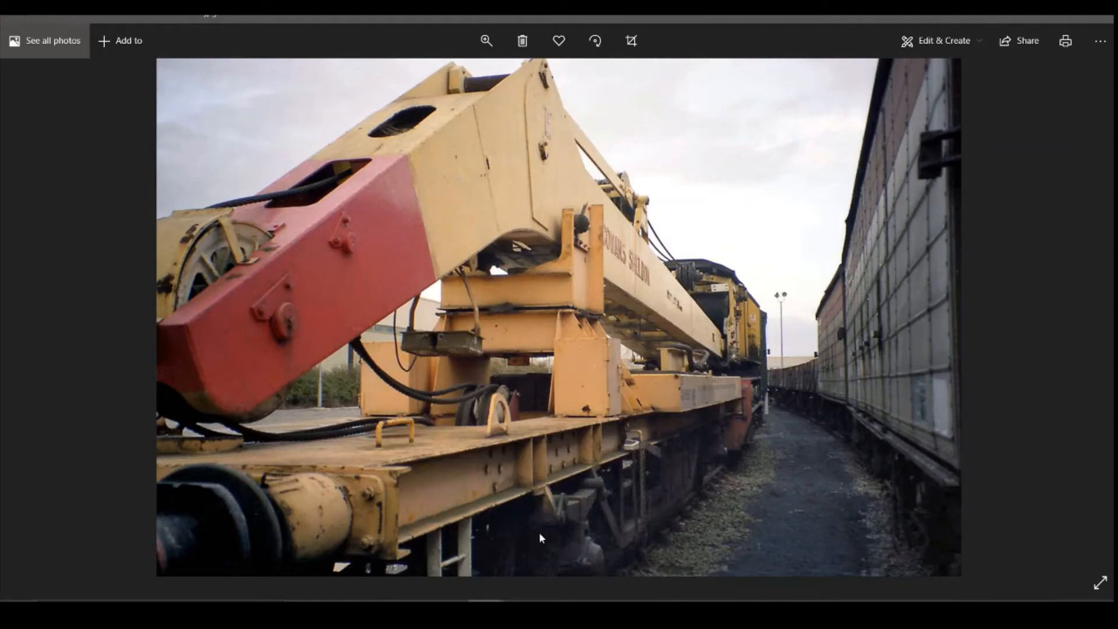
pyautogui.click(454, 550)
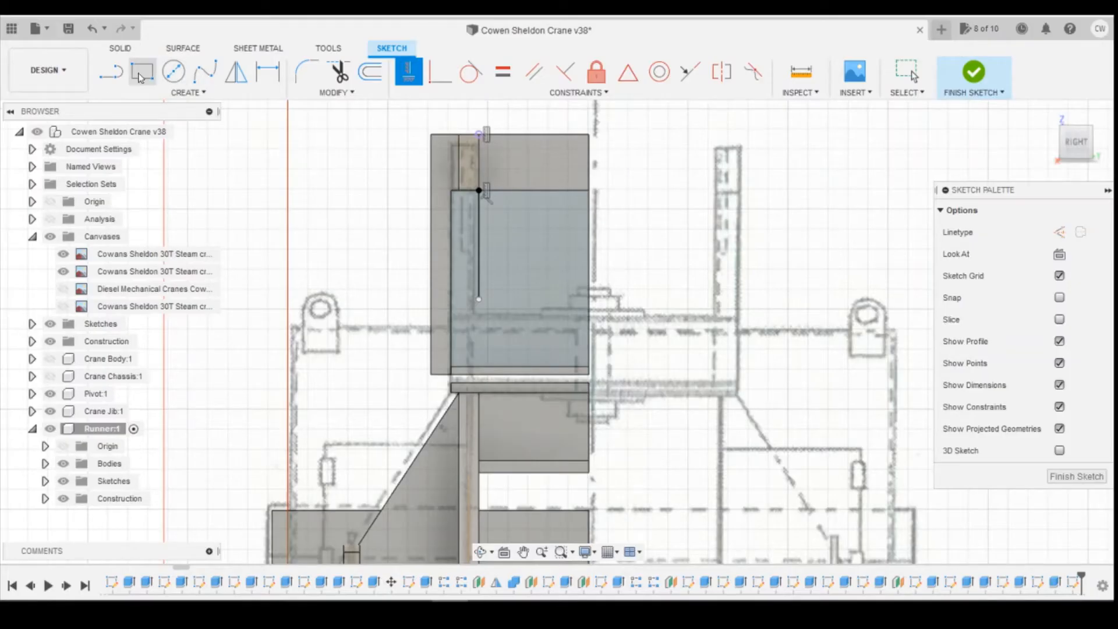
pyautogui.click(102, 80)
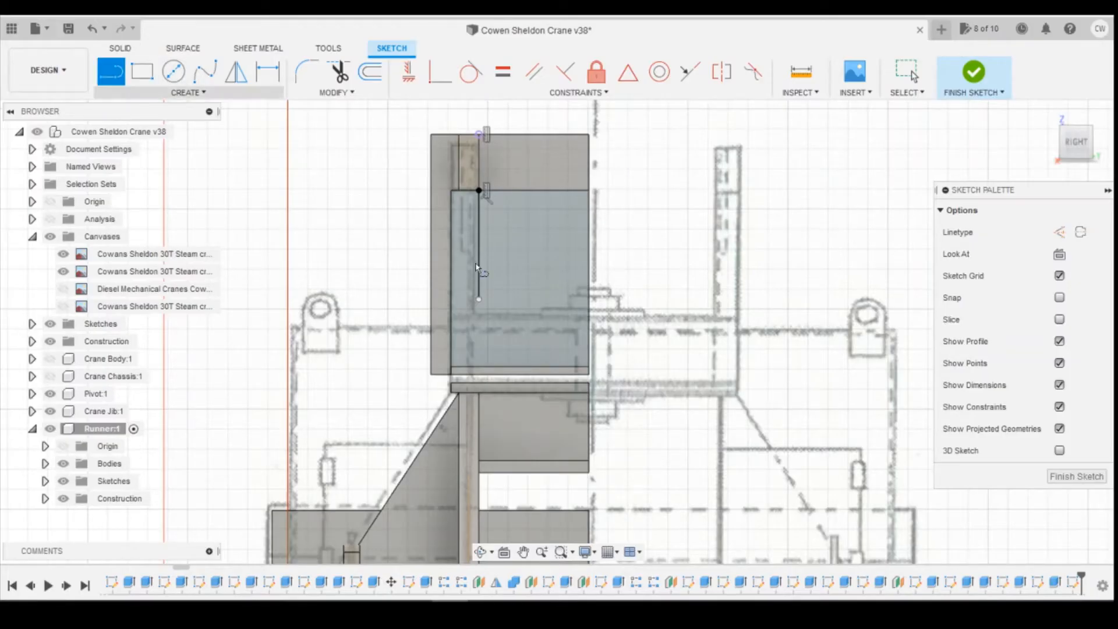
pyautogui.click(561, 367)
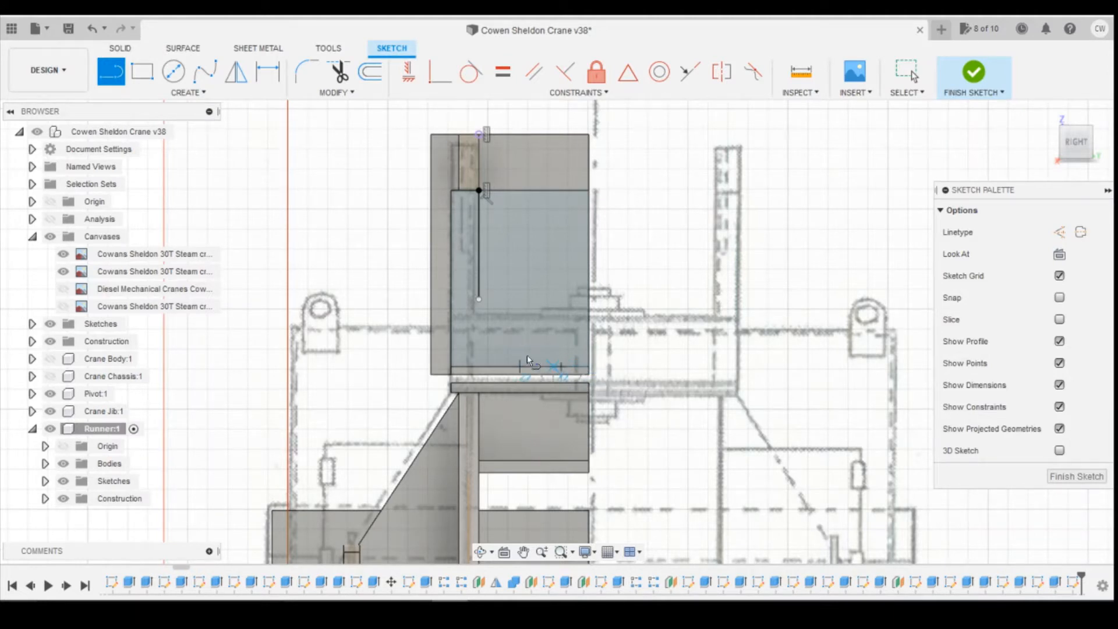
pyautogui.click(479, 342)
pyautogui.press('Escape')
# Dimension the sloping line's lower endpoint 1 mm from the inner edge of the side face.
pyautogui.press('d')
pyautogui.click(589, 366)
pyautogui.click(561, 367)
pyautogui.click(578, 434)
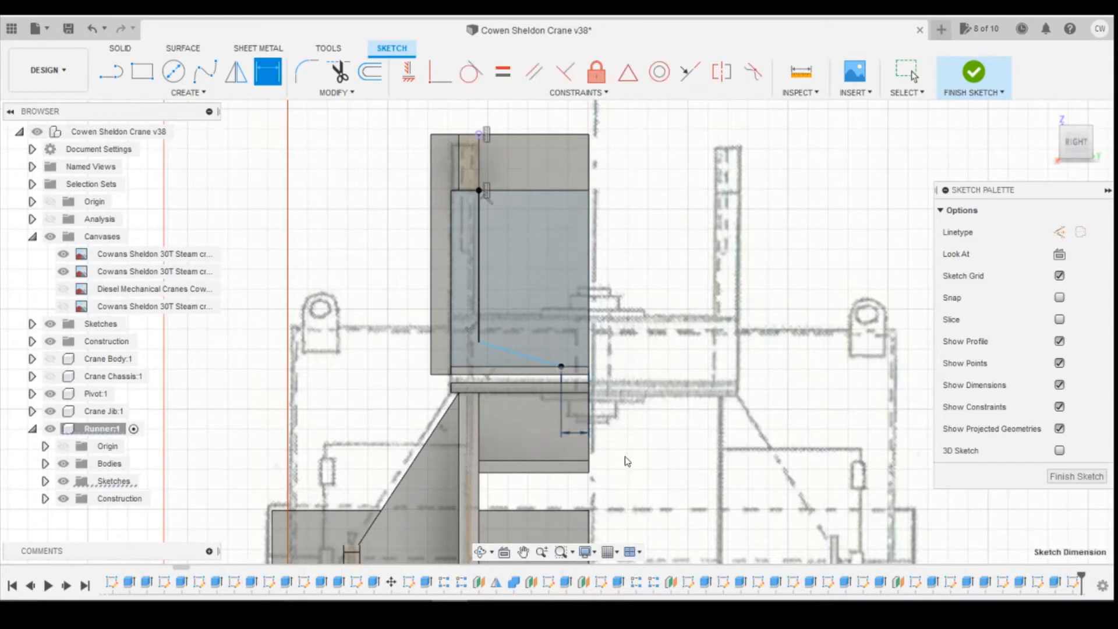
pyautogui.write('1')
pyautogui.press('Return')
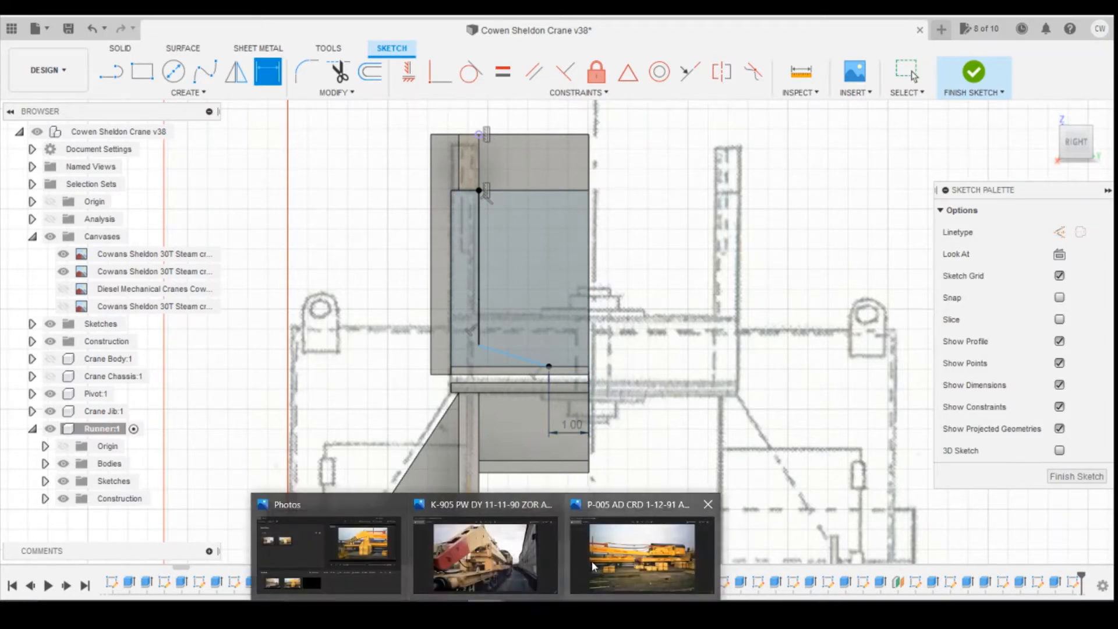
# Set the angle between the sloping line and the base flange's upper edge to 20 degrees.
pyautogui.click(500, 563)
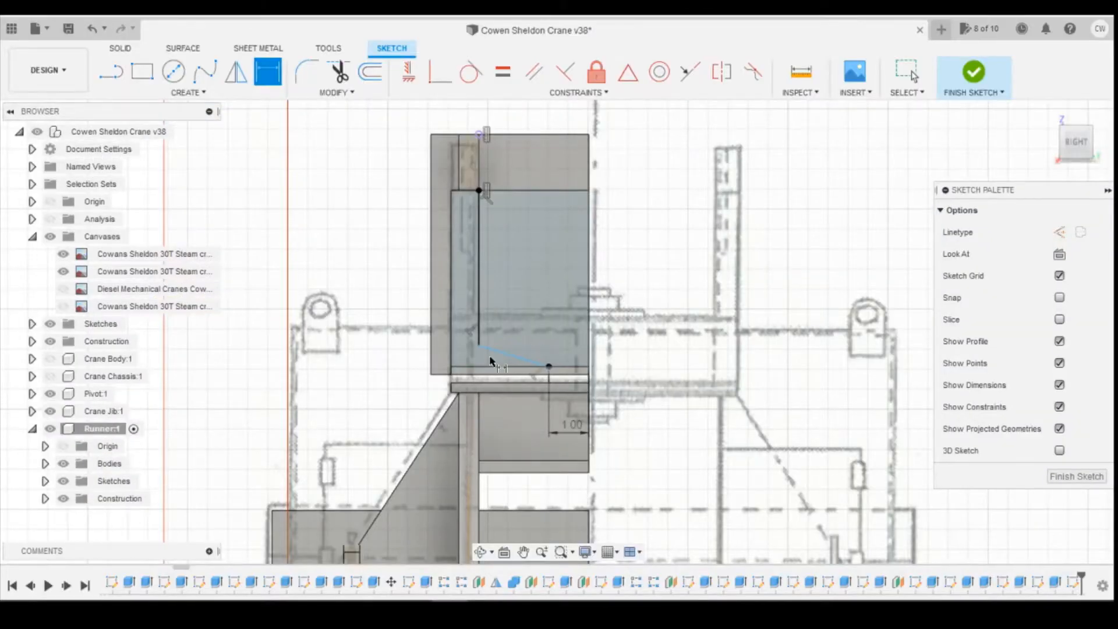
pyautogui.click(489, 357)
pyautogui.click(513, 367)
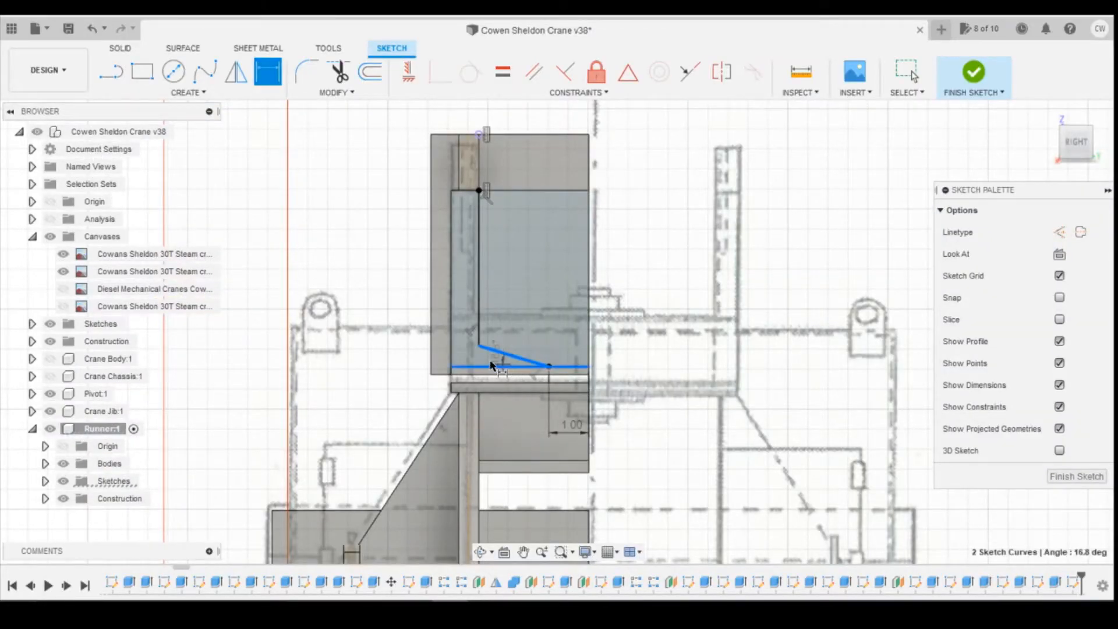
pyautogui.click(367, 365)
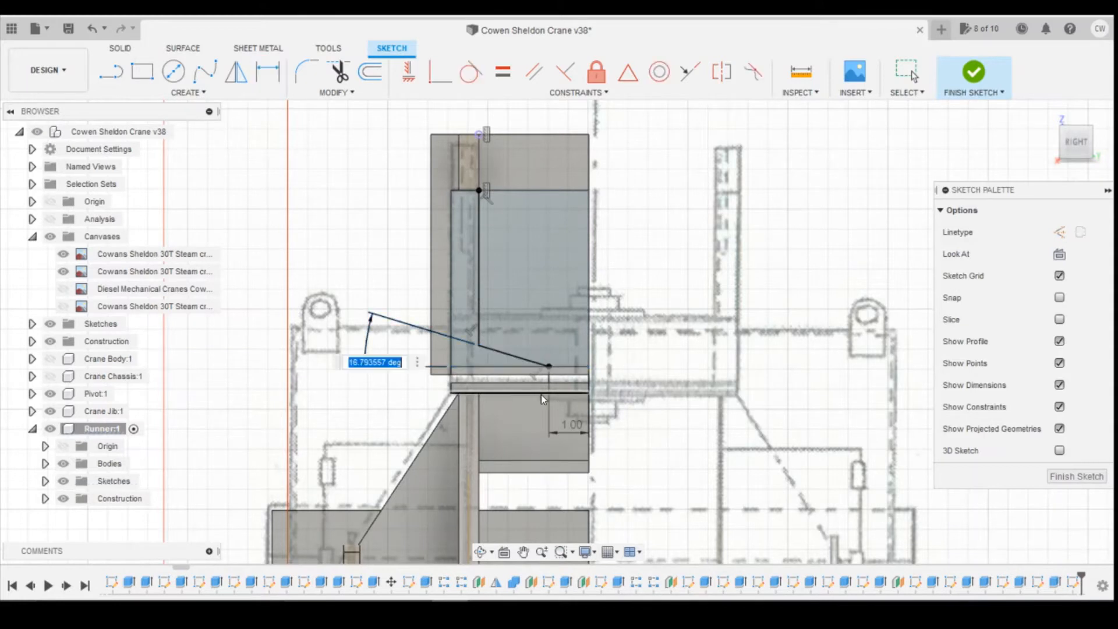
pyautogui.write('20')
pyautogui.press('Return')
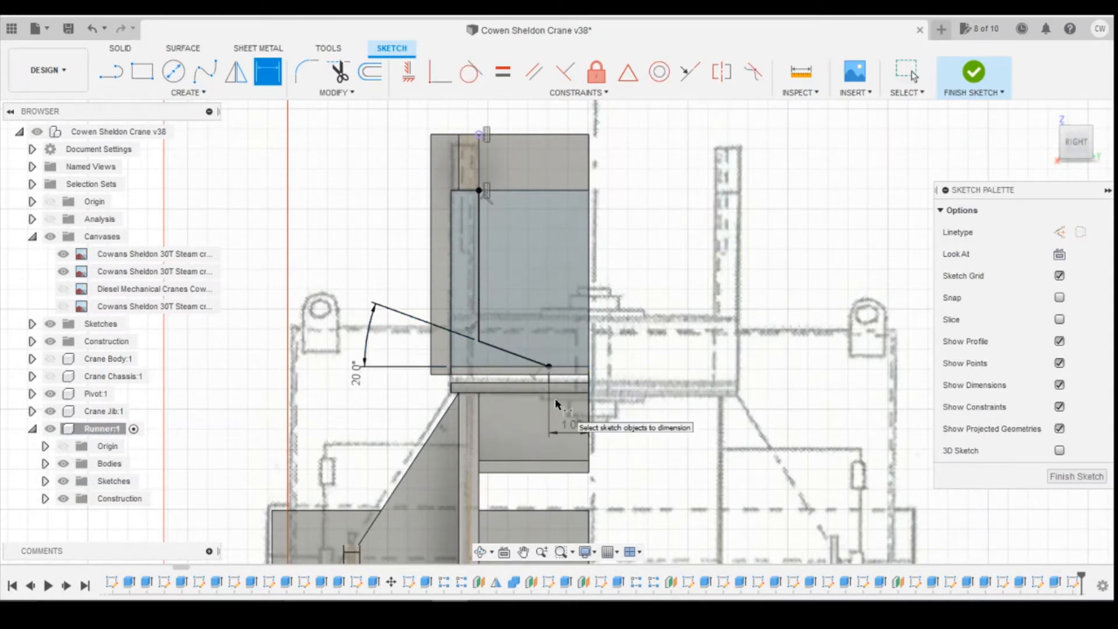
# Compare with the crane photo and fillet the corner between the vertical and sloping lines with a 1.25 mm radius.
pyautogui.click(486, 568)
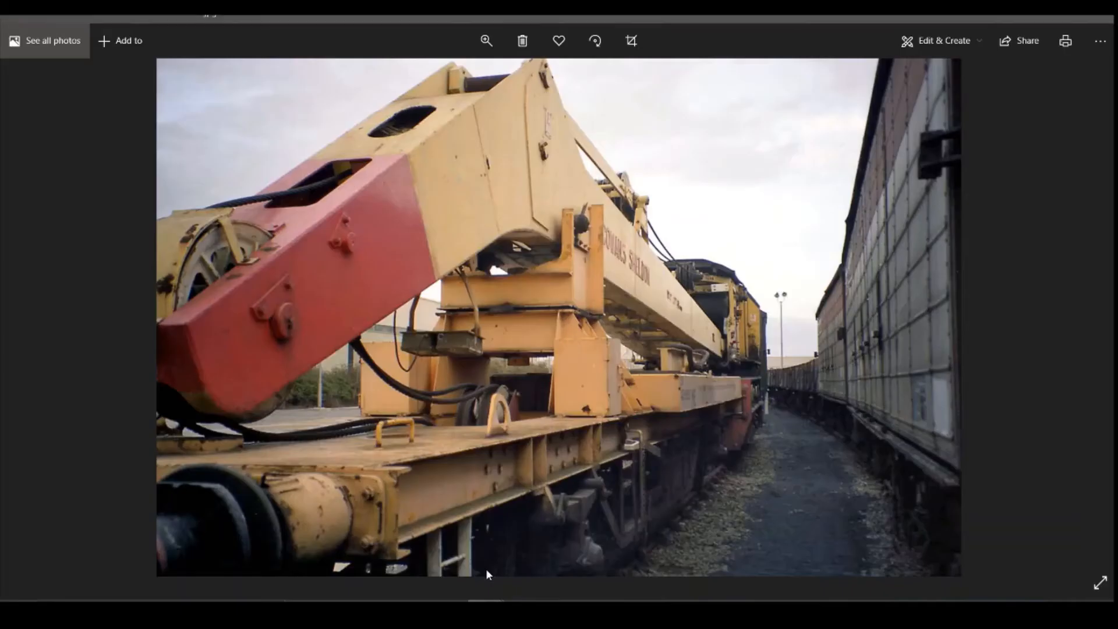
pyautogui.click(485, 609)
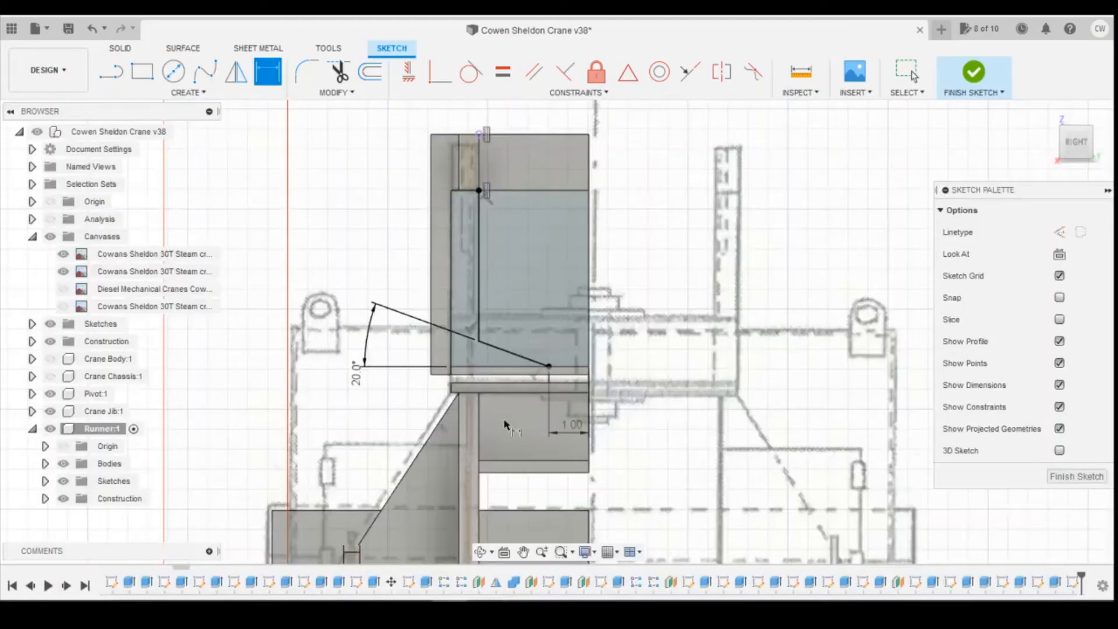
pyautogui.click(304, 75)
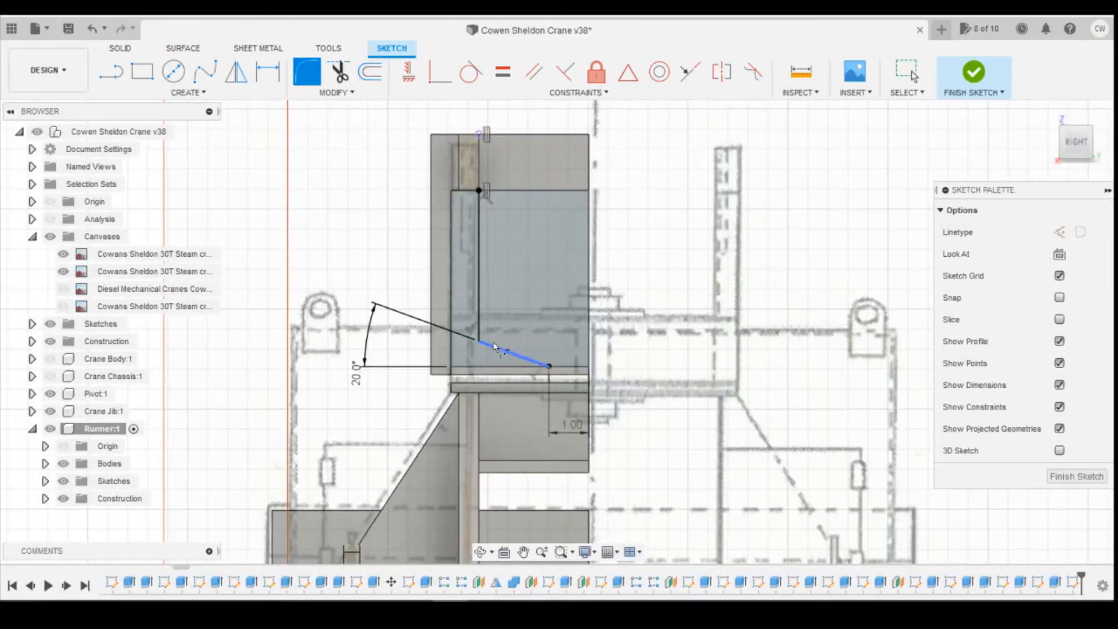
pyautogui.click(479, 342)
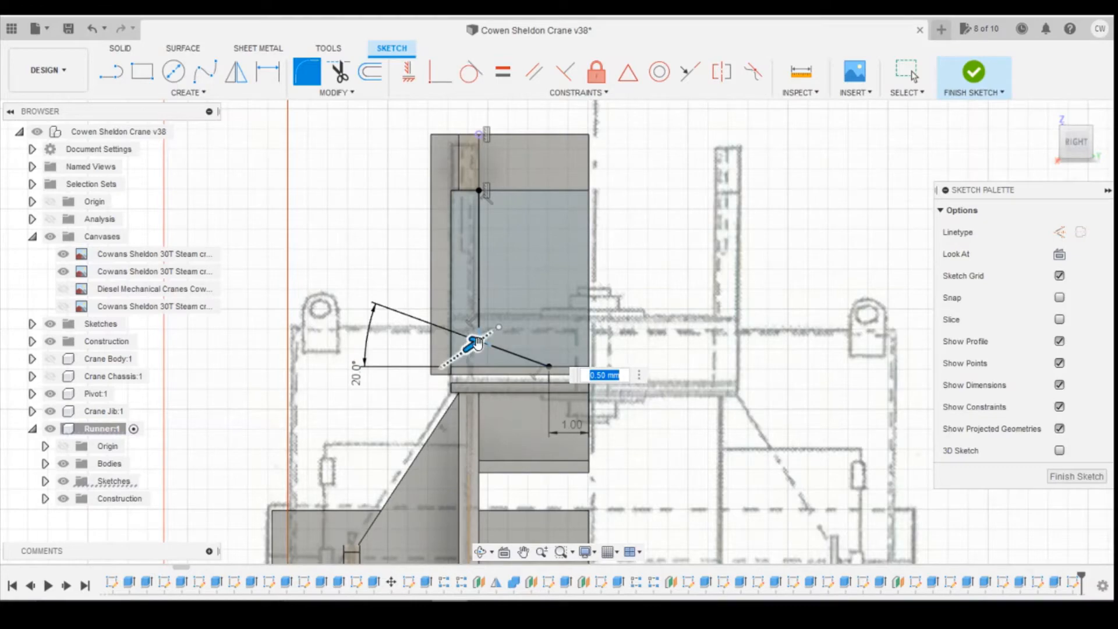
pyautogui.moveTo(486, 609)
pyautogui.click(466, 574)
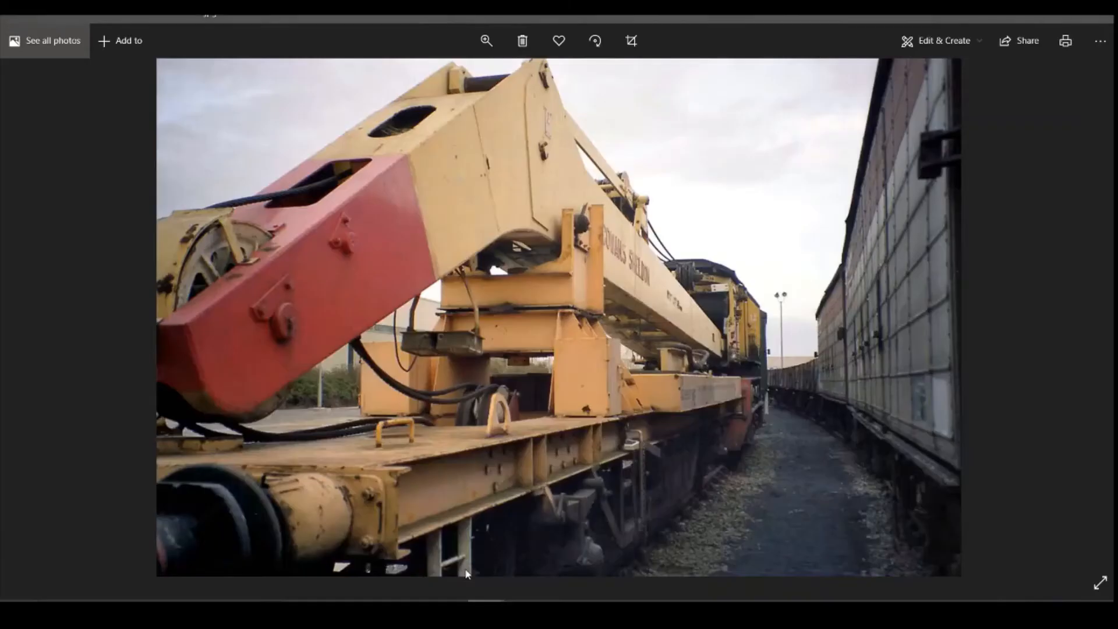
pyautogui.click(451, 609)
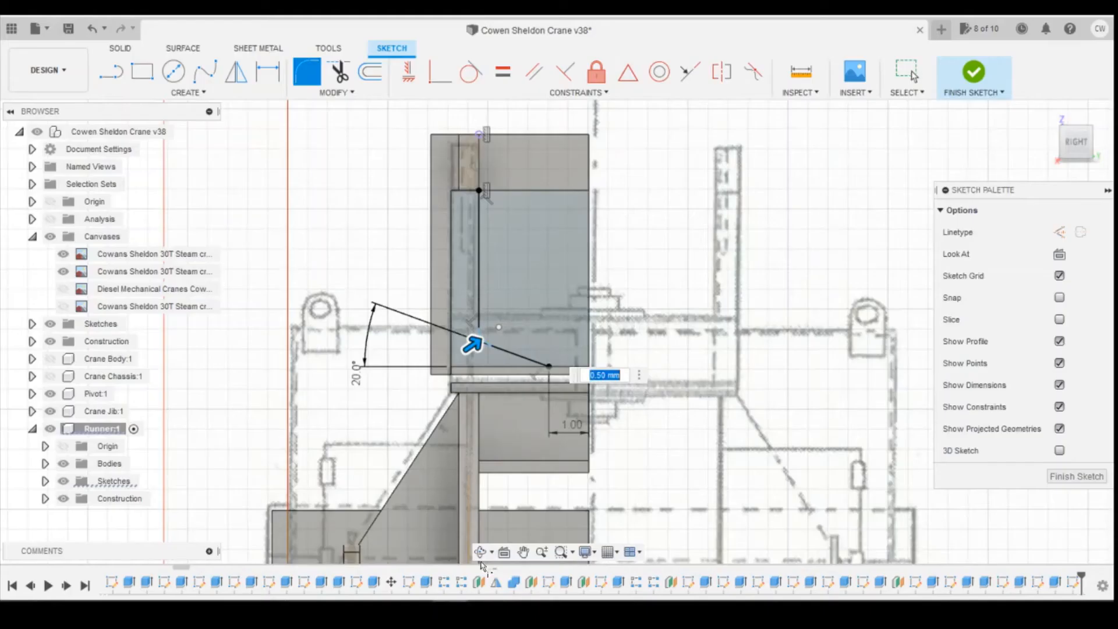
pyautogui.moveTo(472, 347); pyautogui.dragTo(483, 345)
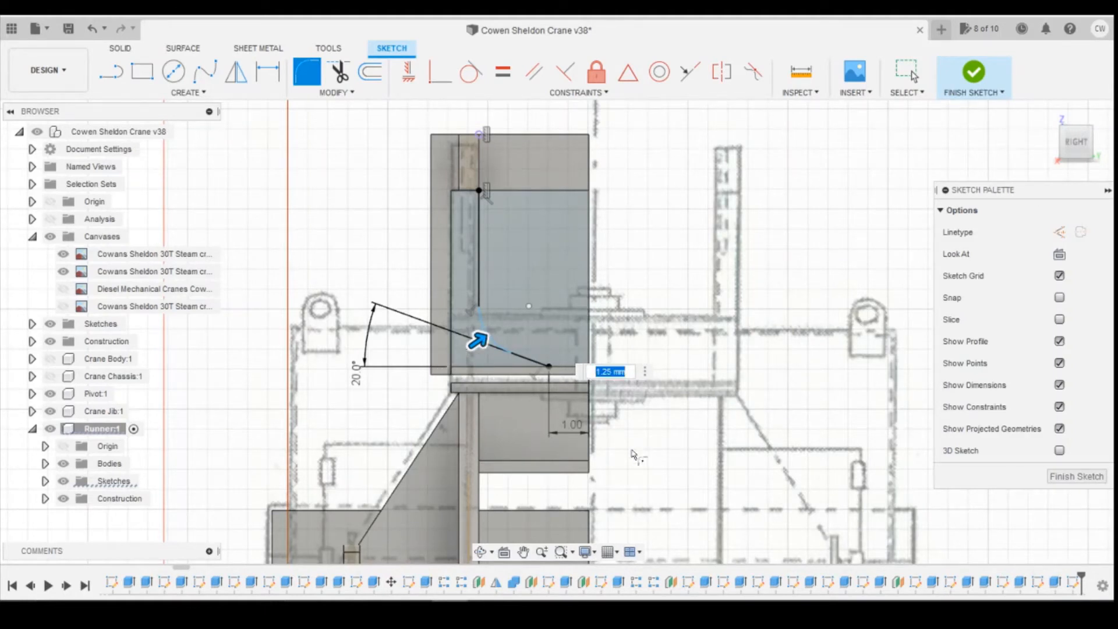
pyautogui.press('Return')
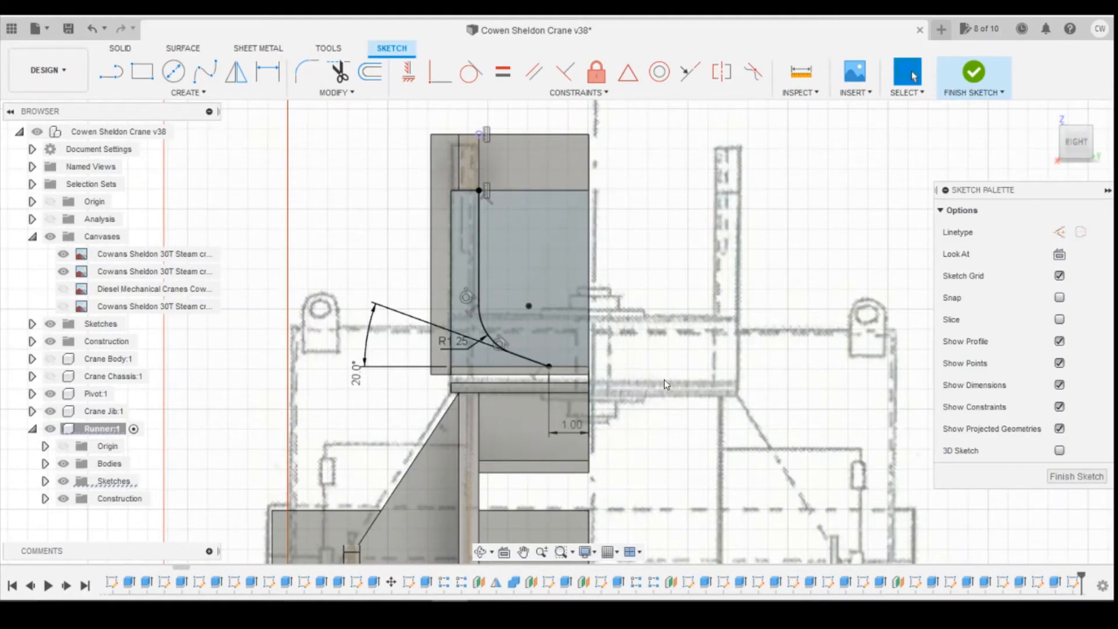
# Browse the crane reference photos to examine the shape of the jib support's side and crossbeam.
pyautogui.scroll(-3, 665, 385)
pyautogui.scroll(2, 669, 371)
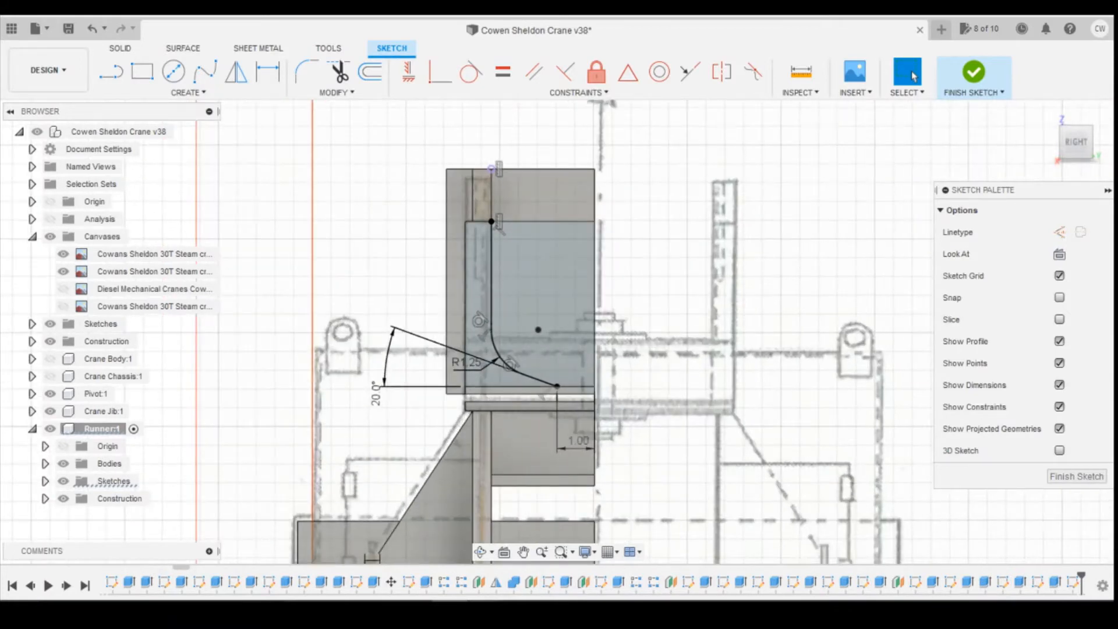
pyautogui.click(522, 582)
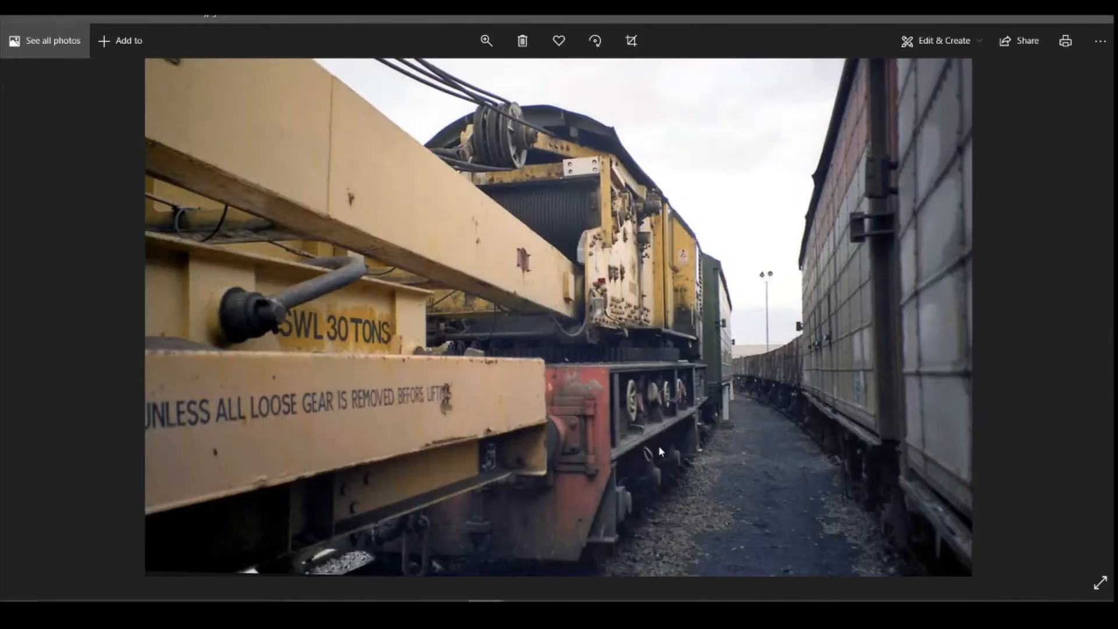
pyautogui.press('Right')
pyautogui.press('Right')
pyautogui.press('Right')
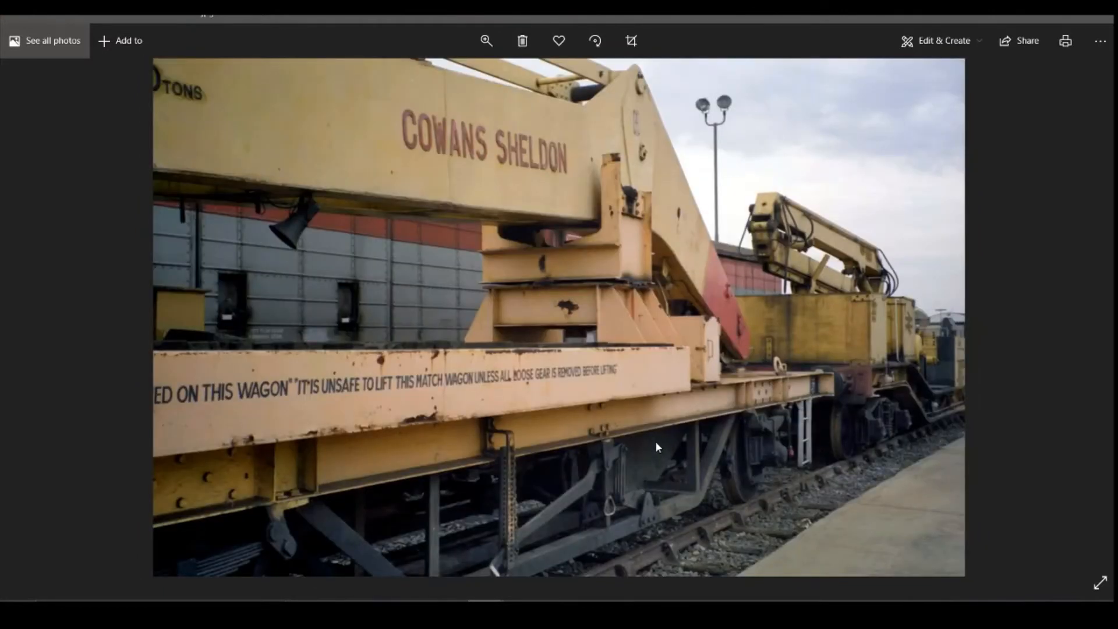
pyautogui.press('Right')
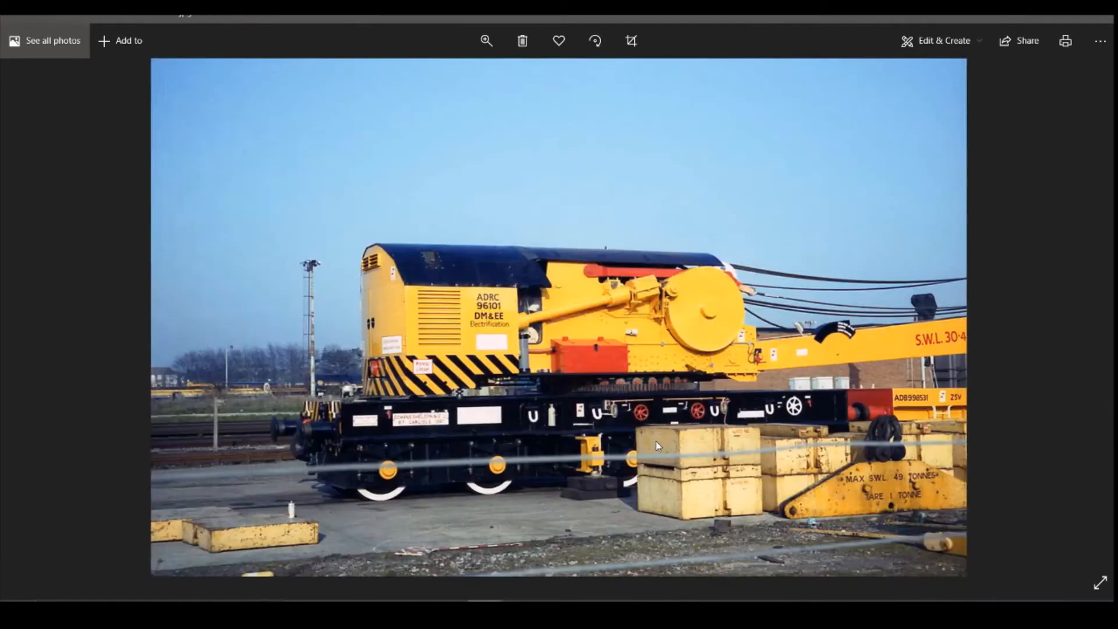
pyautogui.press('Left')
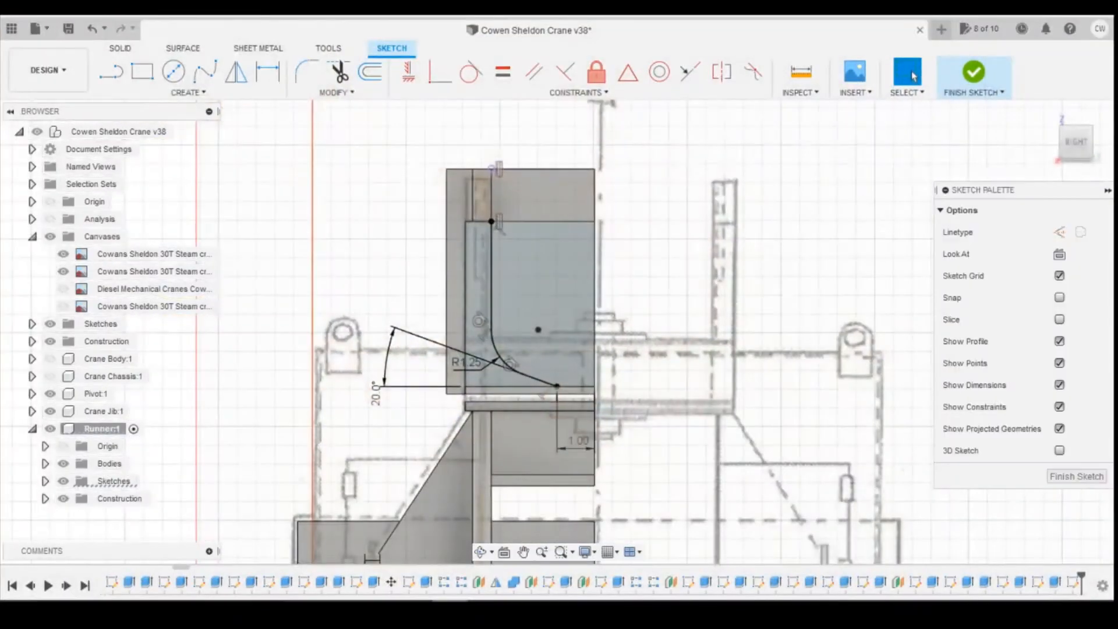
# Undo the fillet, the dimensions and both lines in the side face sketch.
pyautogui.moveTo(1081, 145)
pyautogui.mouseDown()
pyautogui.moveTo(1110, 151)
pyautogui.moveTo(1076, 146)
pyautogui.moveTo(1075, 155)
pyautogui.mouseUp()
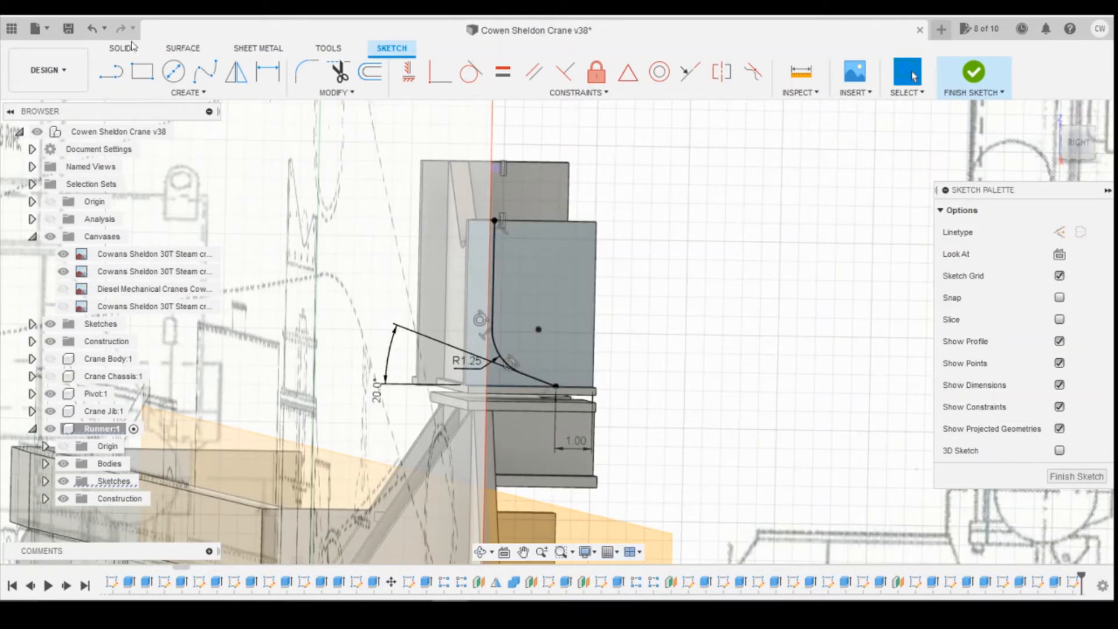
pyautogui.click(95, 29)
pyautogui.click(95, 29)
pyautogui.click(95, 30)
pyautogui.click(95, 29)
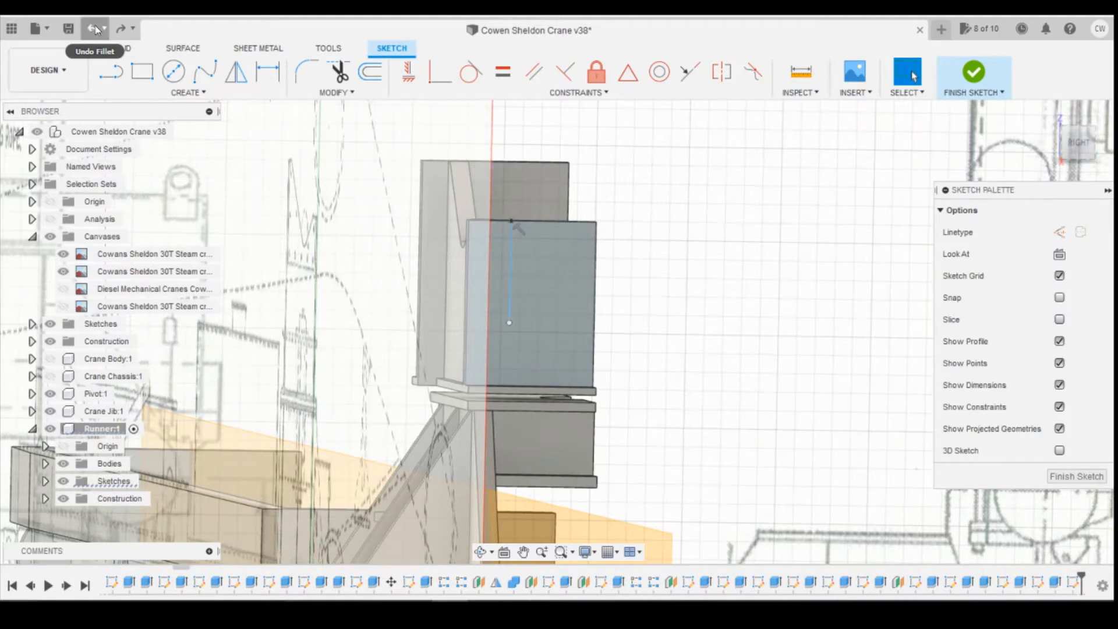
pyautogui.click(95, 29)
pyautogui.click(93, 30)
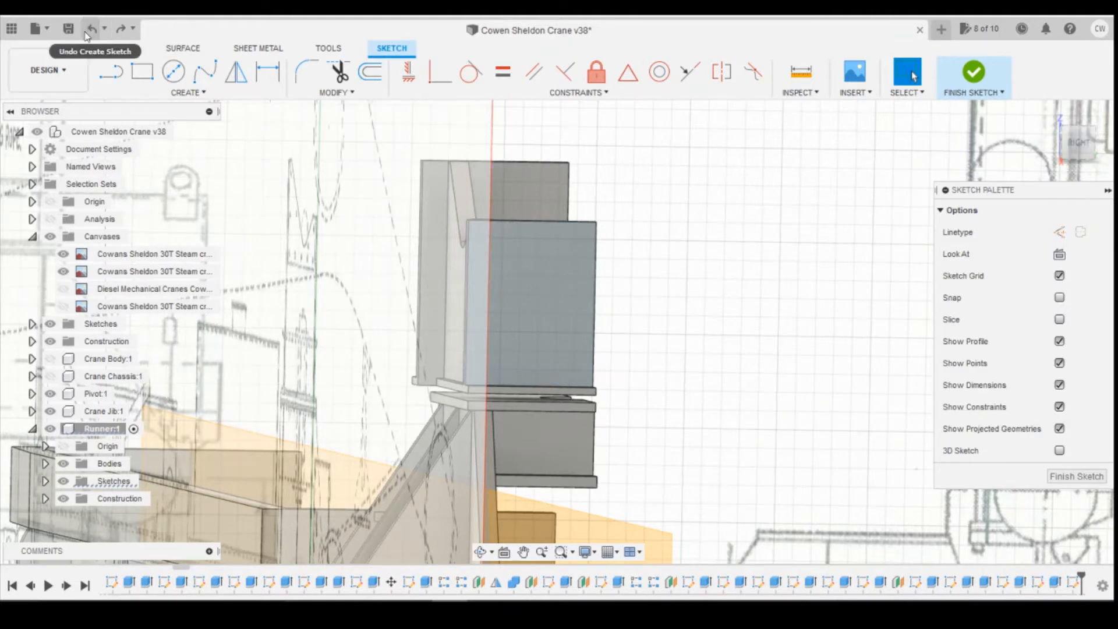
# Start a new sketch on the support's side face and draw a full-width rectangle about 3.45 by 0.33 mm above the base flange.
pyautogui.moveTo(1077, 151); pyautogui.dragTo(1084, 150)
pyautogui.click(1068, 148)
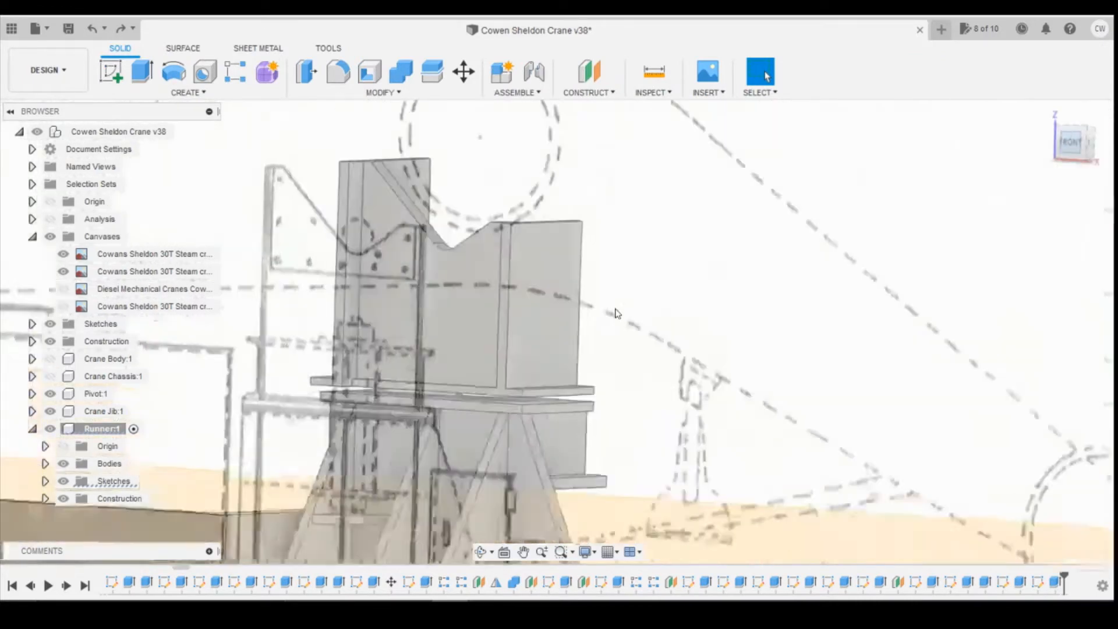
pyautogui.click(111, 71)
pyautogui.moveTo(1081, 148); pyautogui.dragTo(1062, 148)
pyautogui.click(563, 325)
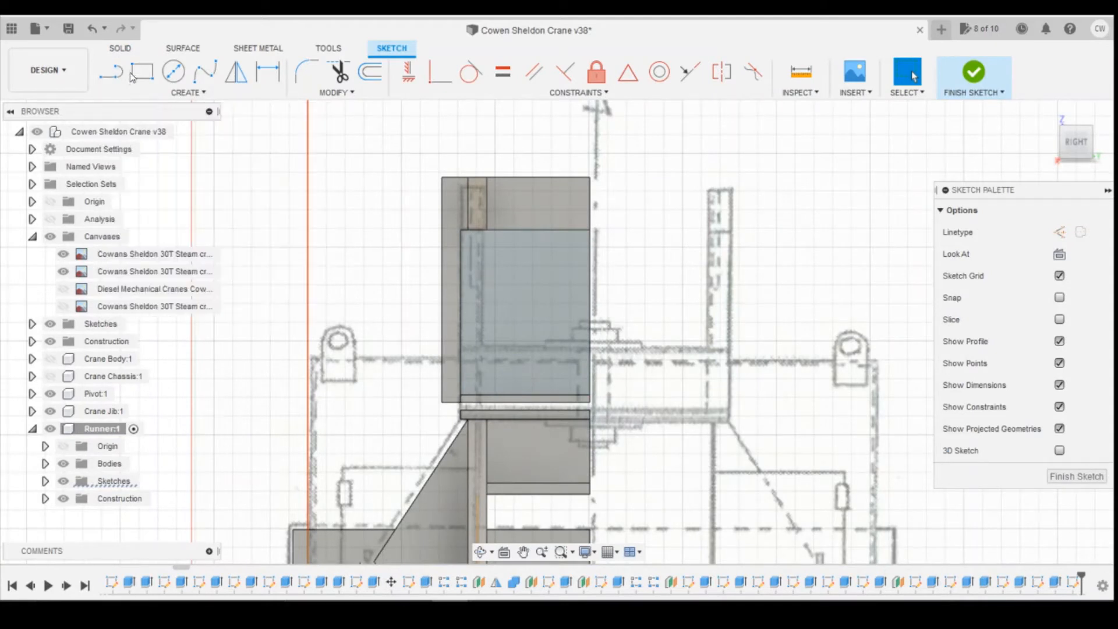
pyautogui.press('r')
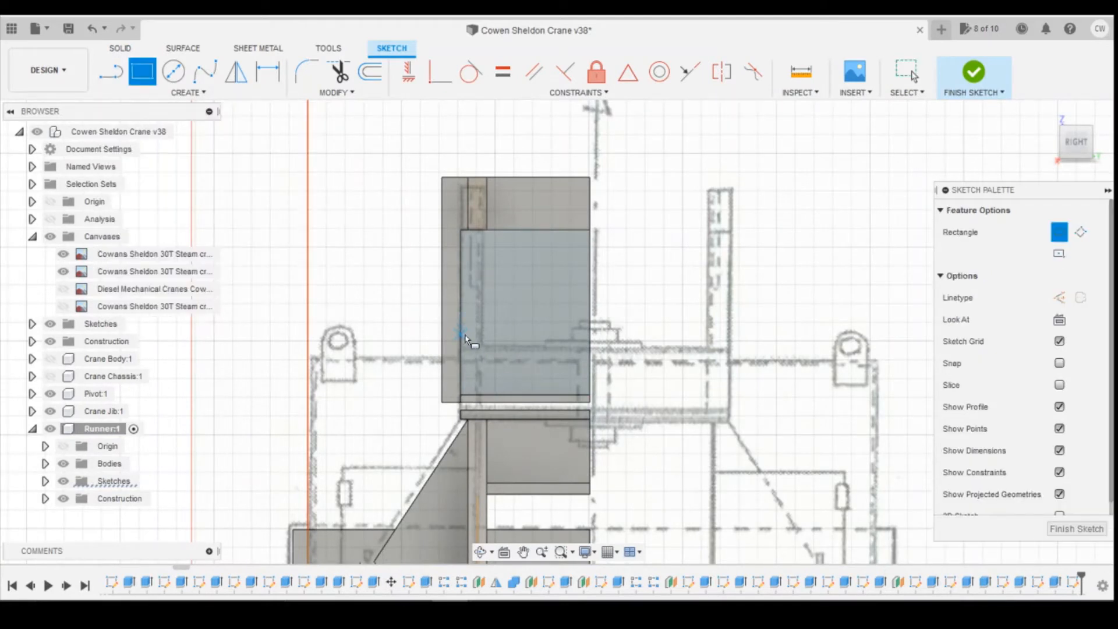
pyautogui.click(461, 343)
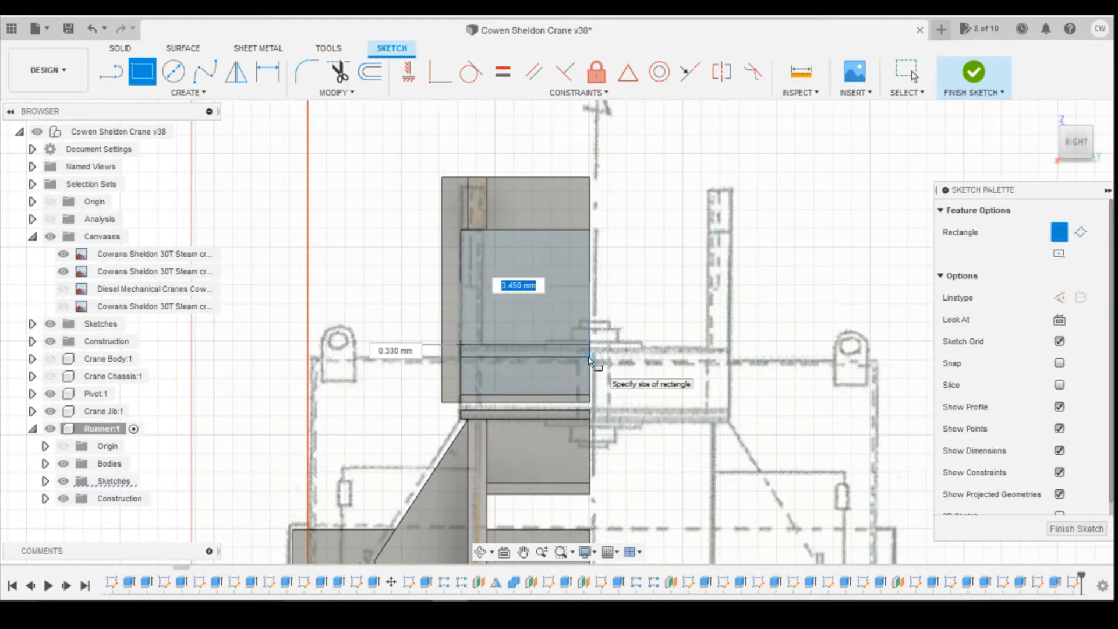
pyautogui.click(588, 359)
pyautogui.press('Escape')
pyautogui.scroll(2, 471, 352)
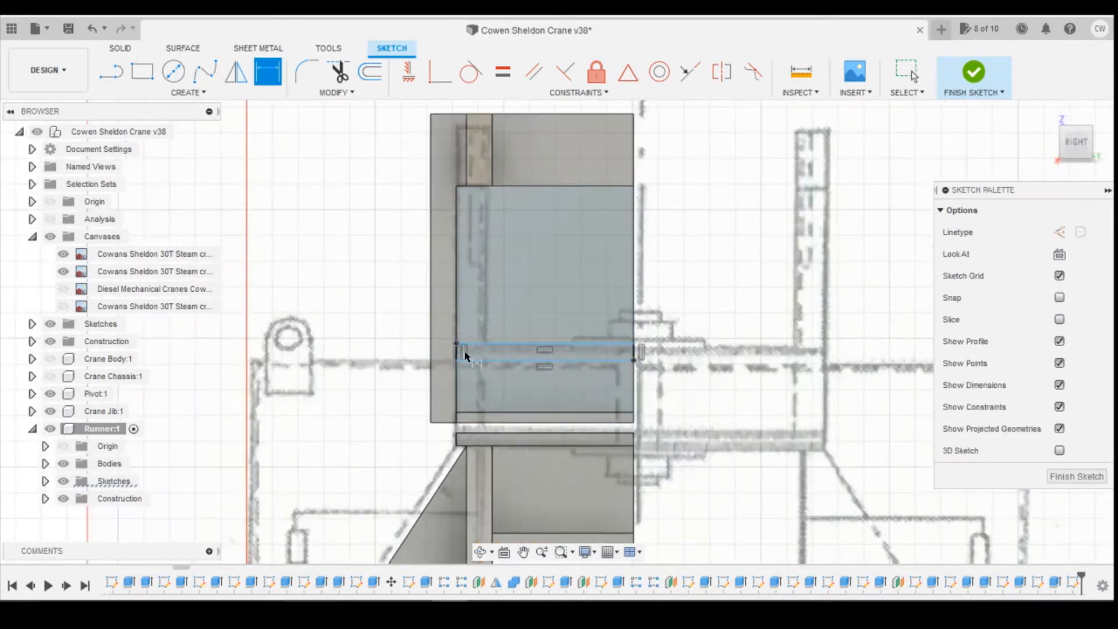
# Set the rectangle's height to 0.3 mm.
pyautogui.click(460, 355)
pyautogui.click(386, 354)
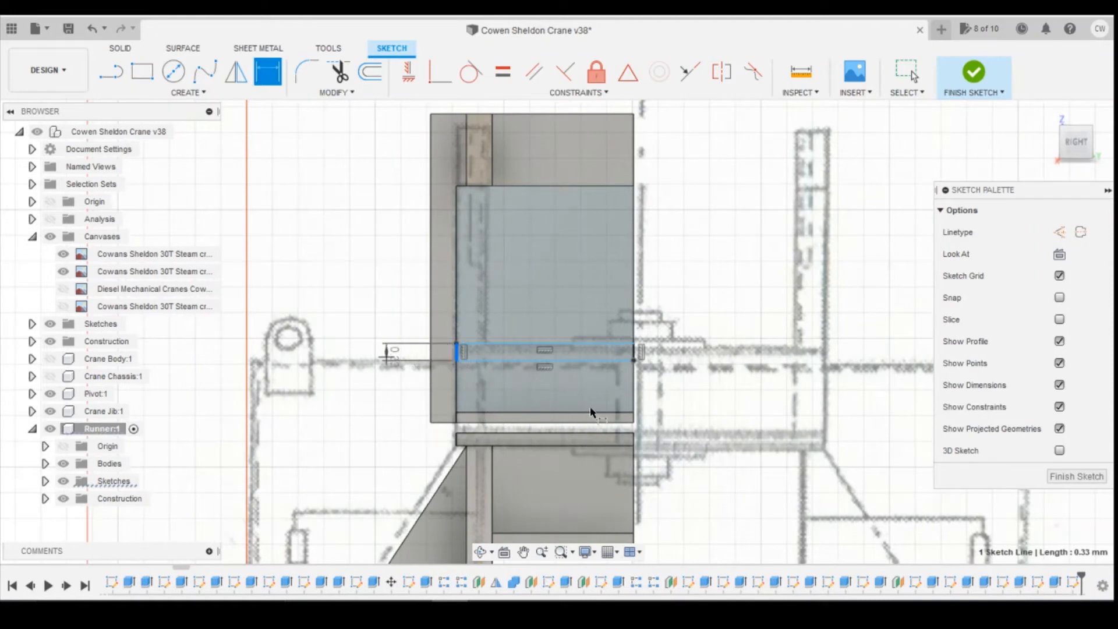
pyautogui.write('0.3')
pyautogui.press('Return')
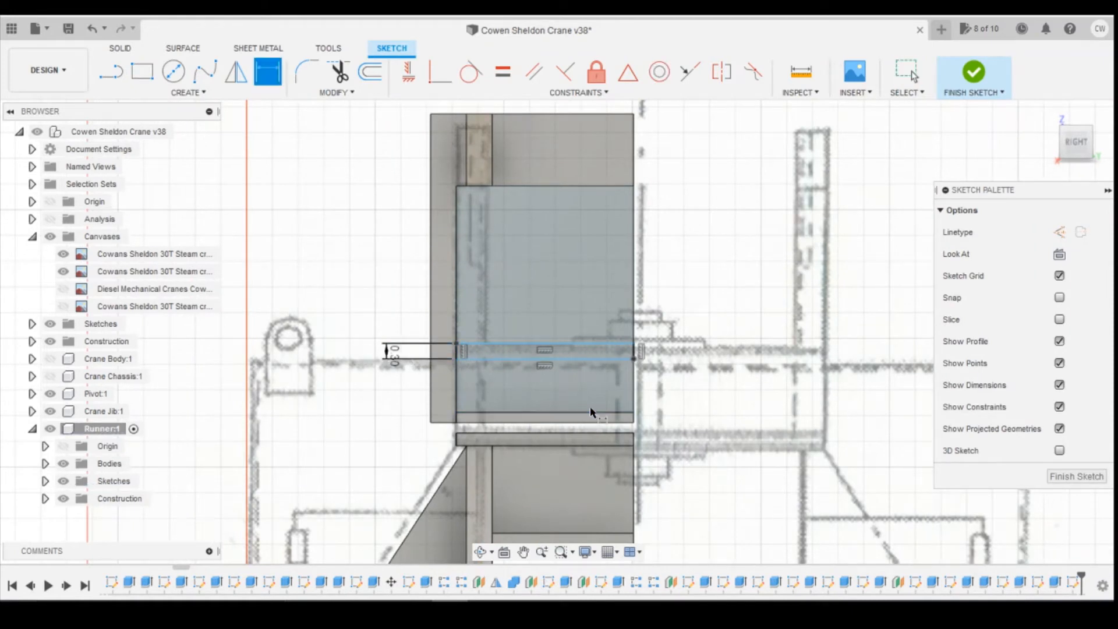
# Dimension the gap between the base flange's upper edge and the rectangle's lower edge at 1 mm.
pyautogui.click(455, 359)
pyautogui.click(456, 412)
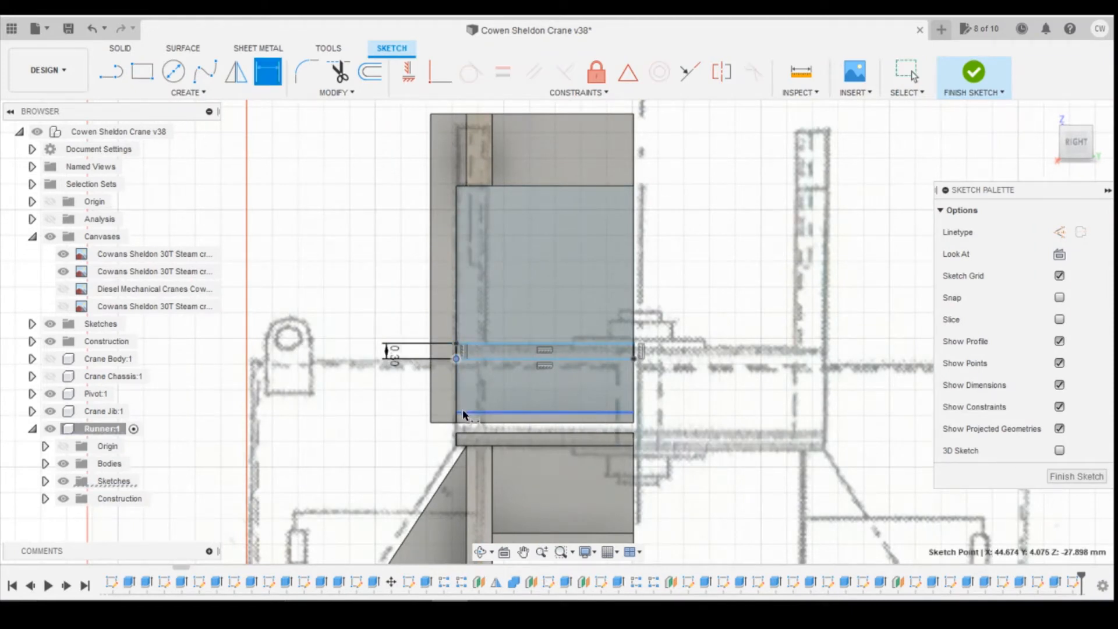
pyautogui.click(383, 409)
pyautogui.write('1')
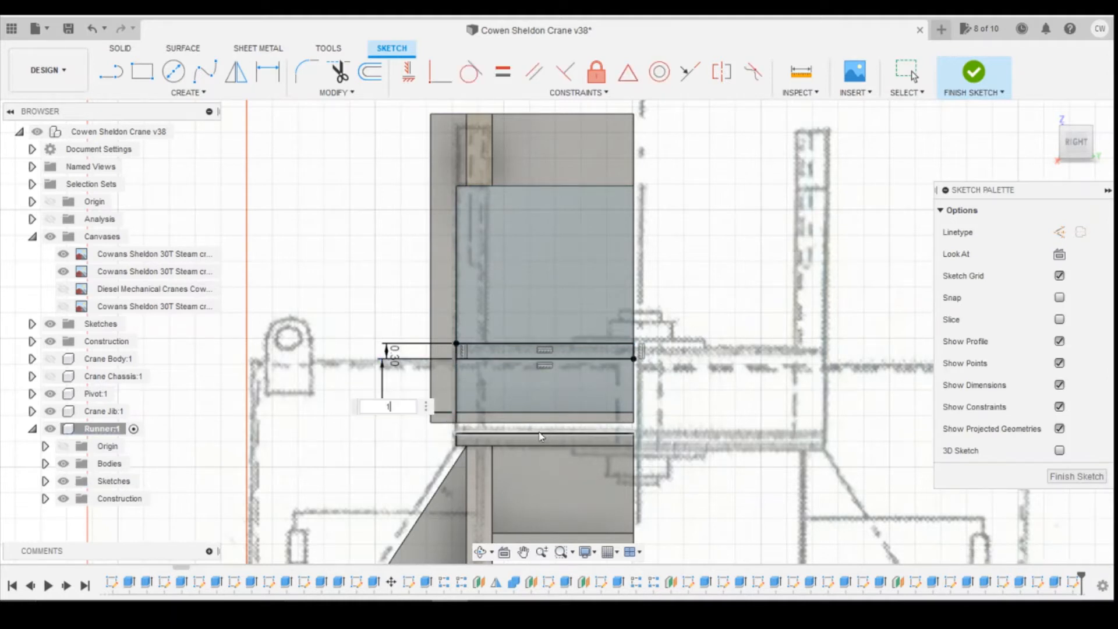
pyautogui.press('Return')
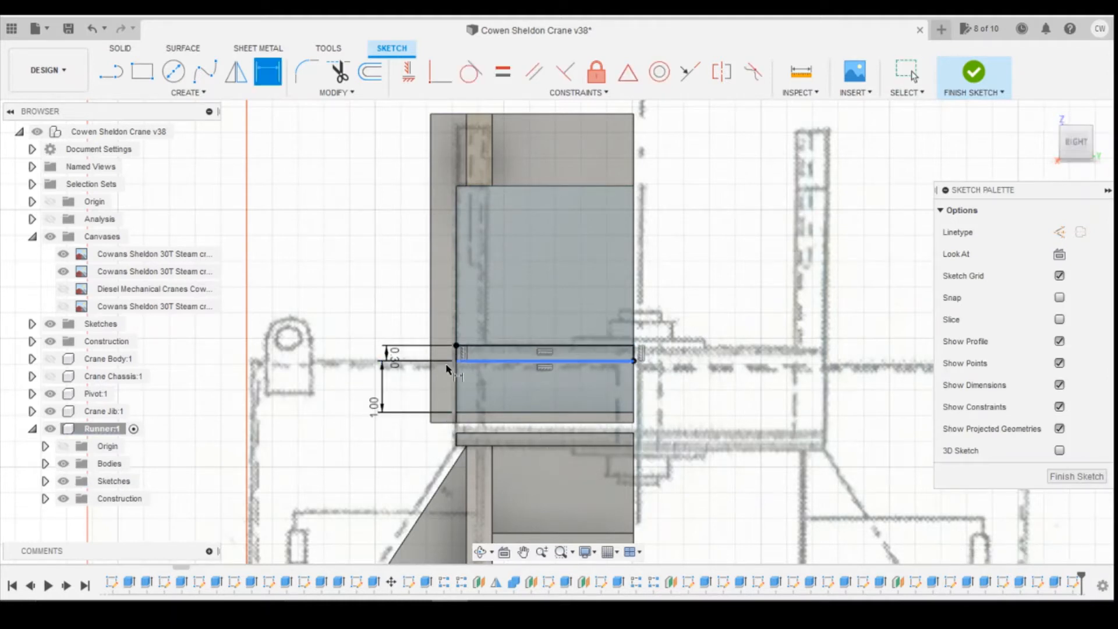
pyautogui.press('Escape')
# Extrude the thin rectangle on the support's side face 0.55 mm outward, joined to the body.
pyautogui.click(488, 357)
pyautogui.rightClick(490, 356)
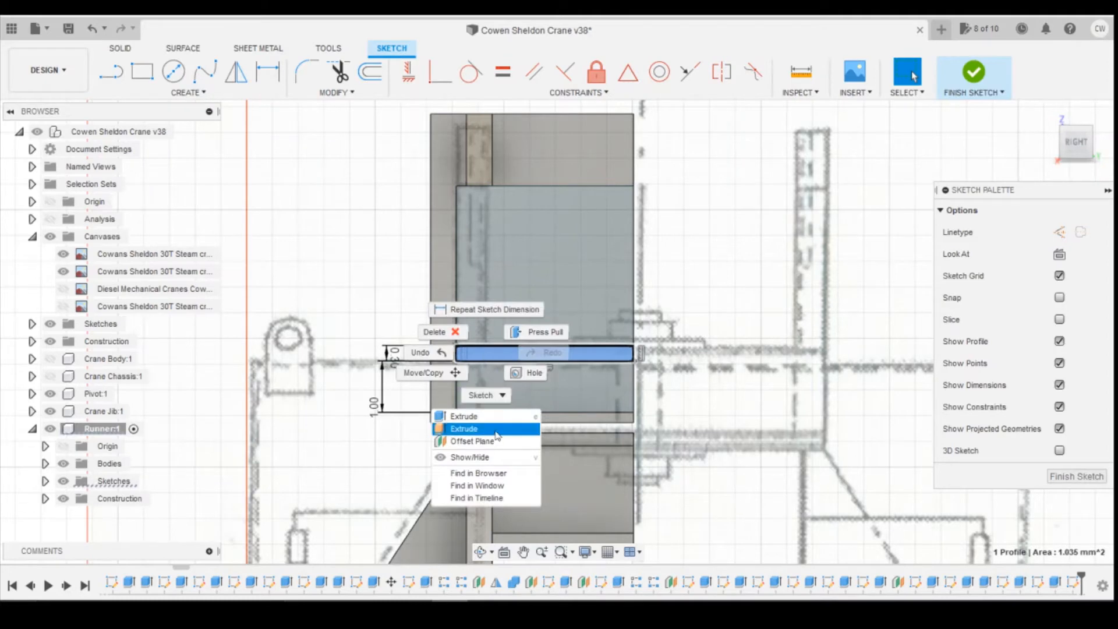
pyautogui.click(506, 417)
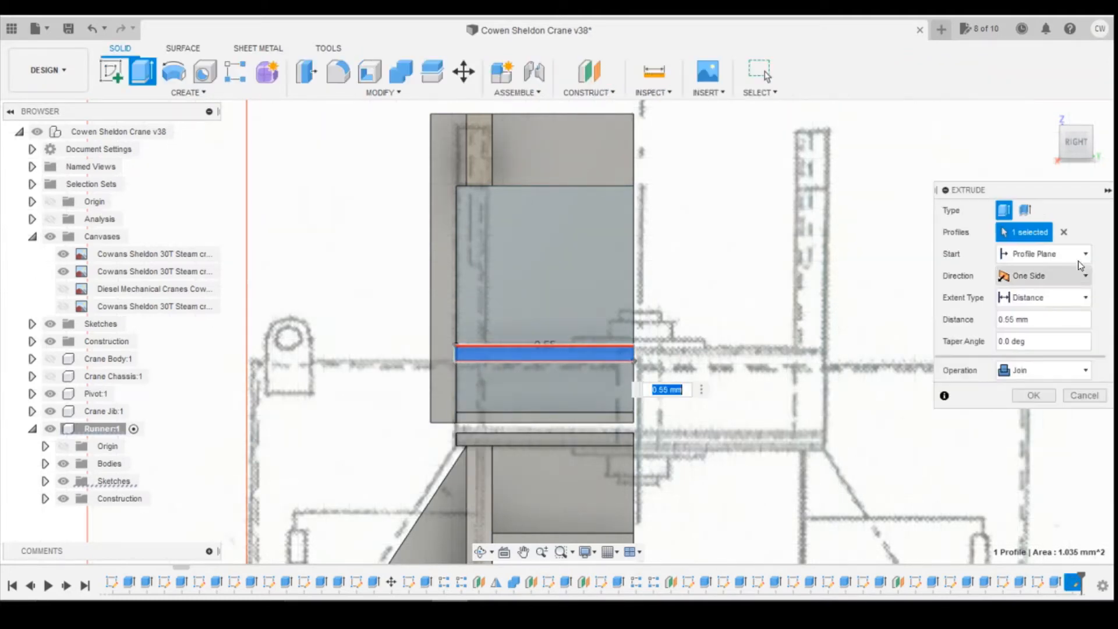
pyautogui.click(1081, 150)
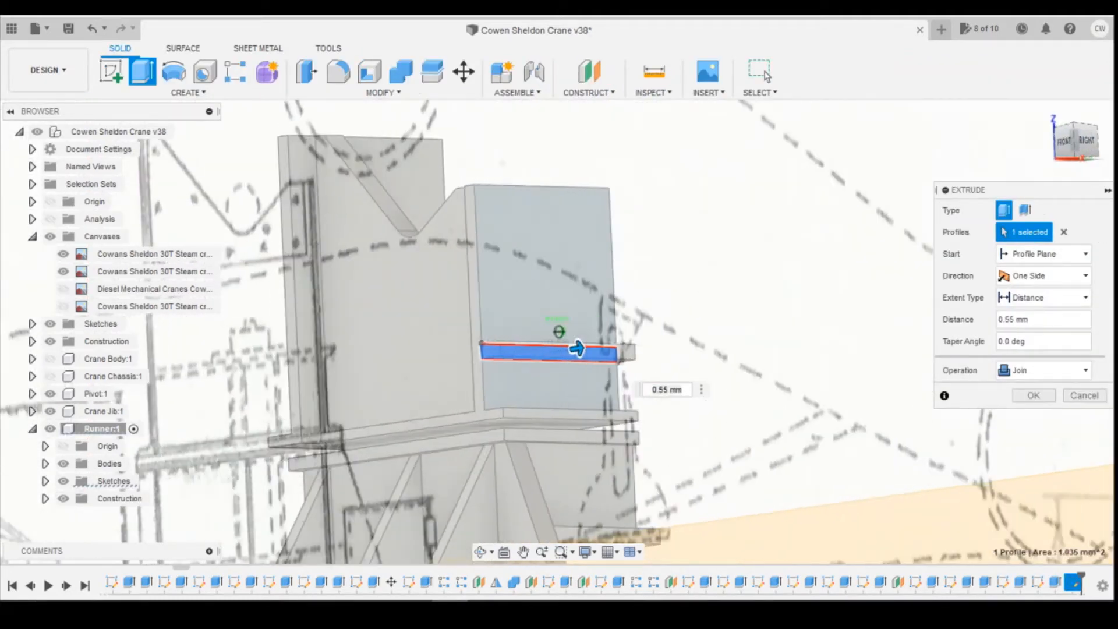
pyautogui.press('Escape')
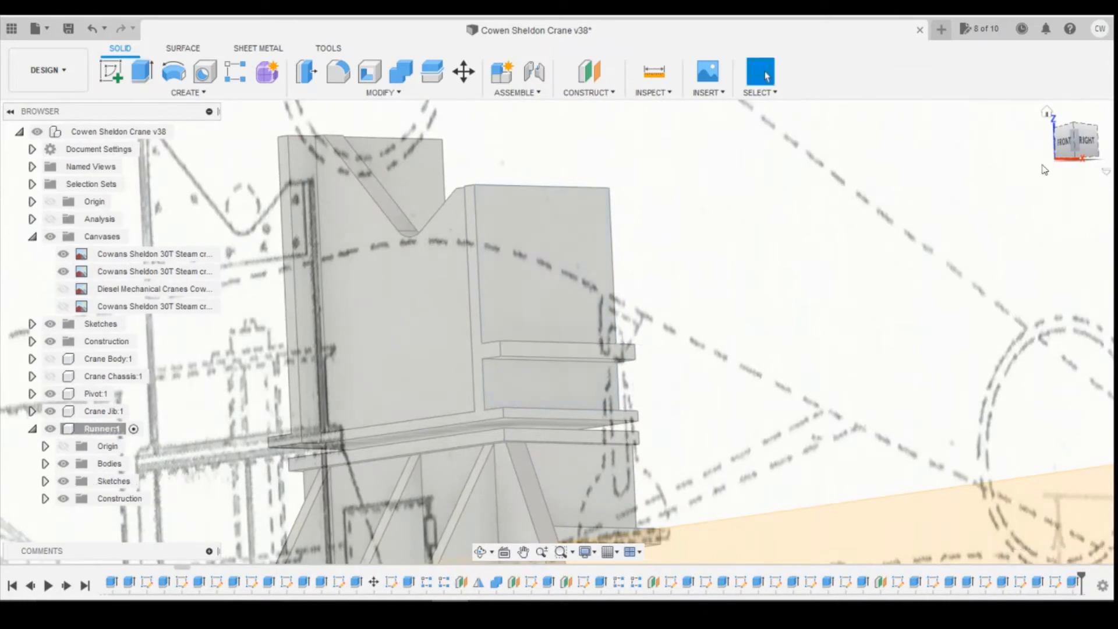
# Reopen the extruded side flange's sketch, set the rectangle's height to 0.2 mm and finish the sketch.
pyautogui.click(1062, 142)
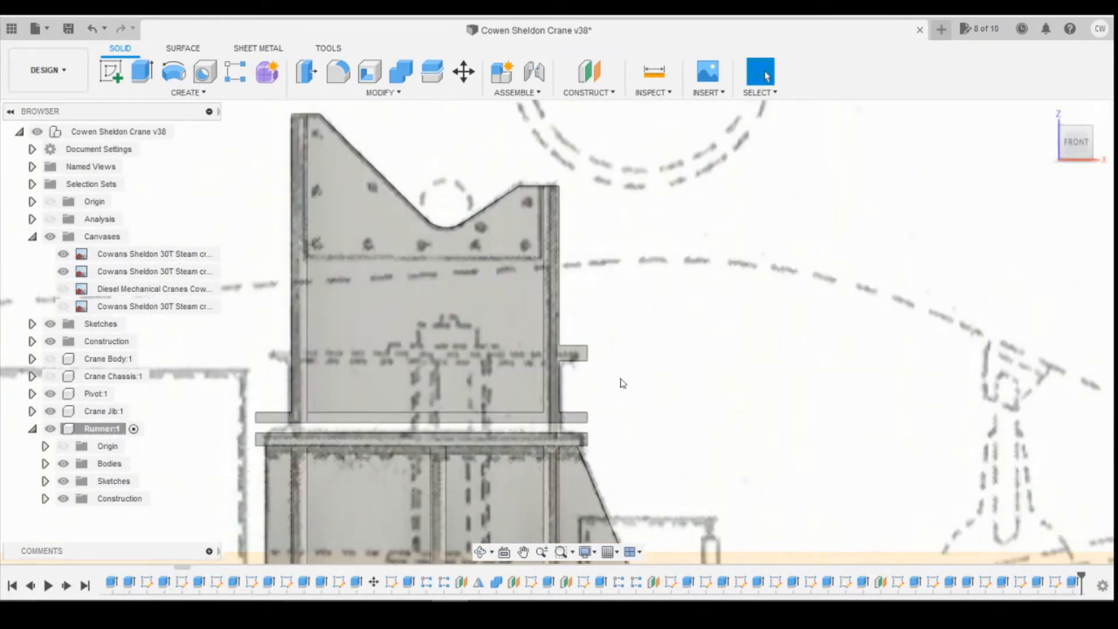
pyautogui.rightClick(1055, 582)
pyautogui.click(1019, 439)
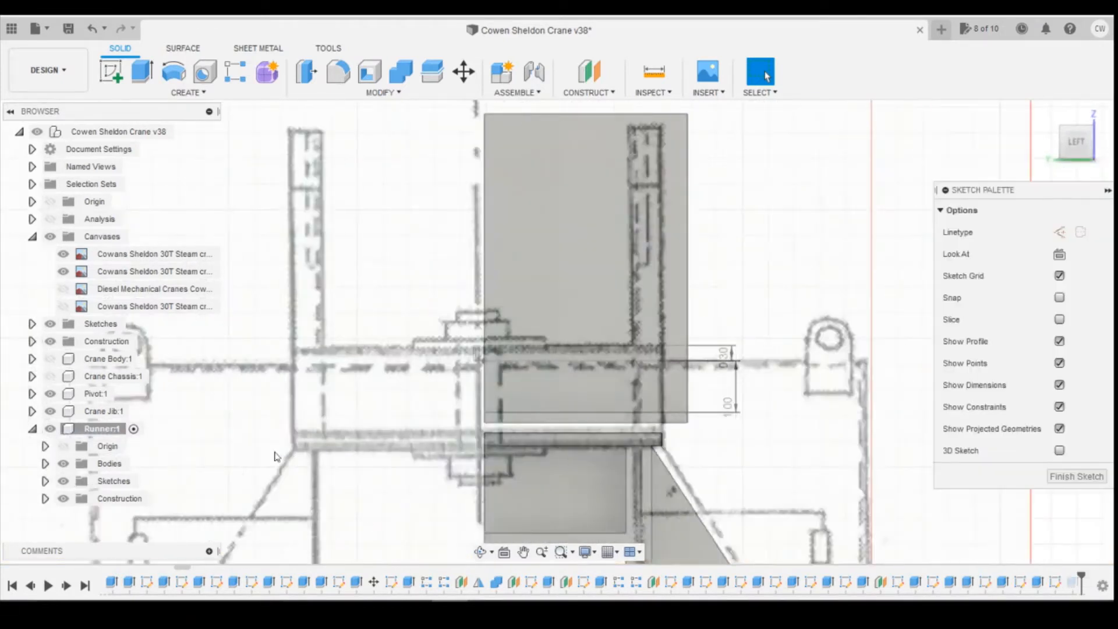
pyautogui.doubleClick(727, 356)
pyautogui.write('0.2')
pyautogui.press('Return')
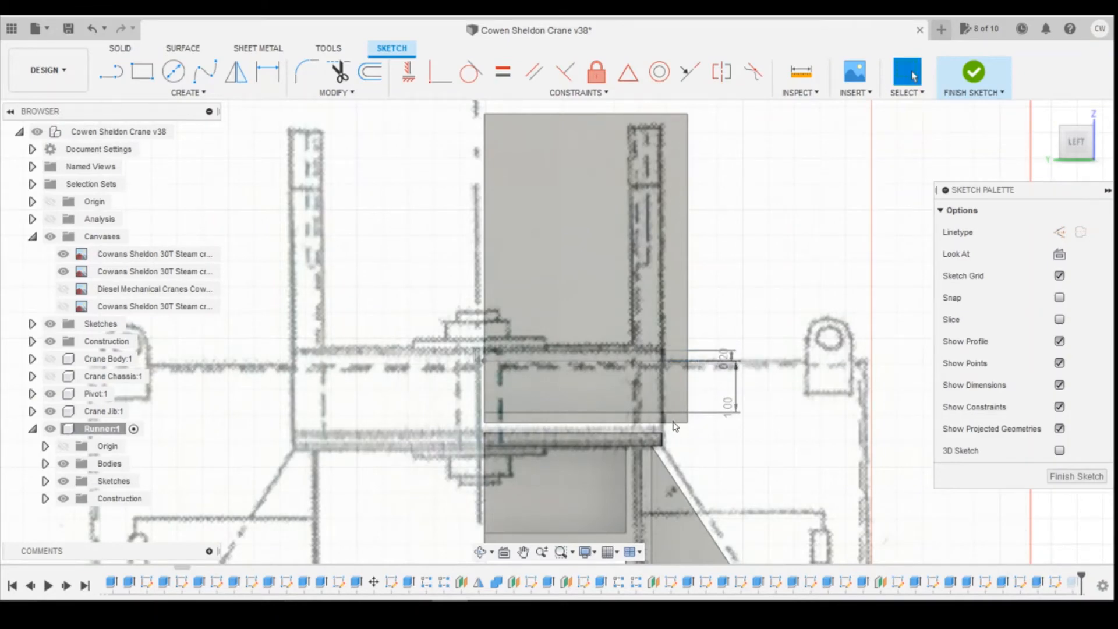
pyautogui.click(973, 74)
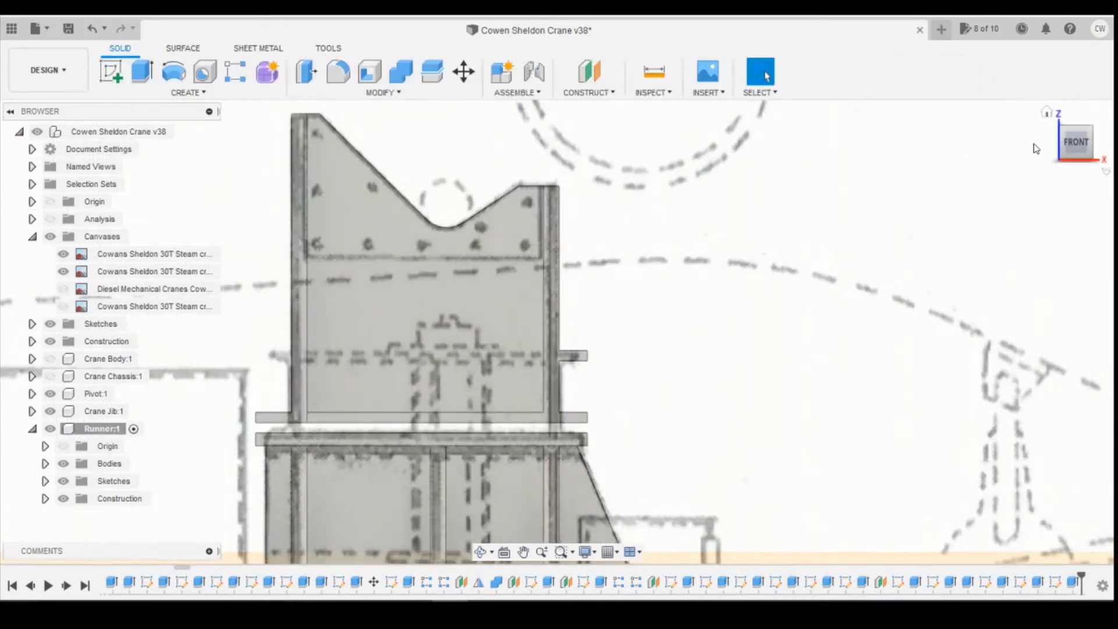
# Switch to the Photos app and examine the flanges on the jib support in the crane reference photo, then return to the model.
pyautogui.moveTo(1082, 143)
pyautogui.mouseDown()
pyautogui.moveTo(1076, 250)
pyautogui.moveTo(1078, 175)
pyautogui.mouseUp()
pyautogui.moveTo(543, 473); pyautogui.dragTo(544, 570)
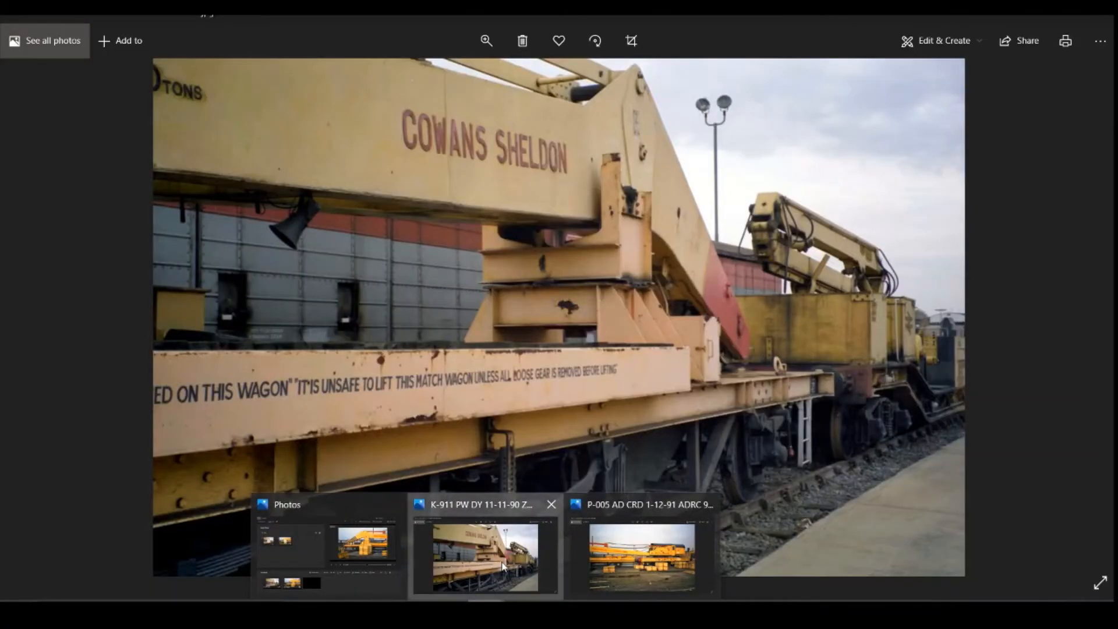
pyautogui.click(502, 568)
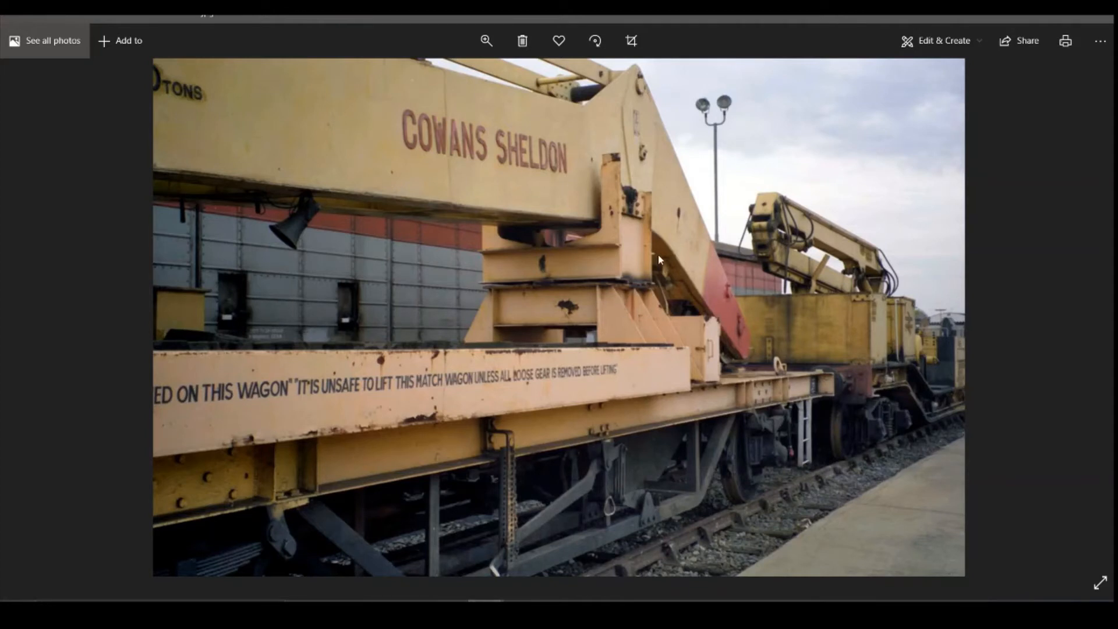
pyautogui.hotkey('alt', 'Tab')
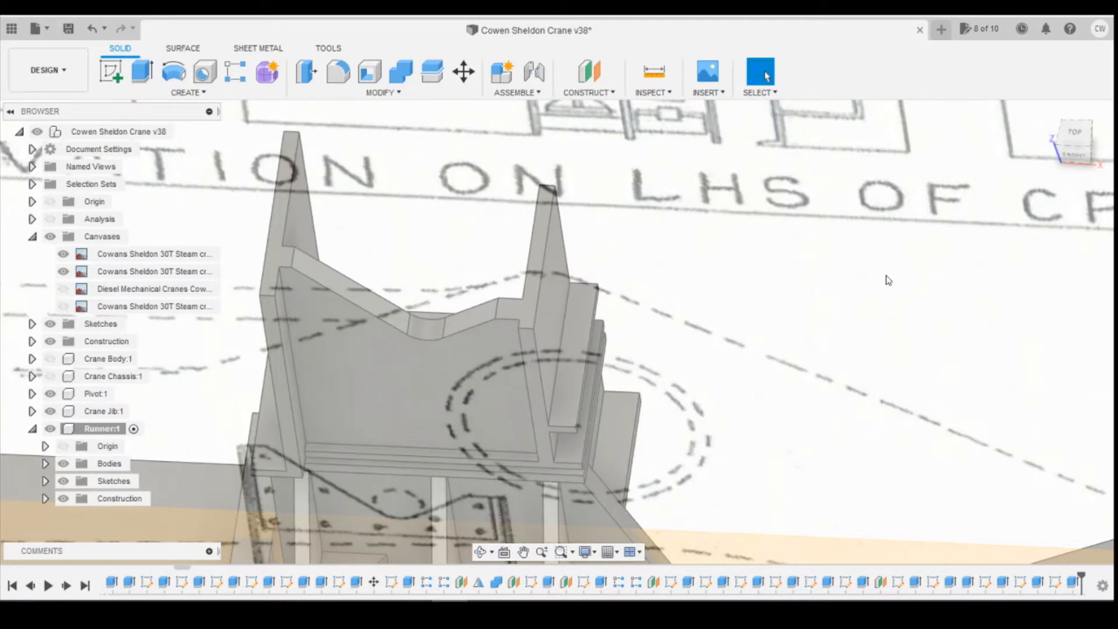
pyautogui.moveTo(1064, 155); pyautogui.dragTo(1111, 132)
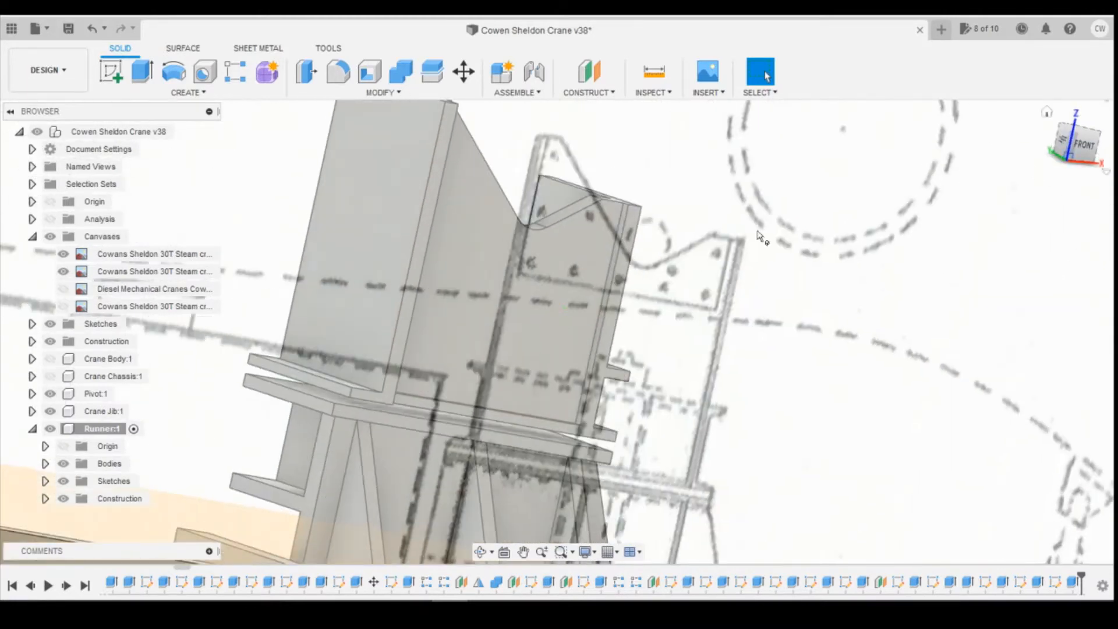
# Start a sketch on the support's opposite, taller side face and draw a rectangle about 4.09 mm wide and 0.2 mm high across it.
pyautogui.click(110, 71)
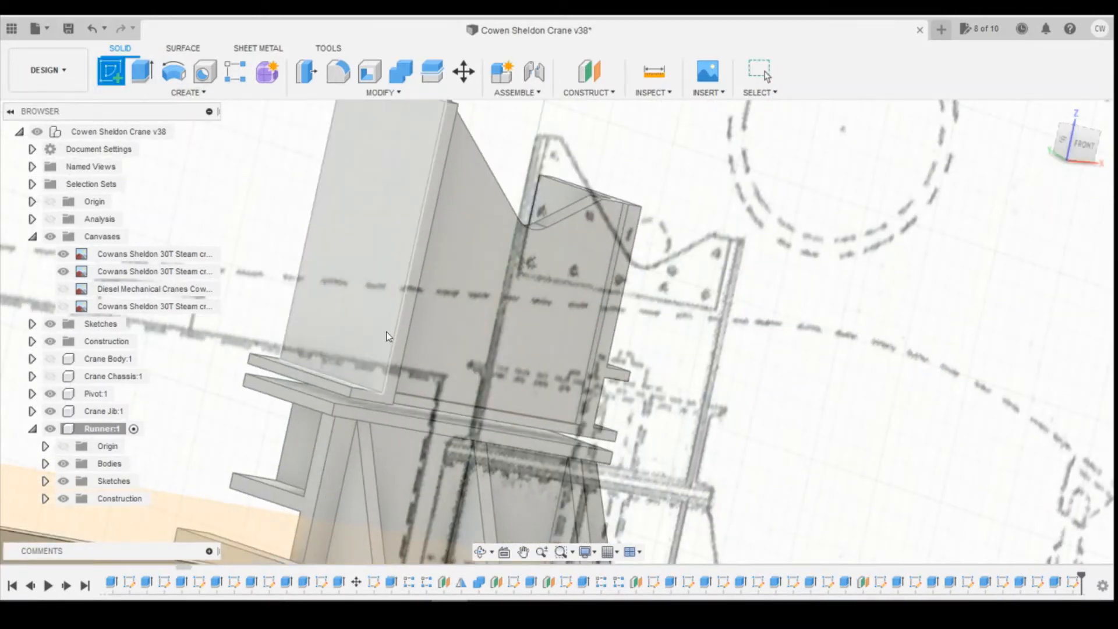
pyautogui.click(292, 307)
pyautogui.press('r')
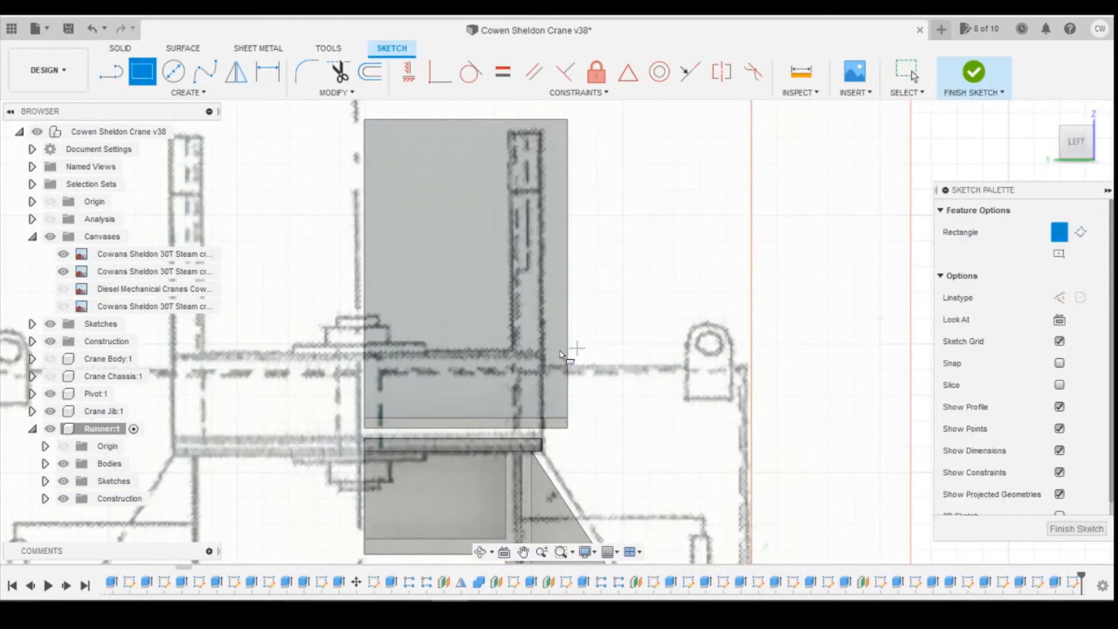
pyautogui.click(571, 348)
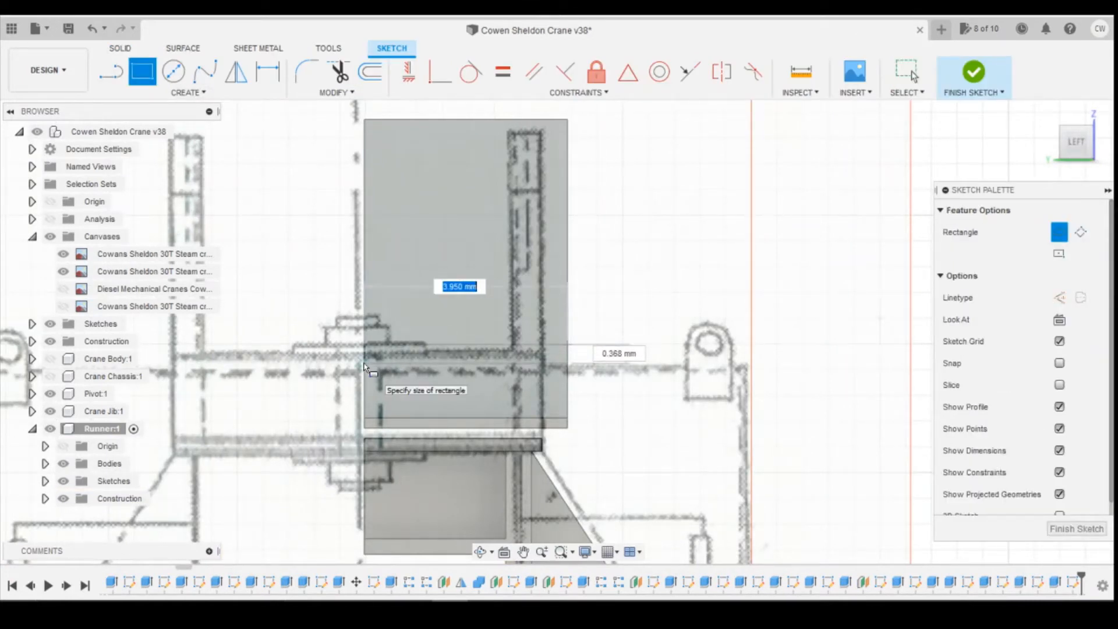
pyautogui.press('Tab')
pyautogui.write('0.2')
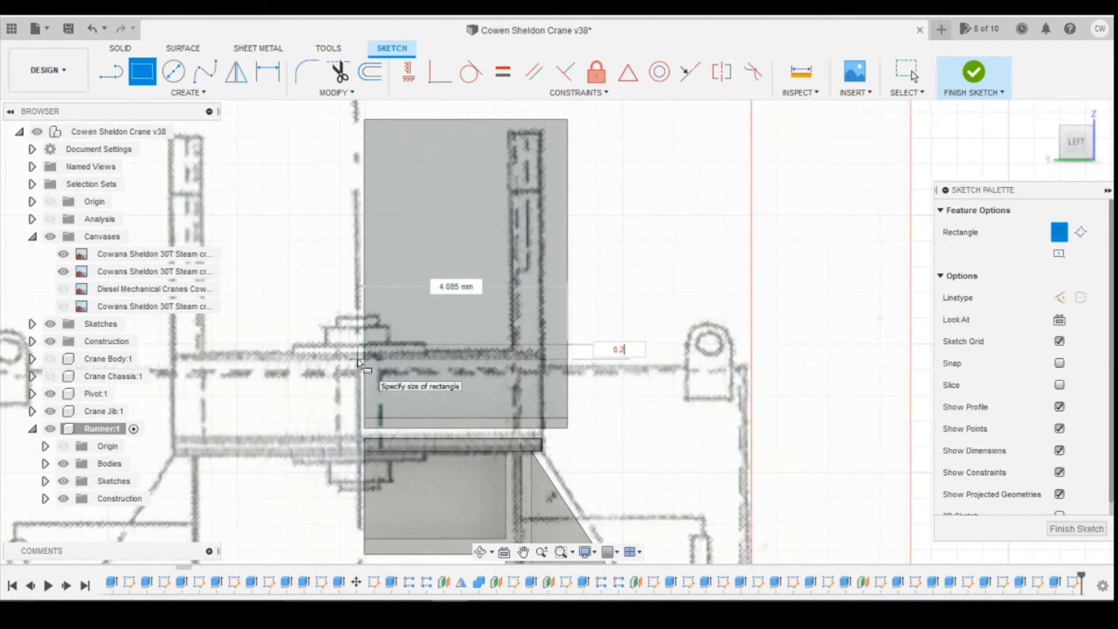
pyautogui.press('Return')
pyautogui.press('Escape')
# Dimension the rectangle's lower edge 1 mm above the base flange's upper edge.
pyautogui.scroll(3, 608, 405)
pyautogui.press('d')
pyautogui.click(575, 319)
pyautogui.click(576, 427)
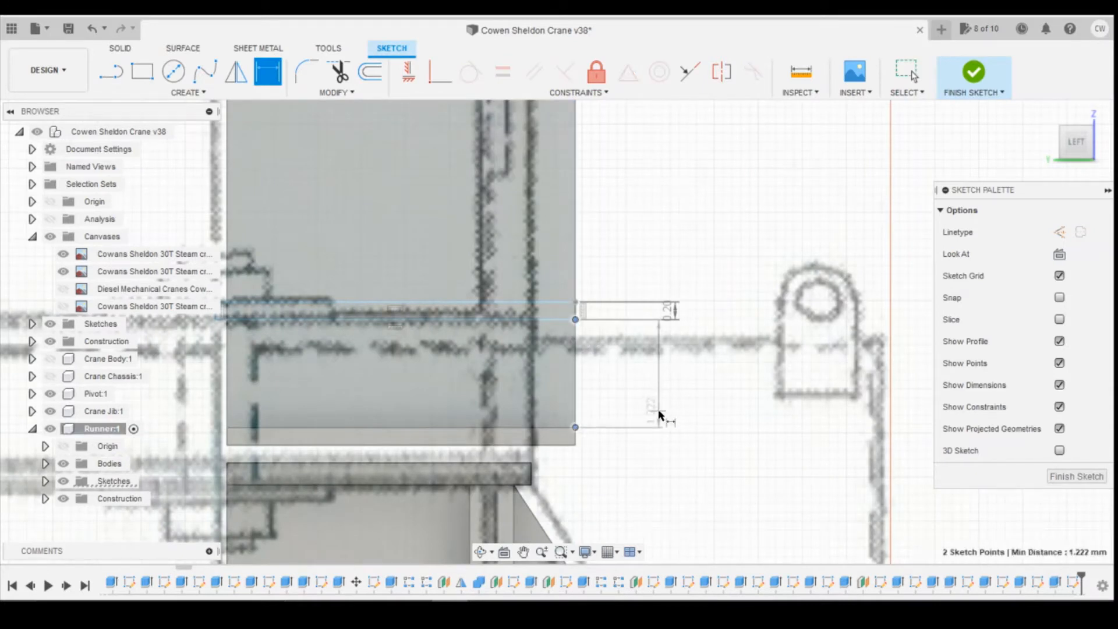
pyautogui.click(705, 425)
pyautogui.write('1')
pyautogui.press('Return')
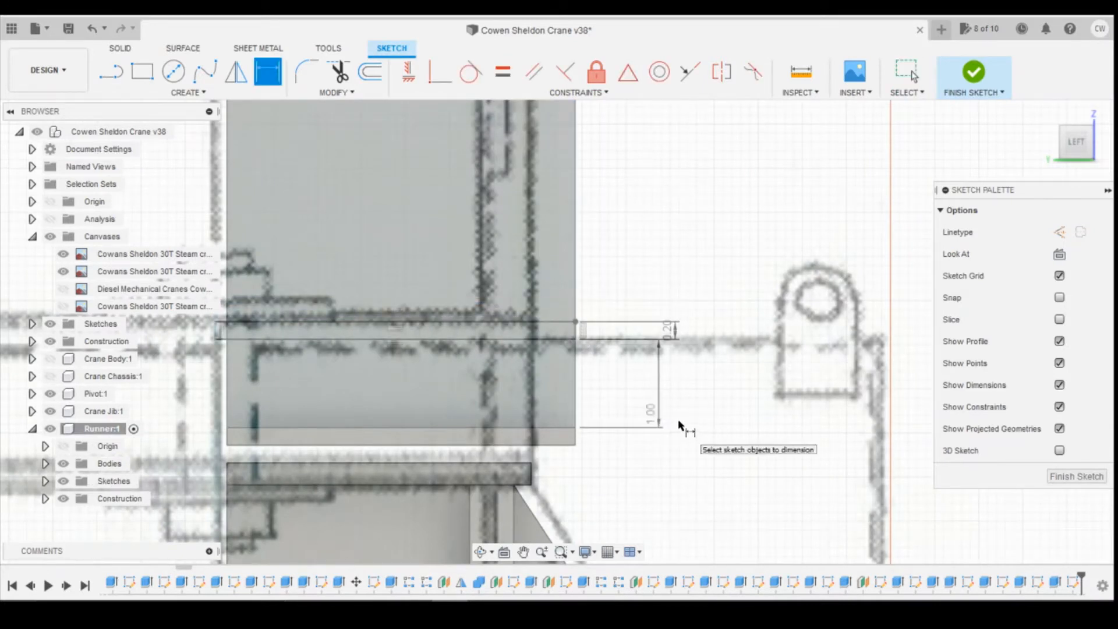
# Try to apply a Coincident constraint between the rectangle's lower inner corner and the inner end of the base flange's upper edge.
pyautogui.scroll(-1, 386, 395)
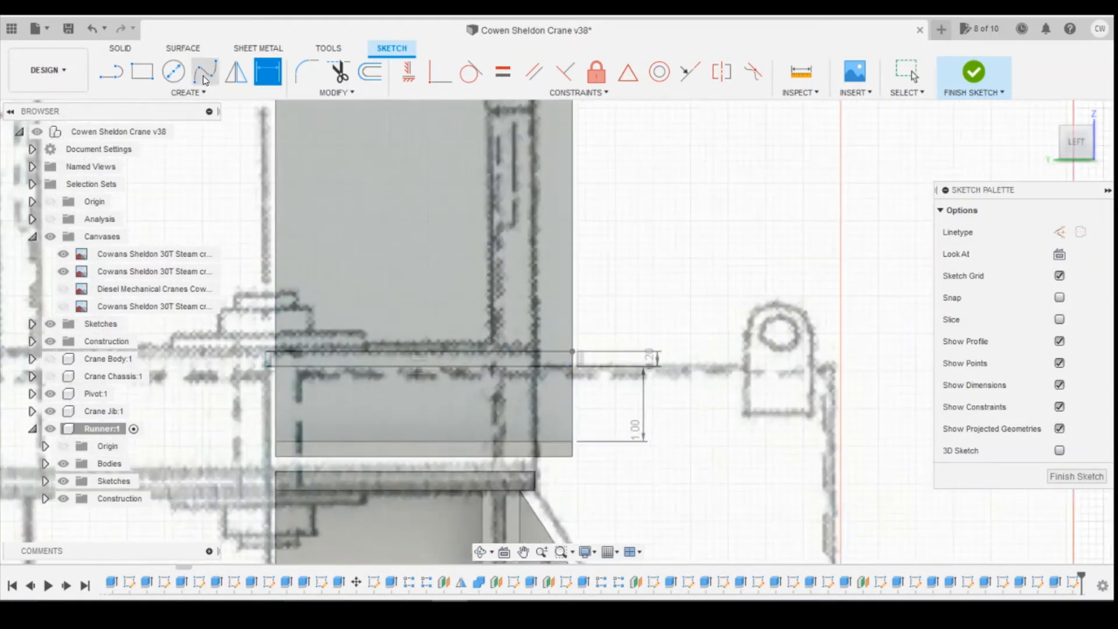
pyautogui.click(439, 78)
pyautogui.click(267, 366)
pyautogui.click(277, 441)
pyautogui.click(266, 367)
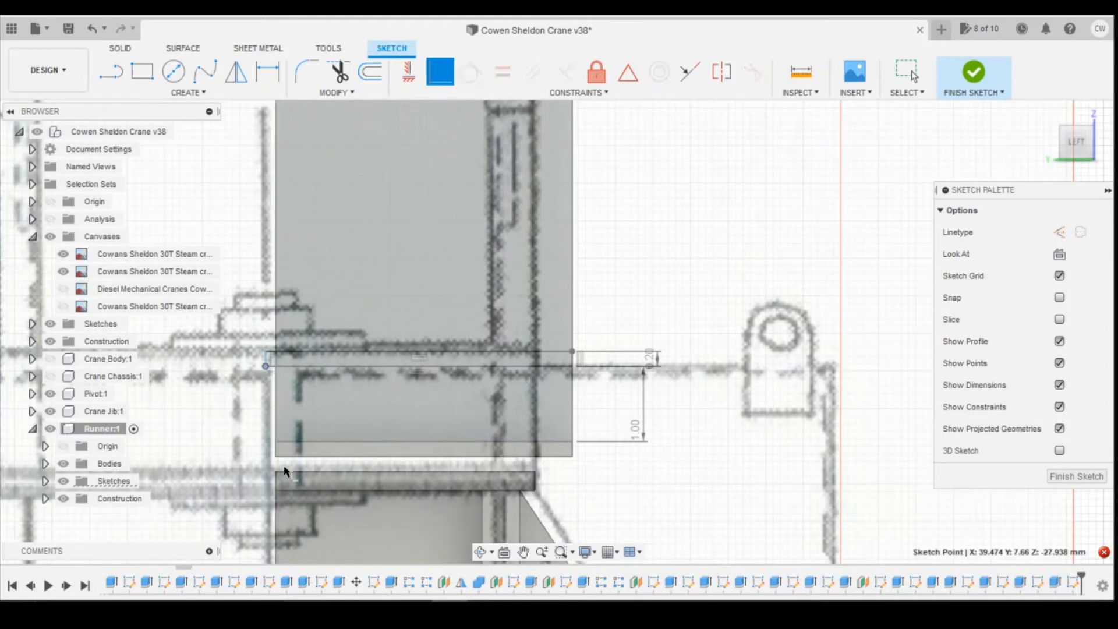
pyautogui.click(276, 442)
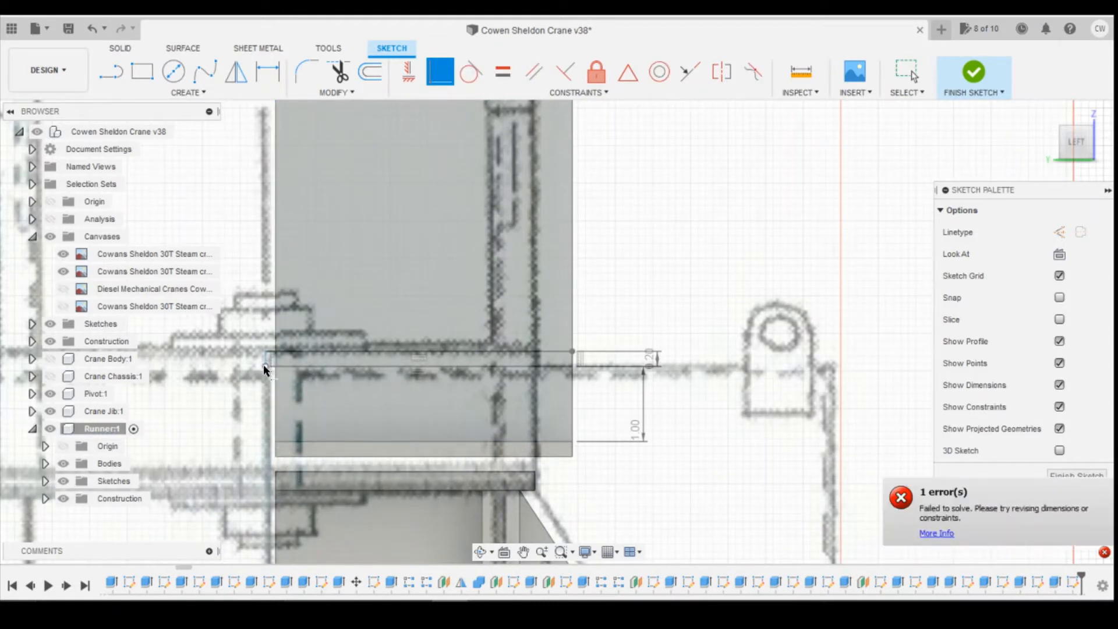
pyautogui.press('Escape')
# Extrude the 0.2 mm high strip on the taller side face 0.7 mm outward, joined to the body.
pyautogui.scroll(-3, 536, 379)
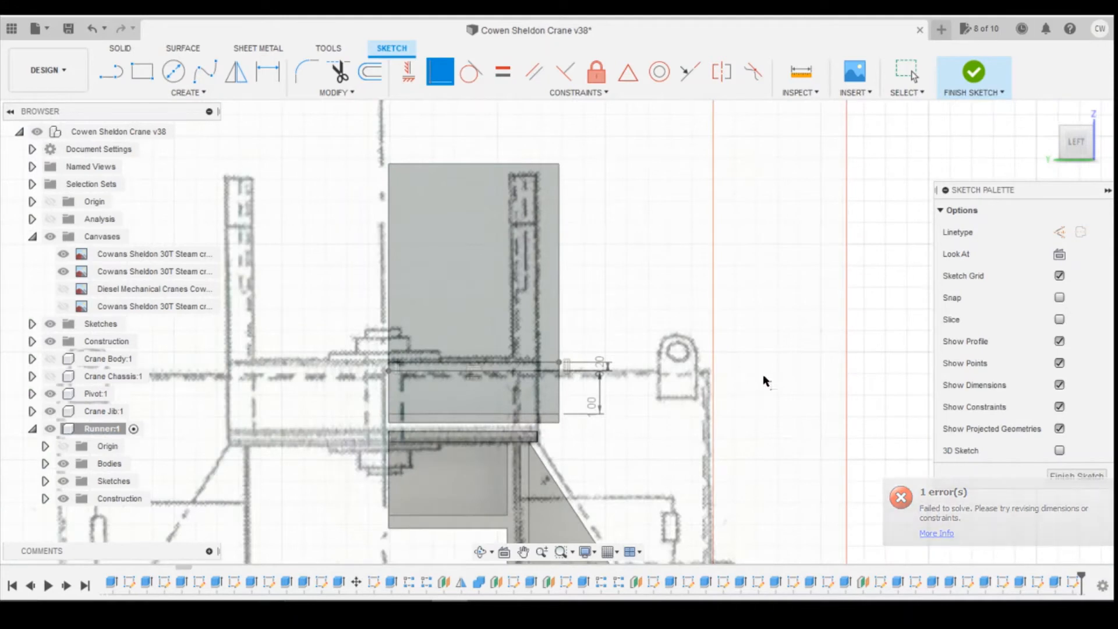
pyautogui.scroll(3, 504, 379)
pyautogui.click(548, 349)
pyautogui.rightClick(547, 348)
pyautogui.click(547, 407)
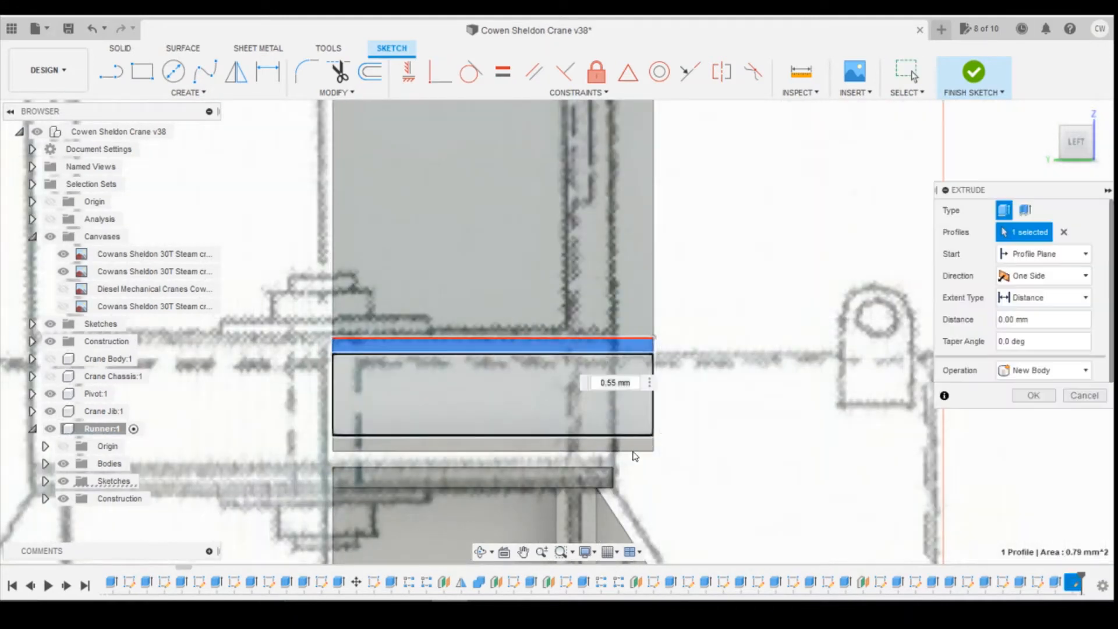
pyautogui.write('0.7')
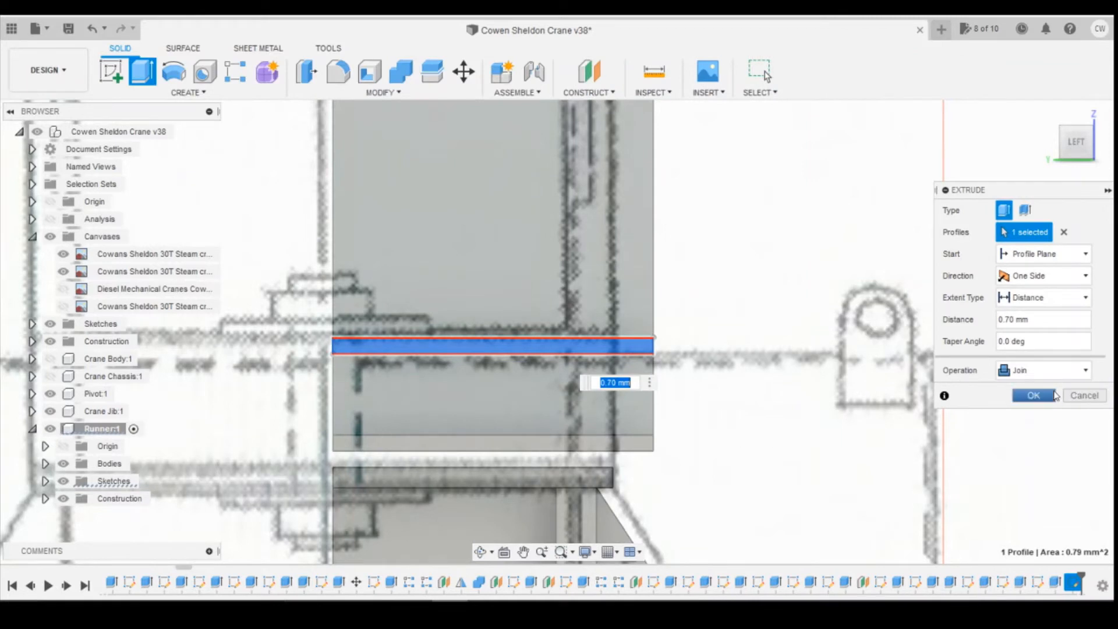
pyautogui.click(1034, 395)
# Check the crane reference photo and start a new sketch on the shorter side's face above the added flange.
pyautogui.moveTo(1078, 145); pyautogui.dragTo(978, 275)
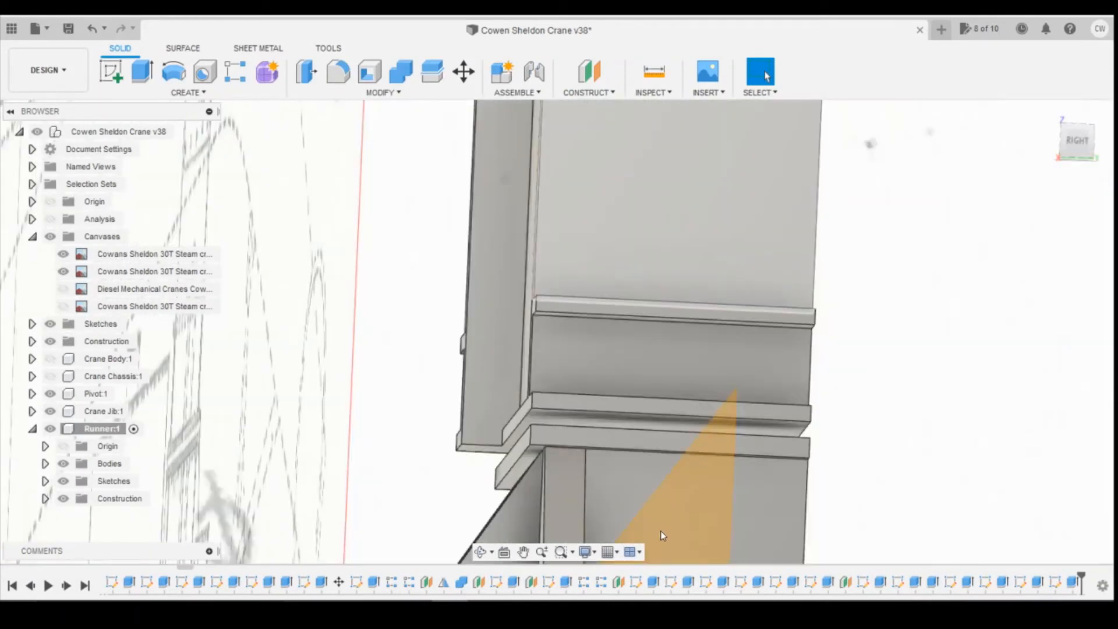
pyautogui.click(508, 557)
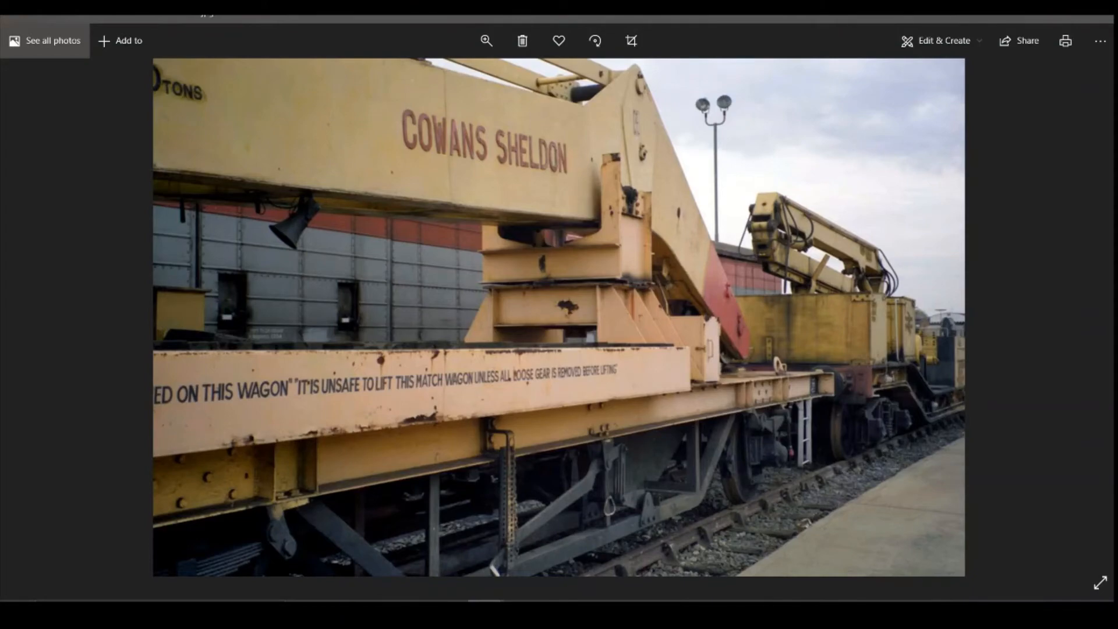
pyautogui.click(452, 609)
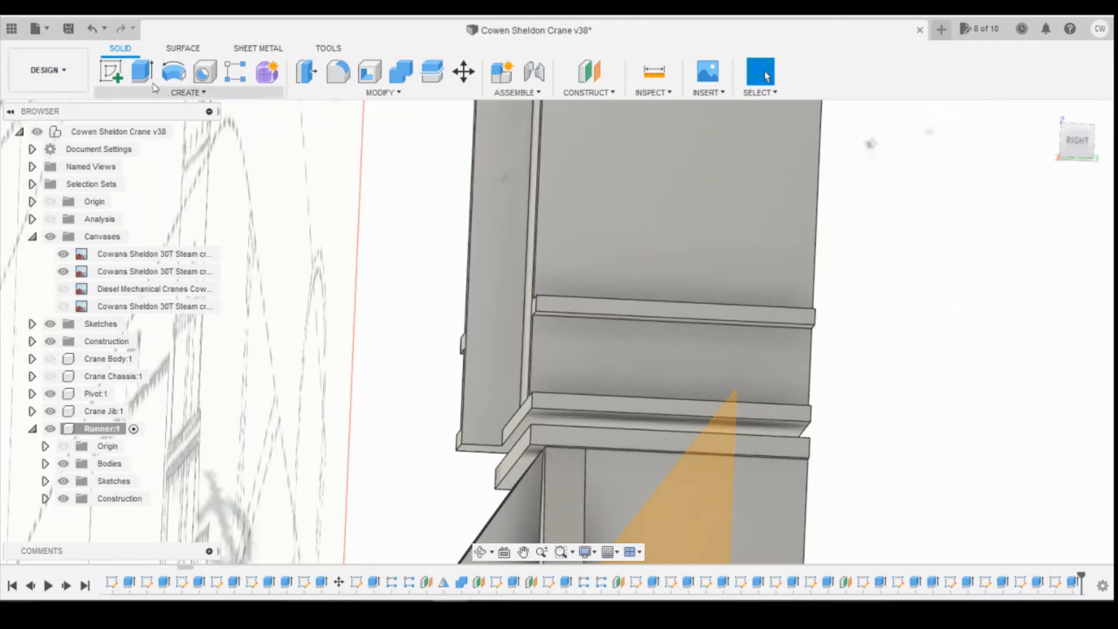
pyautogui.click(111, 72)
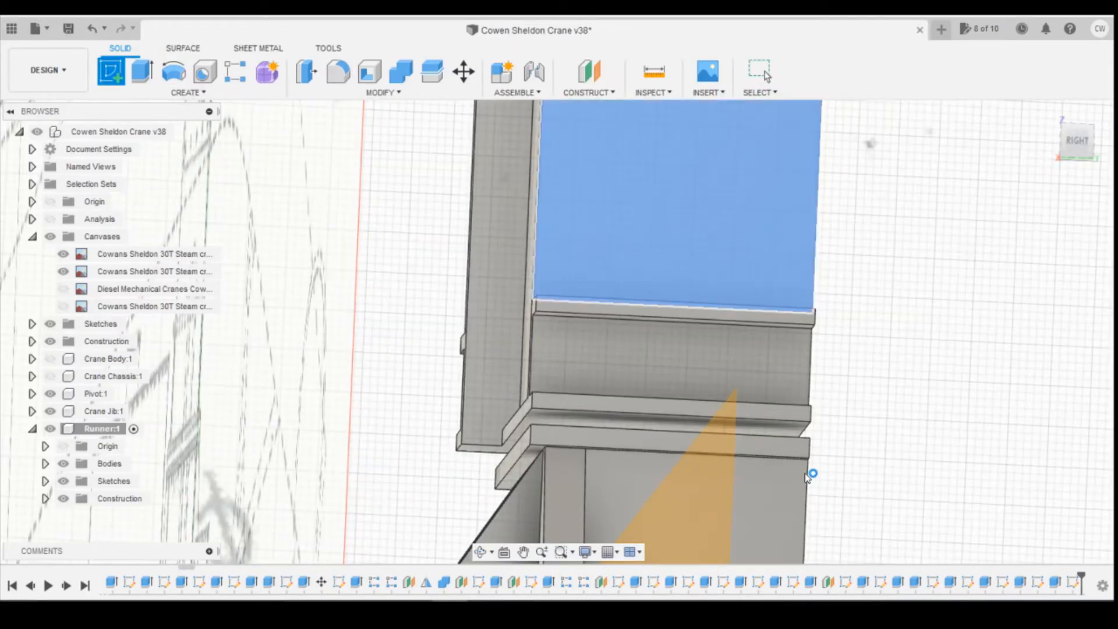
pyautogui.click(731, 268)
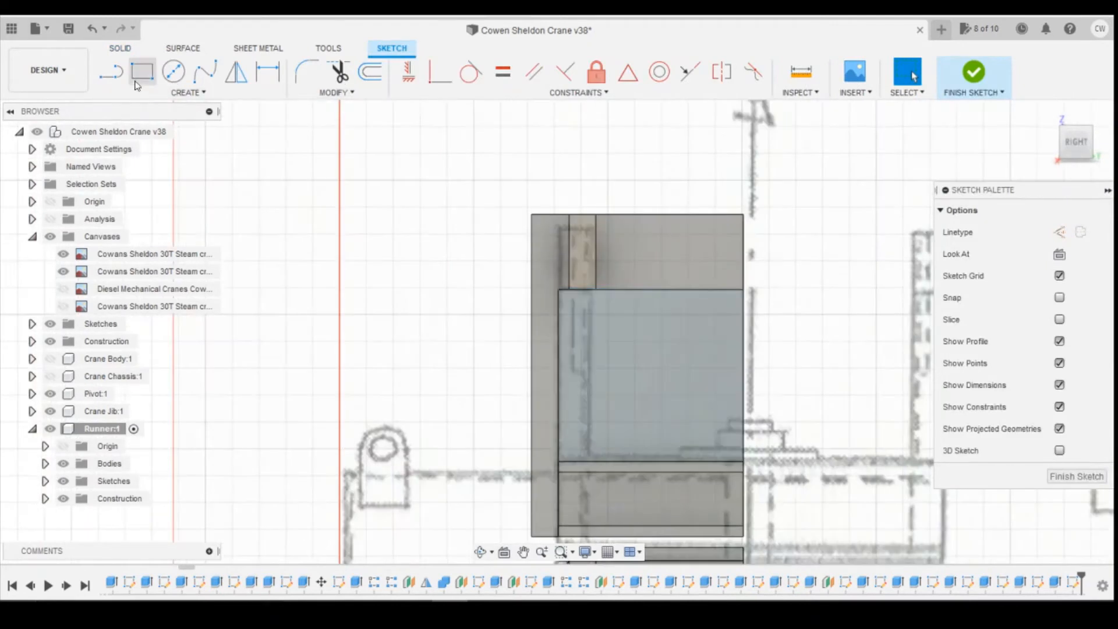
pyautogui.click(111, 72)
pyautogui.click(614, 291)
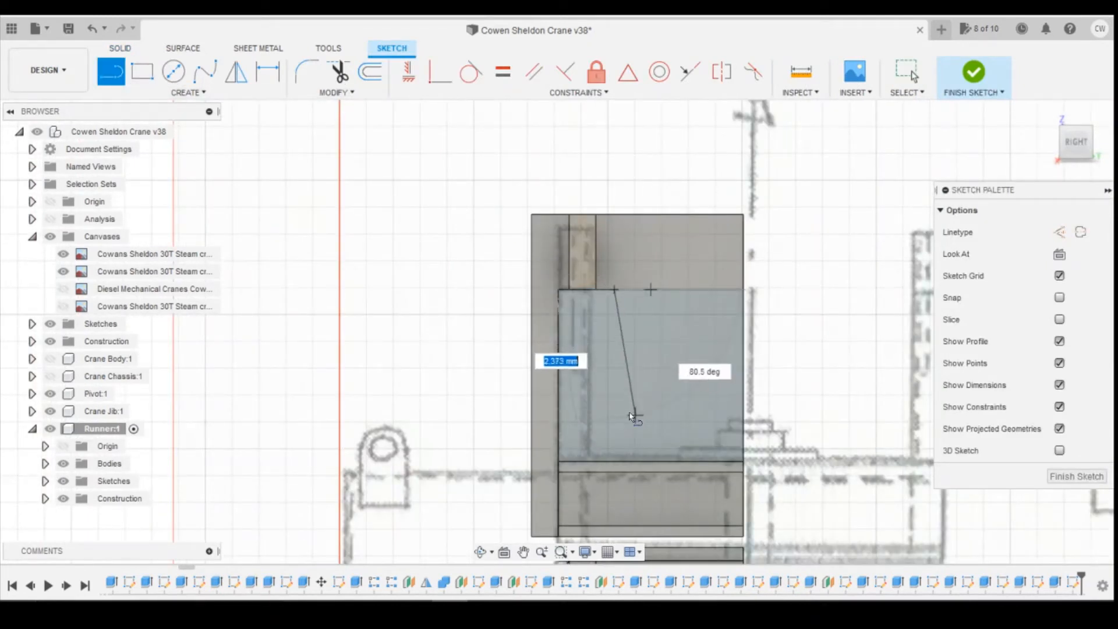
pyautogui.click(621, 406)
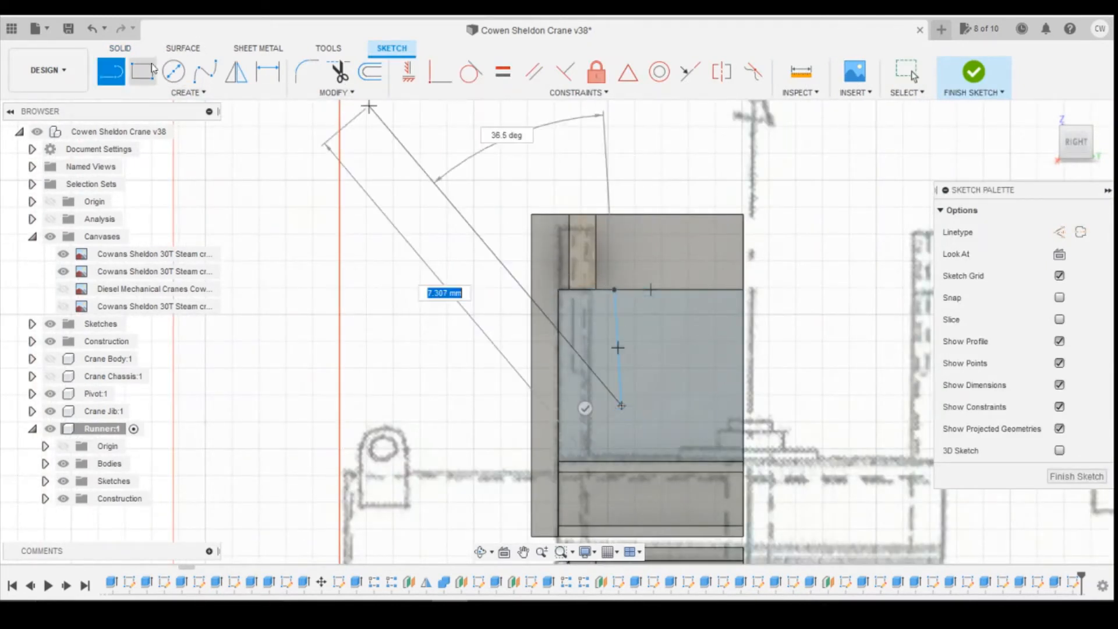
pyautogui.press('Escape')
pyautogui.click(90, 34)
# Sketch a vertical line down from the side face's upper edge and align it vertically with the upright's inner edge.
pyautogui.click(111, 73)
pyautogui.click(615, 290)
pyautogui.click(615, 386)
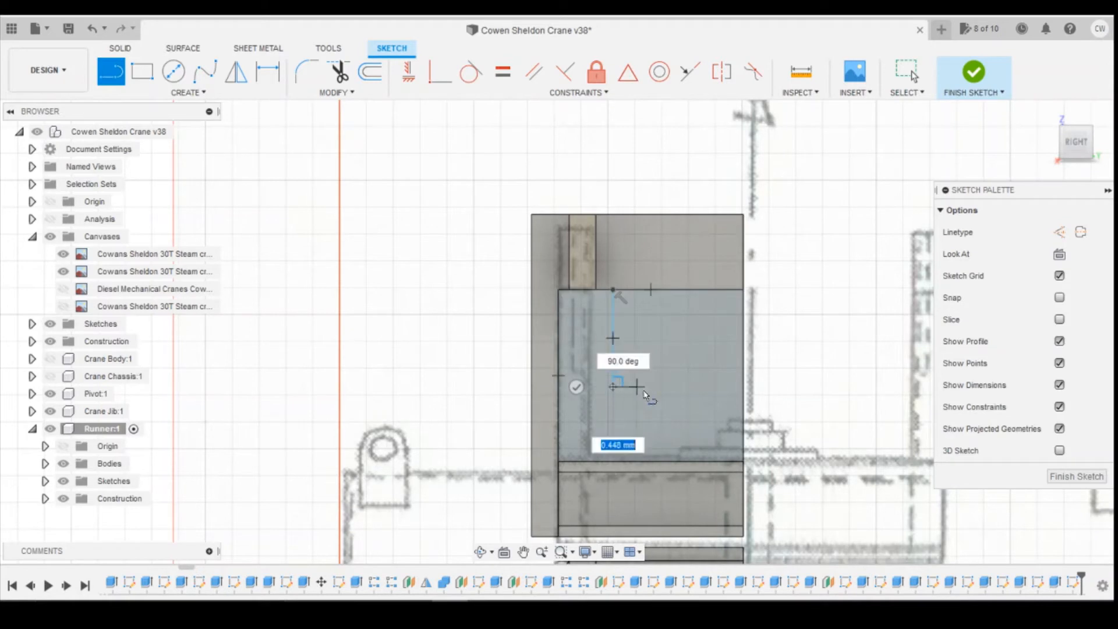
pyautogui.click(408, 71)
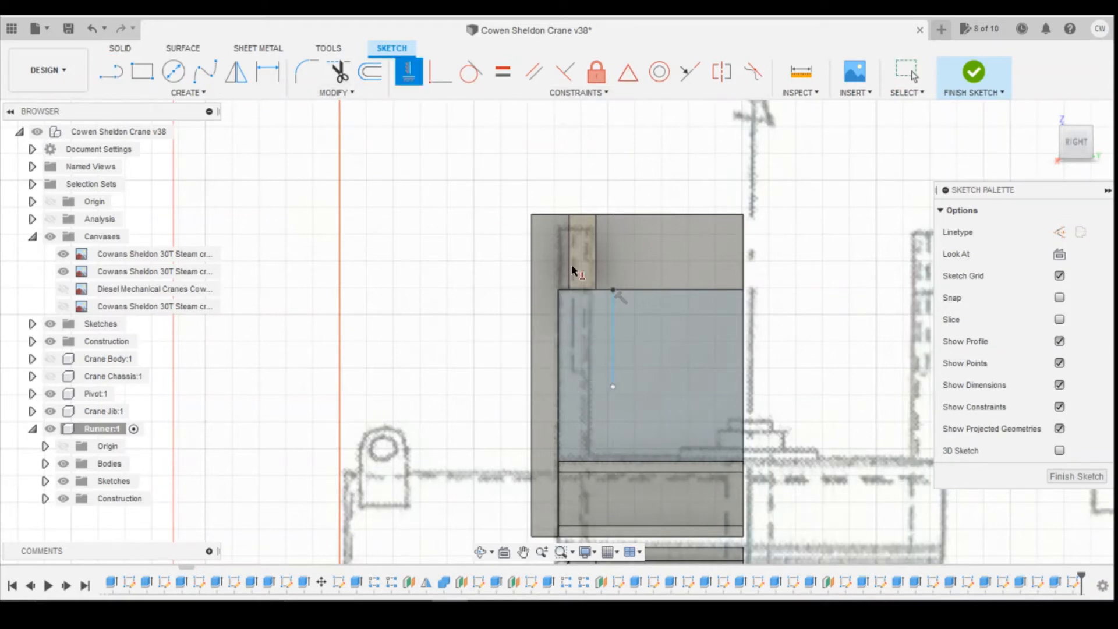
pyautogui.click(609, 288)
pyautogui.click(596, 215)
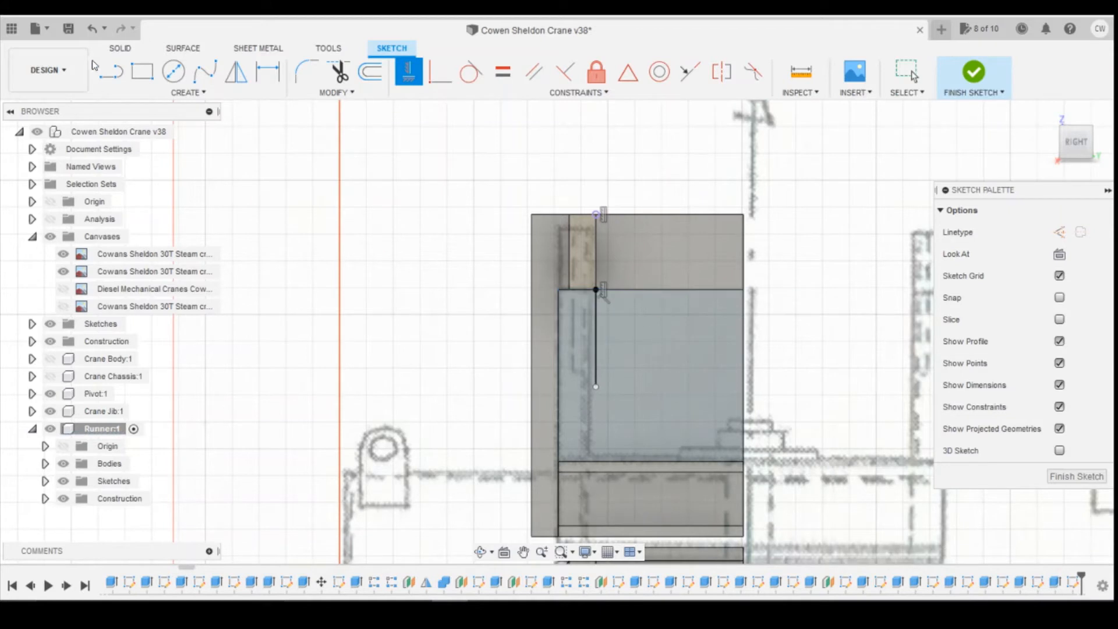
# Check the crane reference photo and draw a sloping line from the side face's lower edge up to the vertical line.
pyautogui.click(110, 72)
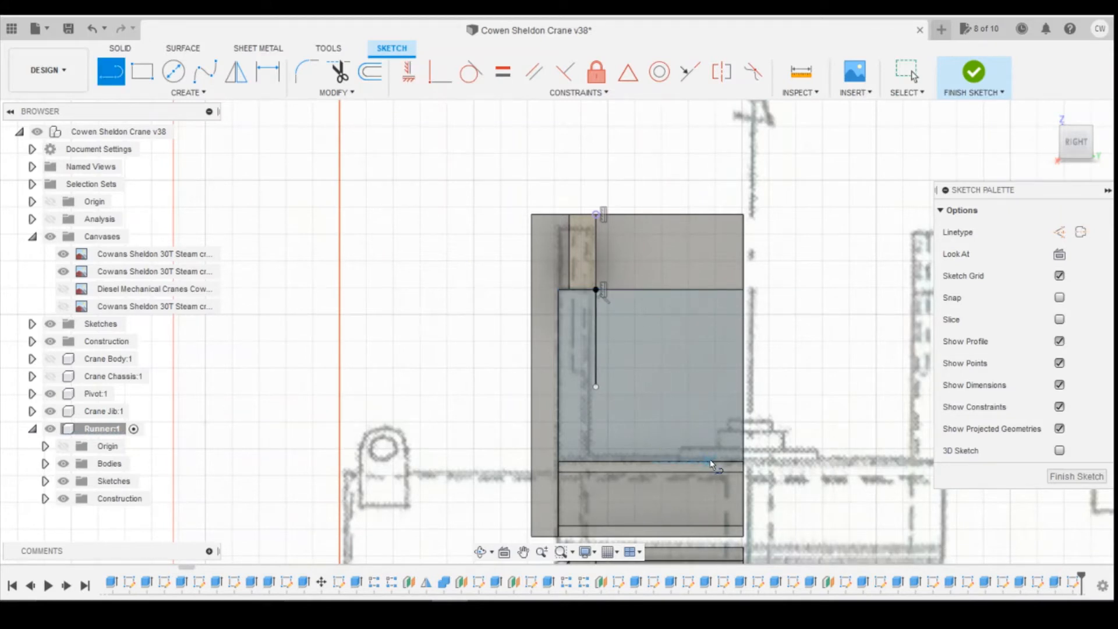
pyautogui.click(484, 575)
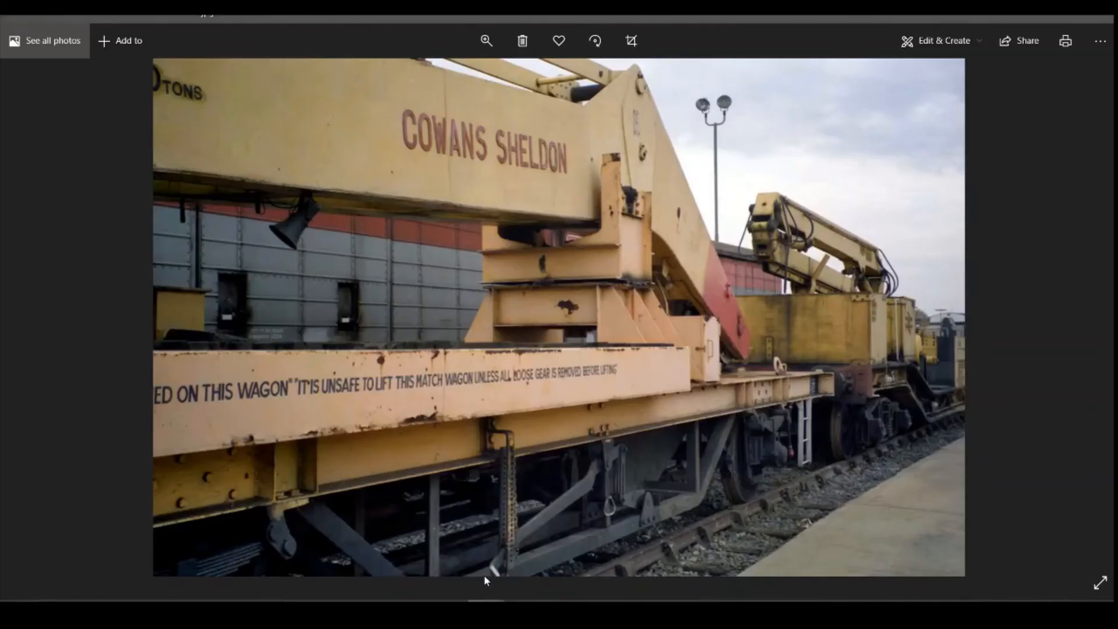
pyautogui.click(450, 610)
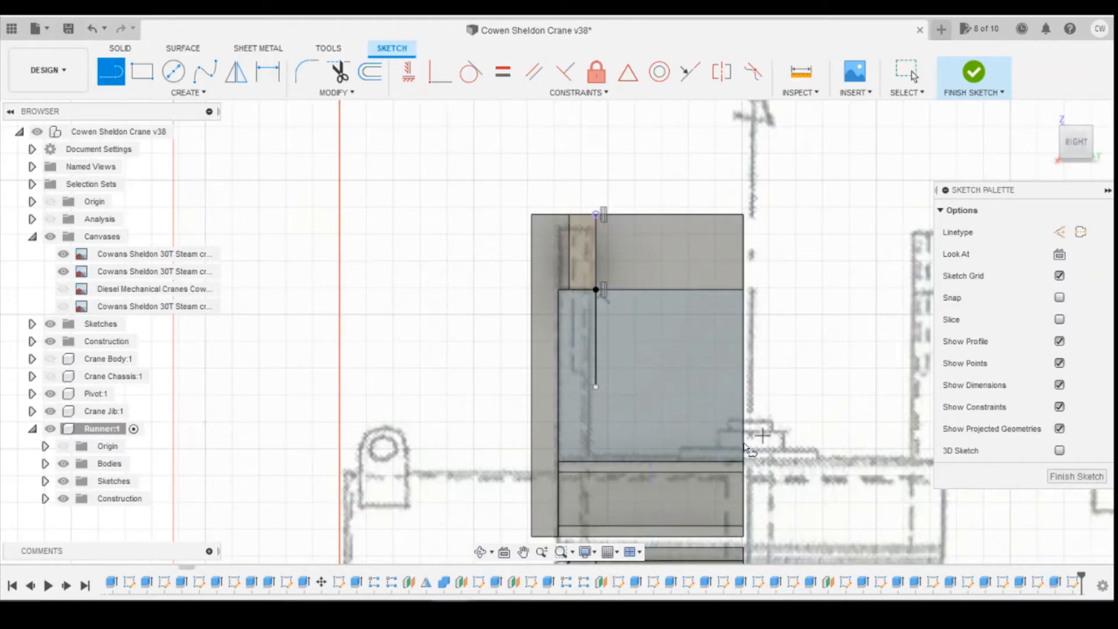
pyautogui.click(696, 461)
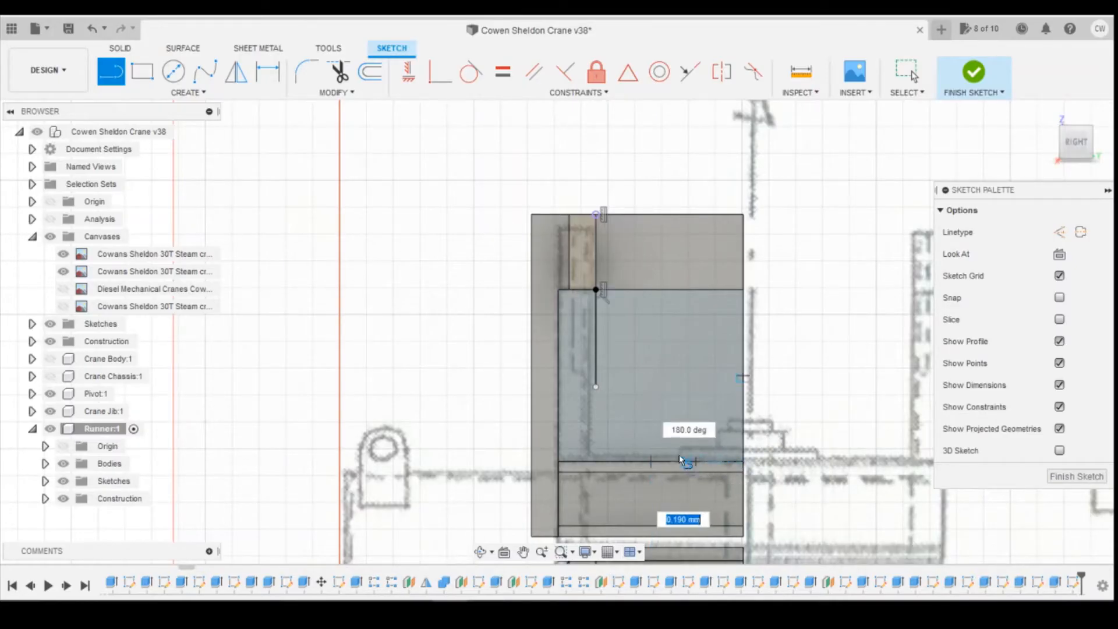
pyautogui.click(596, 429)
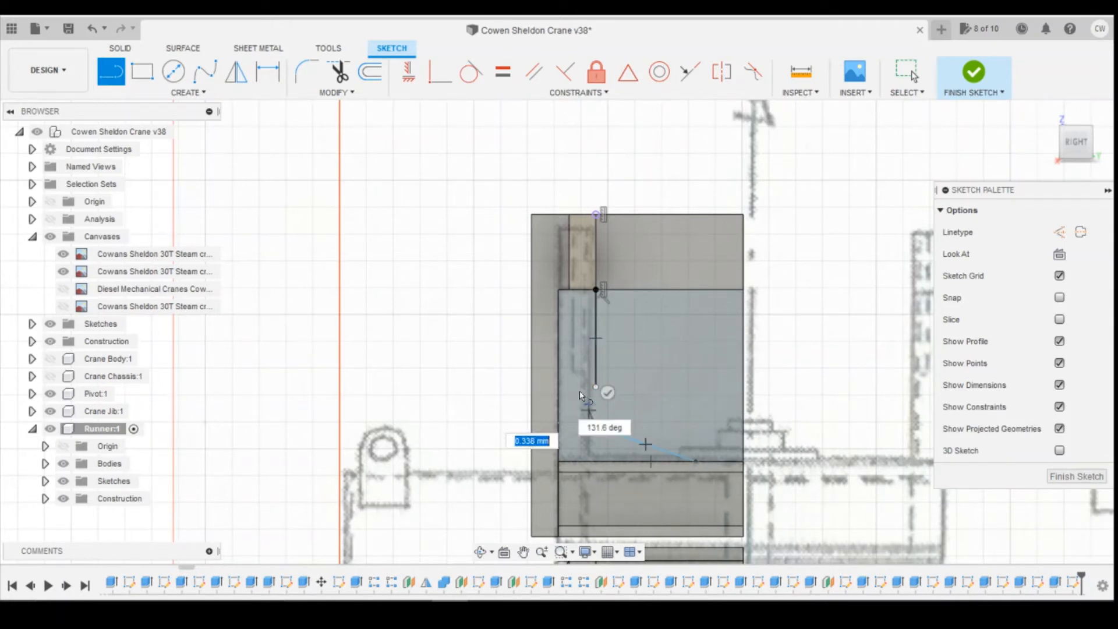
pyautogui.press('Escape')
pyautogui.press('Escape')
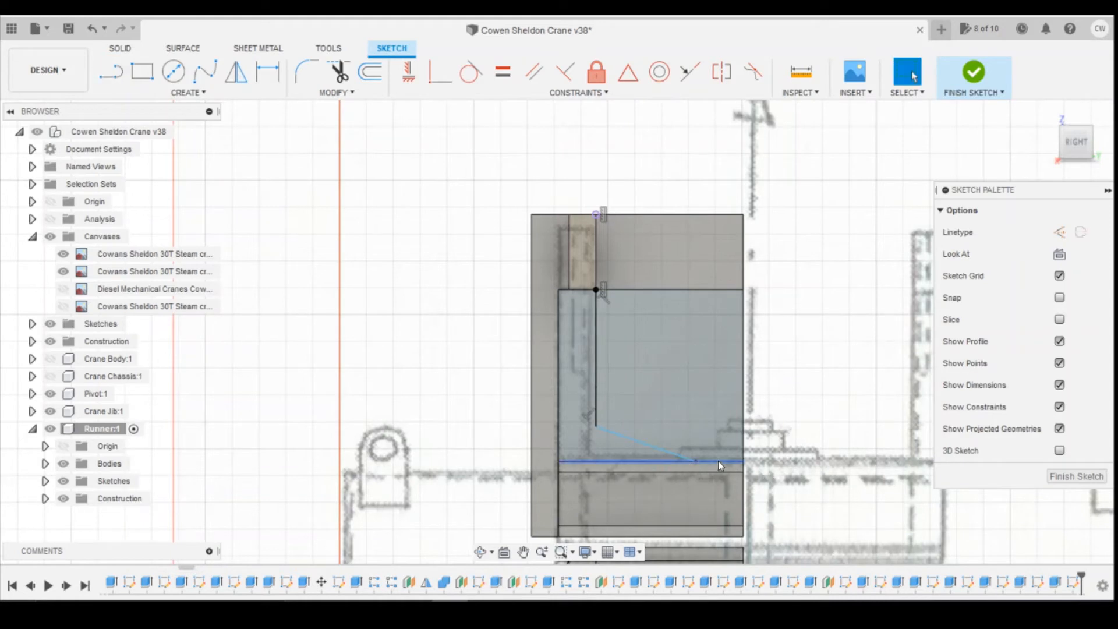
# Dimension the sloping line's lower end 1 mm from the outer corner of the side face.
pyautogui.press('d')
pyautogui.keyDown('ctrl'); pyautogui.click(696, 462); pyautogui.keyUp('ctrl')
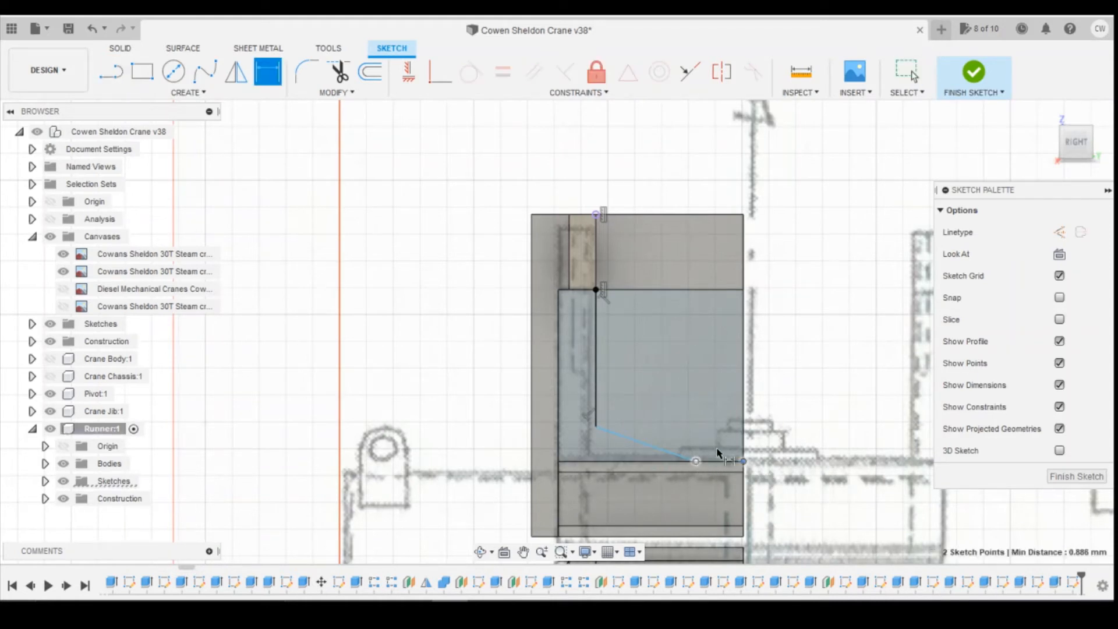
pyautogui.click(730, 428)
pyautogui.write('1')
pyautogui.press('Return')
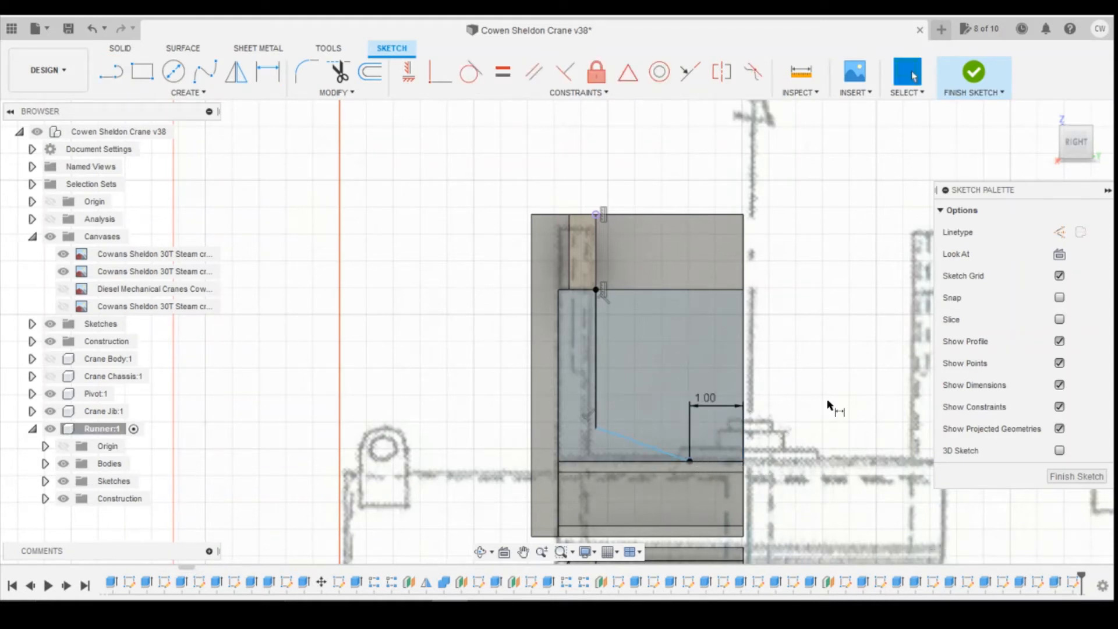
# Dimension the angle between the sloping line and the face's lower edge as 20 degrees.
pyautogui.press('d')
pyautogui.click(614, 460)
pyautogui.click(582, 456)
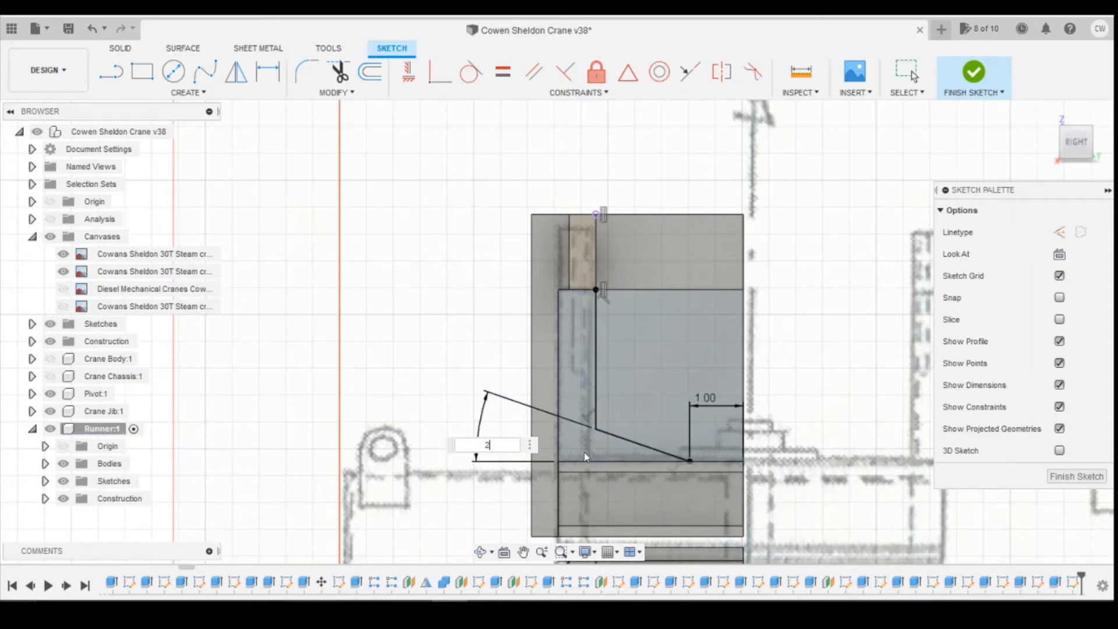
pyautogui.press('Return')
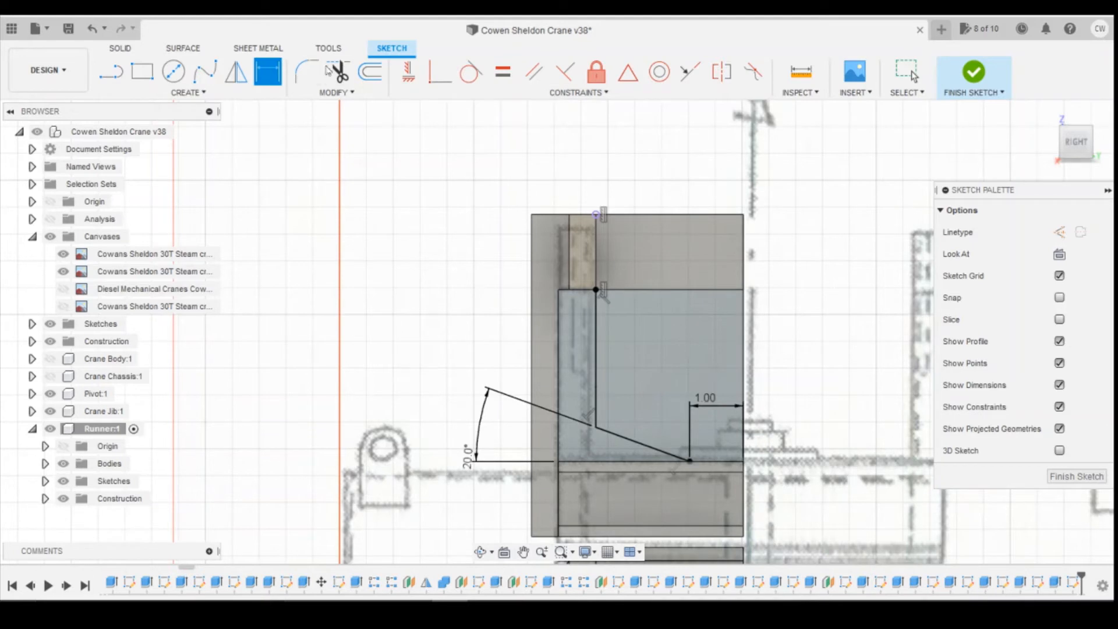
# Fillet the corner between the vertical and sloping lines with a 1 mm radius.
pyautogui.click(308, 72)
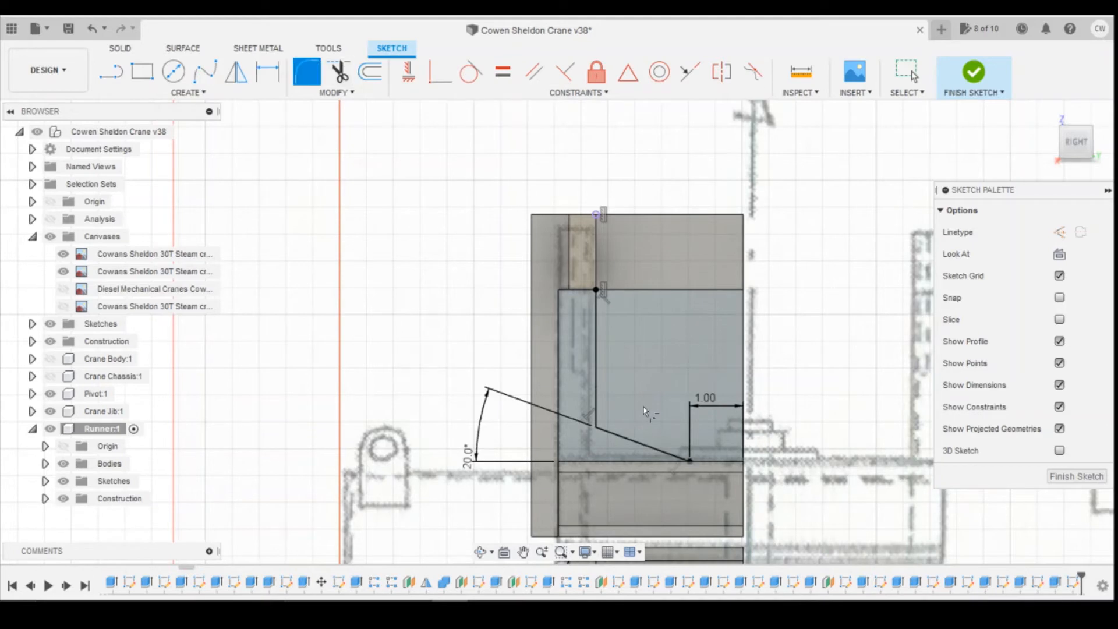
pyautogui.click(597, 426)
pyautogui.moveTo(590, 430); pyautogui.dragTo(597, 424)
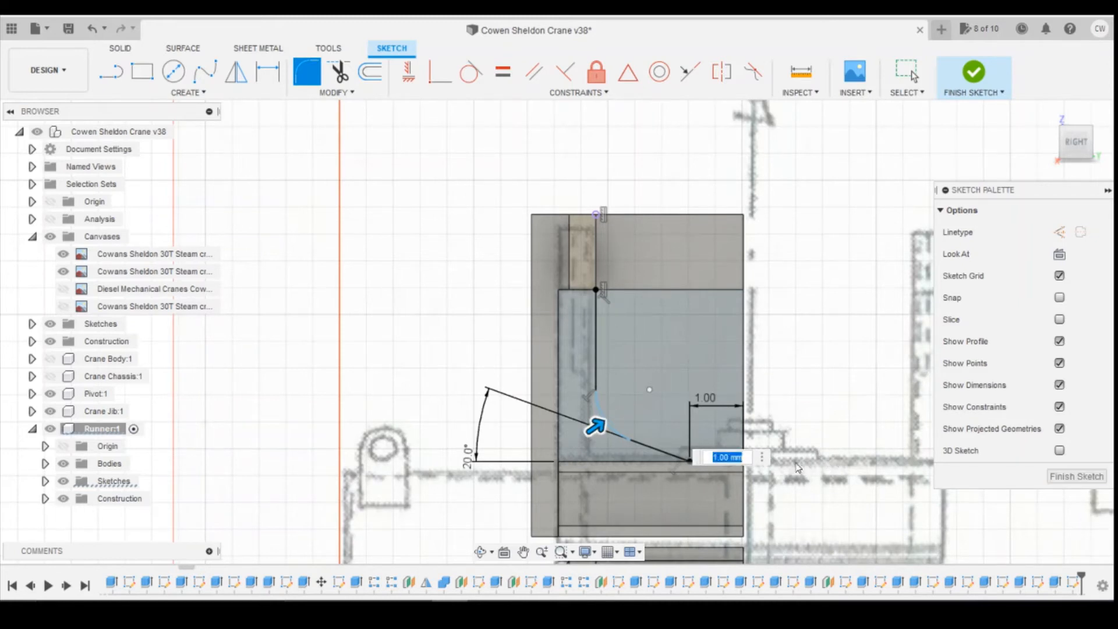
pyautogui.press('Return')
# Extrude the large profile outside the curved outline 6.5 mm as a cut through both side plates.
pyautogui.click(711, 345)
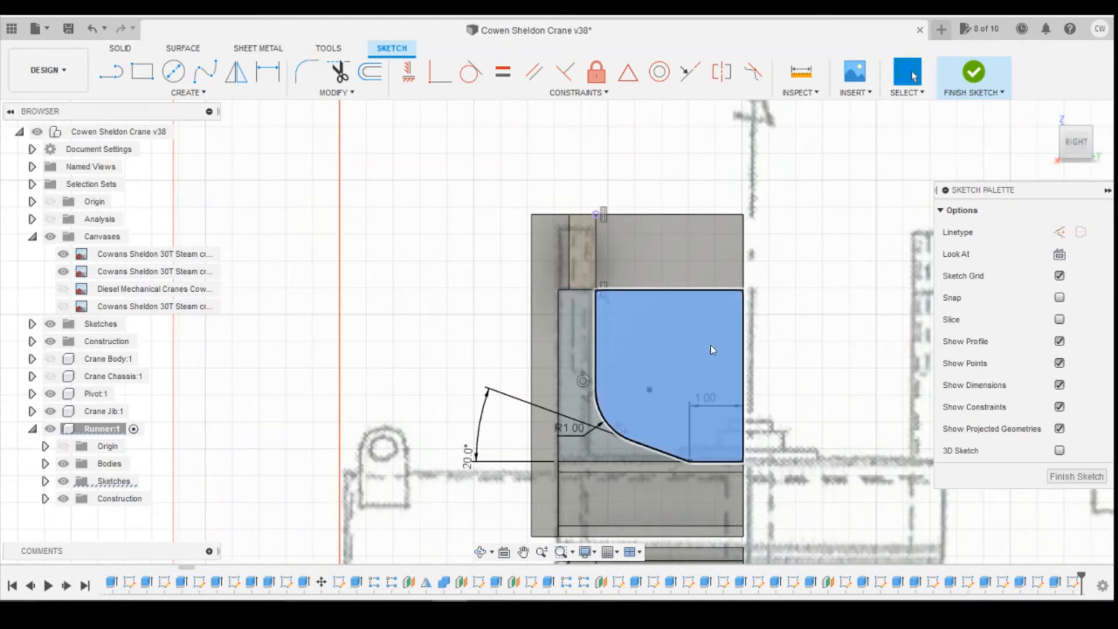
pyautogui.rightClick(710, 345)
pyautogui.click(693, 415)
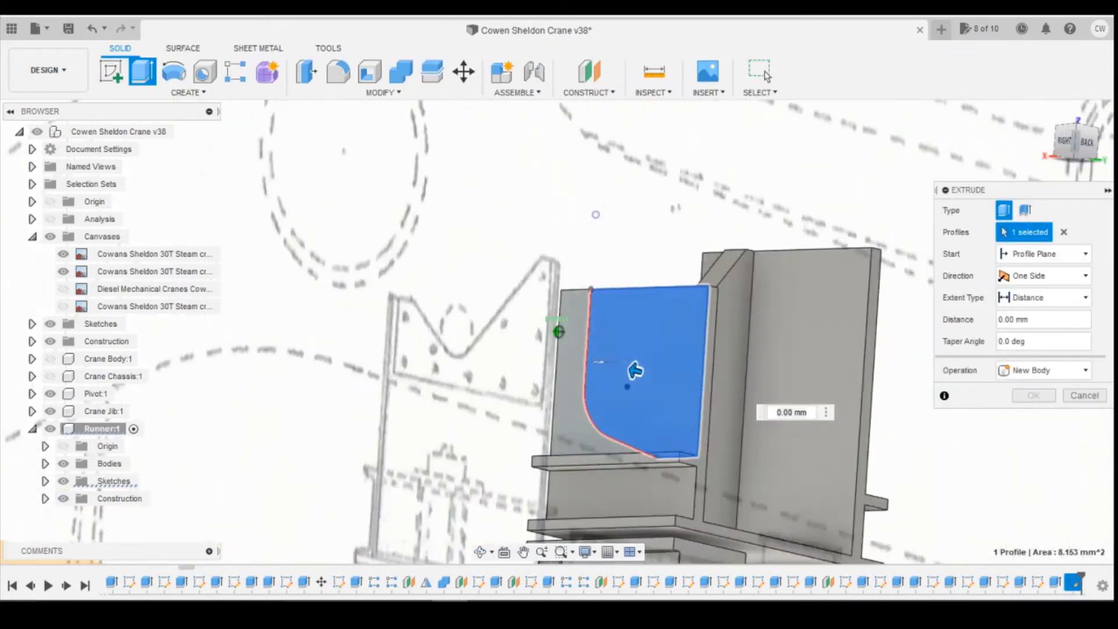
pyautogui.moveTo(603, 386); pyautogui.dragTo(890, 377)
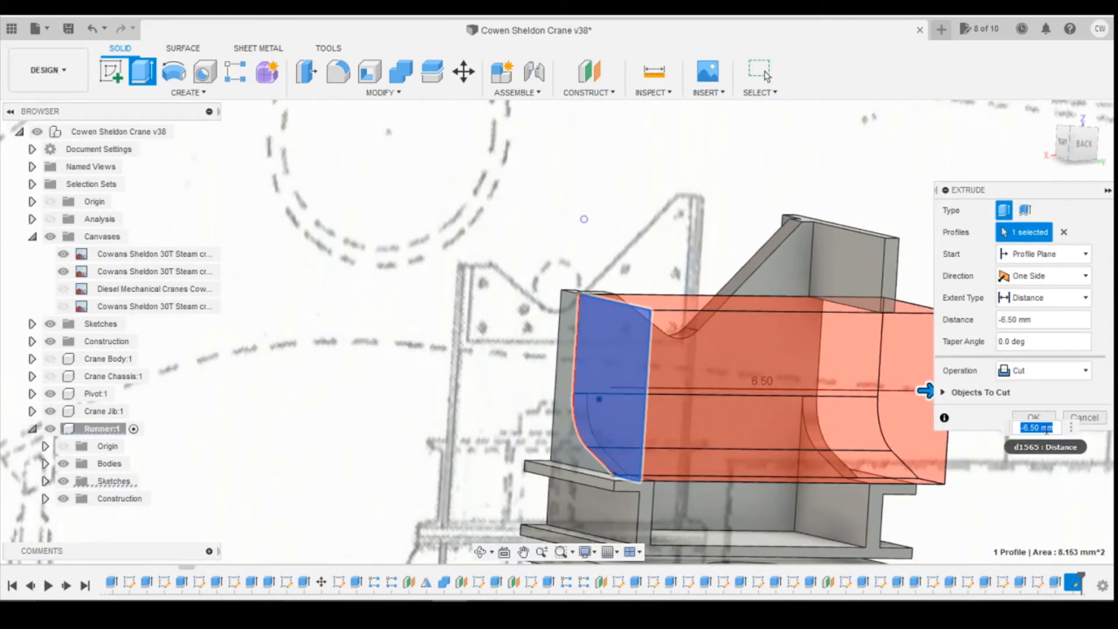
pyautogui.click(1043, 417)
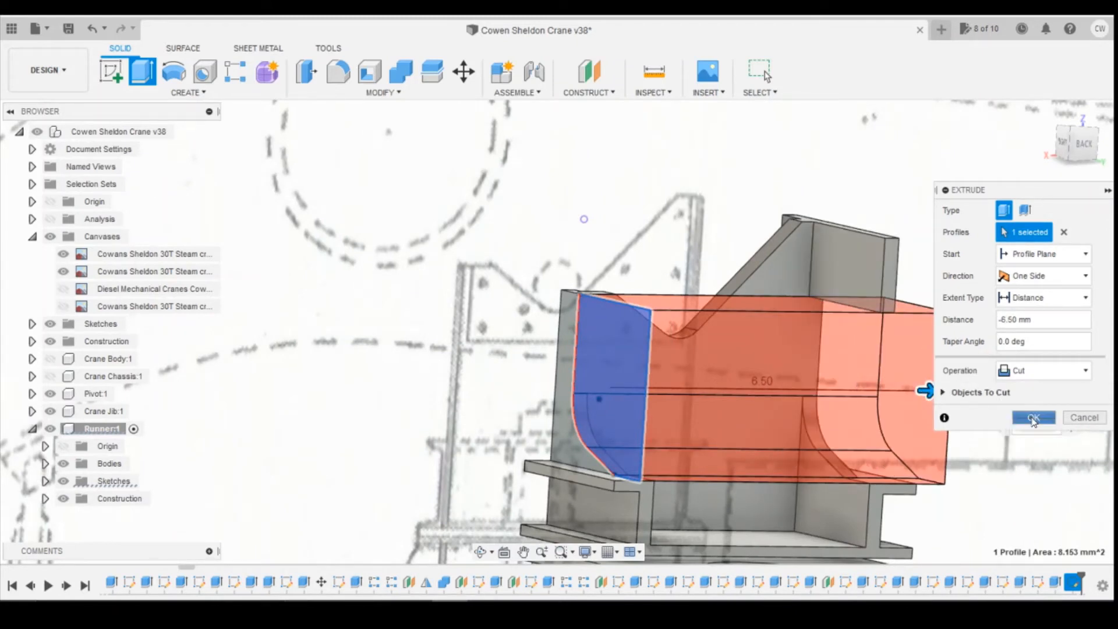
# Remove the leftover block beside the notched plate by extruding its underside face 3 mm as a cut.
pyautogui.moveTo(1075, 153); pyautogui.dragTo(1071, 106)
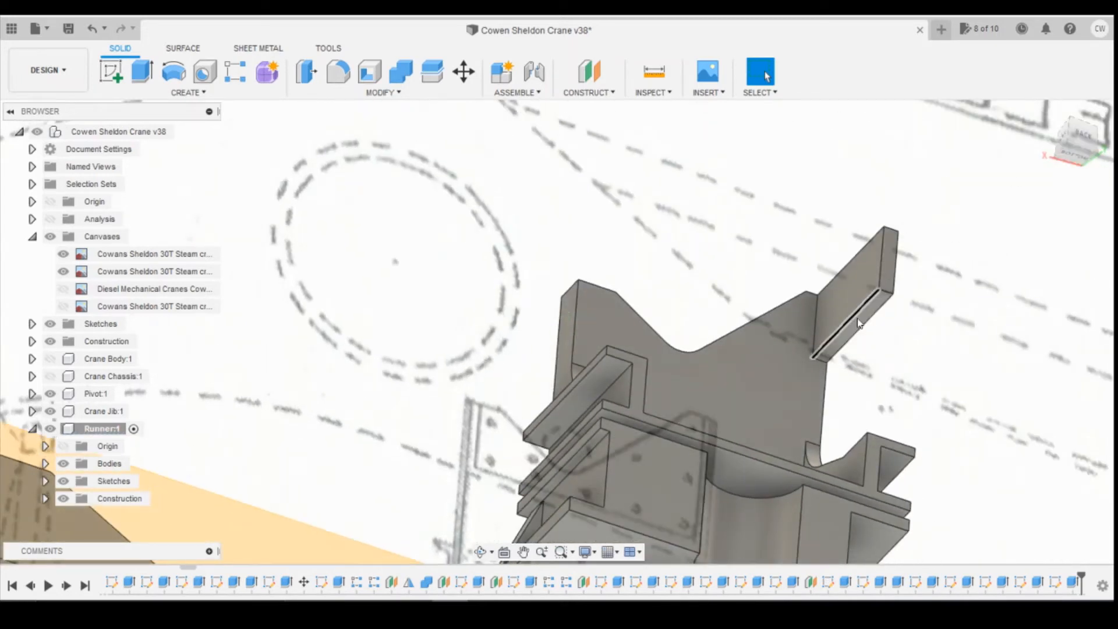
pyautogui.click(863, 324)
pyautogui.rightClick(863, 323)
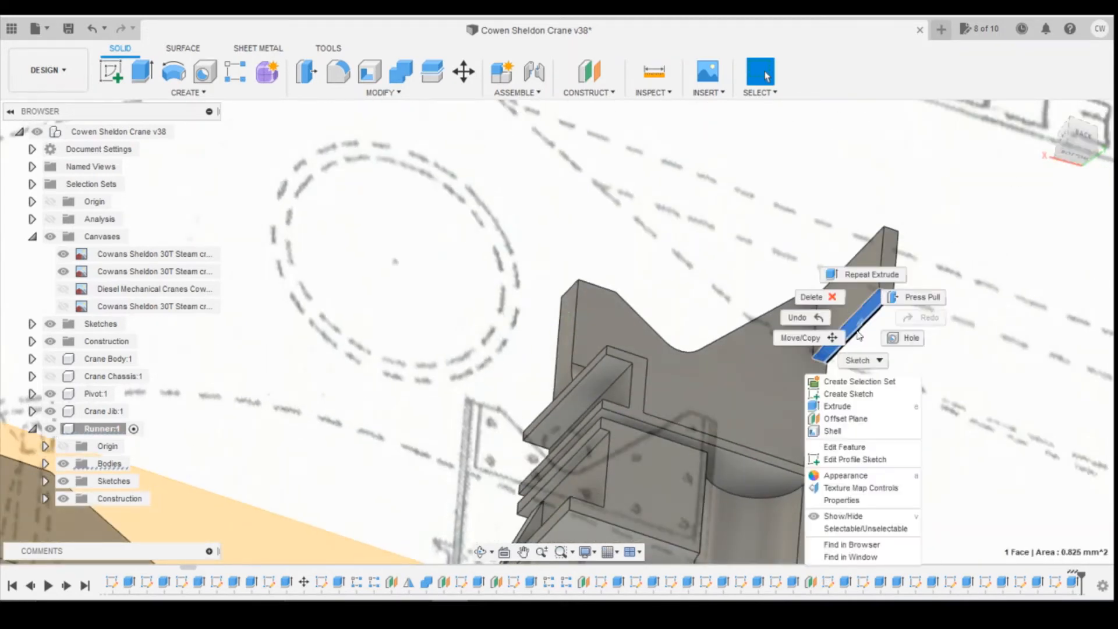
pyautogui.click(861, 274)
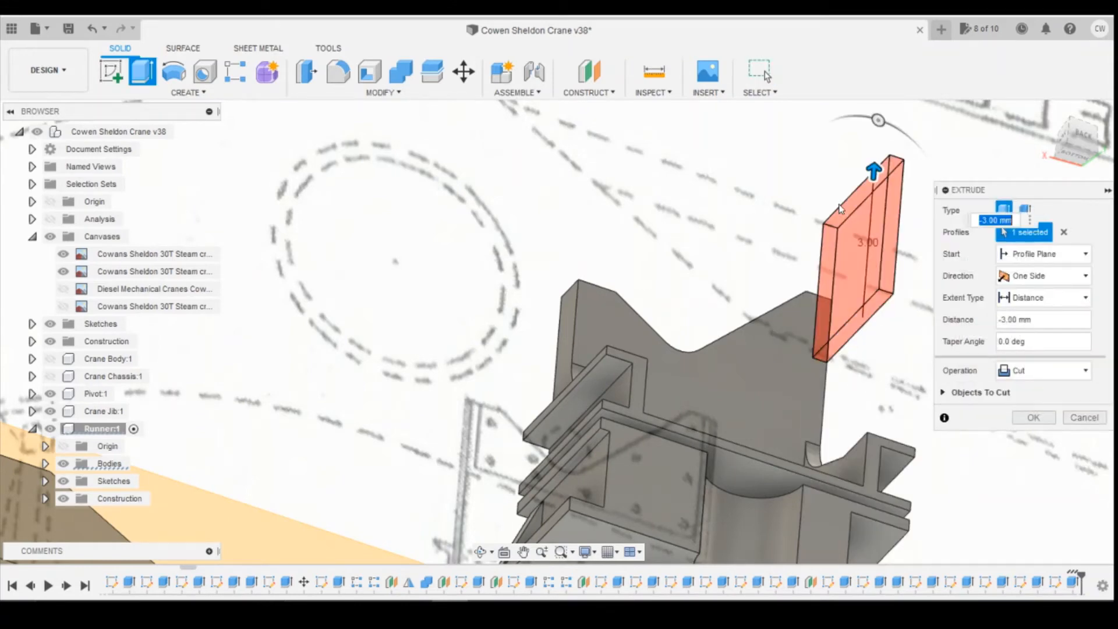
pyautogui.click(1033, 418)
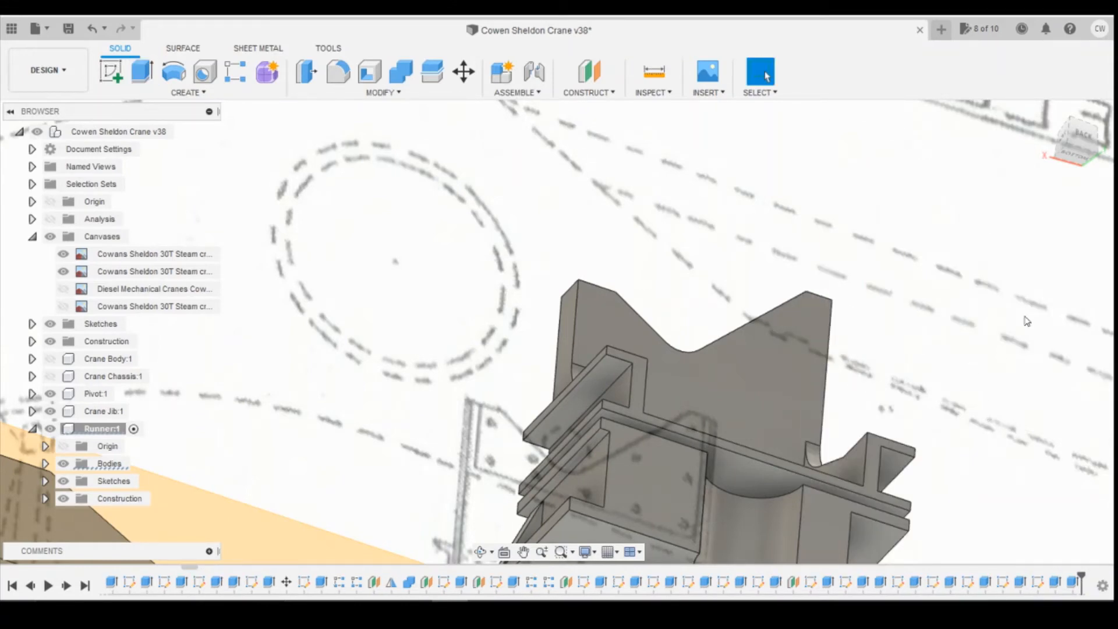
# Start a sketch on the floor face between the curved side plates and draw a circle centred on its outer edge's midpoint.
pyautogui.moveTo(1101, 166); pyautogui.dragTo(1114, 201)
pyautogui.scroll(3, 576, 304)
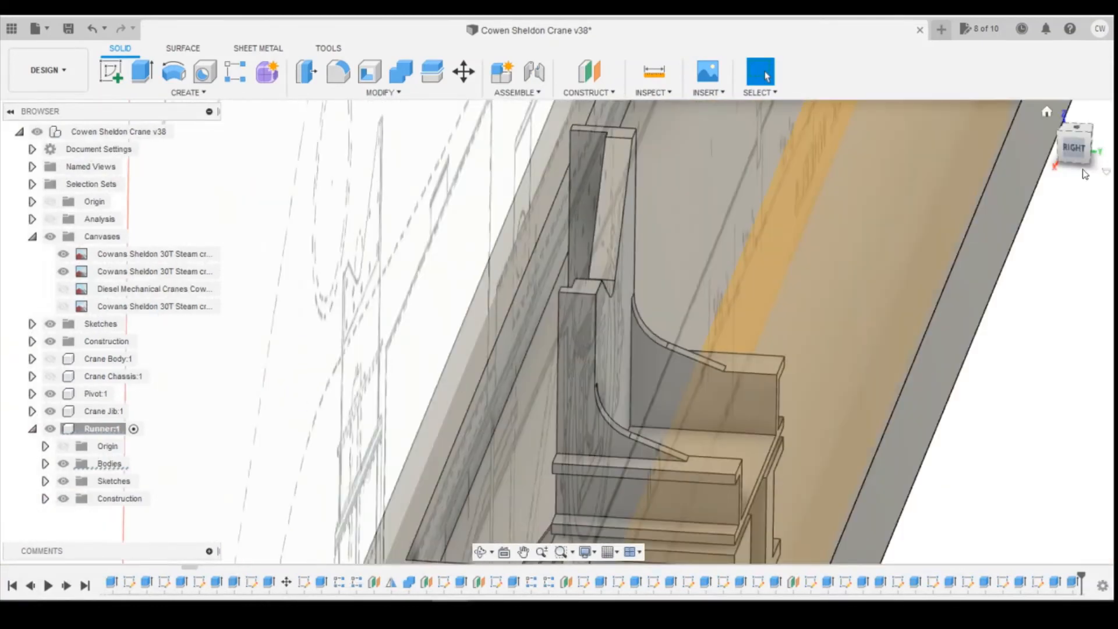
pyautogui.moveTo(1079, 154)
pyautogui.mouseDown()
pyautogui.moveTo(1032, 156)
pyautogui.moveTo(1078, 158)
pyautogui.moveTo(1077, 183)
pyautogui.moveTo(1067, 93)
pyautogui.mouseUp()
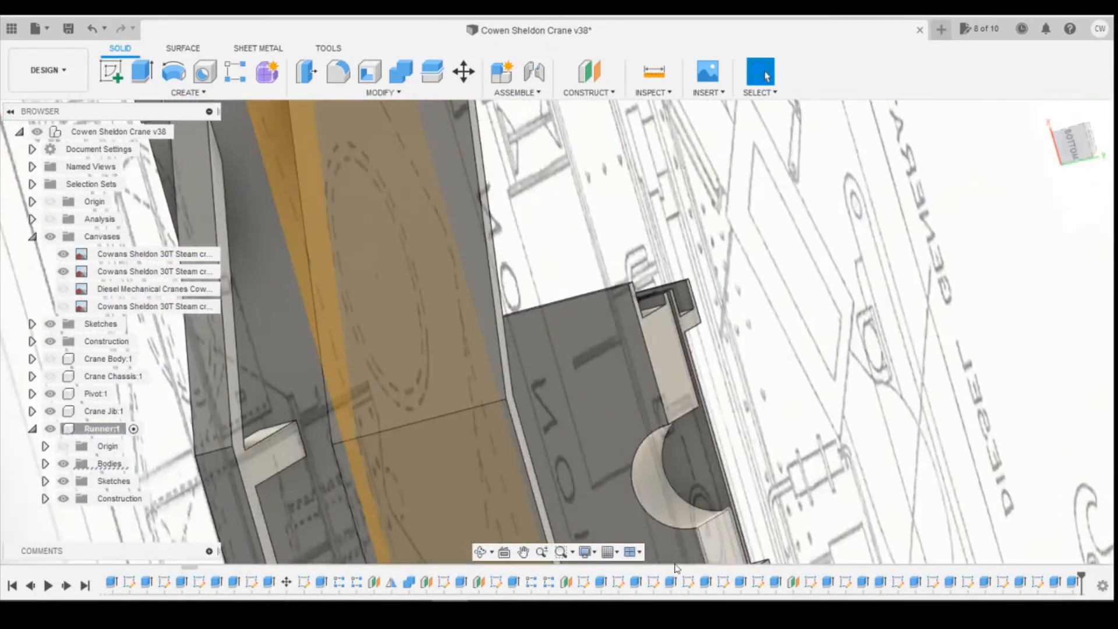
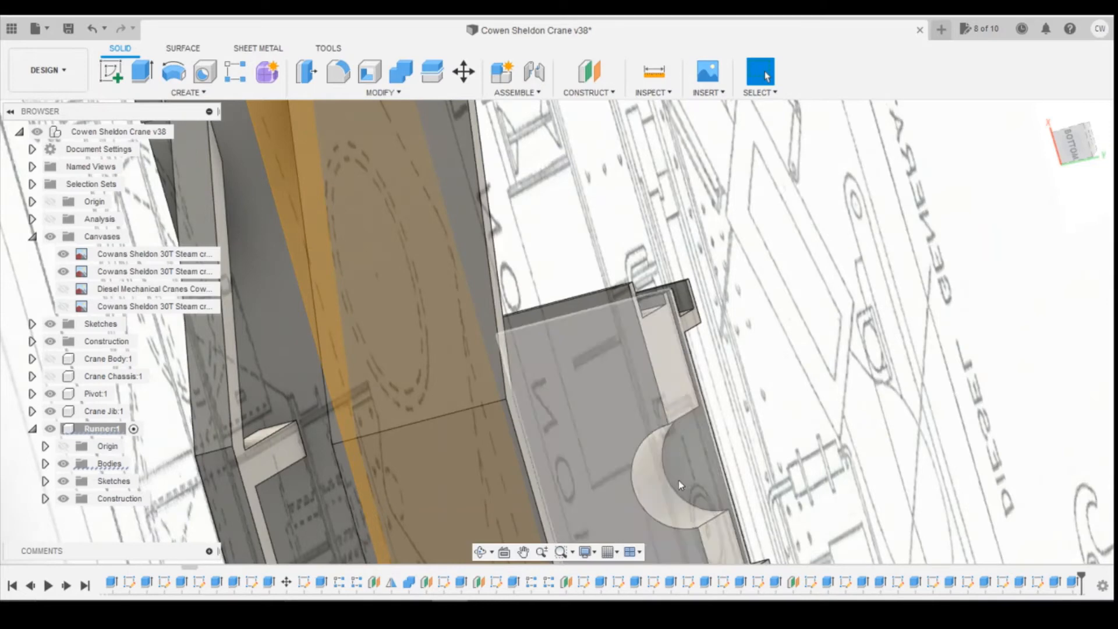
pyautogui.click(1068, 153)
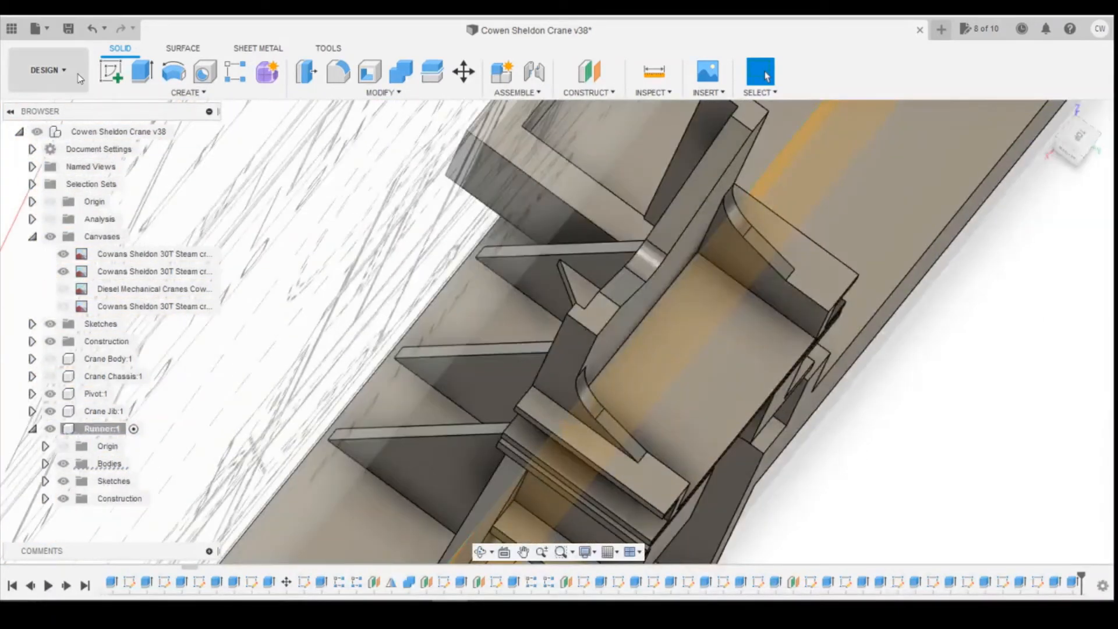
pyautogui.click(120, 79)
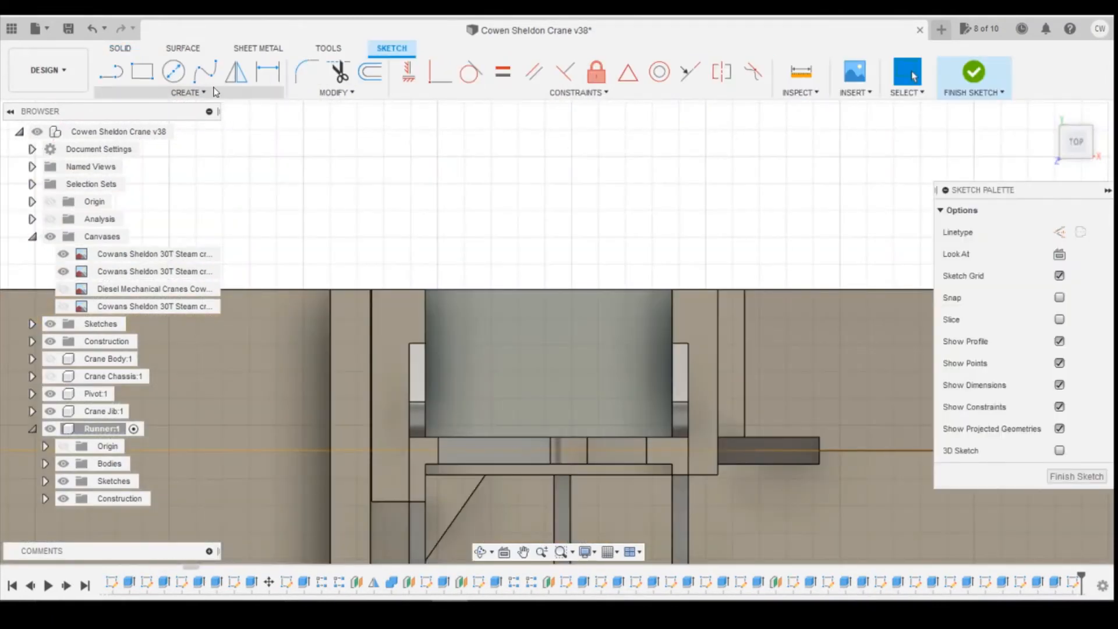
pyautogui.click(175, 74)
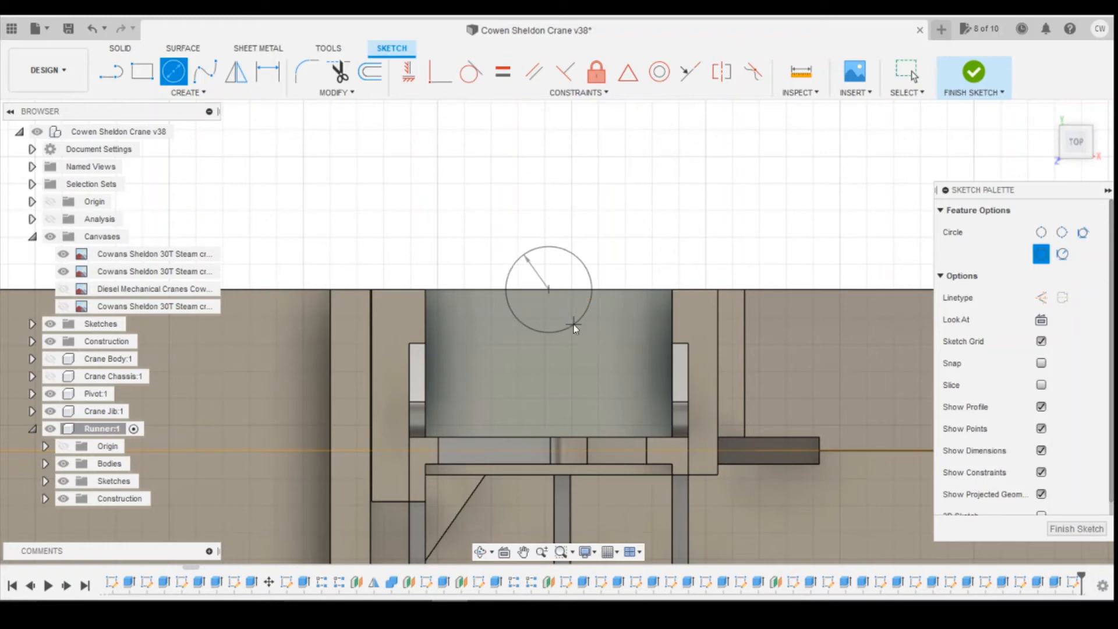
pyautogui.click(574, 326)
pyautogui.press('Escape')
# Extrude the half circle lying on the floor plate about 0.2 mm downward as a cut.
pyautogui.rightClick(539, 315)
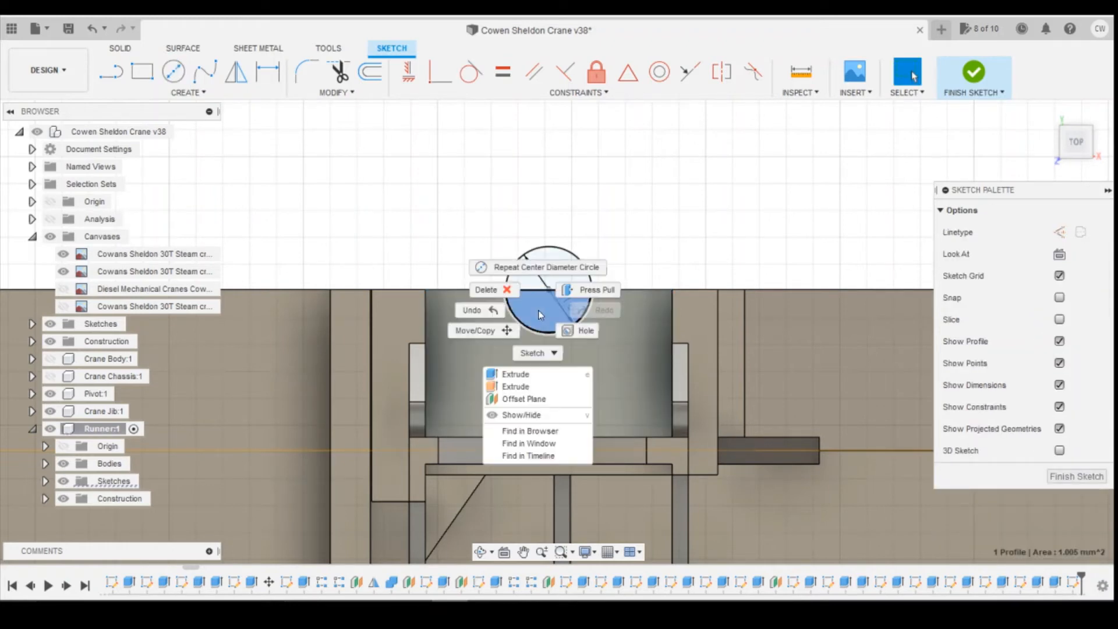
pyautogui.click(513, 373)
pyautogui.click(1059, 153)
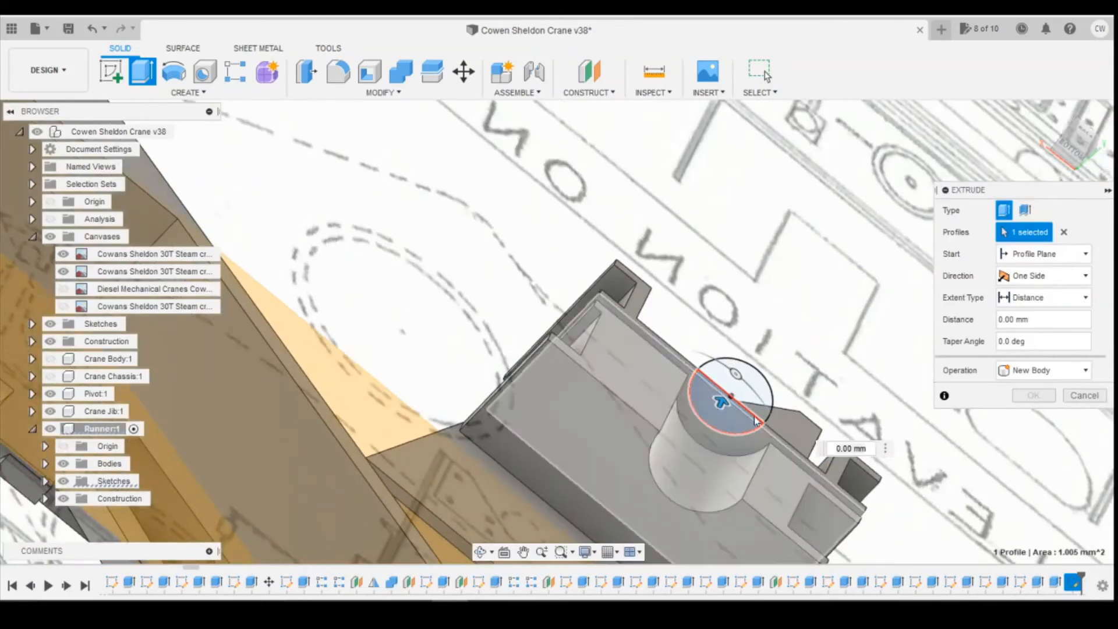
pyautogui.moveTo(730, 434)
pyautogui.mouseDown()
pyautogui.moveTo(726, 445)
pyautogui.moveTo(736, 438)
pyautogui.mouseUp()
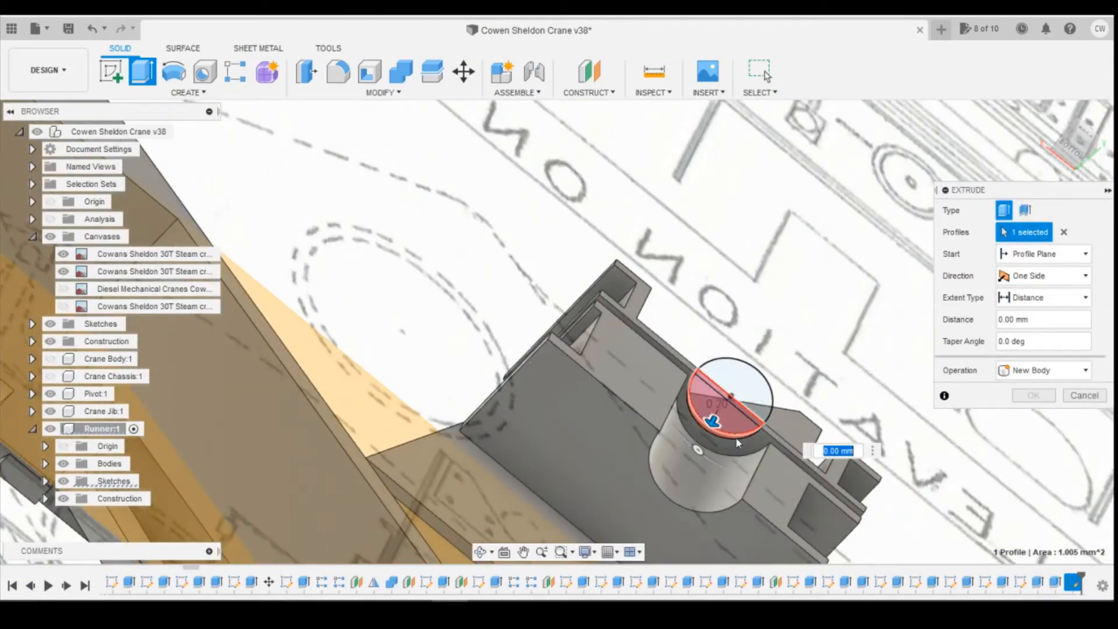
pyautogui.click(1025, 427)
# Inspect the semicircular cutout from below, then undo the cut and the circle sketched for it.
pyautogui.moveTo(1075, 145)
pyautogui.mouseDown()
pyautogui.moveTo(1081, 127)
pyautogui.moveTo(1077, 156)
pyautogui.moveTo(1074, 146)
pyautogui.mouseUp()
pyautogui.click(1077, 147)
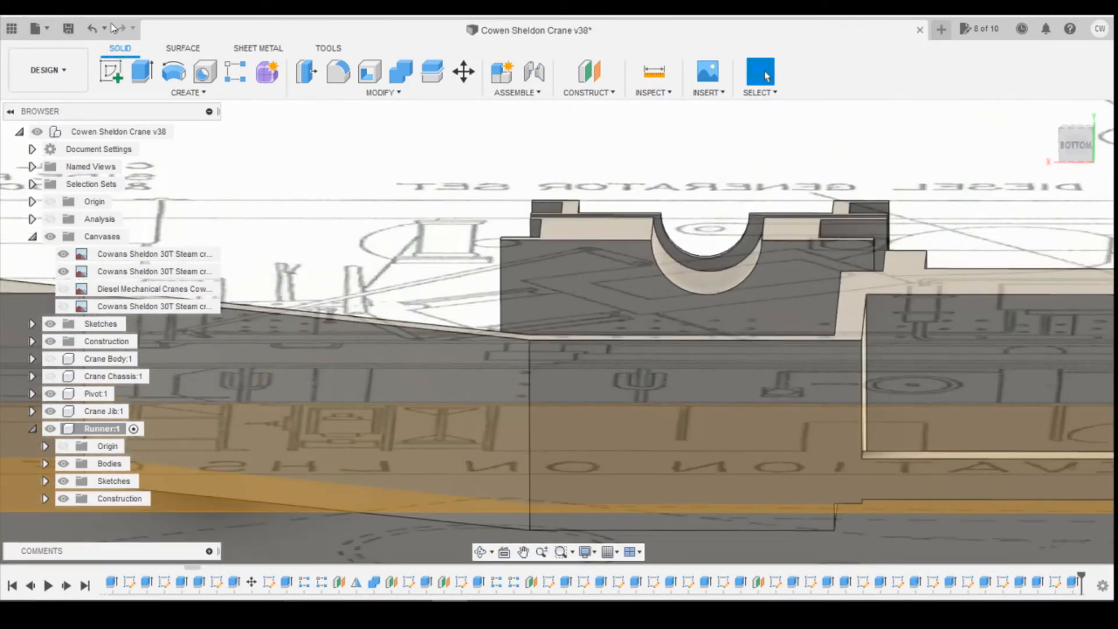
pyautogui.click(91, 30)
pyautogui.click(92, 32)
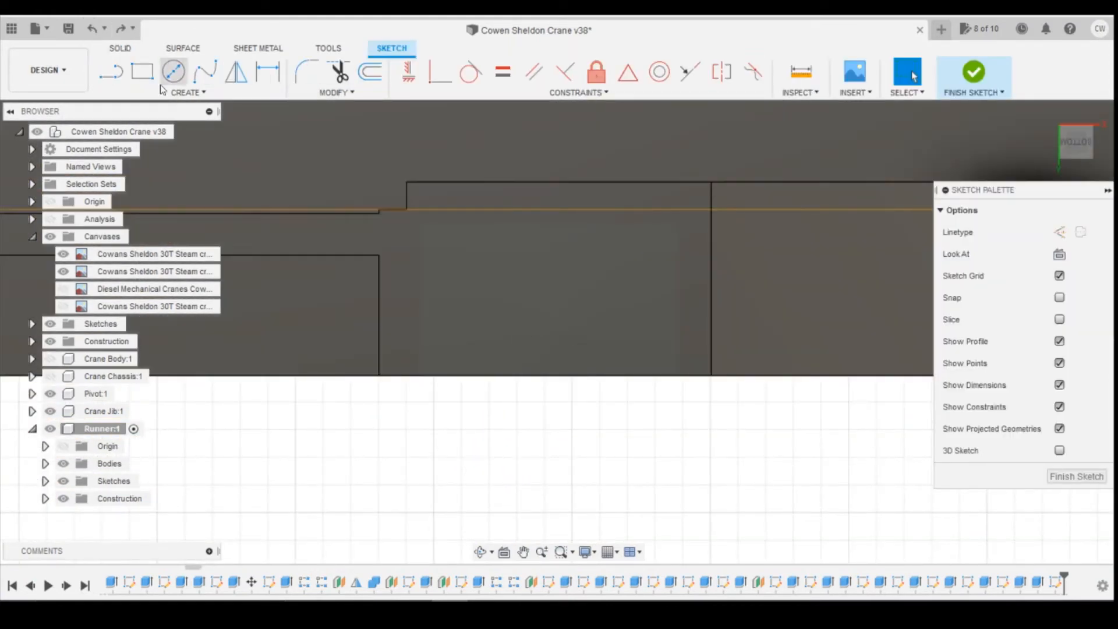
pyautogui.scroll(-5, 684, 330)
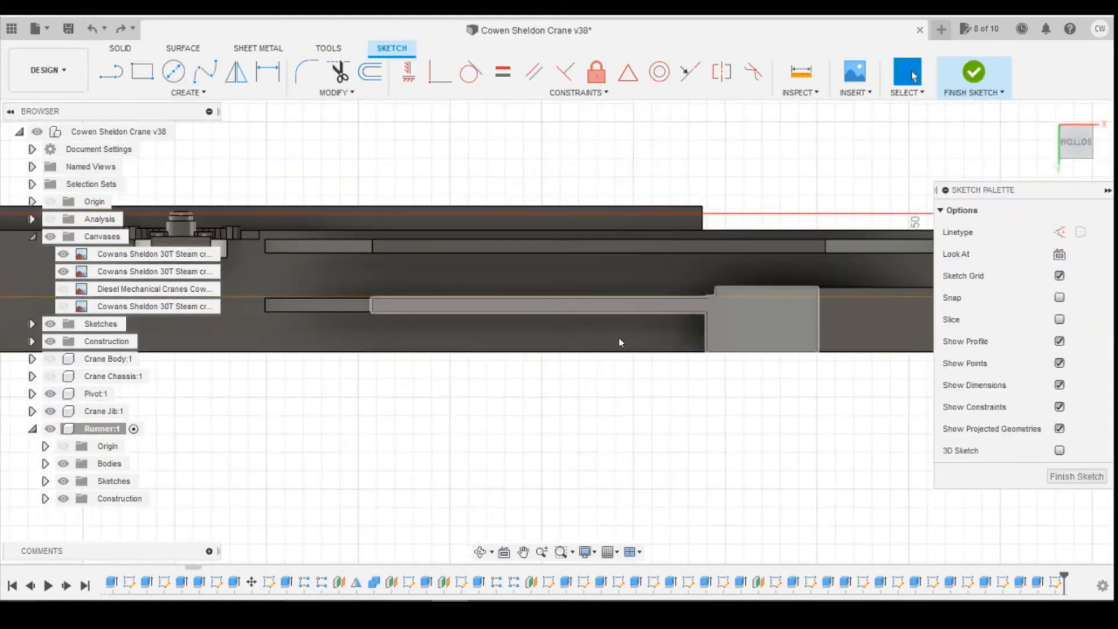
# Project the curved cutout face of the block beneath the floor plate into the floor sketch.
pyautogui.scroll(-3, 614, 348)
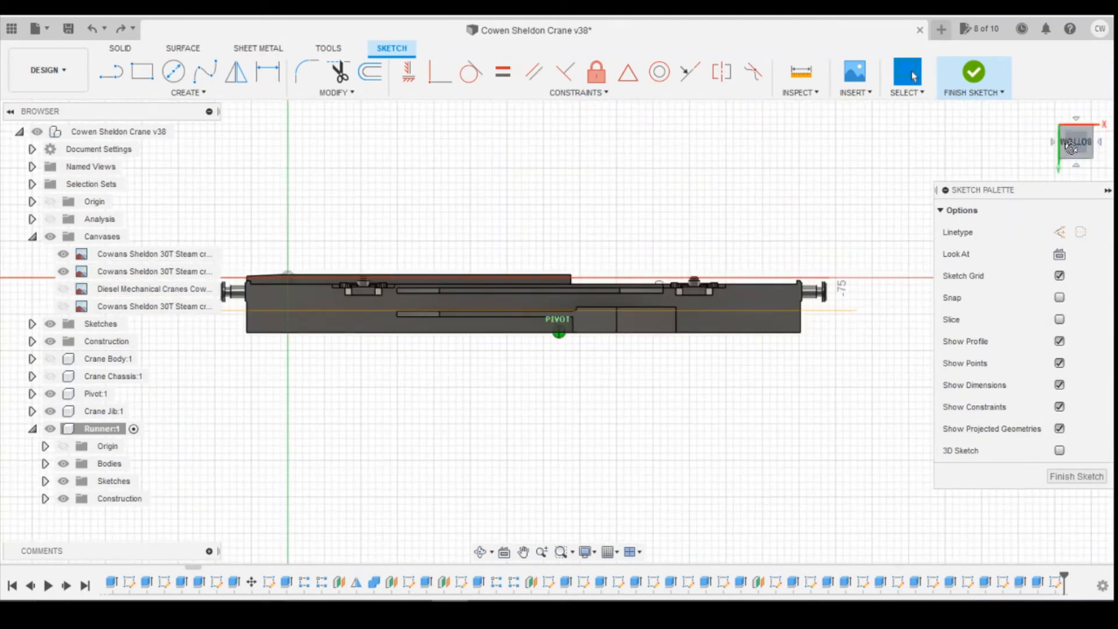
pyautogui.click(1072, 144)
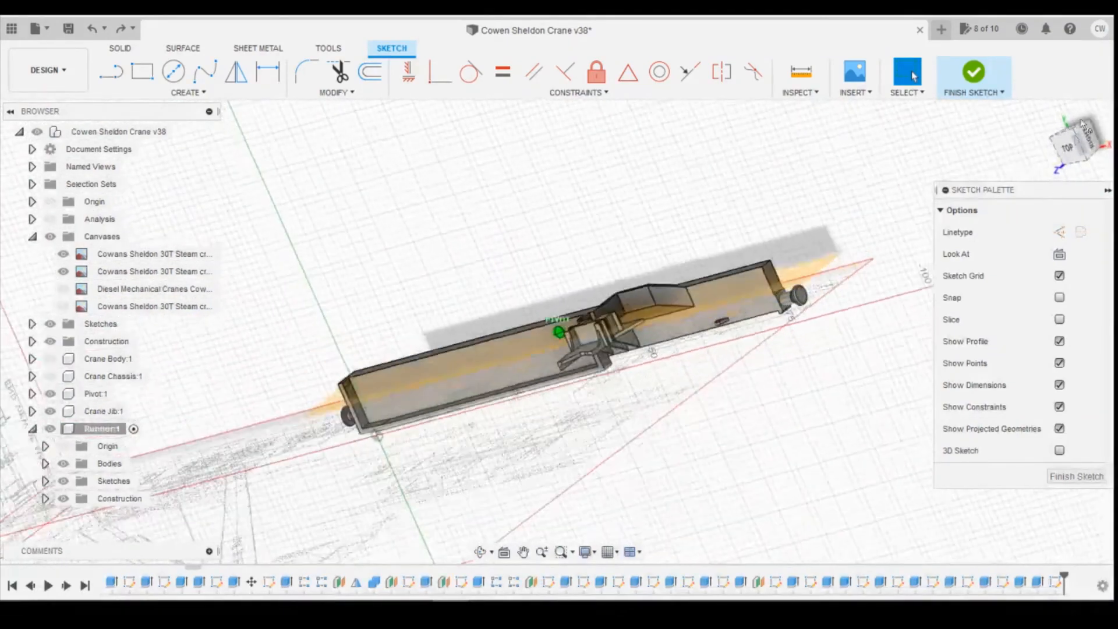
pyautogui.click(1046, 115)
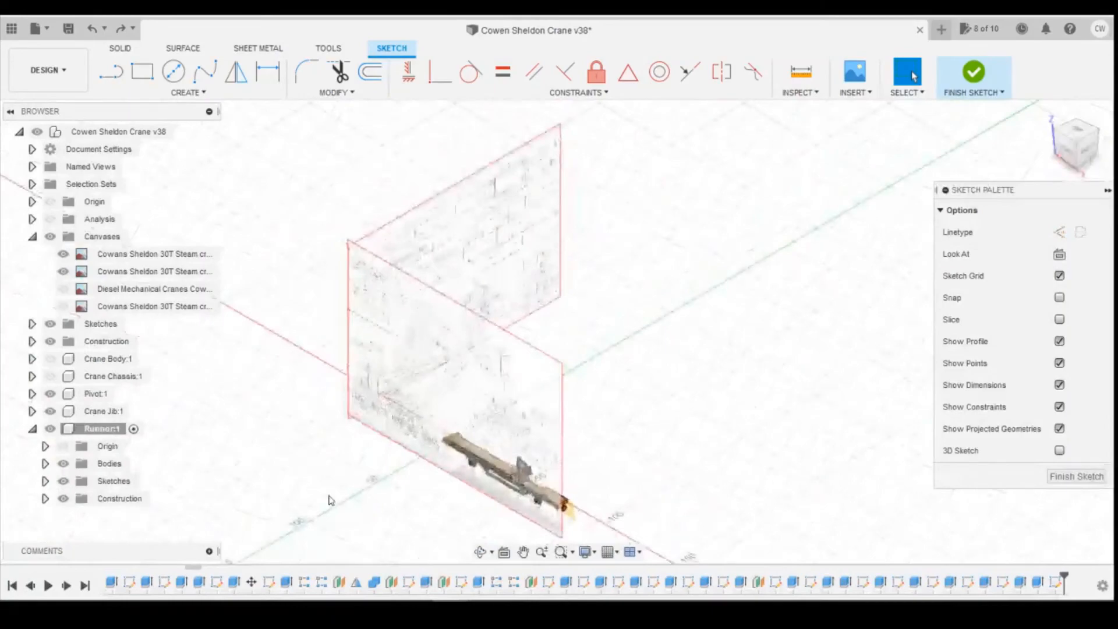
pyautogui.moveTo(1083, 156); pyautogui.dragTo(999, 137)
pyautogui.keyDown('shift'); pyautogui.moveTo(553, 323); pyautogui.dragTo(385, 372, button='middle'); pyautogui.keyUp('shift')
pyautogui.scroll(5, 264, 379)
pyautogui.click(184, 95)
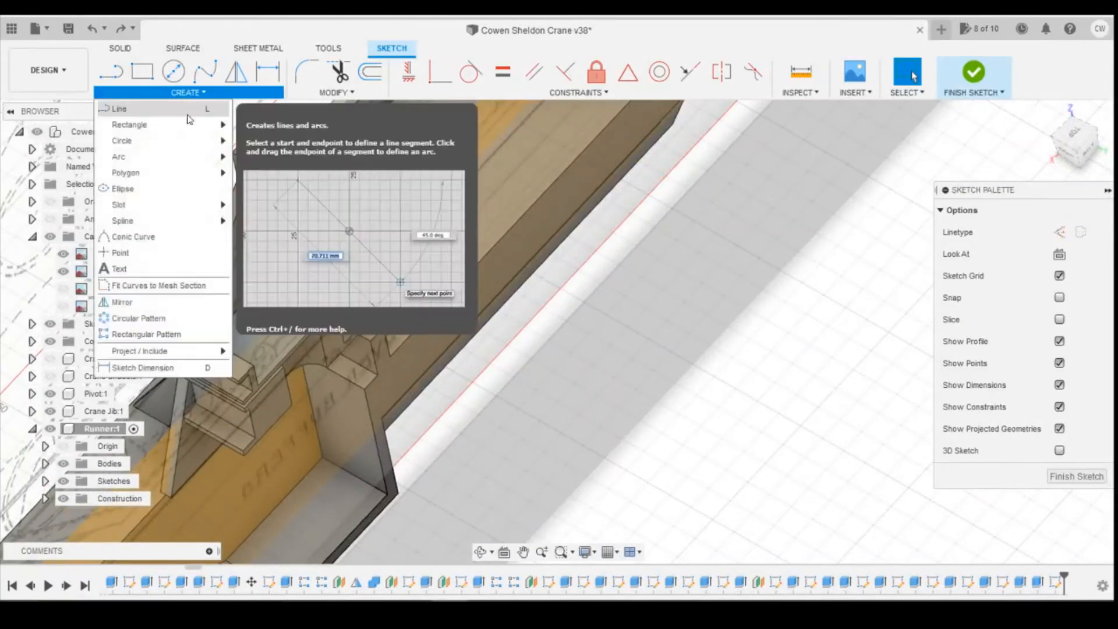
pyautogui.moveTo(174, 356)
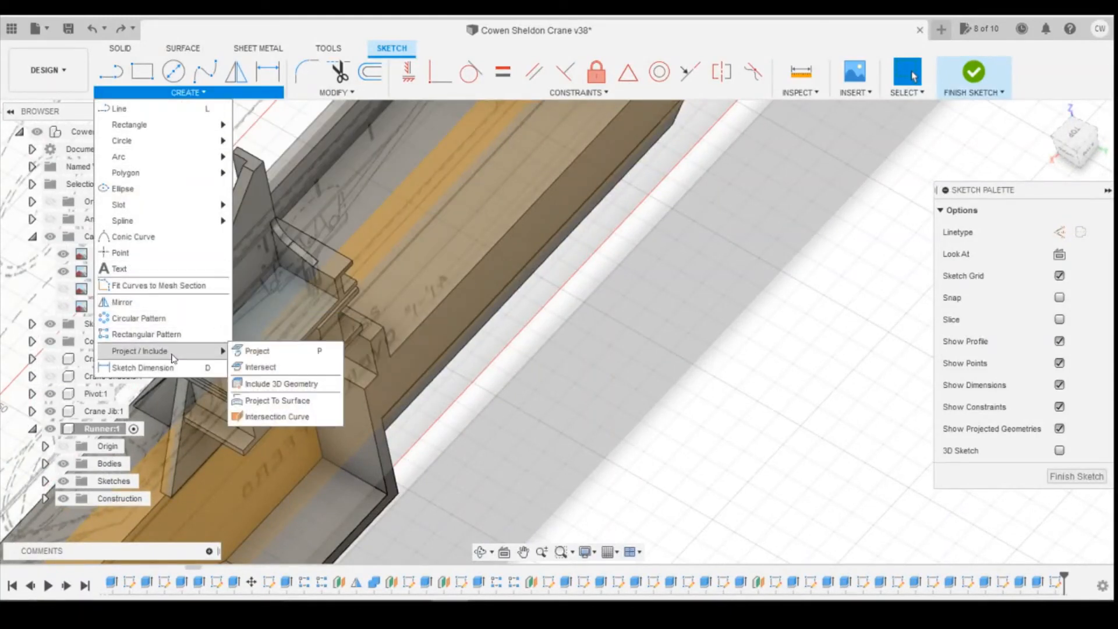
pyautogui.click(257, 351)
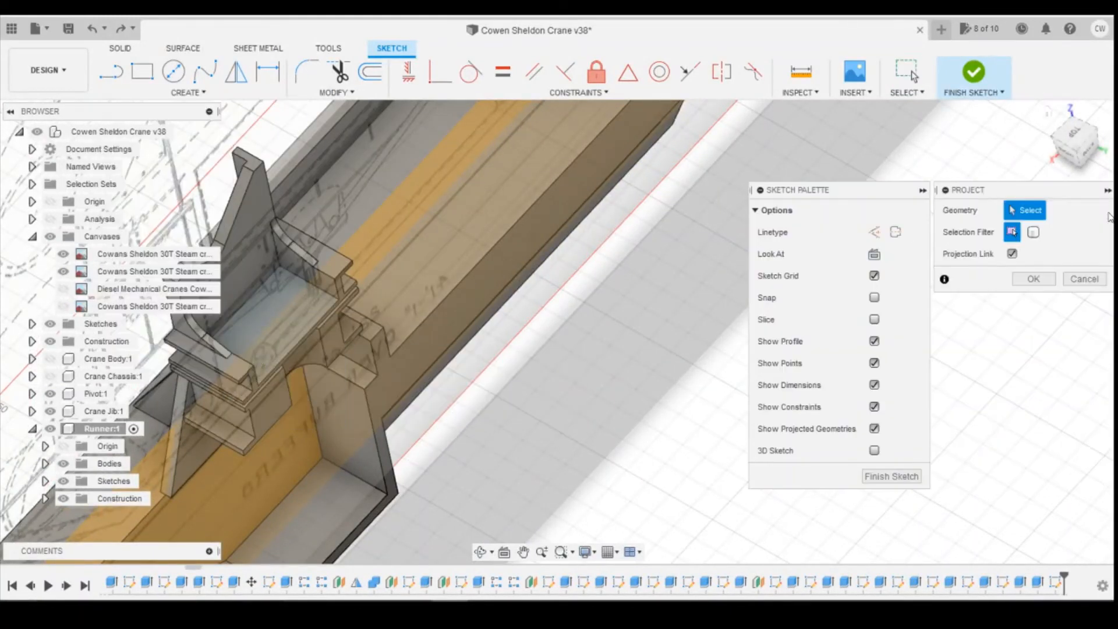
pyautogui.moveTo(1080, 162); pyautogui.dragTo(1010, 144)
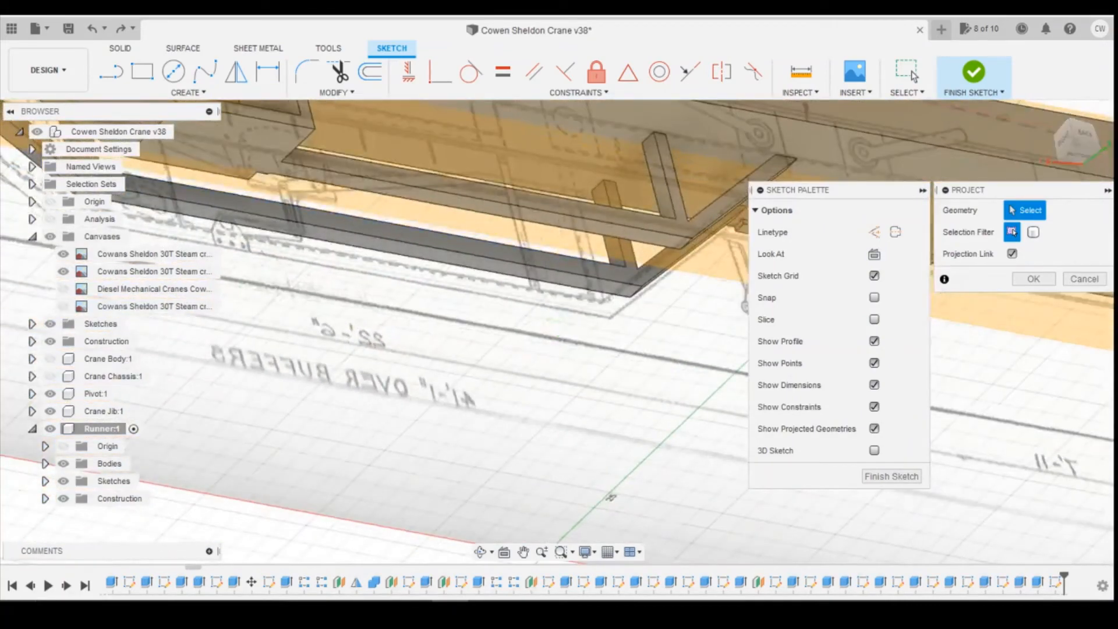
pyautogui.scroll(-3, 552, 402)
pyautogui.scroll(-5, 552, 402)
pyautogui.scroll(8, 370, 313)
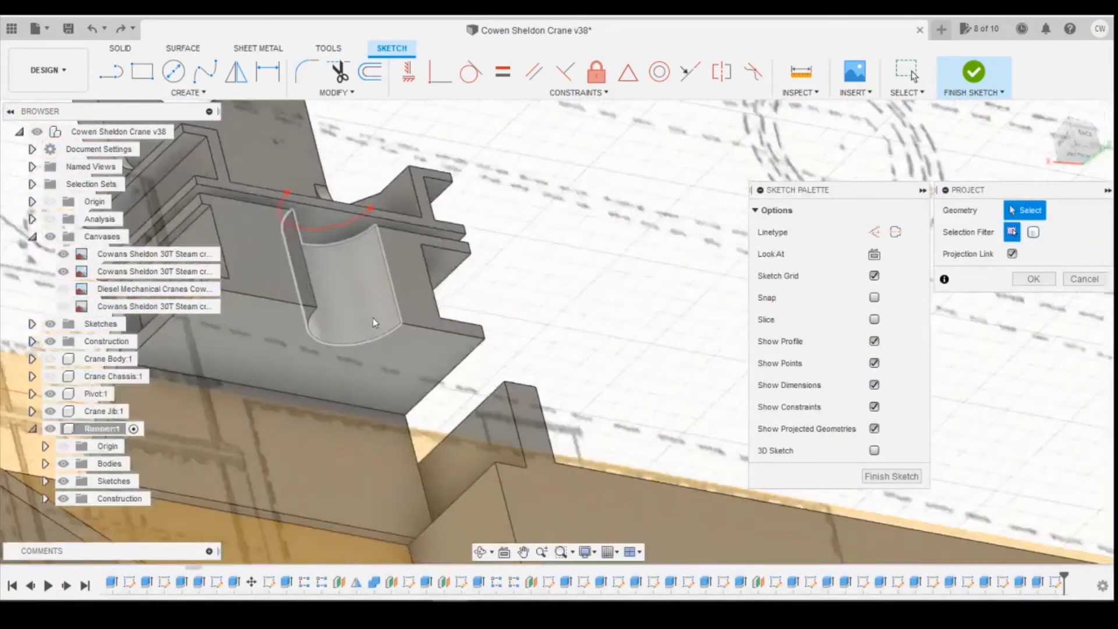
pyautogui.click(350, 333)
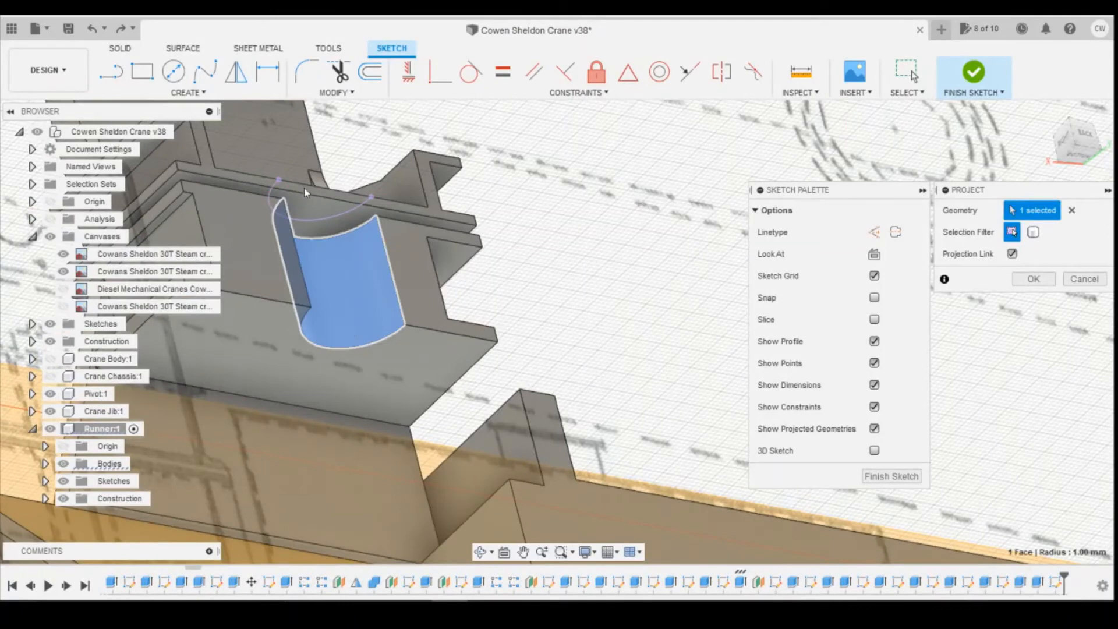
pyautogui.click(877, 477)
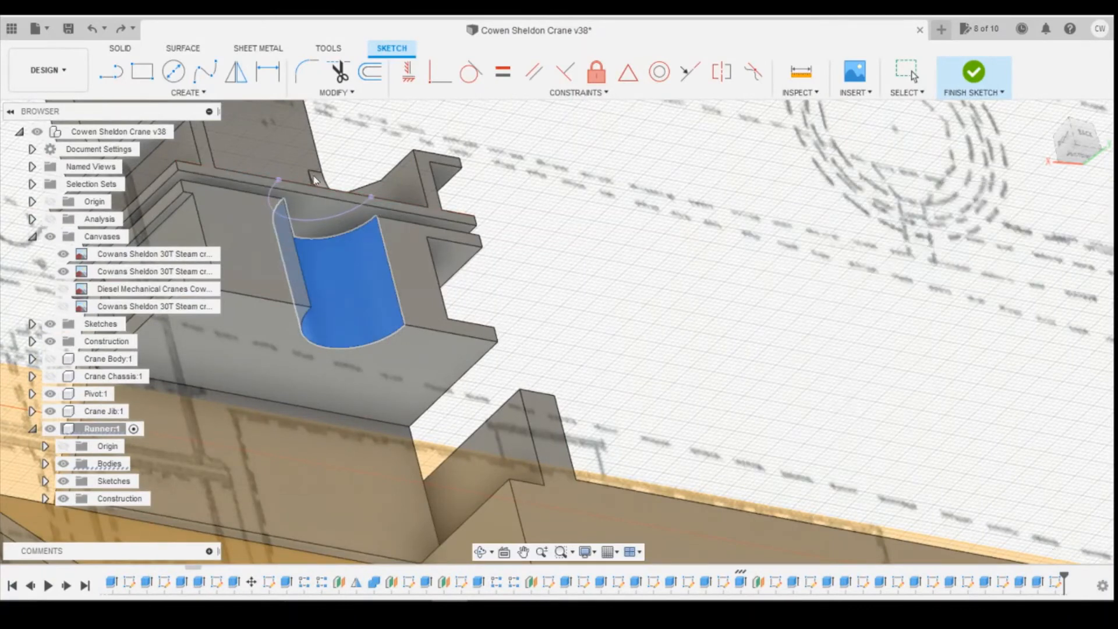
# Extrude the projected half circle on the floor plate 0.2 mm downward as a cut.
pyautogui.moveTo(1084, 139); pyautogui.dragTo(1063, 227)
pyautogui.rightClick(279, 303)
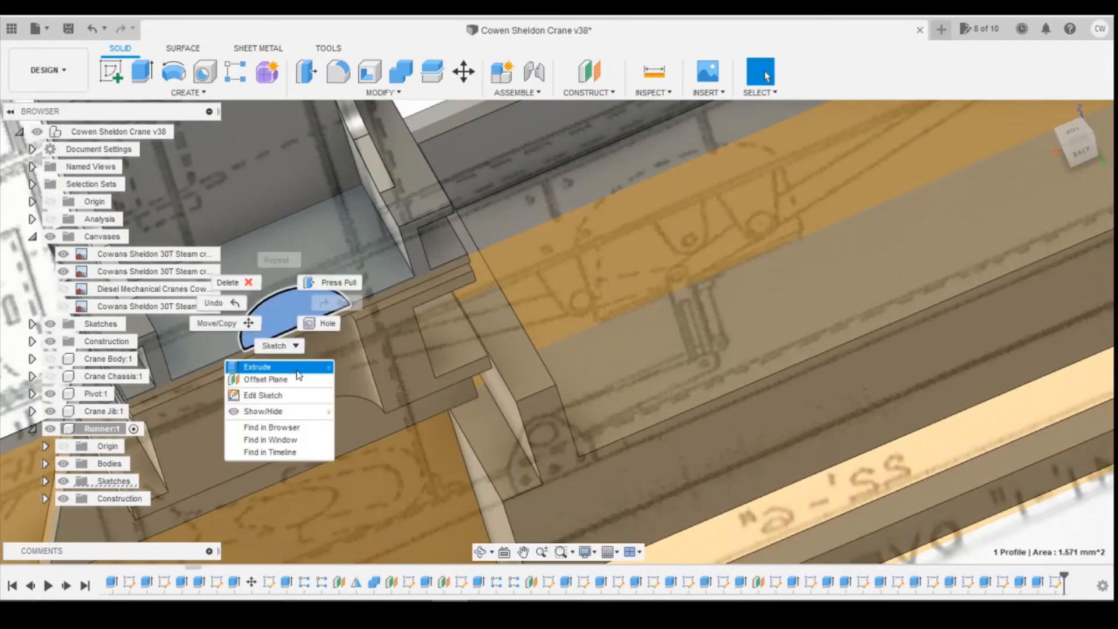
pyautogui.click(244, 367)
pyautogui.moveTo(1081, 155); pyautogui.dragTo(1084, 99)
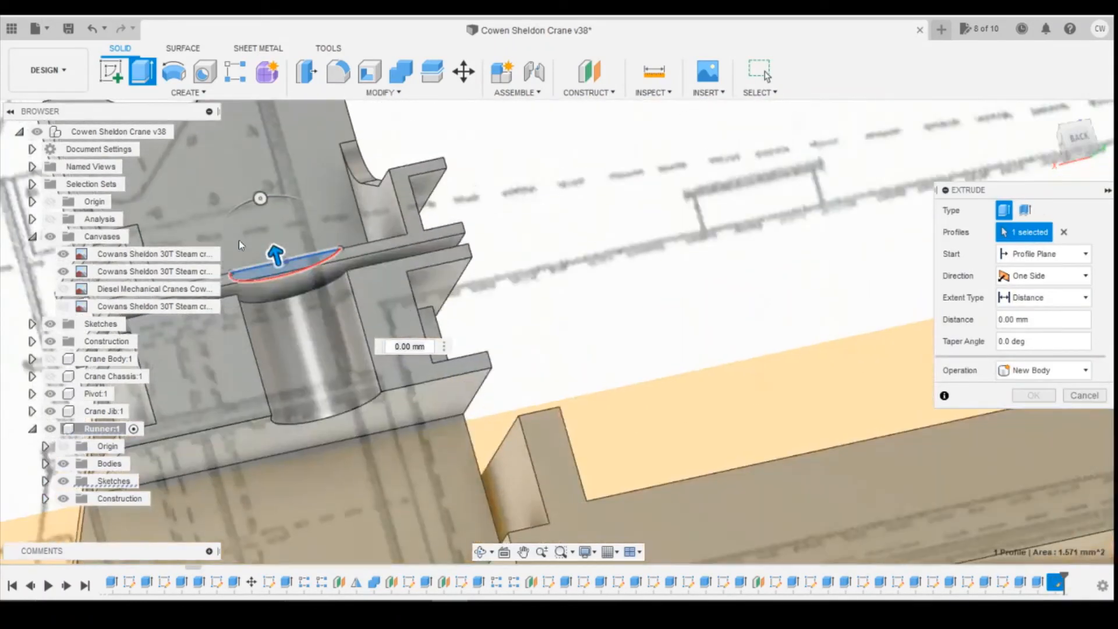
pyautogui.moveTo(275, 255); pyautogui.dragTo(287, 293)
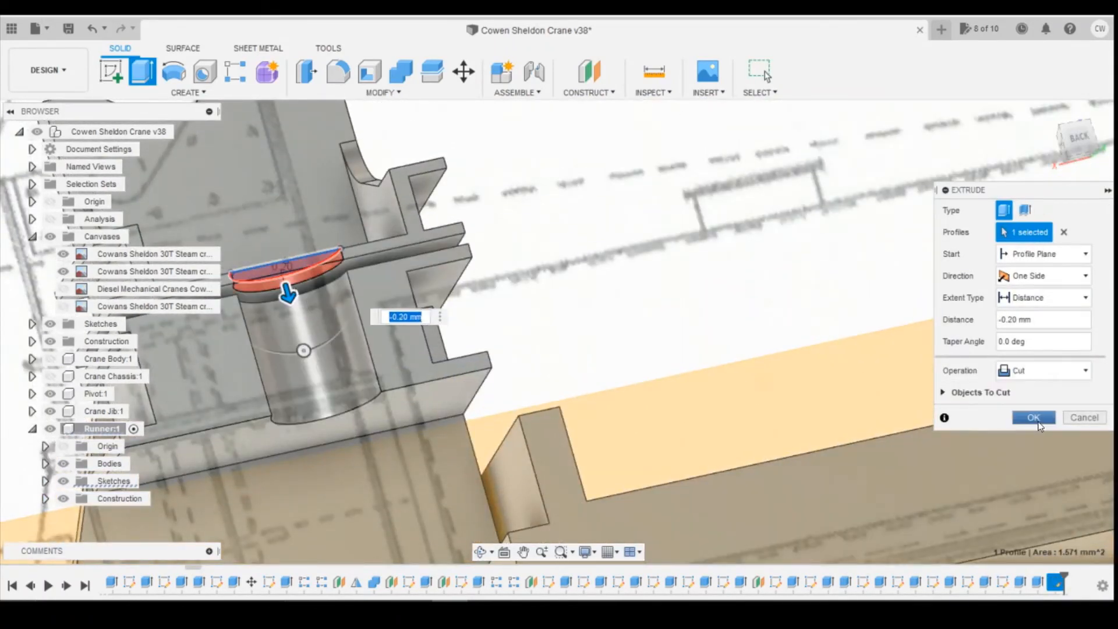
pyautogui.click(1037, 418)
# Start a sketch on the notched plate's front face and draw a horizontal line about 4.6 mm long below the traced rivet row.
pyautogui.moveTo(1078, 142); pyautogui.dragTo(1107, 195)
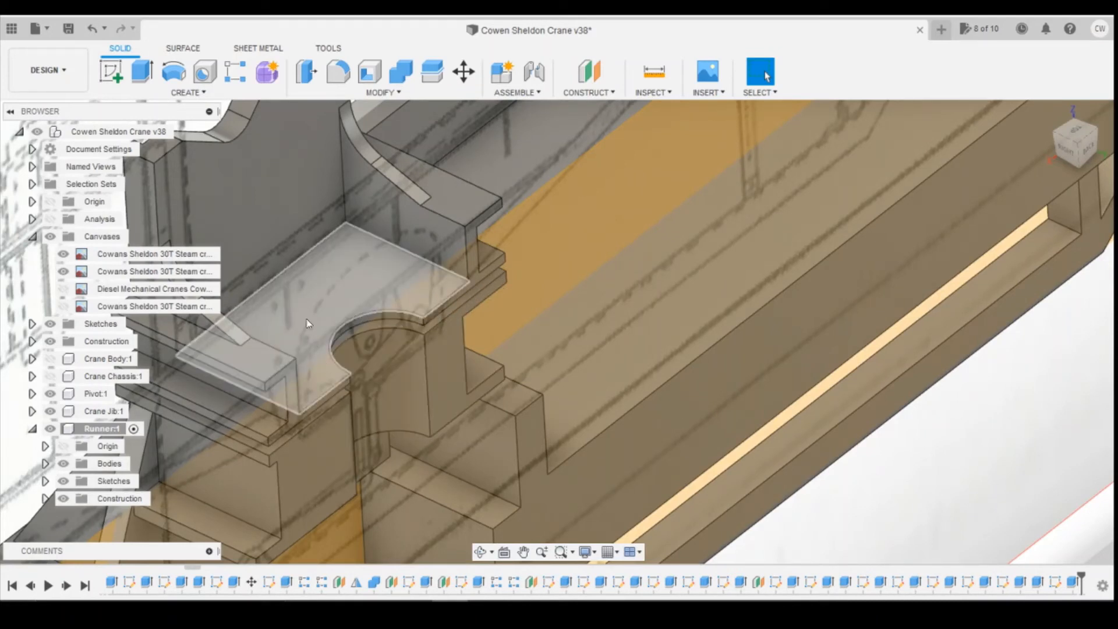
pyautogui.scroll(-6, 312, 366)
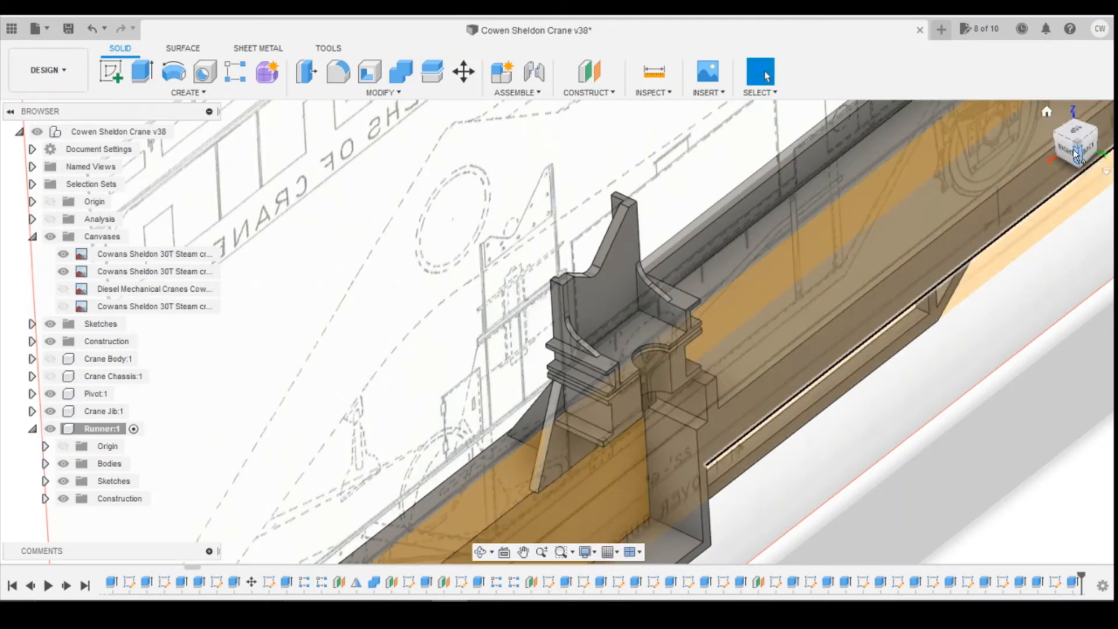
pyautogui.click(1055, 153)
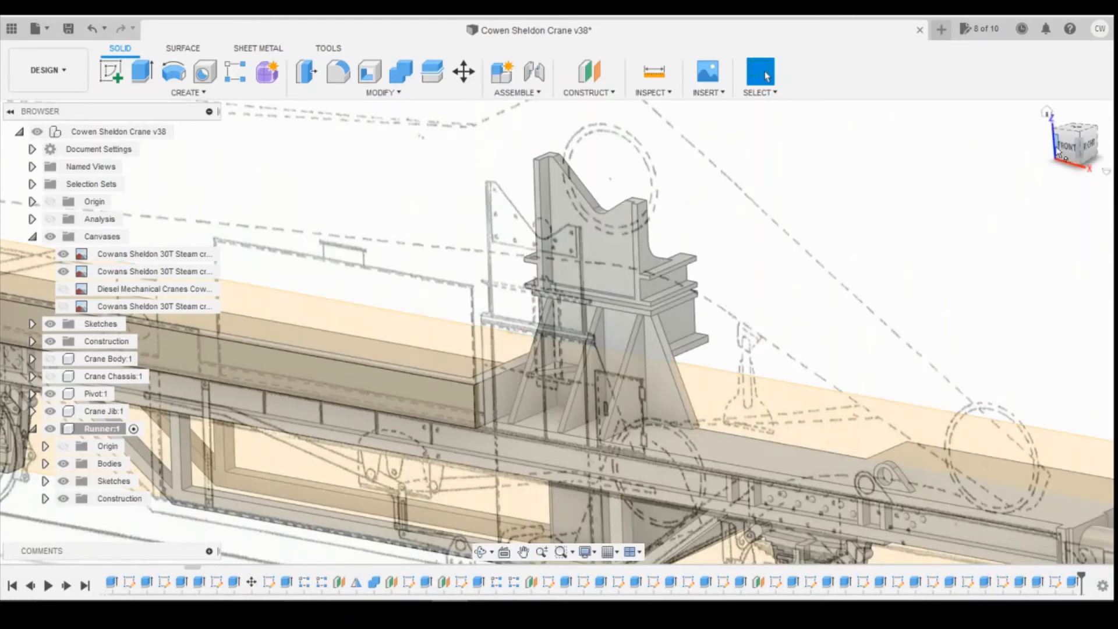
pyautogui.click(1065, 148)
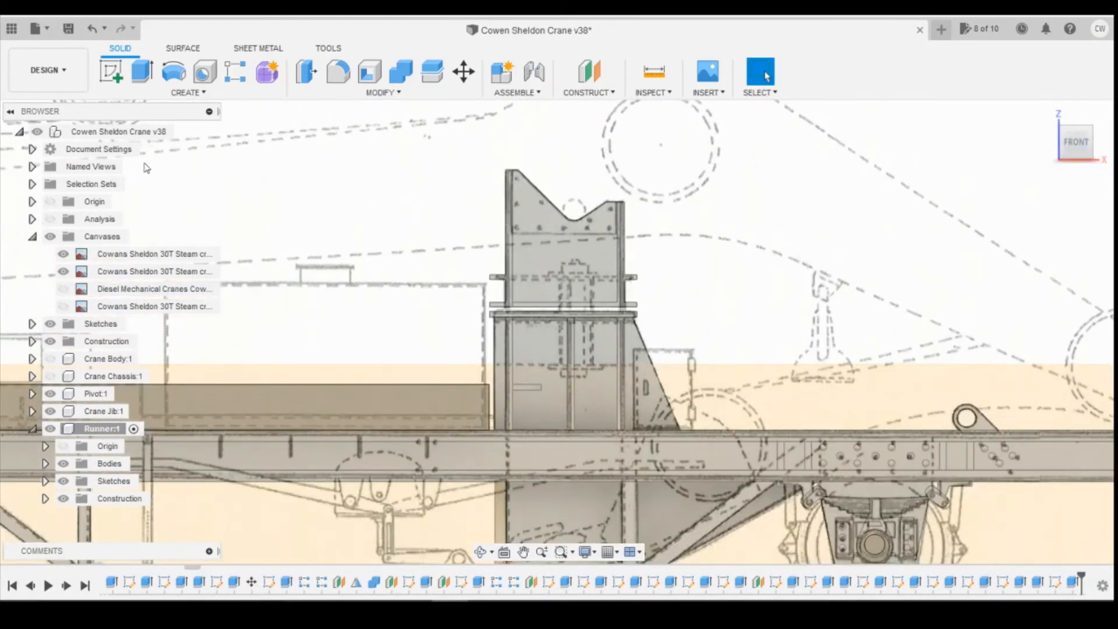
pyautogui.click(111, 71)
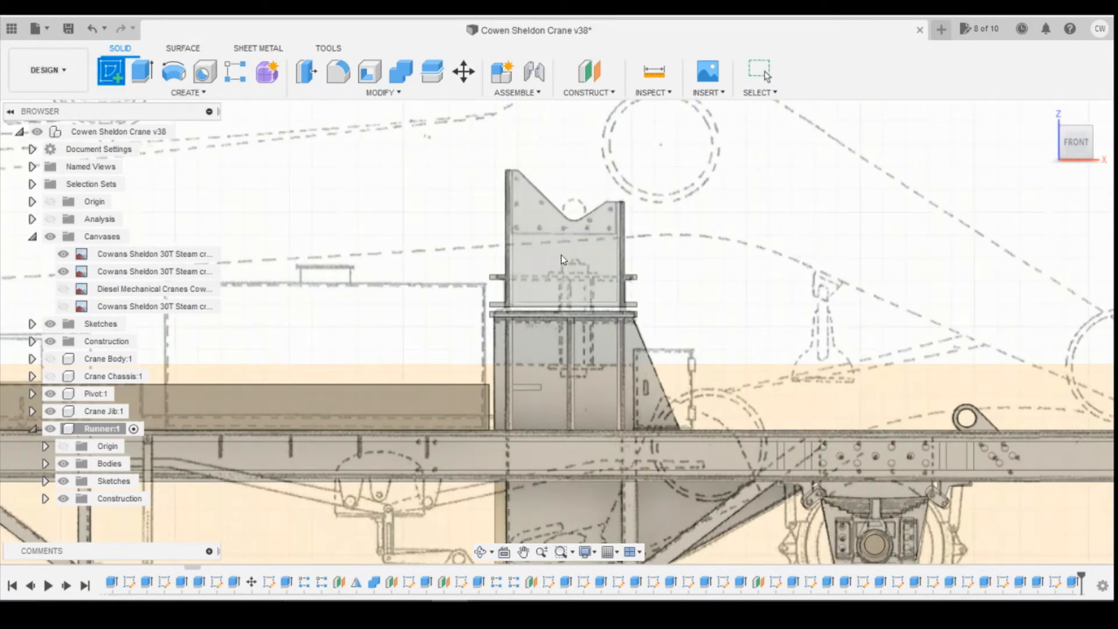
pyautogui.click(582, 259)
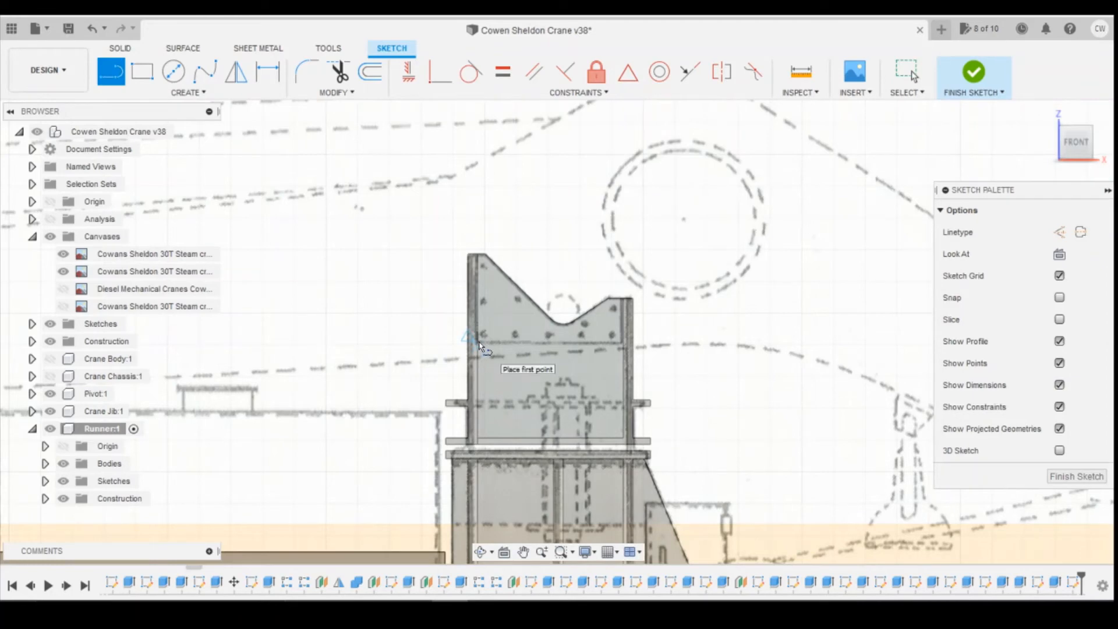
pyautogui.scroll(3, 479, 341)
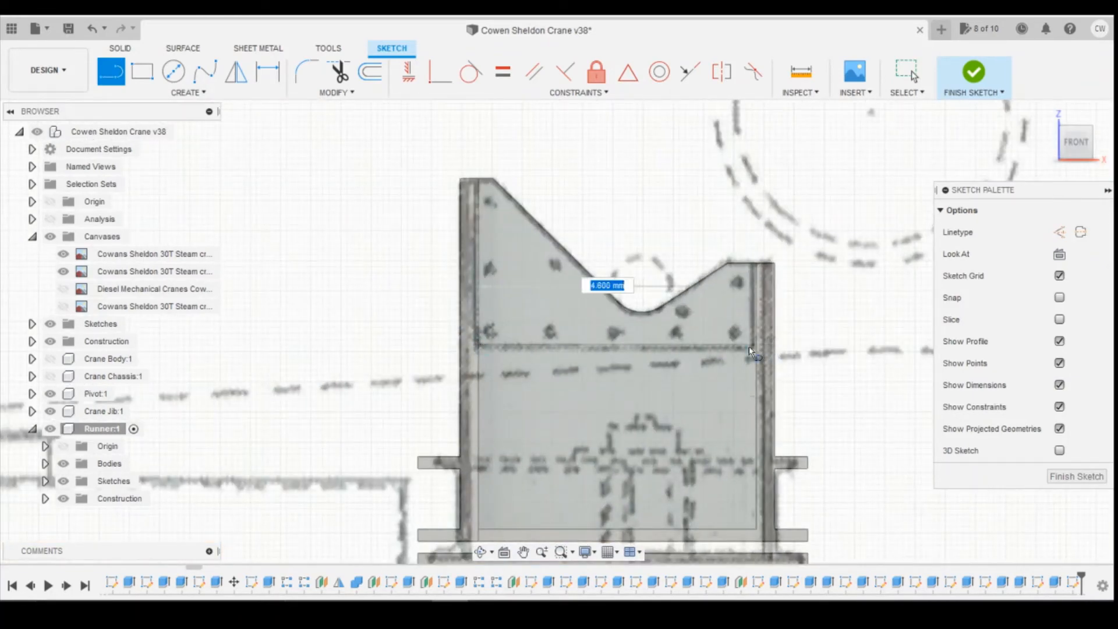
pyautogui.scroll(-2, 757, 367)
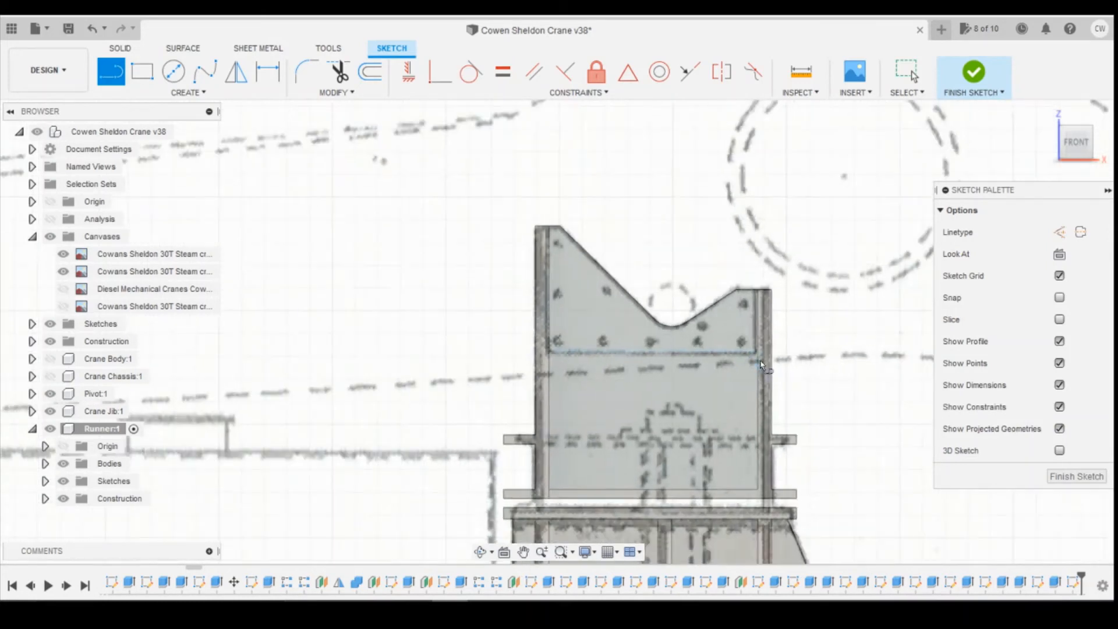
pyautogui.press('Escape')
# Try to extrude the notched profile above the sketched line by 0.2 mm.
pyautogui.click(724, 323)
pyautogui.rightClick(724, 323)
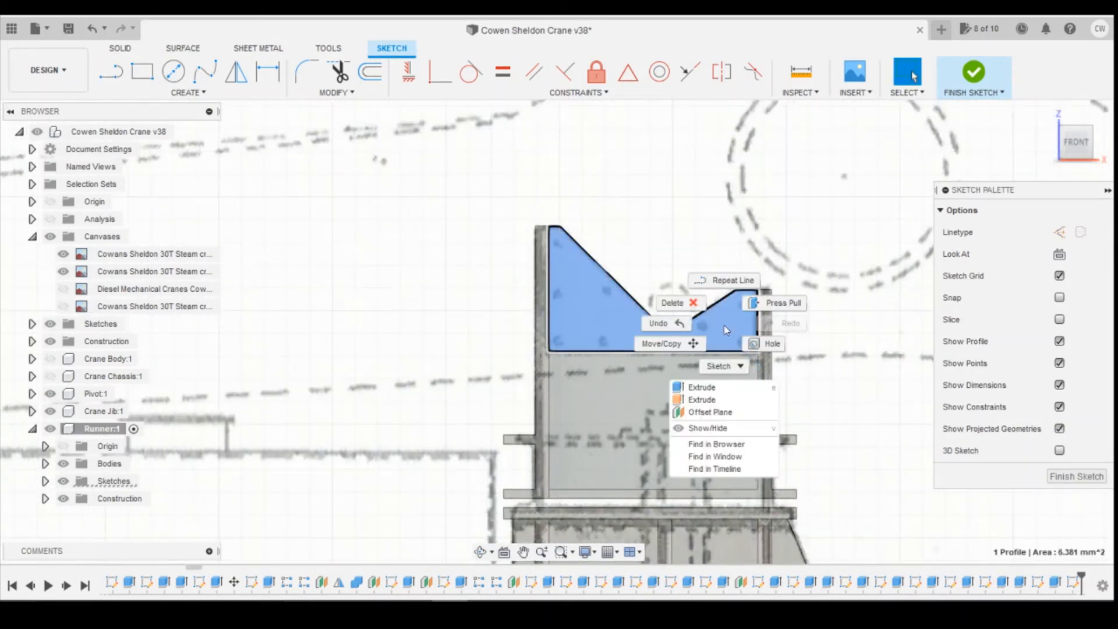
pyautogui.click(711, 387)
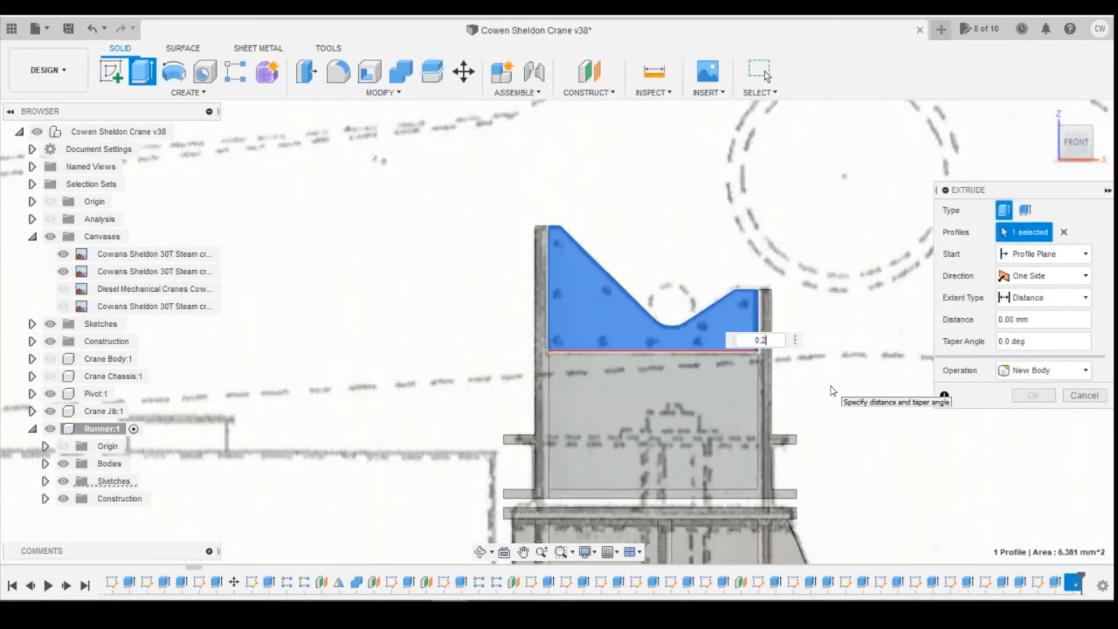
pyautogui.press('Return')
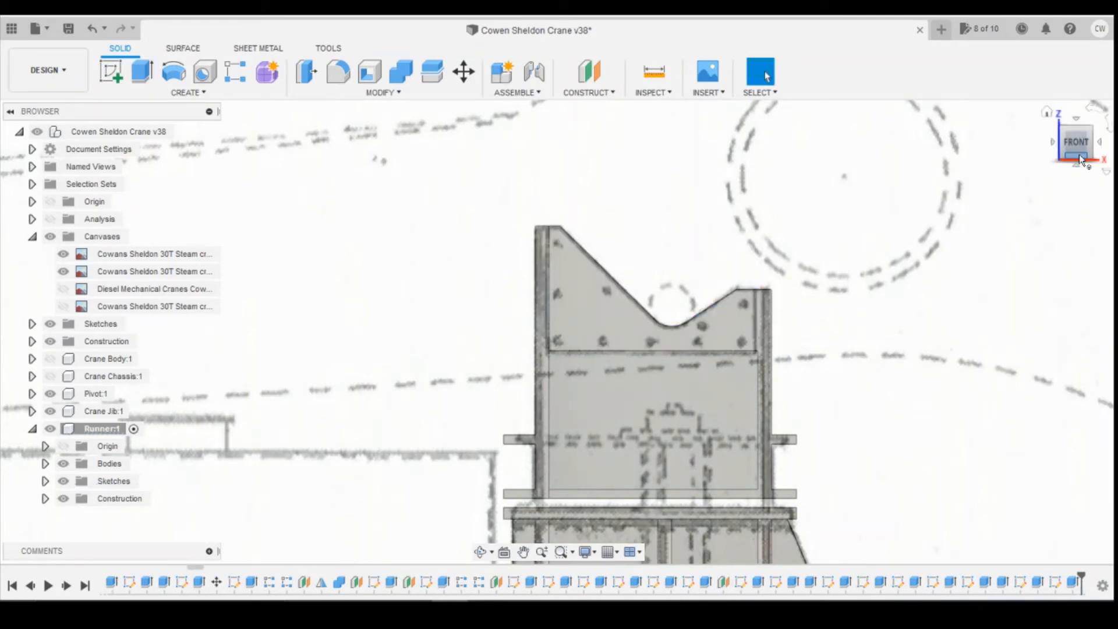
# Inspect the raised upper plate from the front and side, then undo its extrusion.
pyautogui.moveTo(1067, 131)
pyautogui.mouseDown()
pyautogui.moveTo(1043, 114)
pyautogui.moveTo(1032, 129)
pyautogui.moveTo(1089, 133)
pyautogui.mouseUp()
pyautogui.scroll(3, 740, 405)
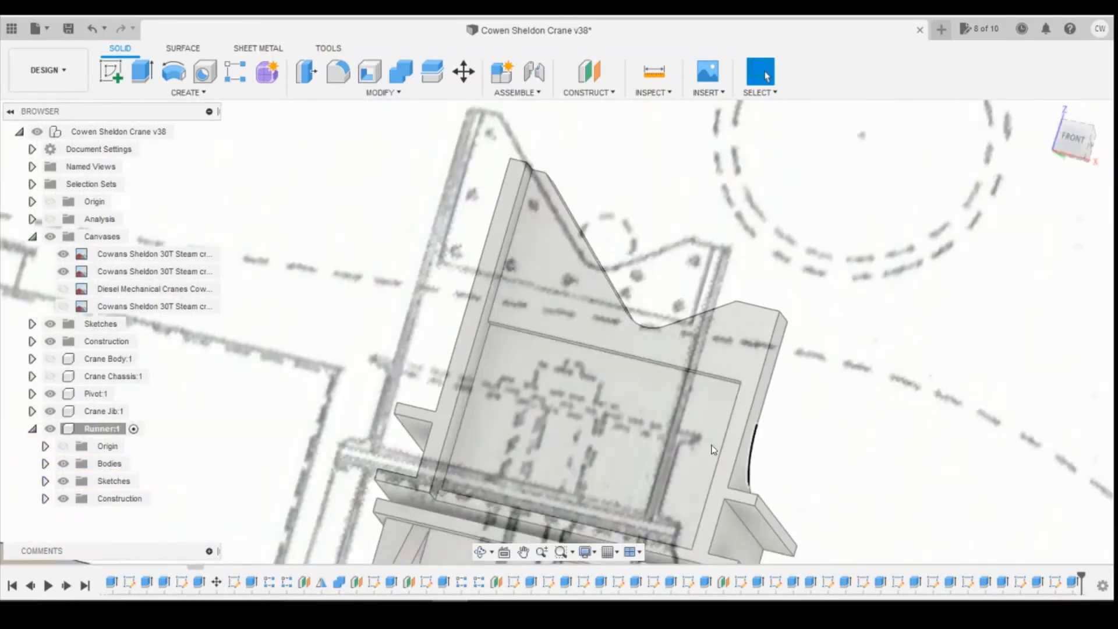
pyautogui.moveTo(1074, 139); pyautogui.dragTo(1036, 149)
pyautogui.scroll(-3, 790, 336)
pyautogui.scroll(5, 757, 454)
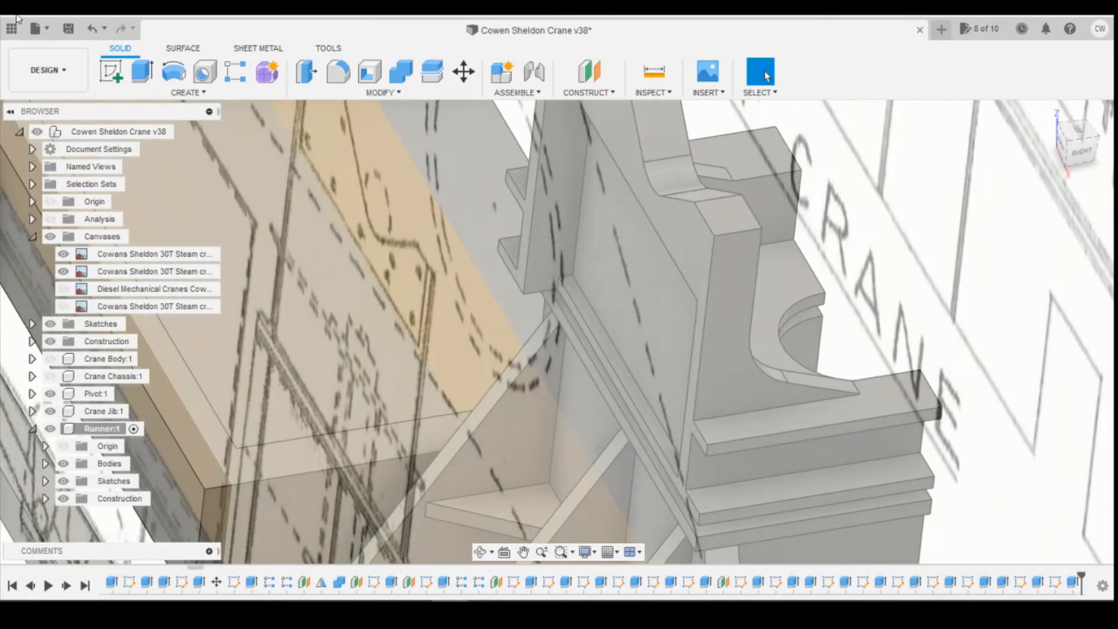
pyautogui.click(93, 29)
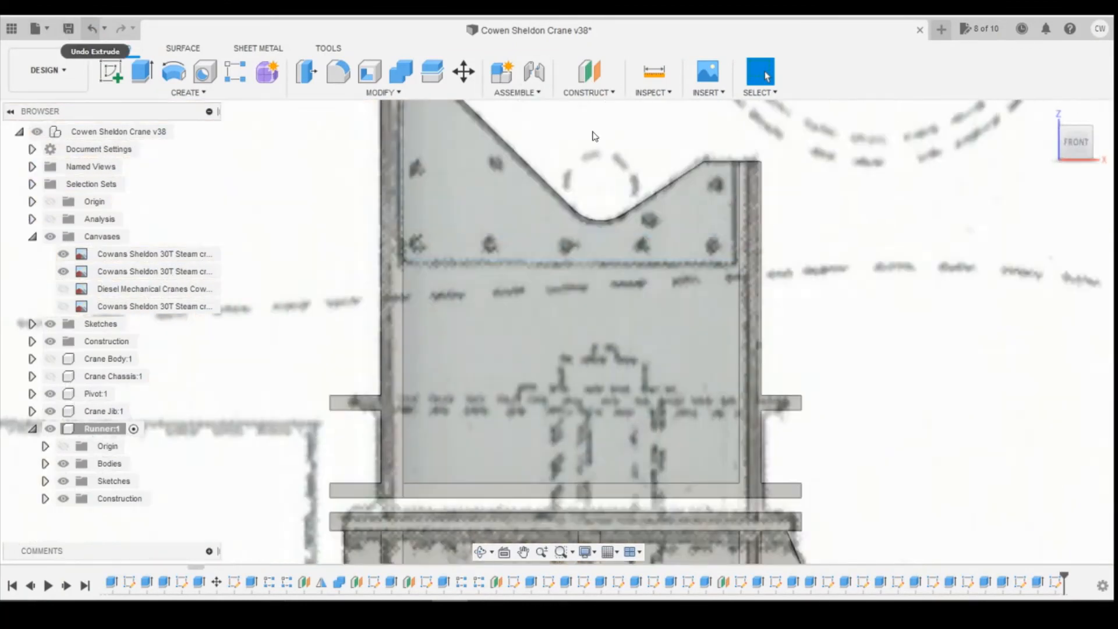
# Extrude the narrow edge face bordering the side and base of the notched plate 0.2 mm outward as a join.
pyautogui.rightClick(754, 363)
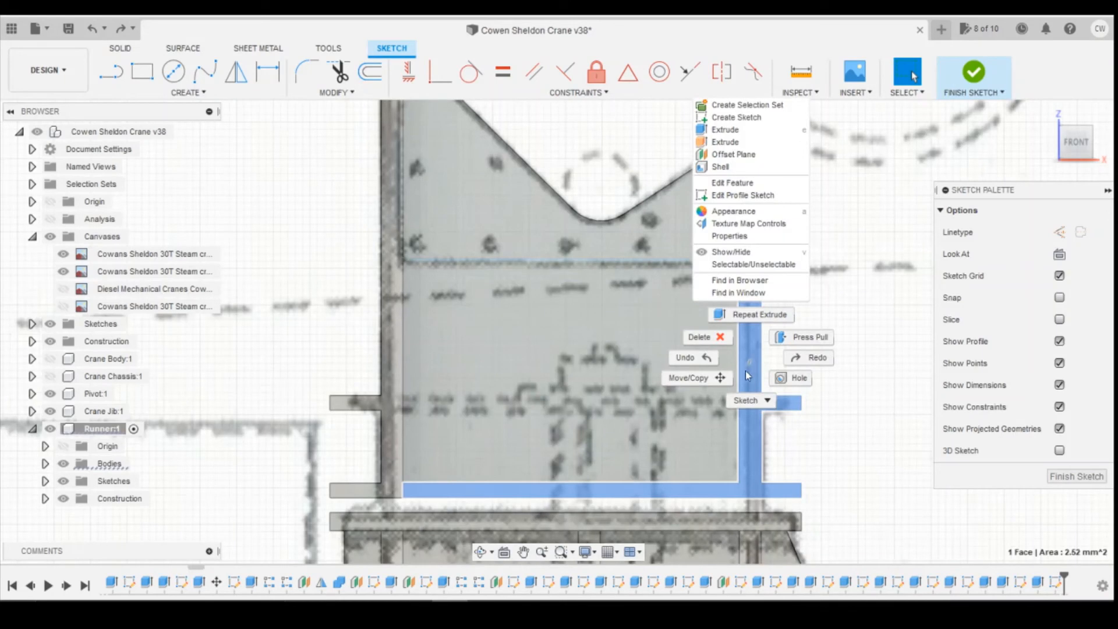
pyautogui.click(743, 318)
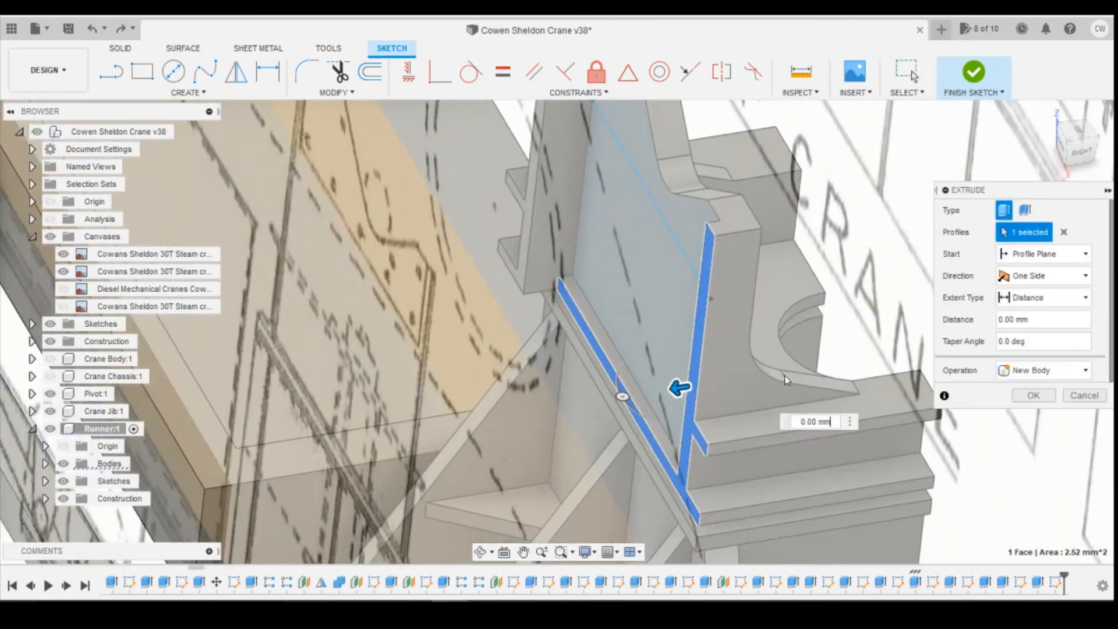
pyautogui.moveTo(671, 387); pyautogui.dragTo(666, 391)
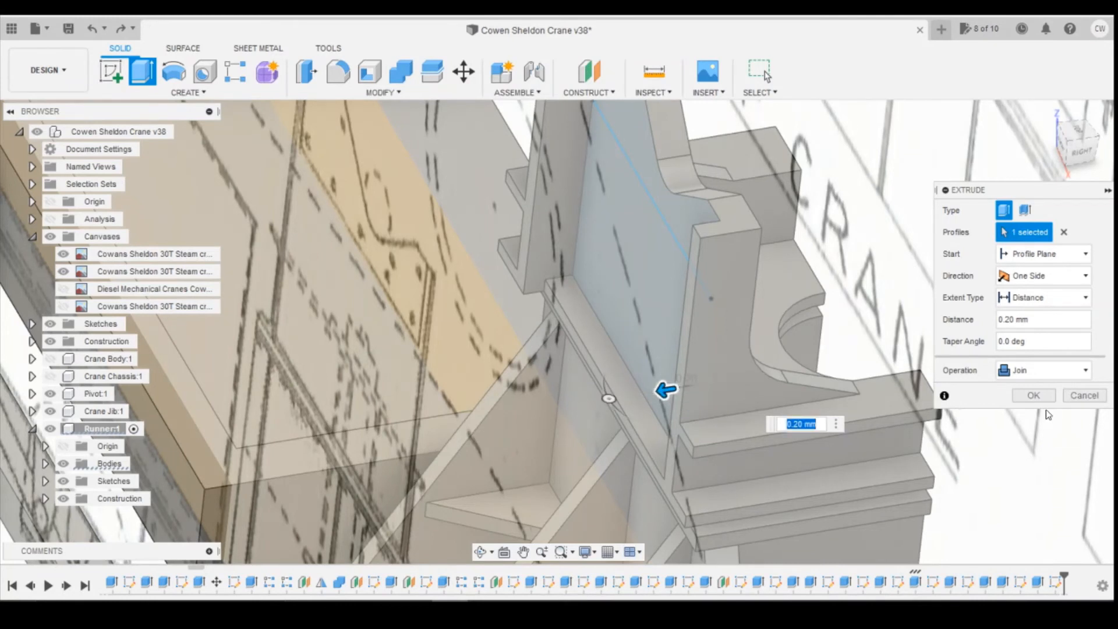
pyautogui.press('Return')
# Extrude the notched profile above the sketched line 0.2 mm outward.
pyautogui.click(678, 213)
pyautogui.rightClick(675, 211)
pyautogui.click(668, 275)
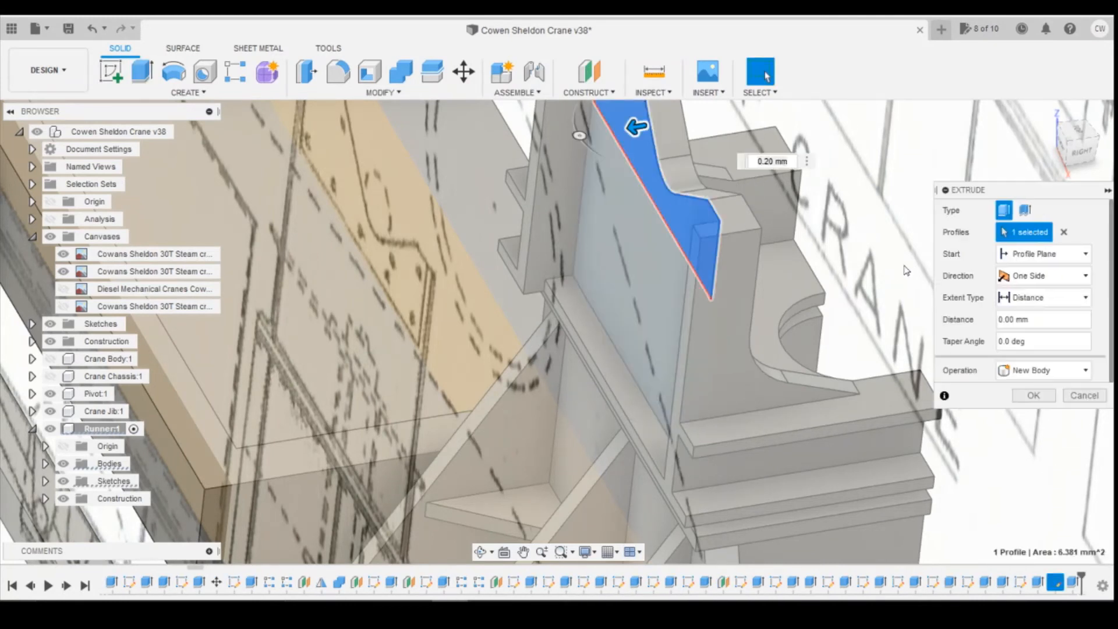
pyautogui.press('Return')
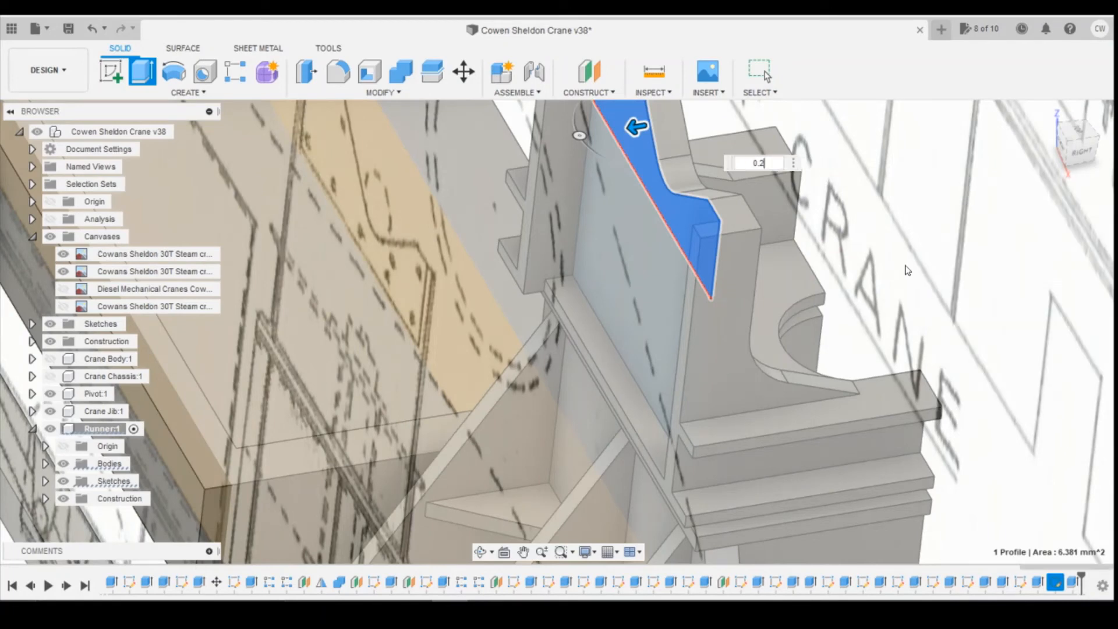
# Create a new sketch on the raised upper front face of the notched plate and finish it.
pyautogui.moveTo(1082, 140); pyautogui.dragTo(1107, 140)
pyautogui.click(1076, 145)
pyautogui.scroll(-4, 743, 401)
pyautogui.scroll(3, 634, 301)
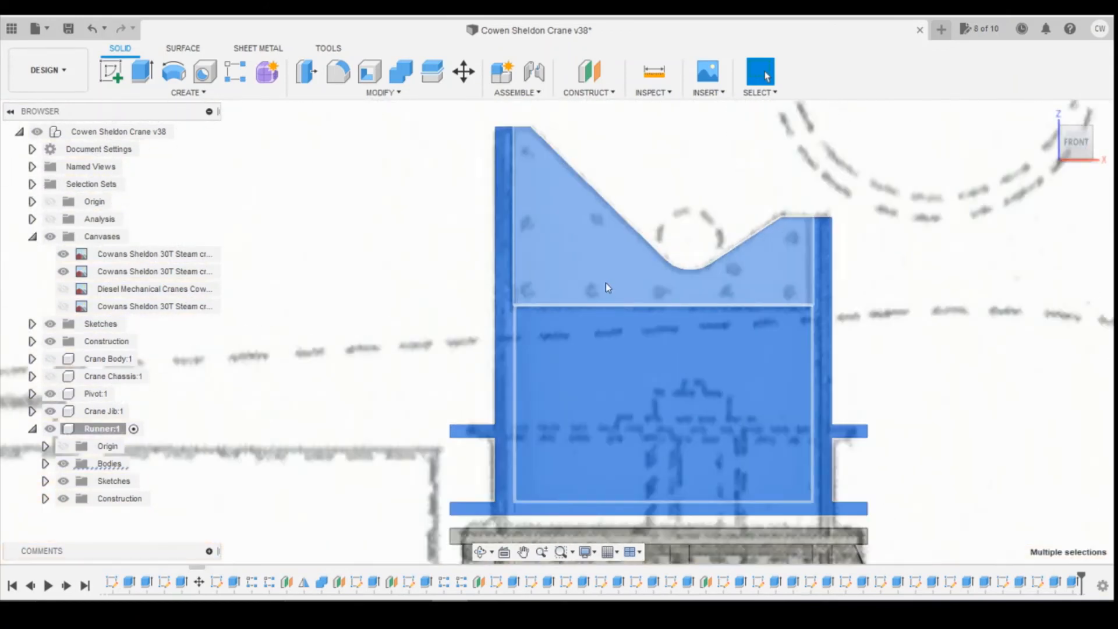
pyautogui.click(668, 272)
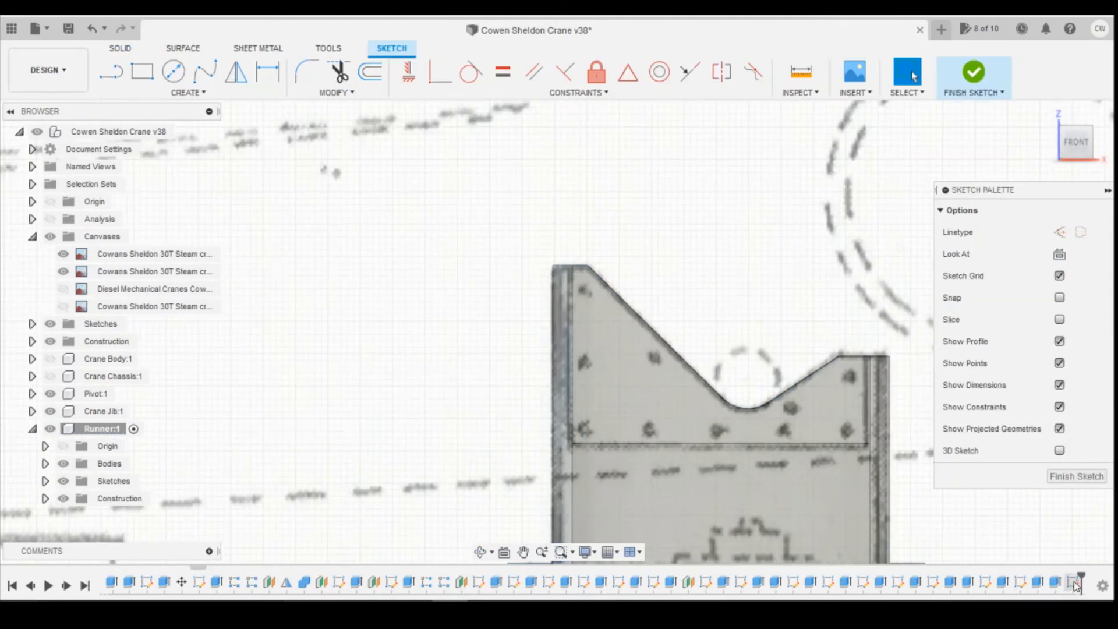
pyautogui.click(974, 72)
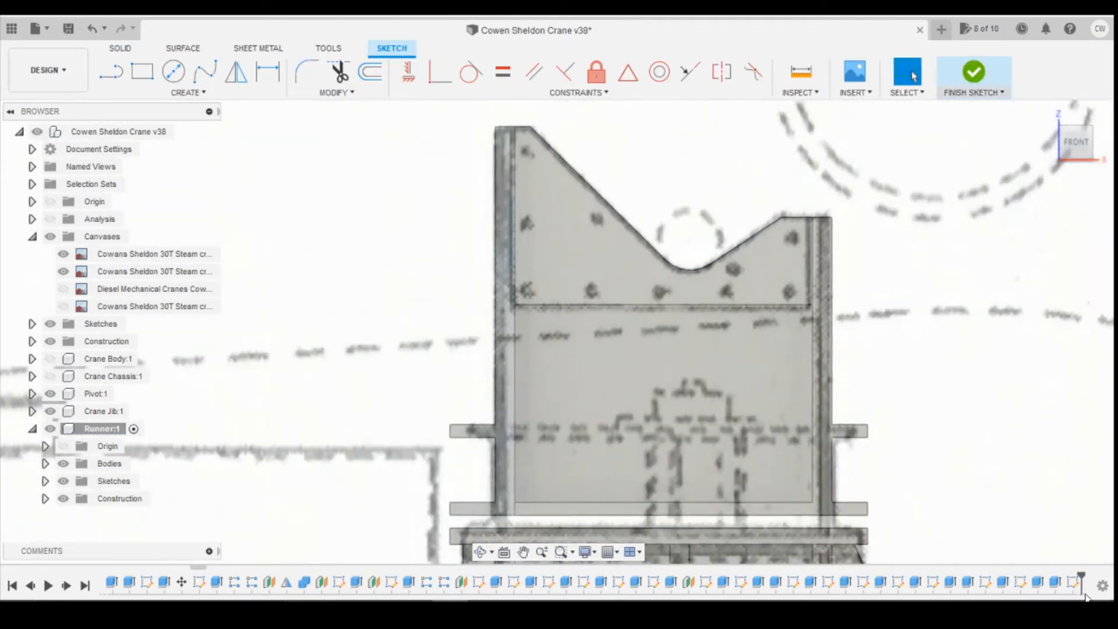
# Delete the empty last sketch and start a new one on the raised upper front face of the notched plate.
pyautogui.rightClick(1074, 587)
pyautogui.click(1012, 486)
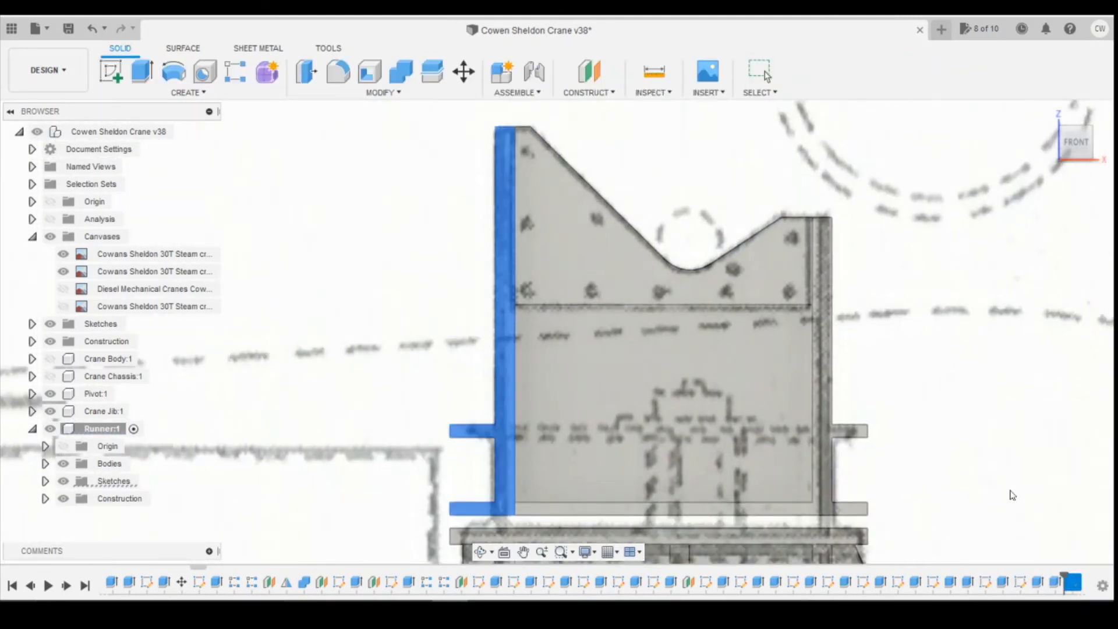
pyautogui.click(112, 72)
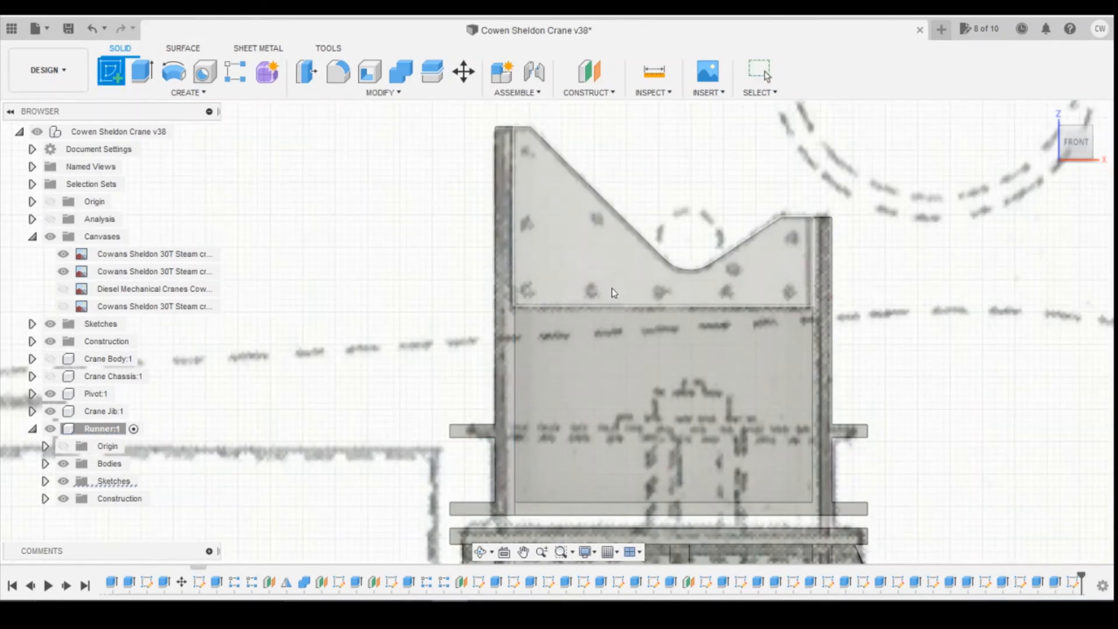
pyautogui.click(654, 252)
# Sketch a 0.3 mm diameter circle over the drawing's rivet mark in the notched plate's lower left corner.
pyautogui.click(142, 73)
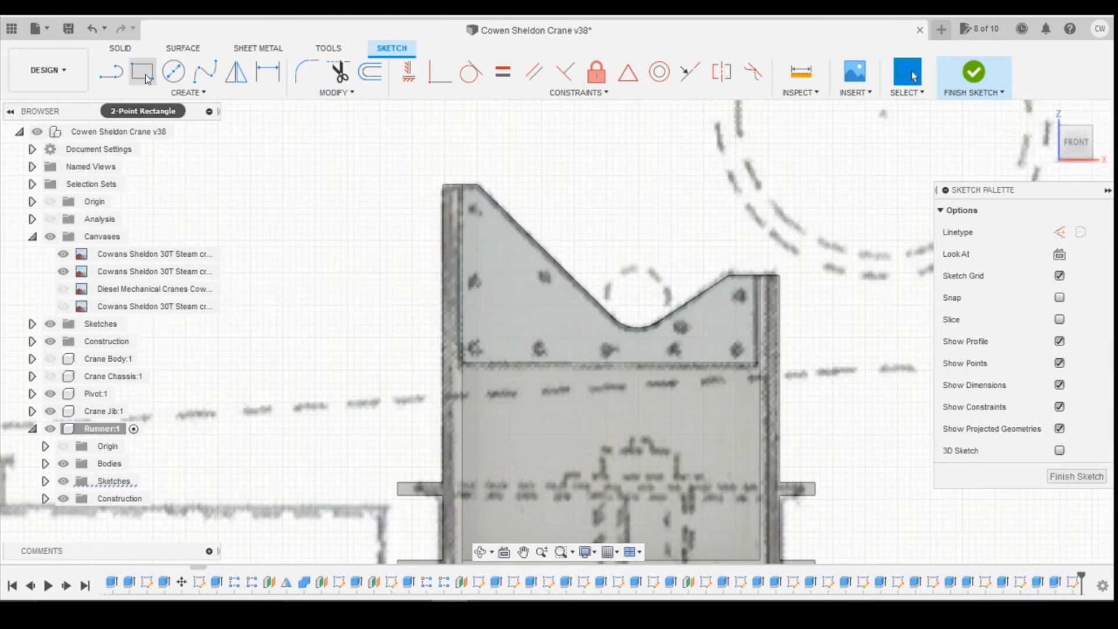
pyautogui.click(173, 72)
pyautogui.scroll(3, 501, 344)
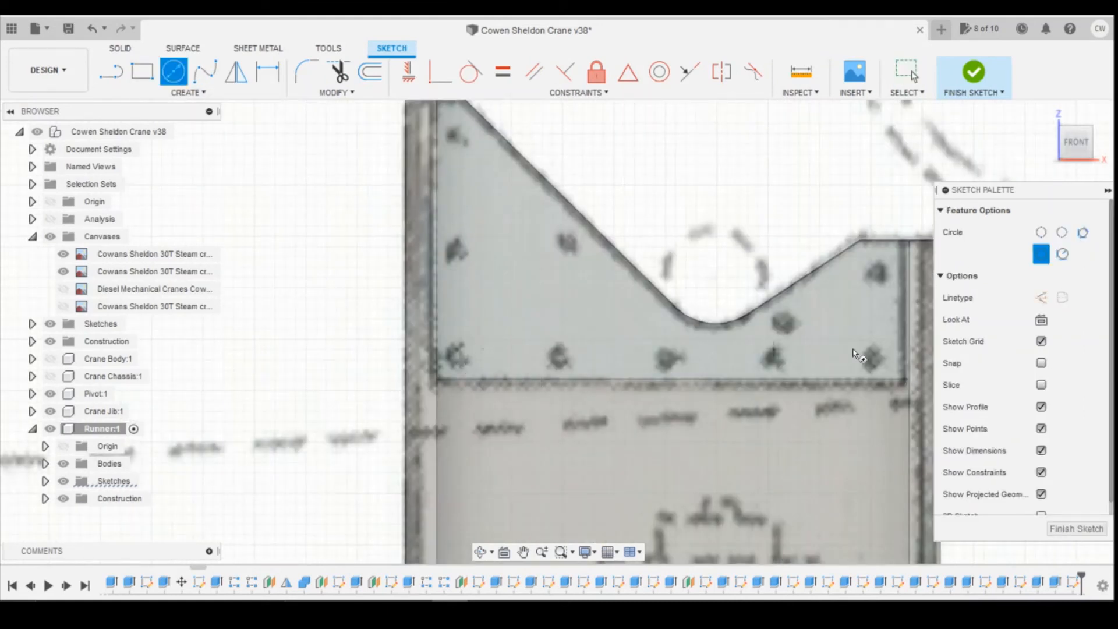
pyautogui.click(458, 356)
pyautogui.write('3')
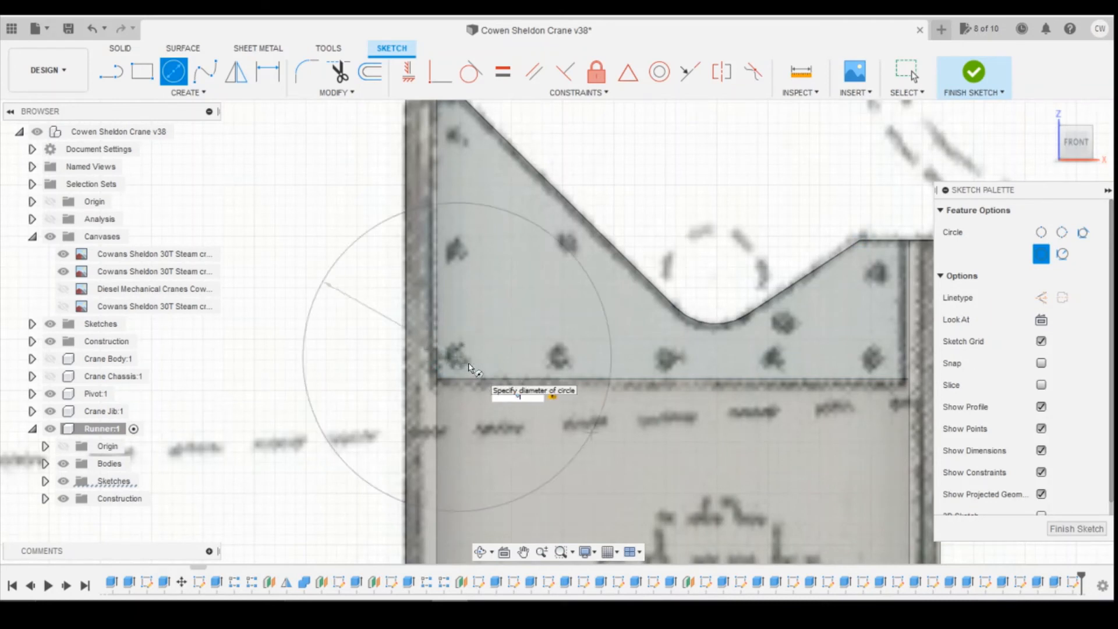
pyautogui.press('Return')
pyautogui.press('Escape')
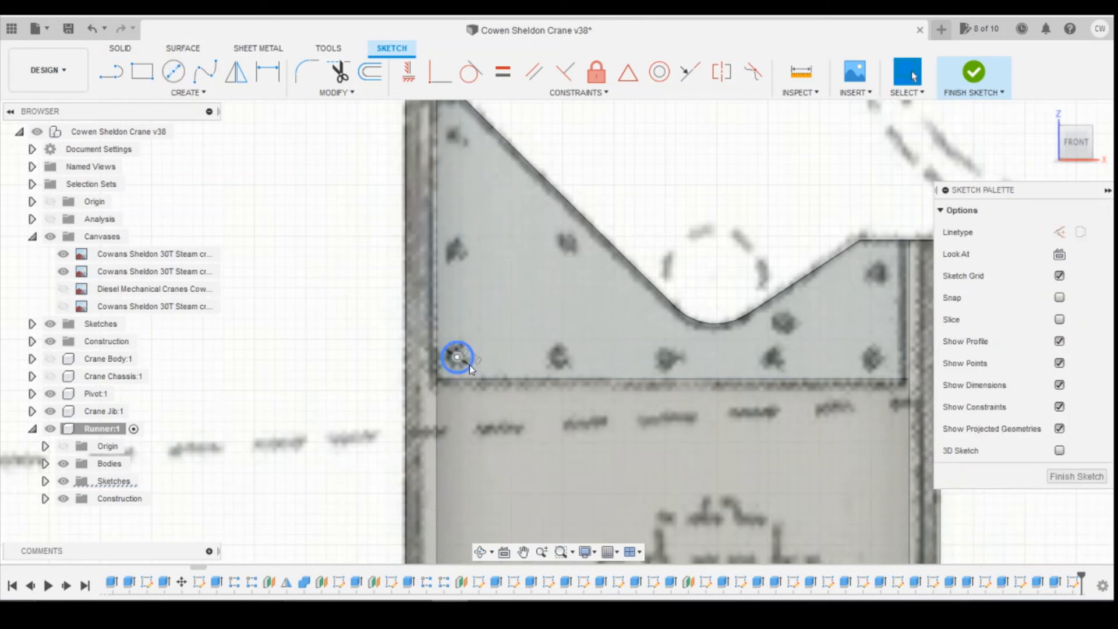
# Dimension the corner circle's centre 0.2 mm from both the lower edge and the left edge of the raised plate.
pyautogui.scroll(3, 460, 358)
pyautogui.press('d')
pyautogui.click(453, 353)
pyautogui.click(453, 387)
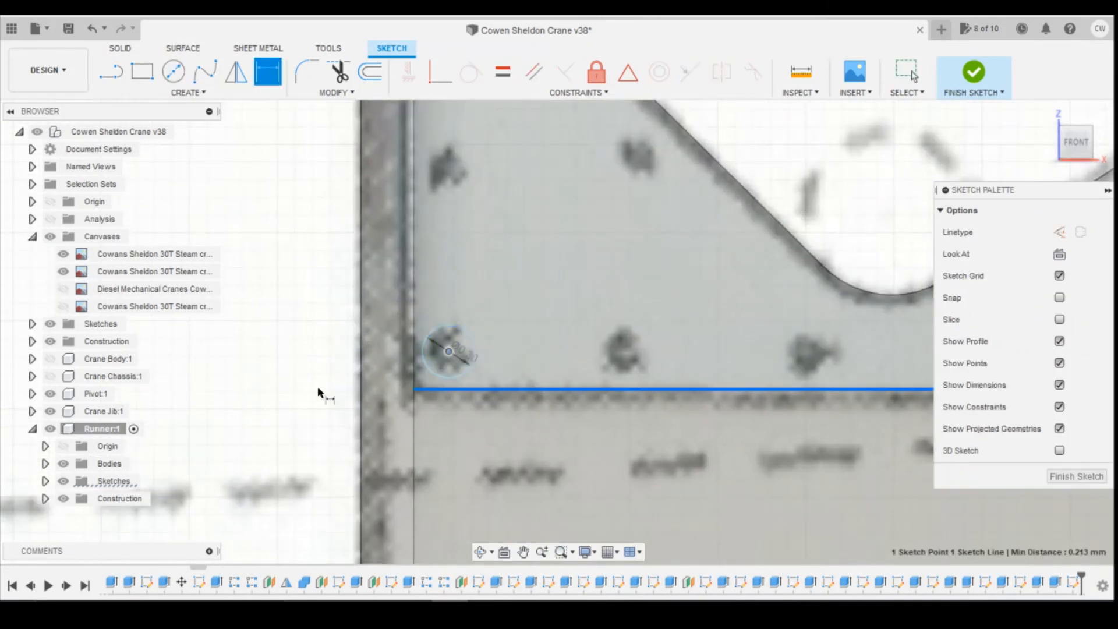
pyautogui.click(442, 403)
pyautogui.write('0.2')
pyautogui.press('Return')
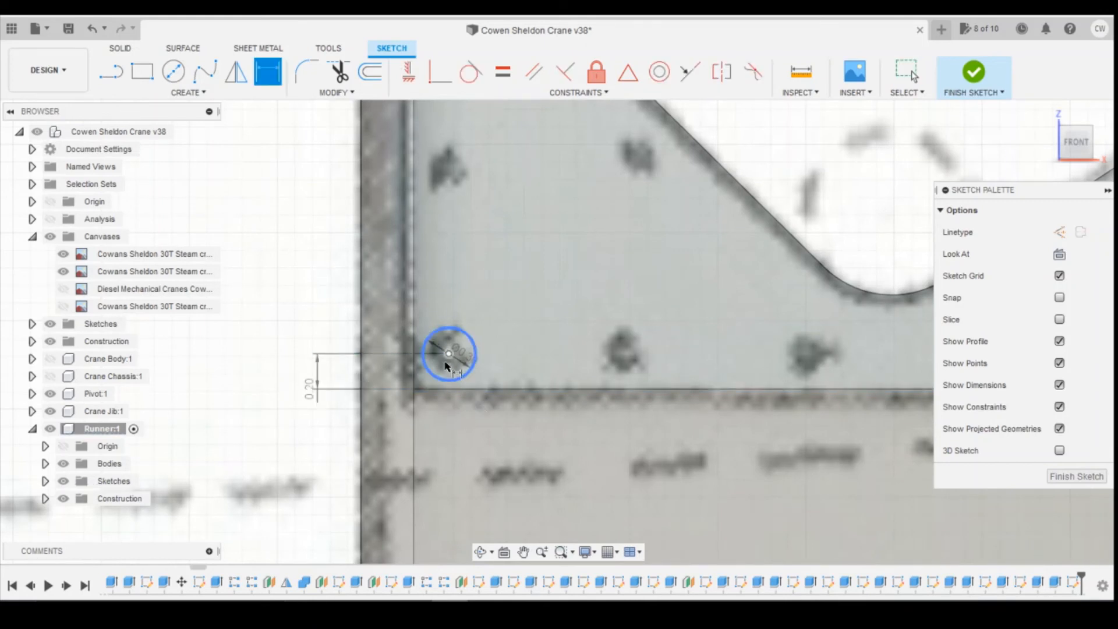
pyautogui.click(448, 353)
pyautogui.click(414, 345)
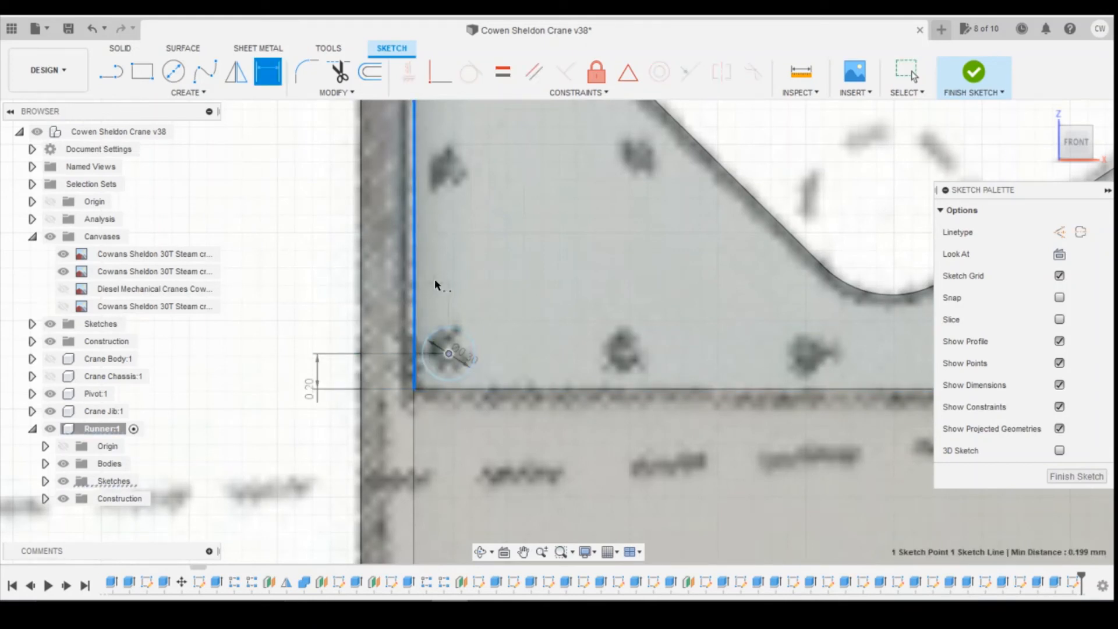
pyautogui.click(582, 337)
pyautogui.write('0.2')
pyautogui.press('Return')
pyautogui.scroll(-2, 585, 362)
pyautogui.scroll(2, 491, 350)
pyautogui.press('Escape')
# Extrude the corner circle's profile 0.15 mm to form a rivet.
pyautogui.click(504, 347)
pyautogui.rightClick(504, 347)
pyautogui.click(486, 402)
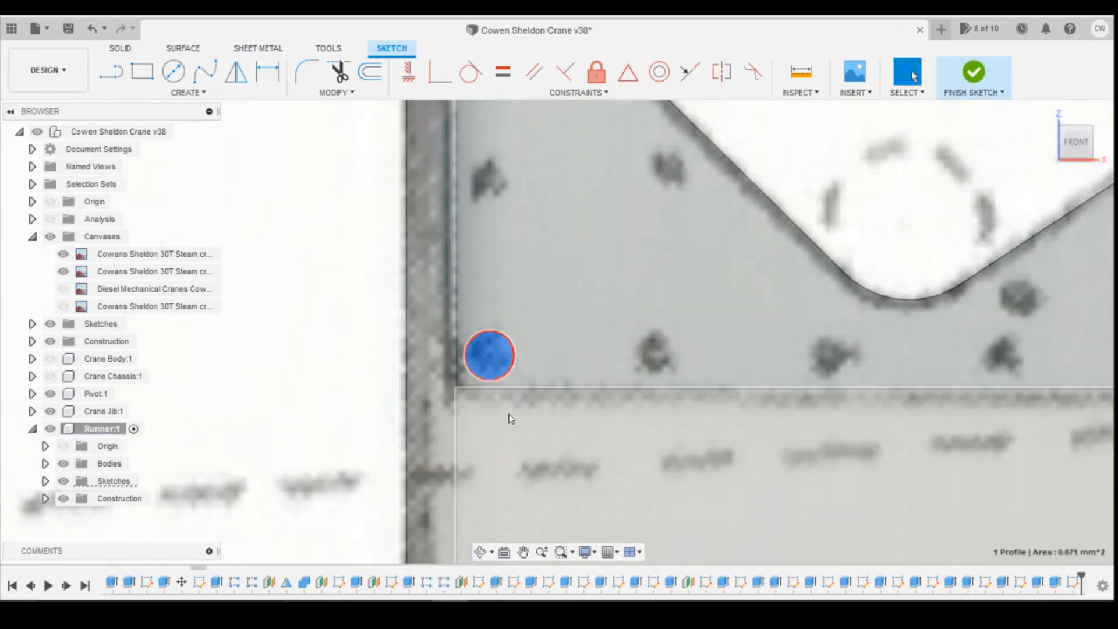
pyautogui.write('0')
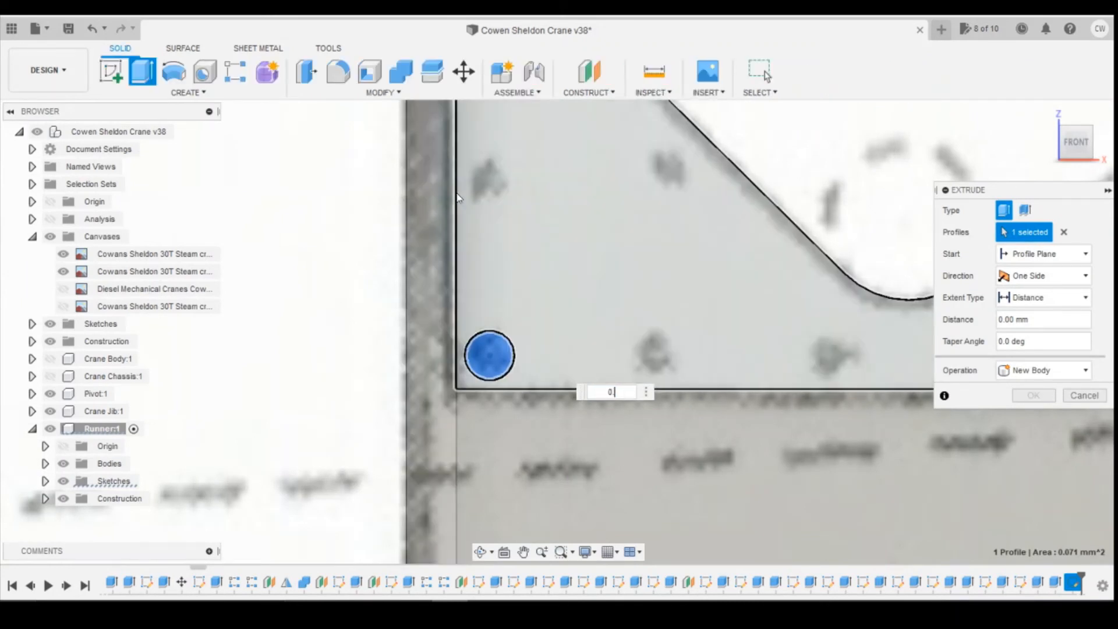
pyautogui.write('.15')
pyautogui.press('Return')
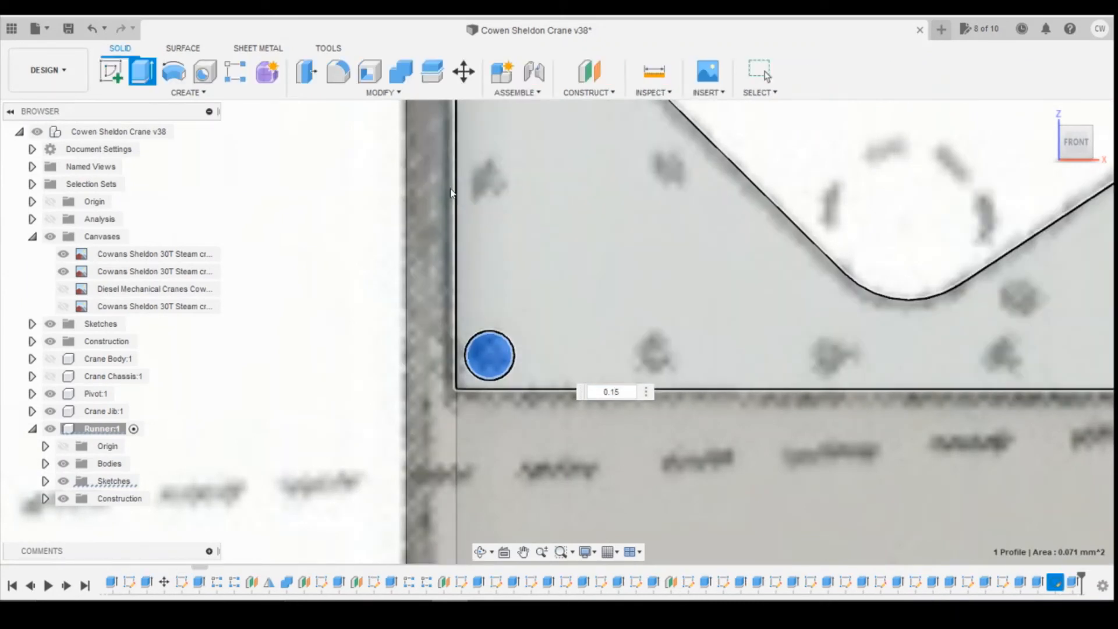
# Round the rivet's outer circular edge with a 0.15 mm fillet.
pyautogui.click(339, 73)
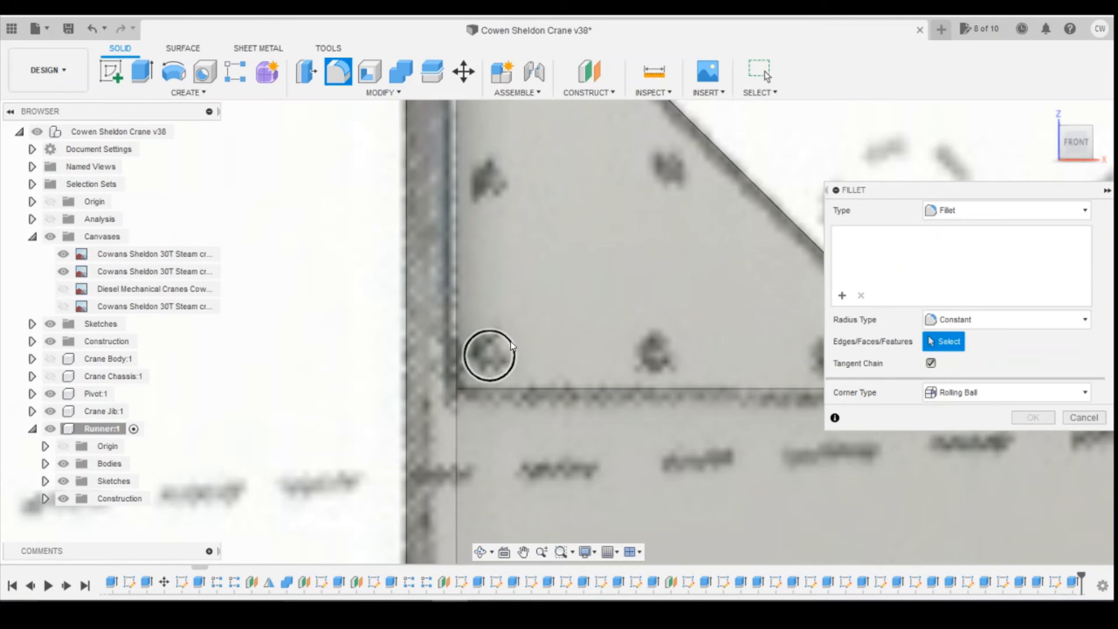
pyautogui.click(511, 346)
pyautogui.write('0.15')
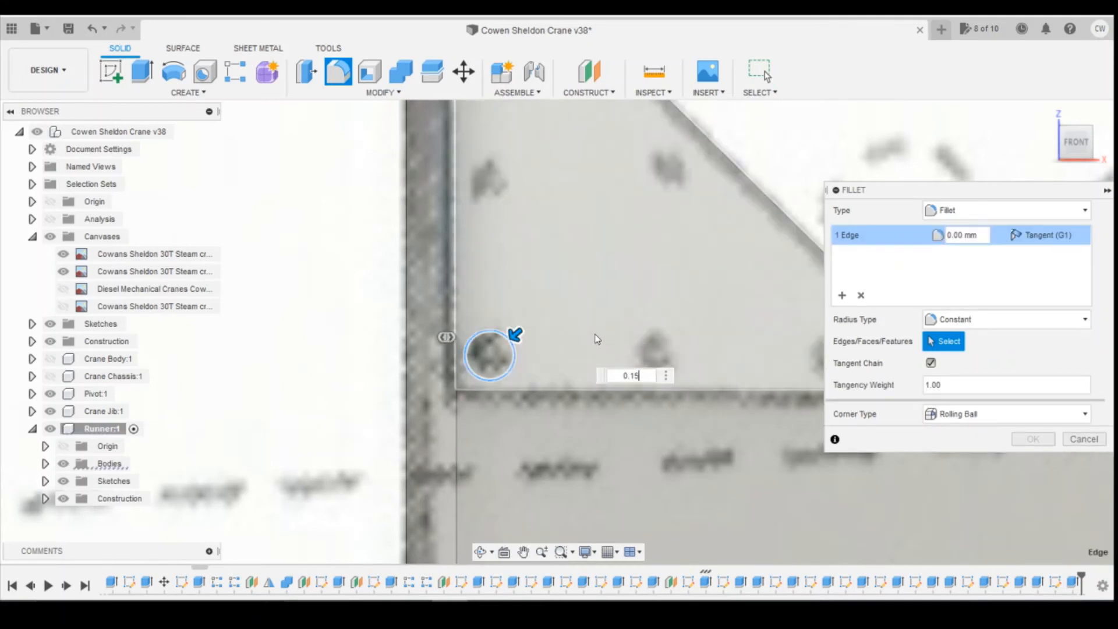
pyautogui.press('Return')
# Pattern the rivet's extrude and fillet features along the plate's lower edge as 5 instances over a 4 mm extent.
pyautogui.scroll(-5, 609, 271)
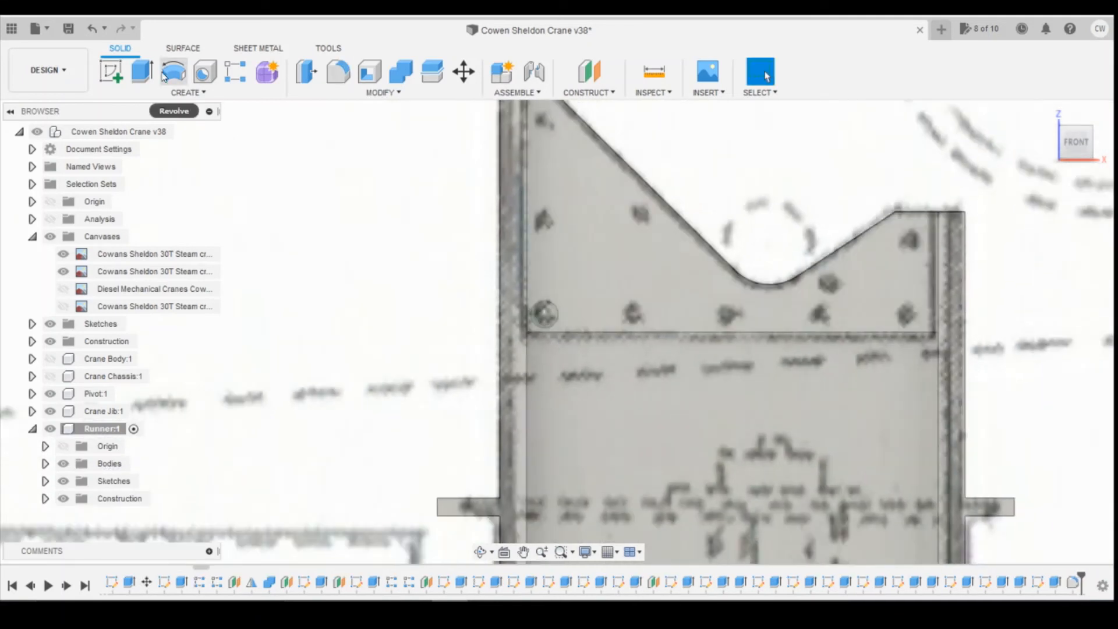
pyautogui.click(236, 72)
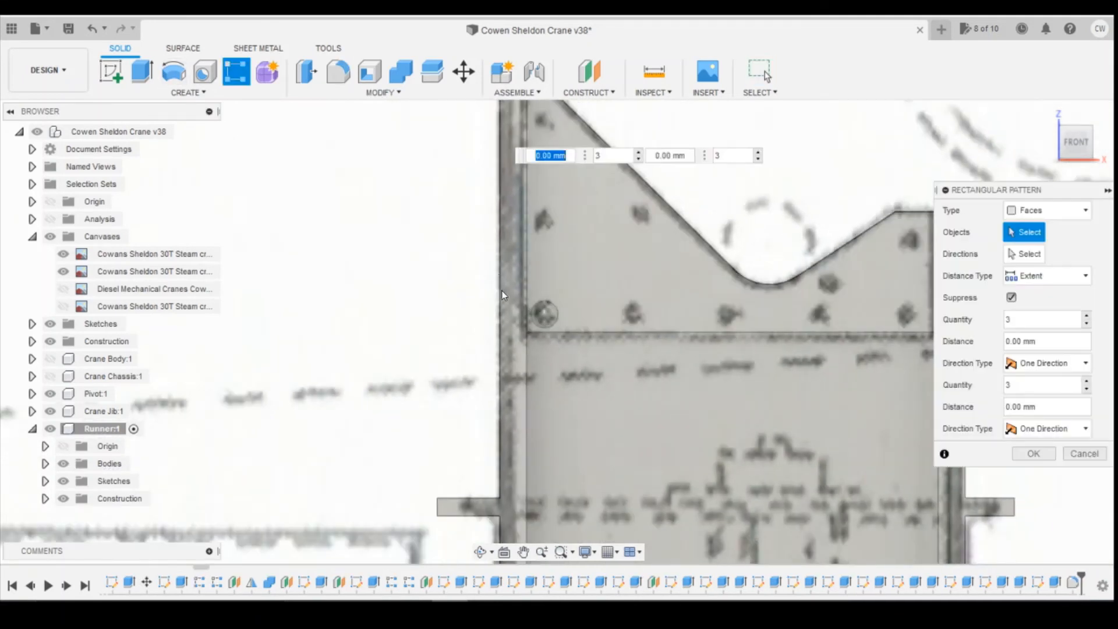
pyautogui.click(549, 317)
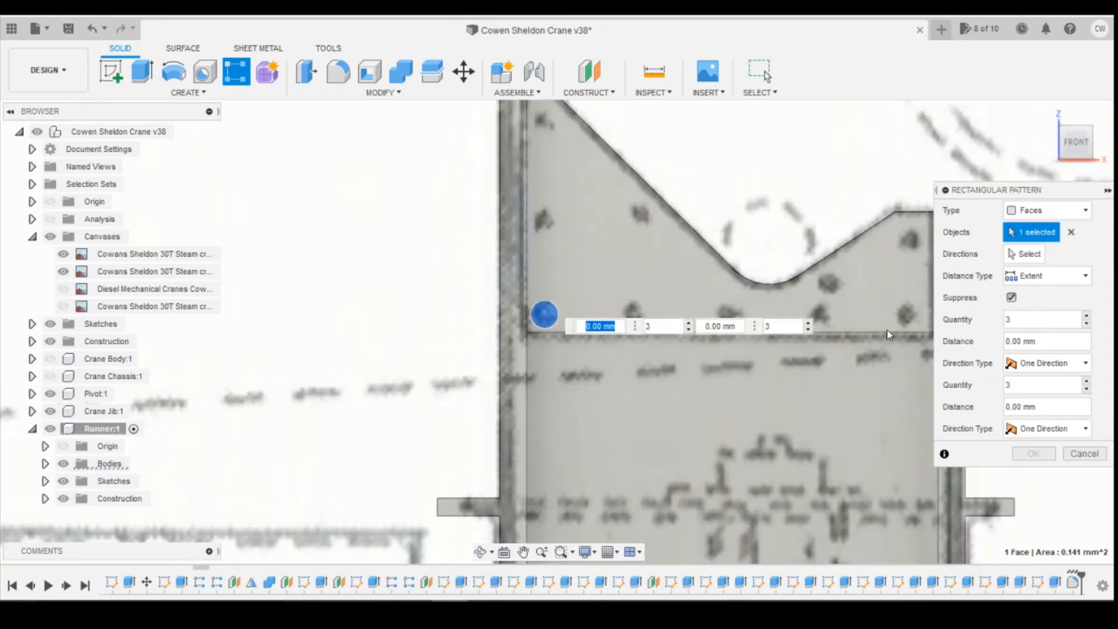
pyautogui.click(1029, 213)
pyautogui.click(1032, 278)
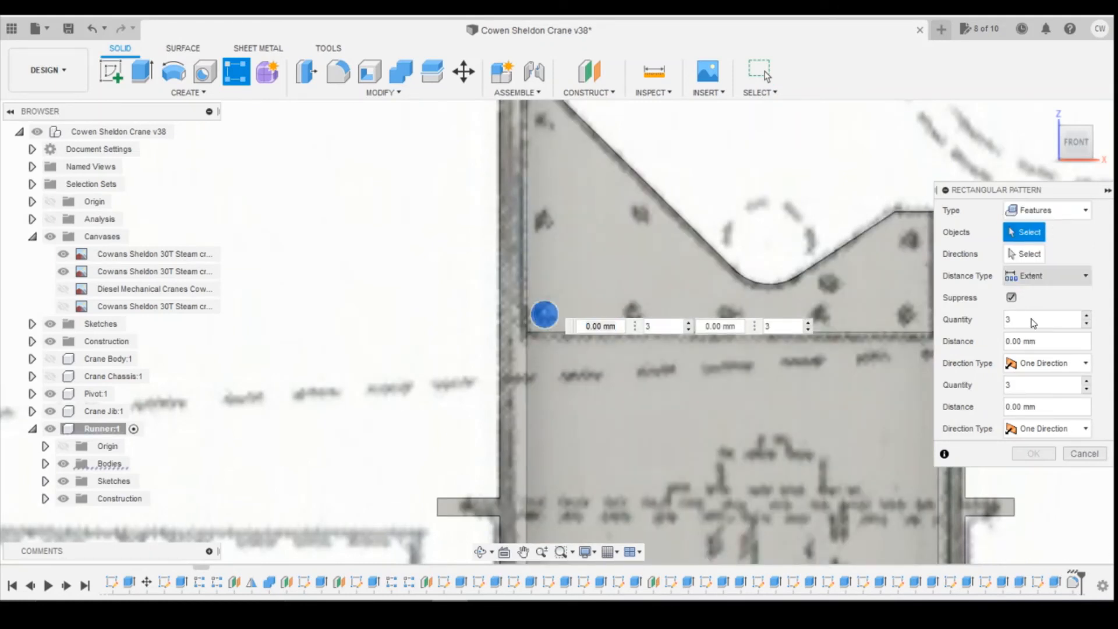
pyautogui.click(1074, 583)
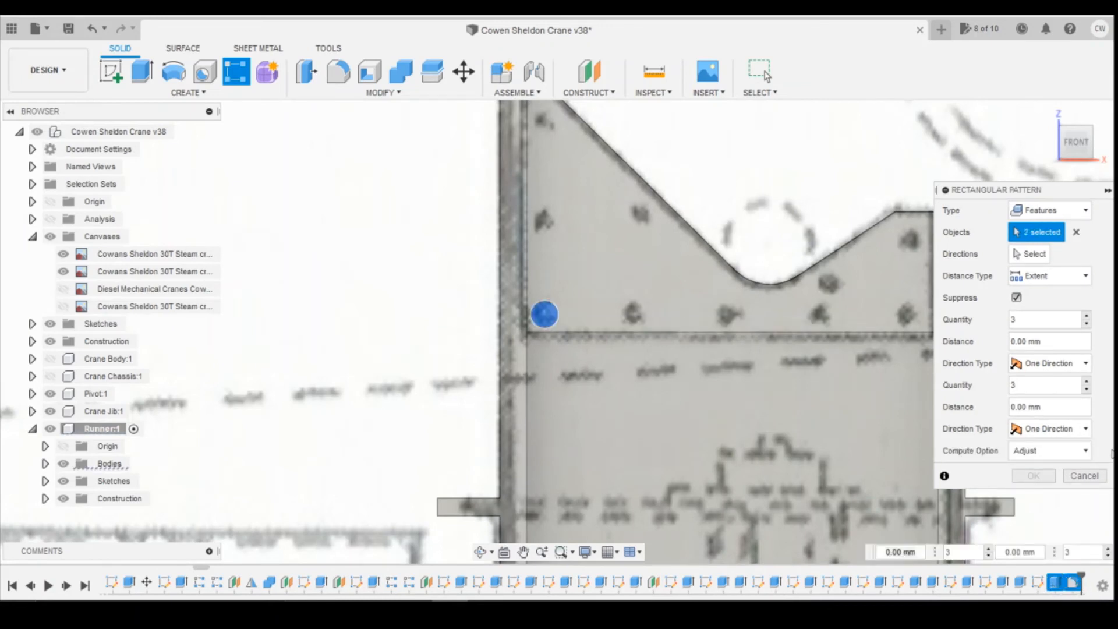
pyautogui.click(1029, 254)
pyautogui.click(742, 333)
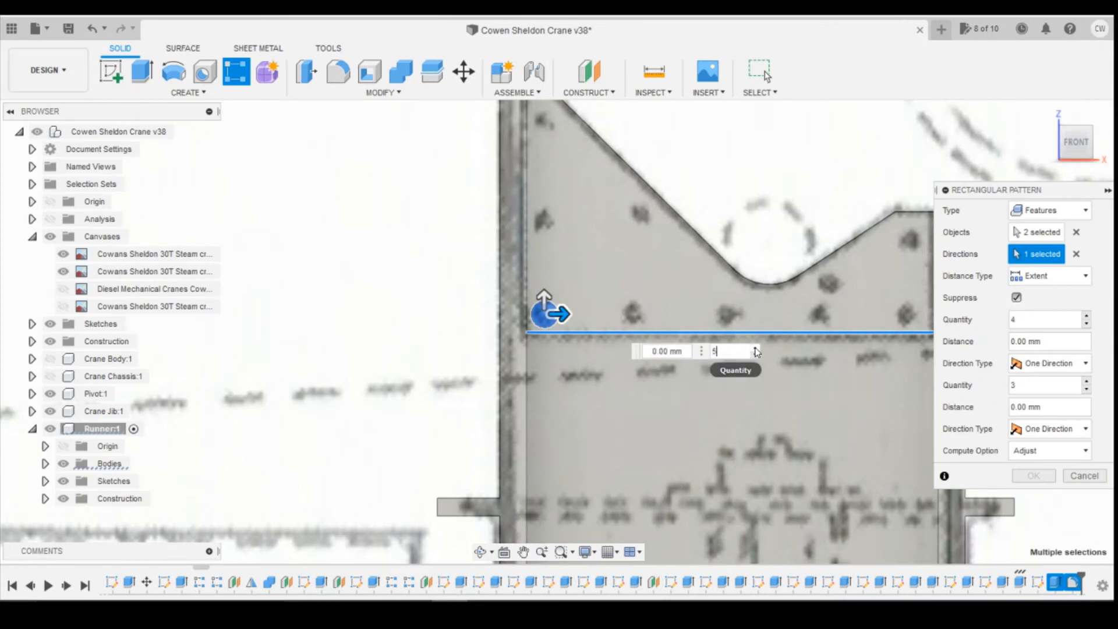
pyautogui.click(756, 349)
pyautogui.moveTo(556, 314); pyautogui.dragTo(918, 315)
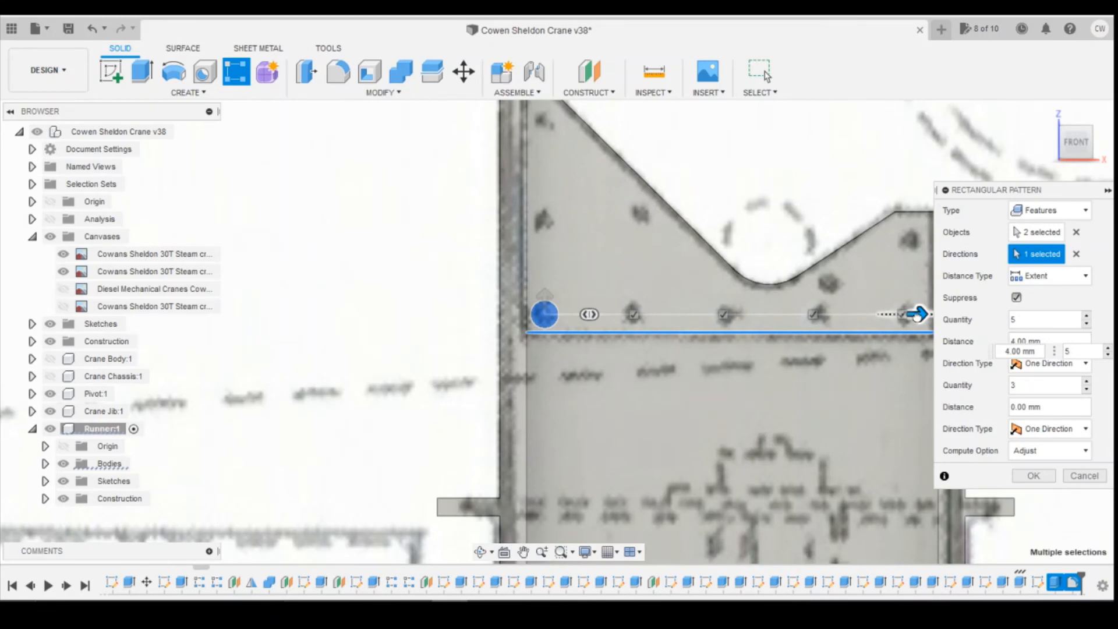
pyautogui.click(1033, 476)
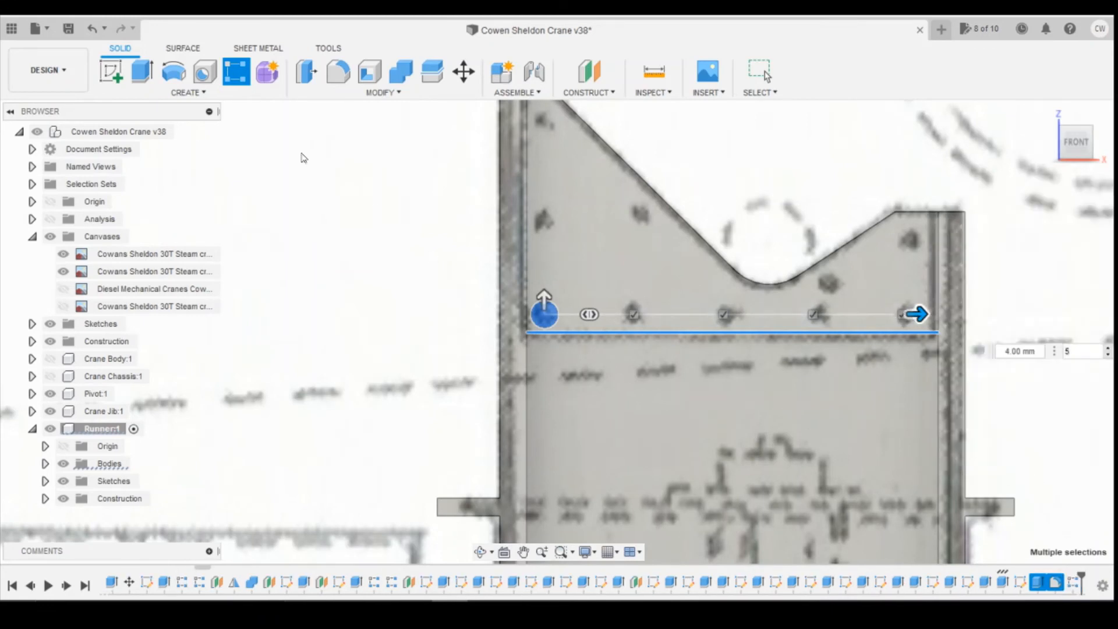
# Pattern the corner rivet's extrude and fillet features up the plate's left edge as 3 instances over a 2.1 mm extent.
pyautogui.click(236, 76)
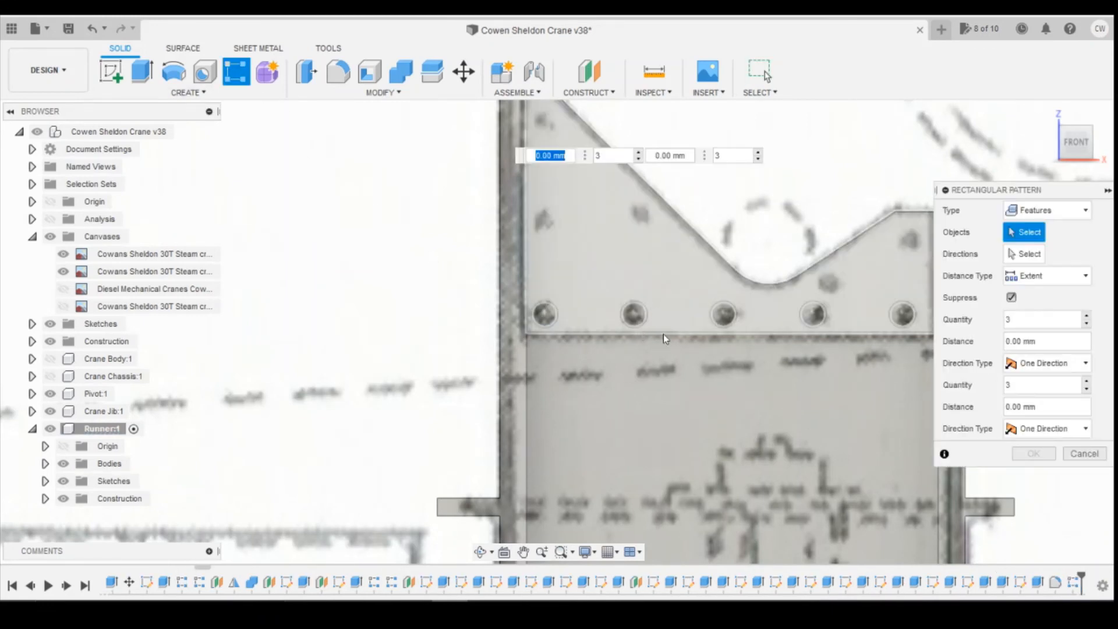
pyautogui.click(1025, 583)
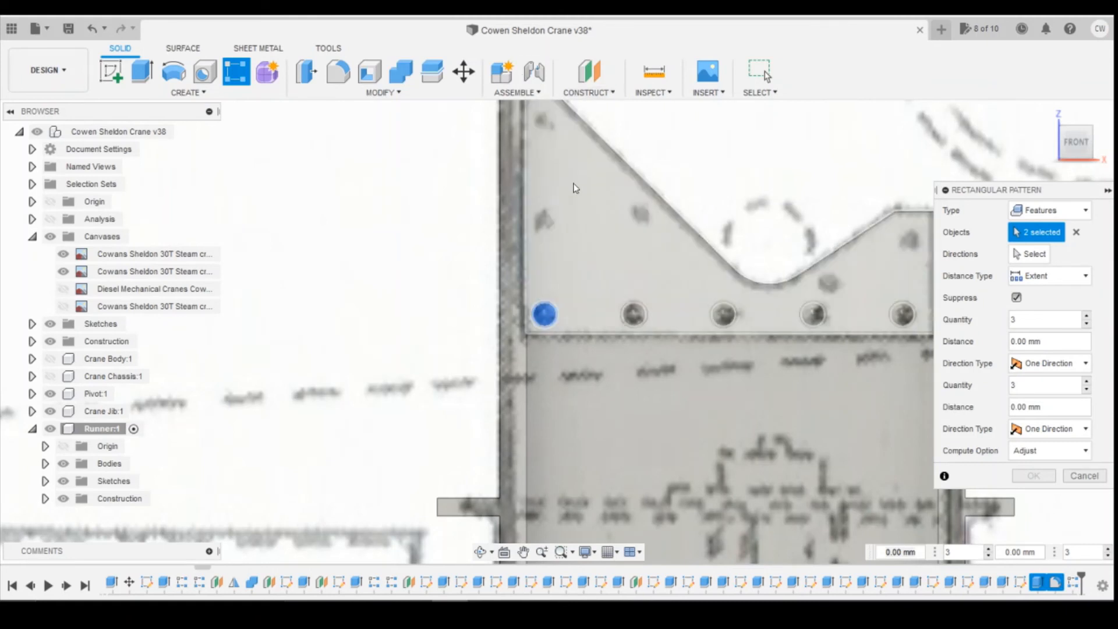
pyautogui.click(1030, 254)
pyautogui.click(527, 247)
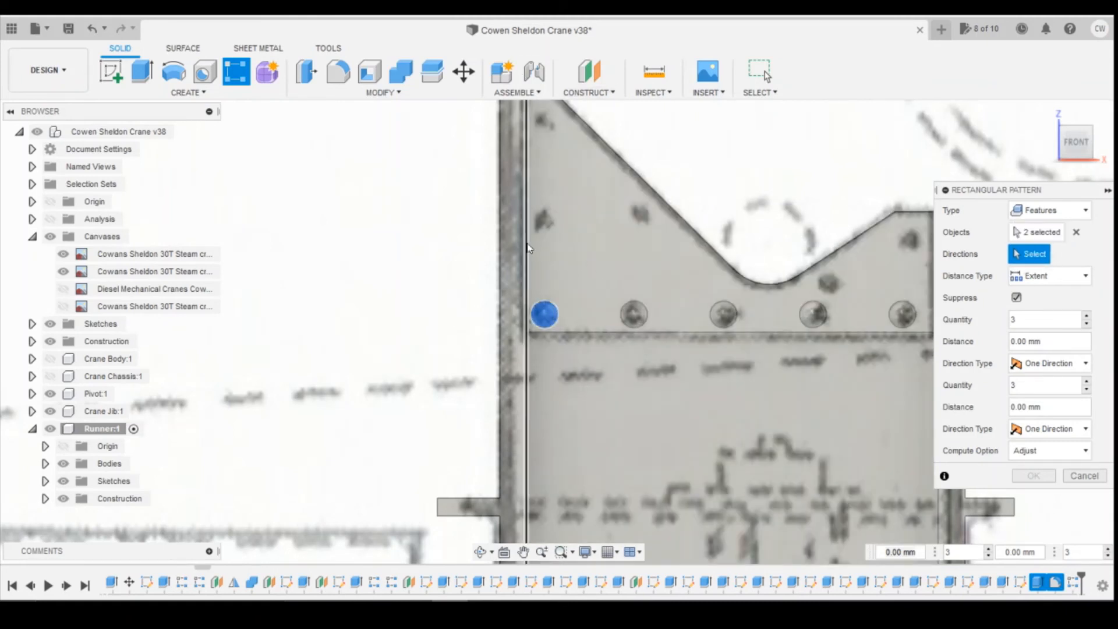
pyautogui.press('Tab')
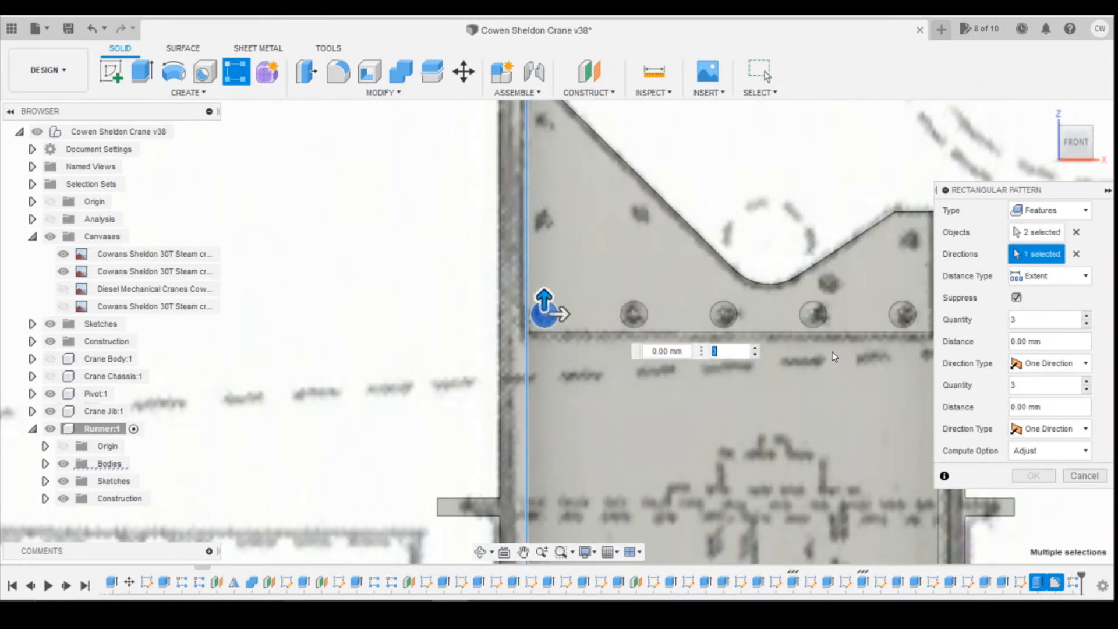
pyautogui.scroll(-3, 718, 257)
pyautogui.moveTo(612, 297); pyautogui.dragTo(608, 169)
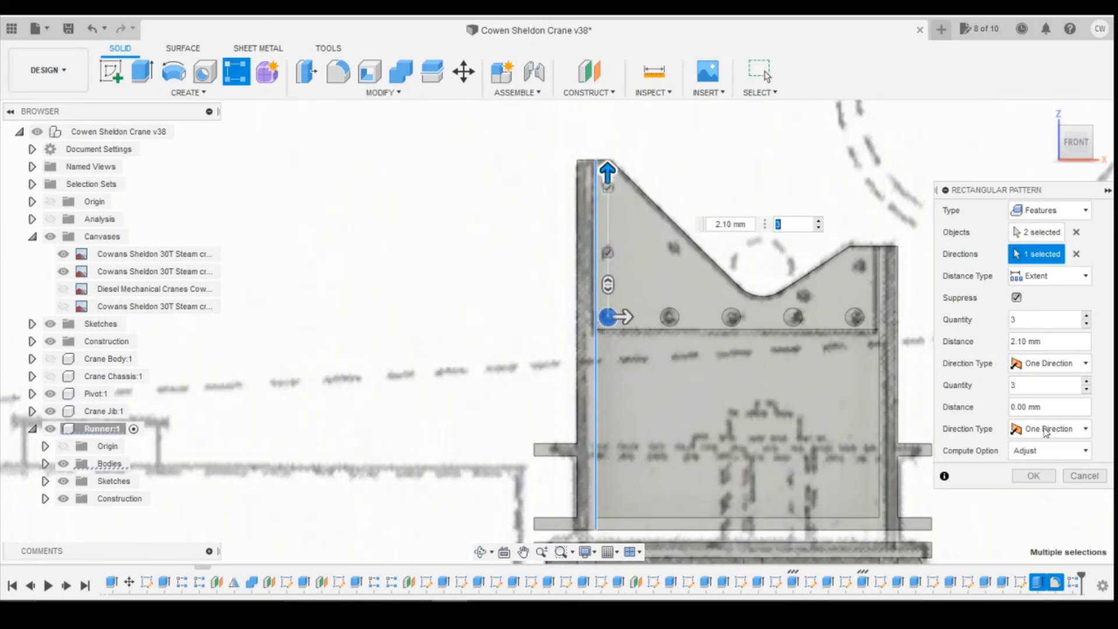
pyautogui.click(1033, 476)
pyautogui.scroll(3, 734, 275)
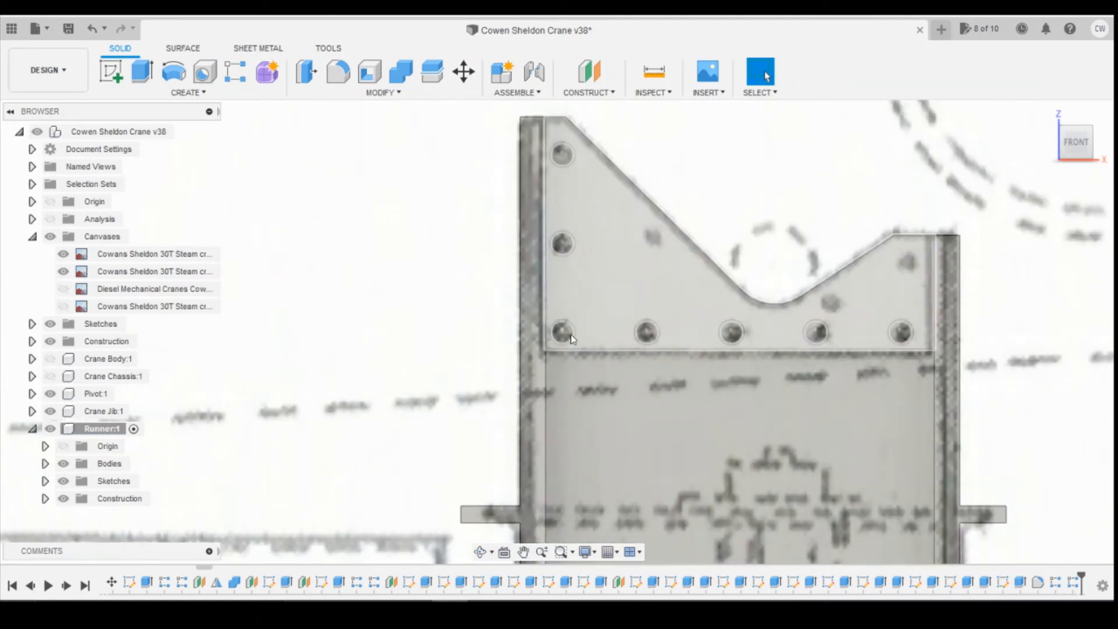
# On a new sketch on the plate's front face, draw a 0.3 mm diameter circle over the rivet mark beside the long slope.
pyautogui.rightClick(1021, 583)
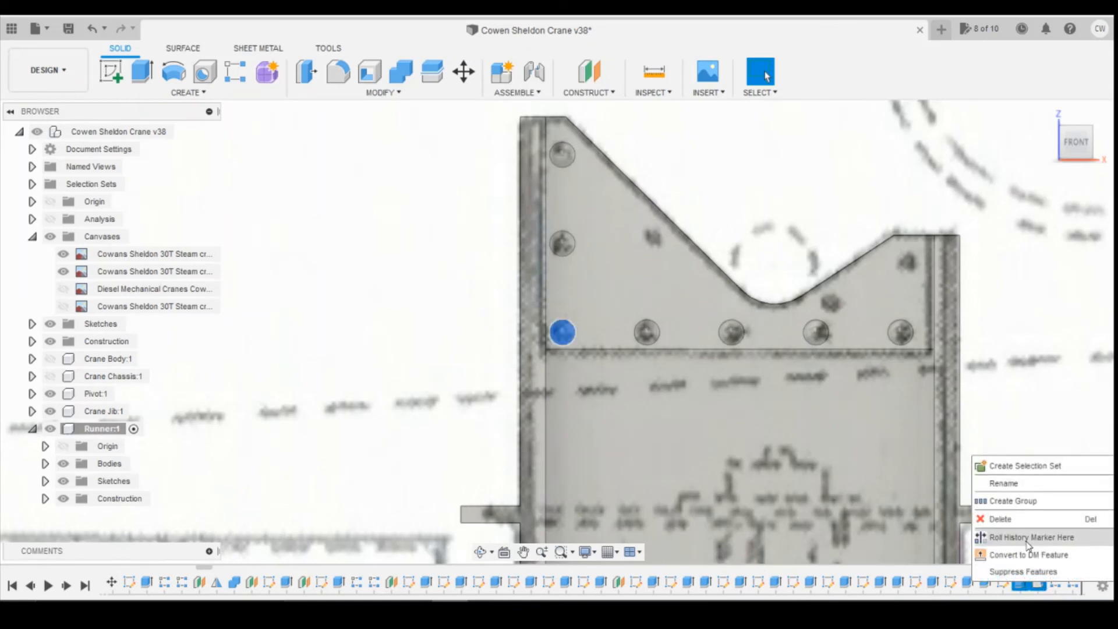
pyautogui.click(1050, 402)
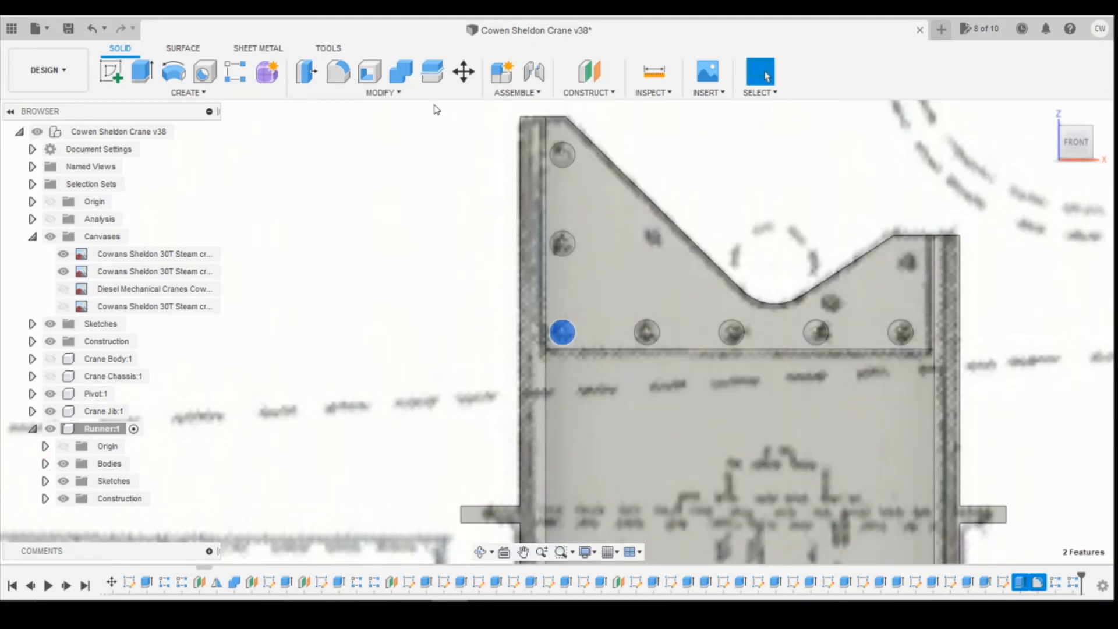
pyautogui.click(118, 69)
pyautogui.click(612, 293)
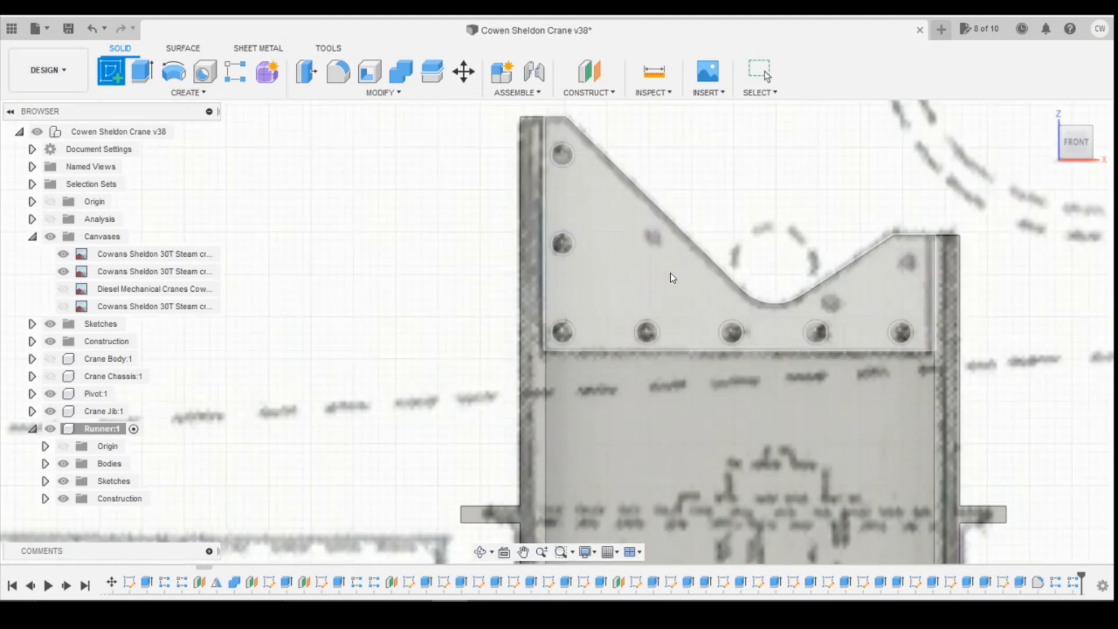
pyautogui.click(173, 72)
pyautogui.click(543, 298)
pyautogui.write('3')
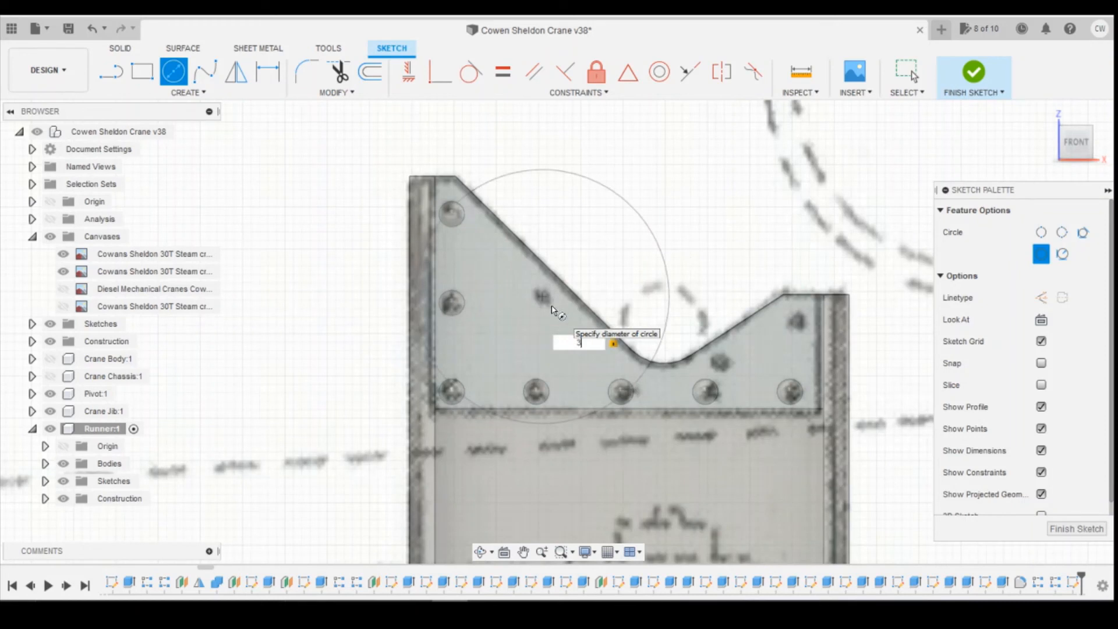
pyautogui.write('3')
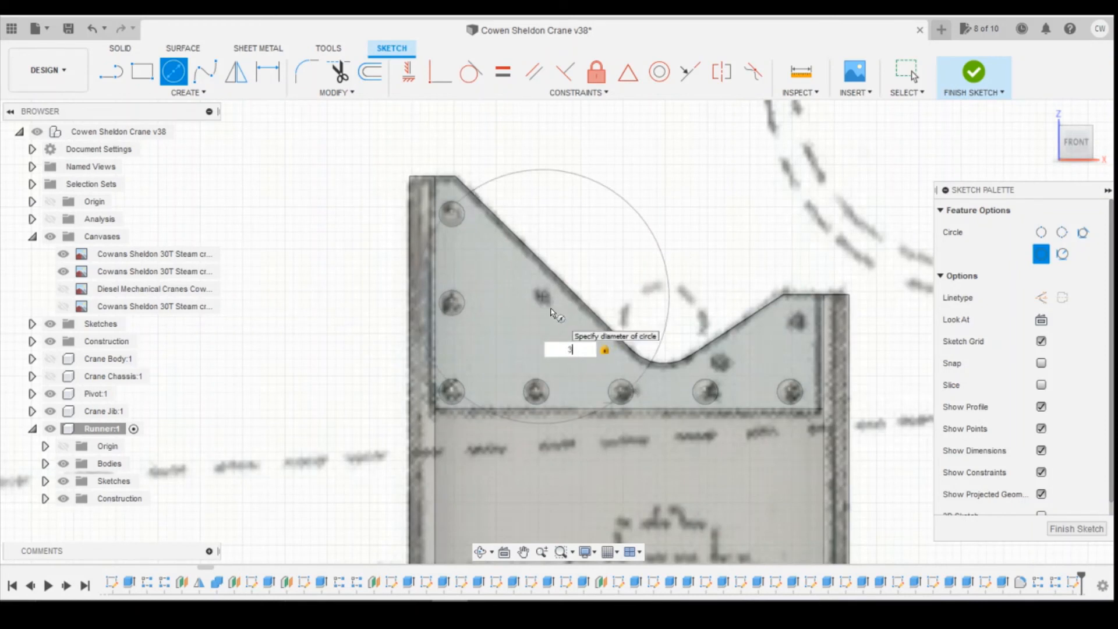
pyautogui.write('3')
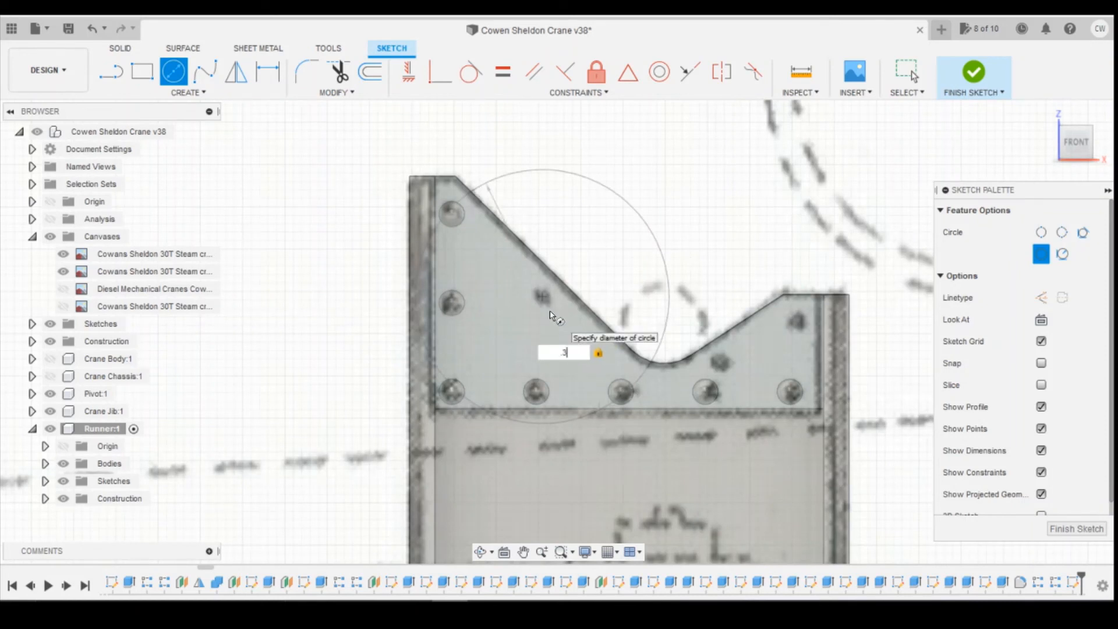
pyautogui.press('Return')
pyautogui.press('Escape')
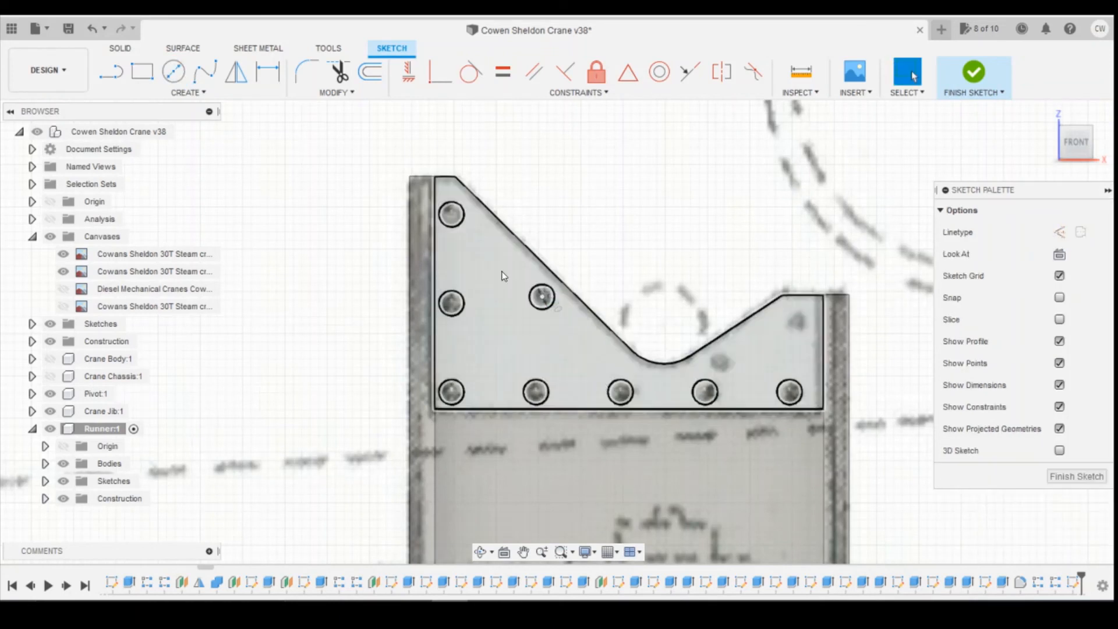
# Draw a 0.3 mm diameter circle over the rivet mark near the plate's upper-right corner.
pyautogui.click(178, 76)
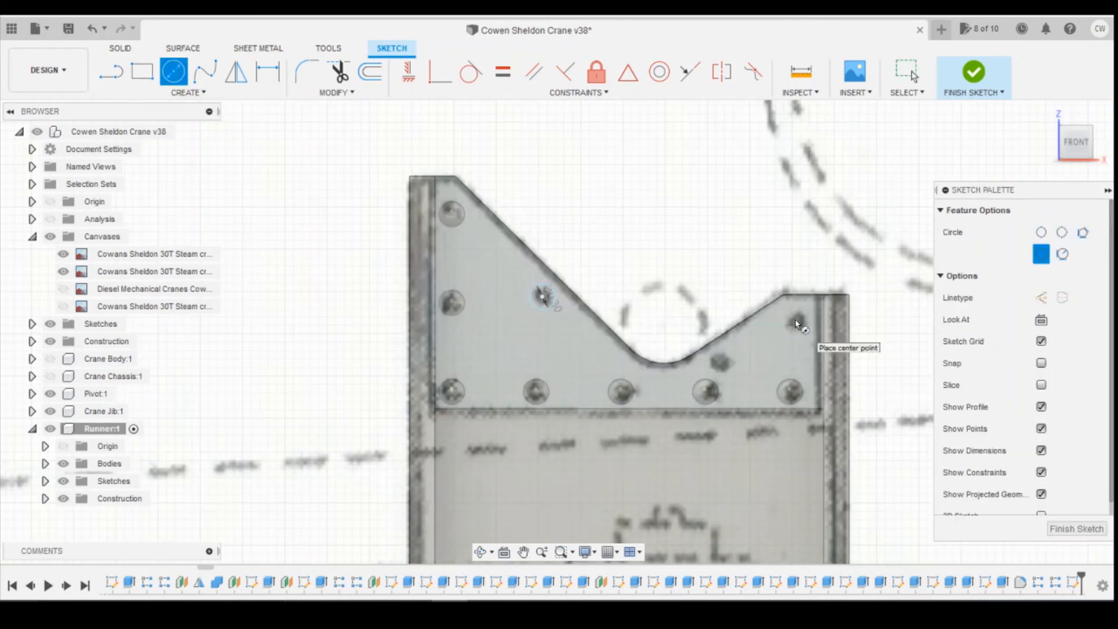
pyautogui.scroll(2, 799, 322)
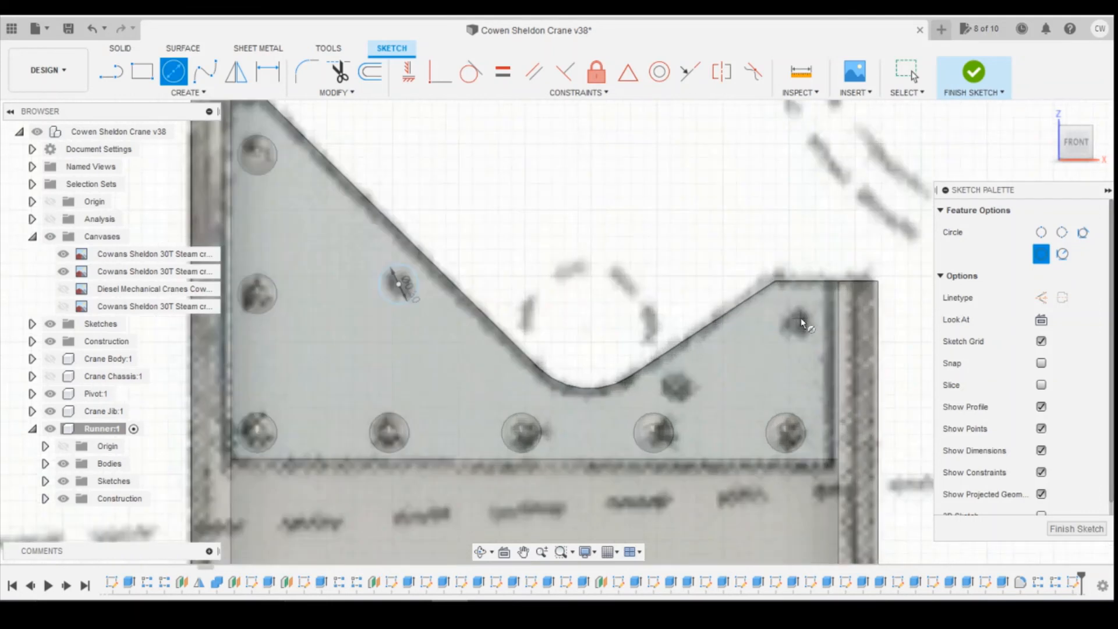
pyautogui.click(797, 322)
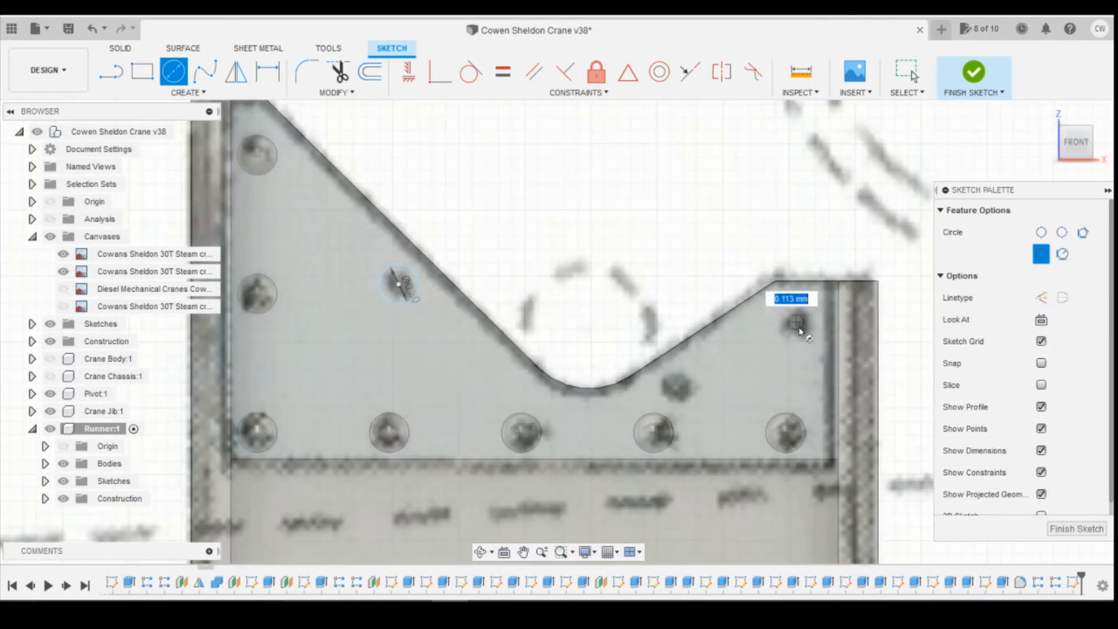
pyautogui.write('0.3')
pyautogui.press('Tab')
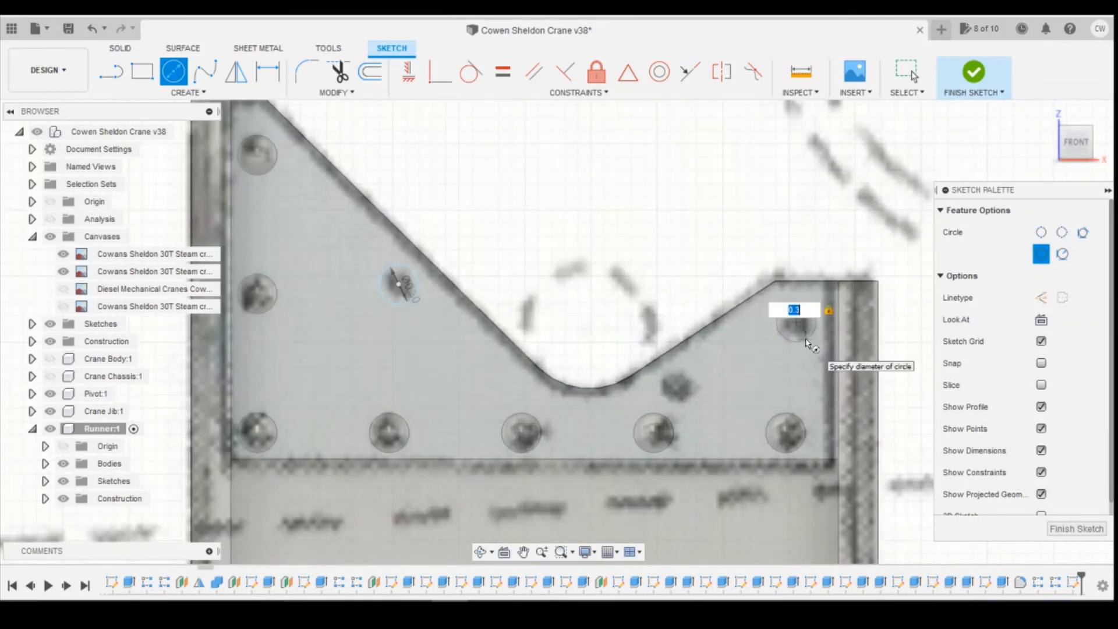
pyautogui.press('Return')
pyautogui.press('Escape')
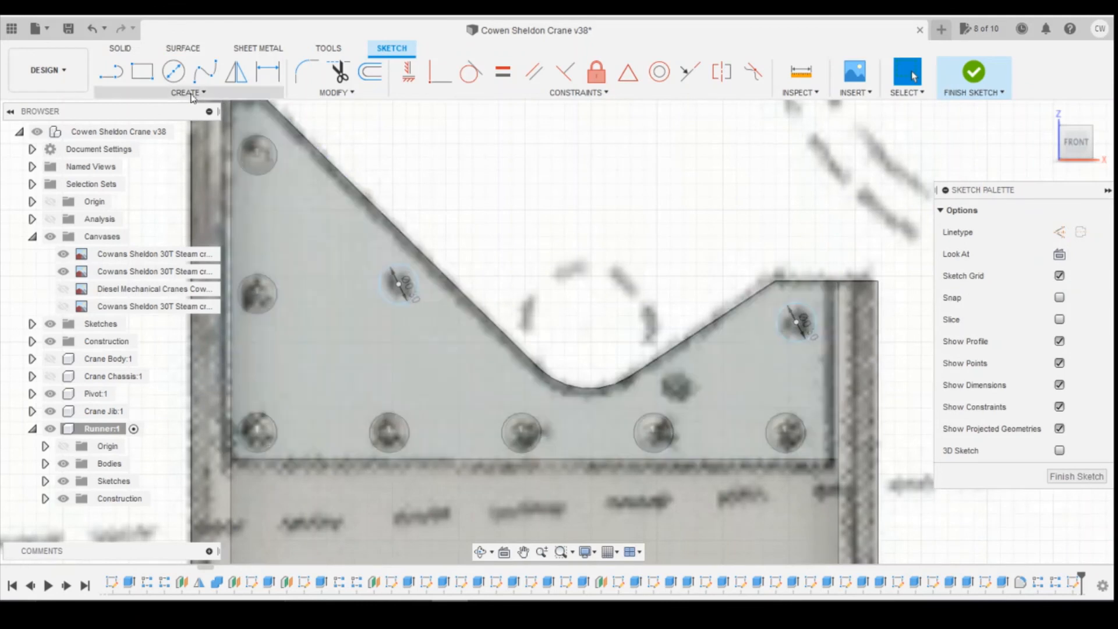
# Draw a 0.3 mm diameter circle over the rivet mark beside the short slope and check the crane reference photo.
pyautogui.click(173, 71)
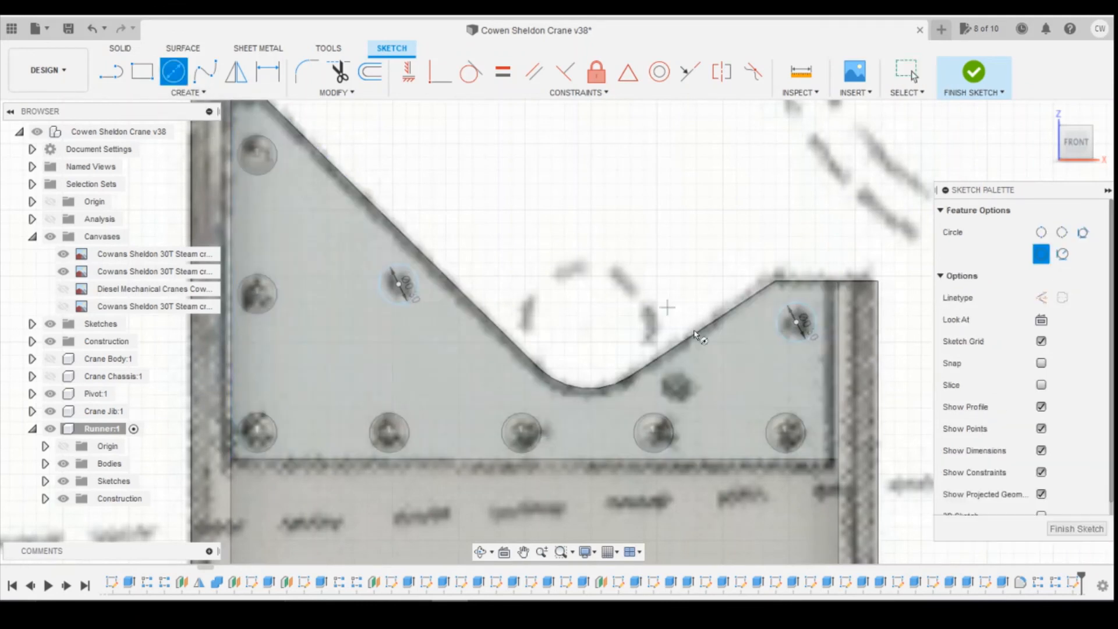
pyautogui.click(675, 385)
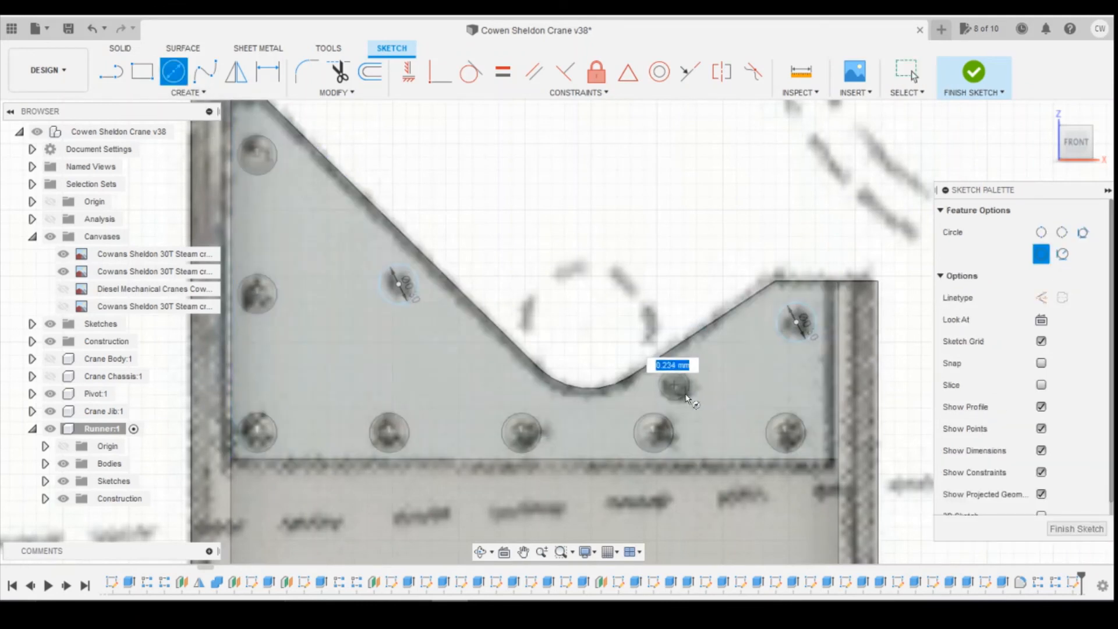
pyautogui.write('0.3')
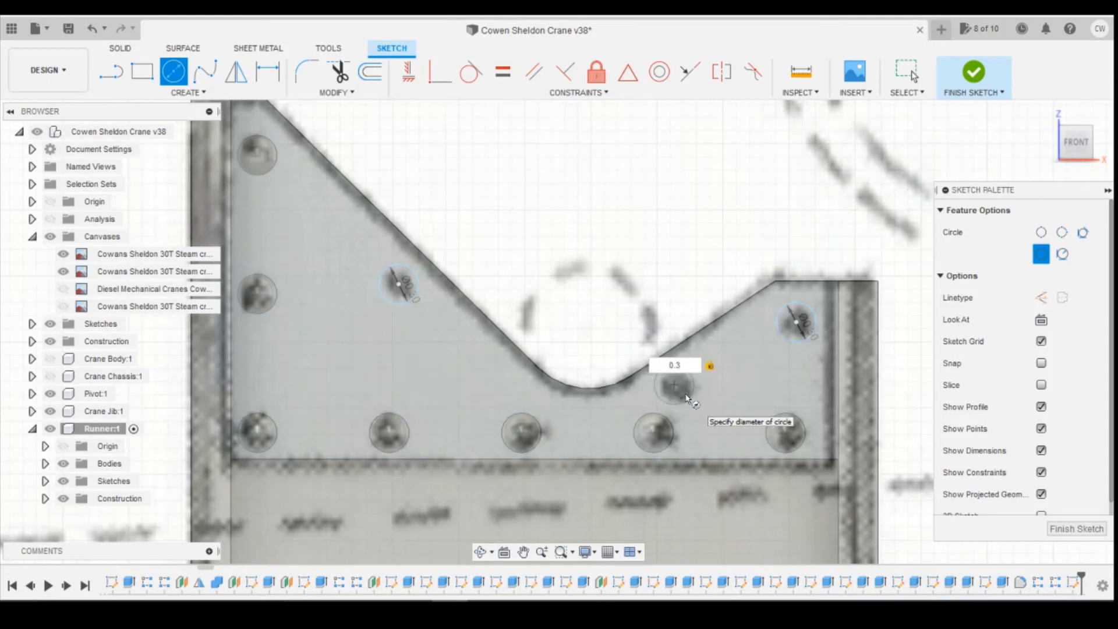
pyautogui.press('Return')
pyautogui.moveTo(486, 611)
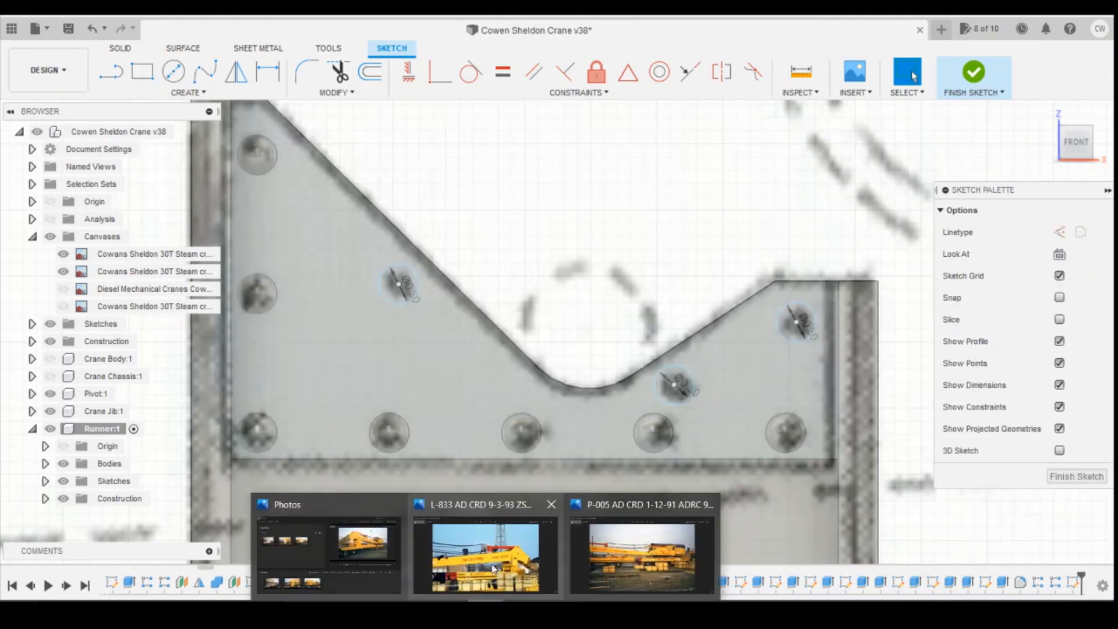
pyautogui.click(493, 570)
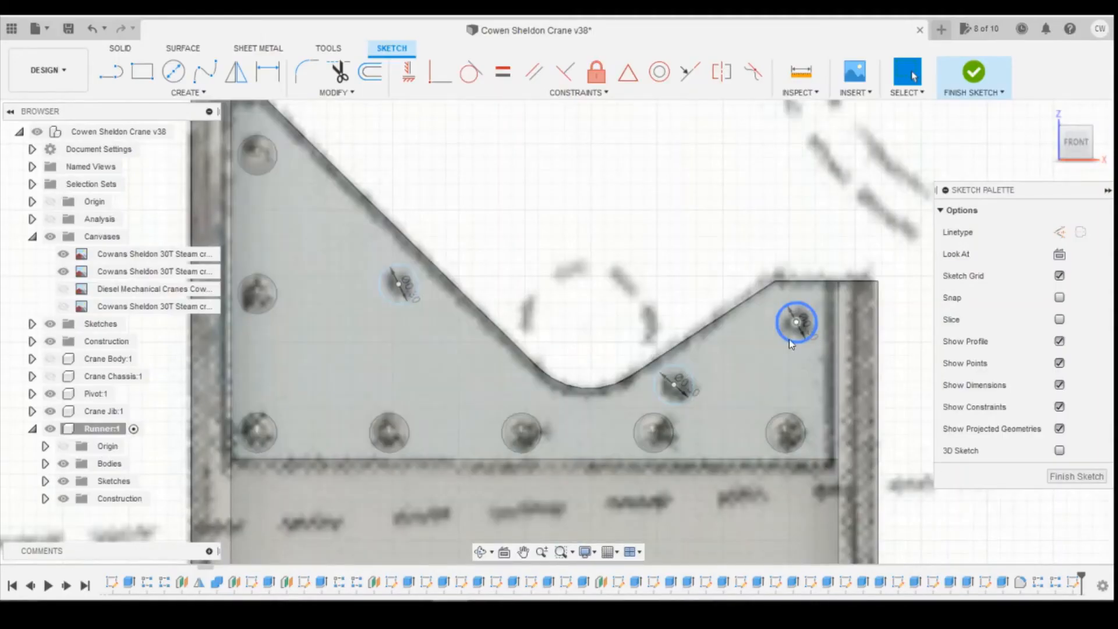
# Dimension the upper-right circle's centre 0.32 mm horizontally from the plate's upper-right corner.
pyautogui.press('d')
pyautogui.click(796, 322)
pyautogui.click(838, 281)
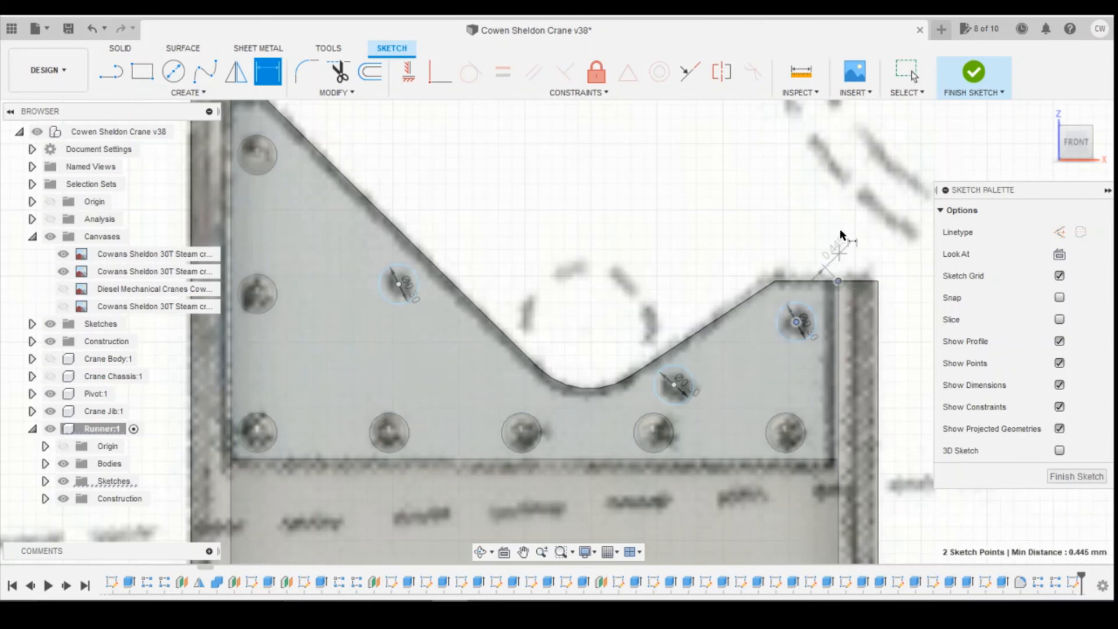
pyautogui.click(819, 220)
pyautogui.write('0.32')
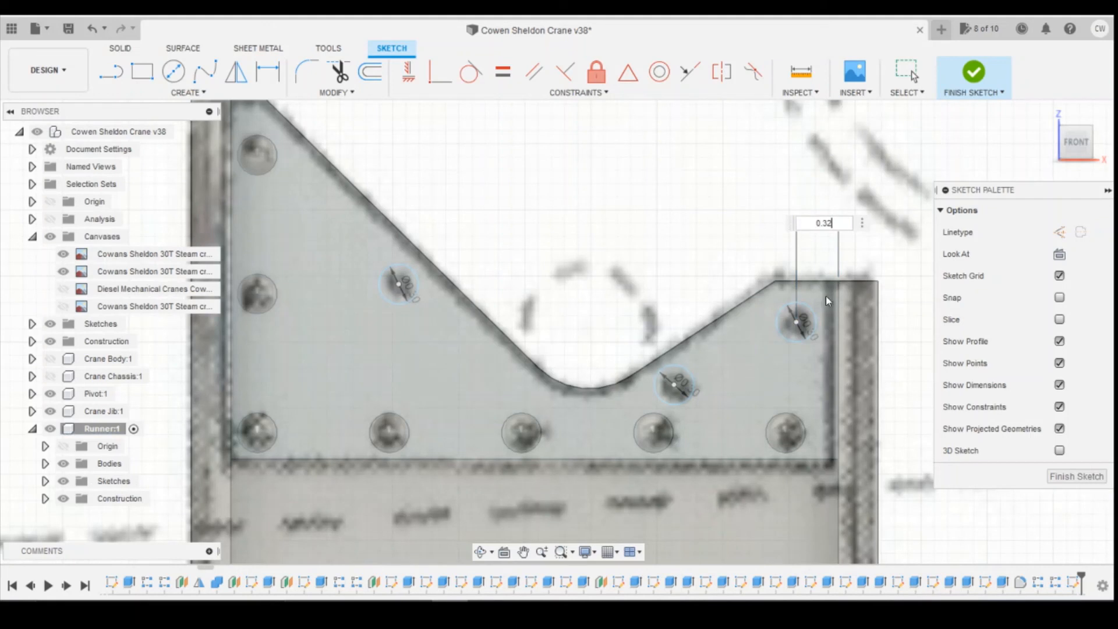
pyautogui.press('Return')
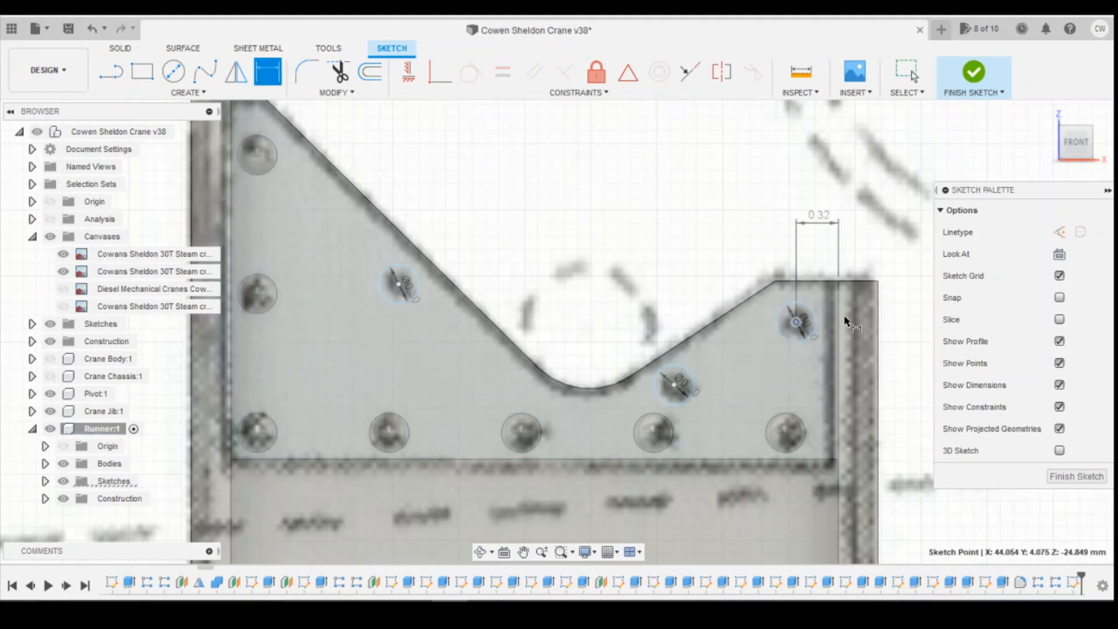
# Dimension the upper-right circle's centre 0.3 mm vertically below the plate's upper-right corner.
pyautogui.click(838, 321)
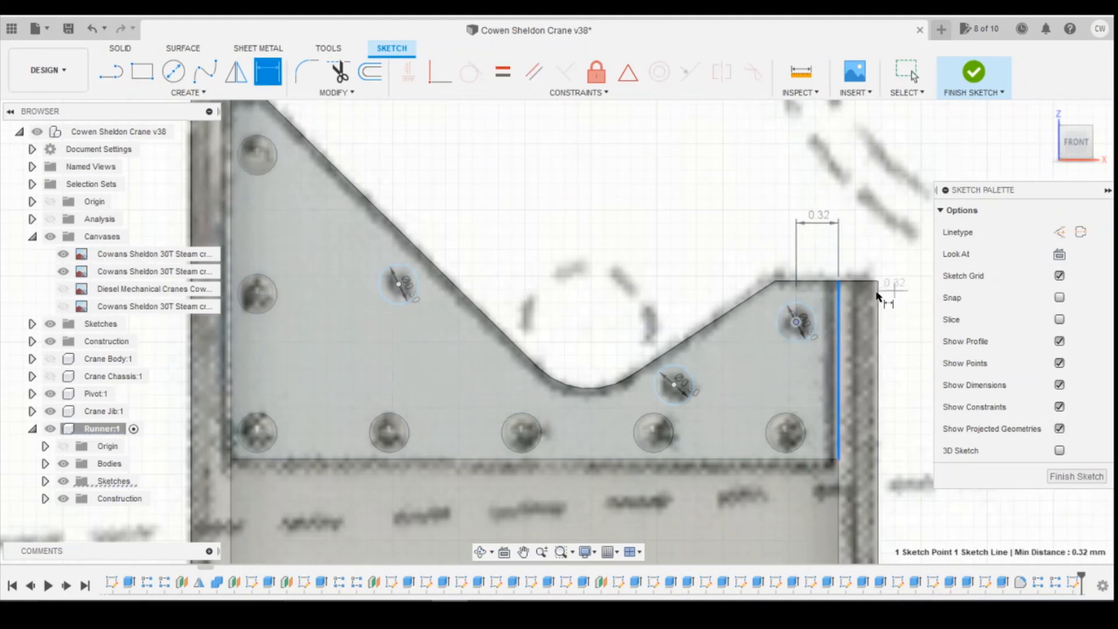
pyautogui.press('Escape')
pyautogui.click(796, 322)
pyautogui.click(838, 281)
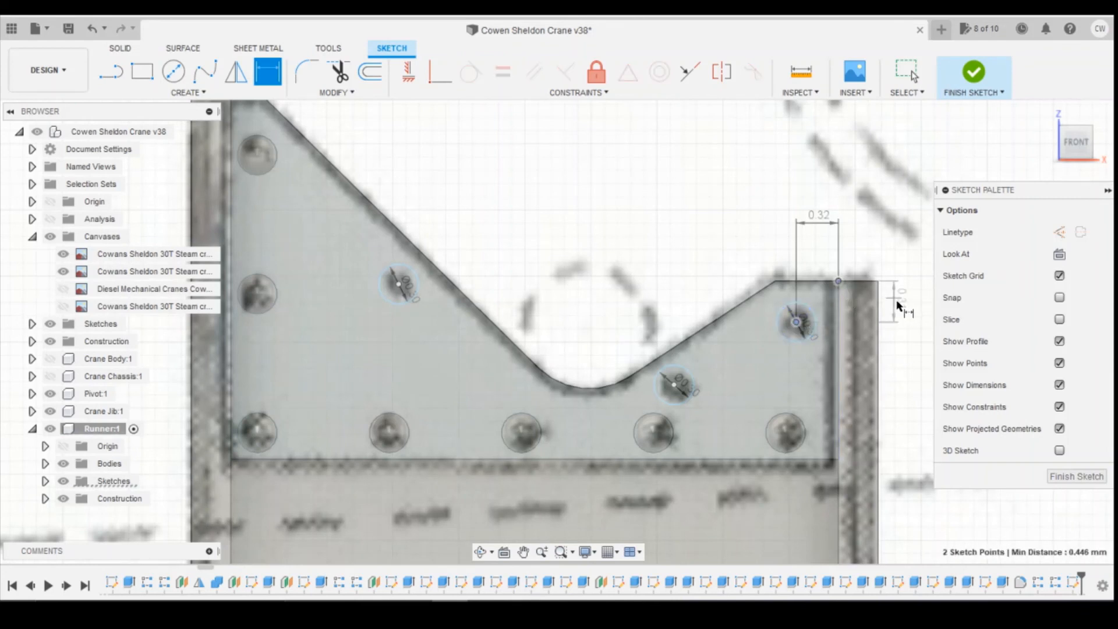
pyautogui.click(921, 327)
pyautogui.write('0.3')
pyautogui.press('Return')
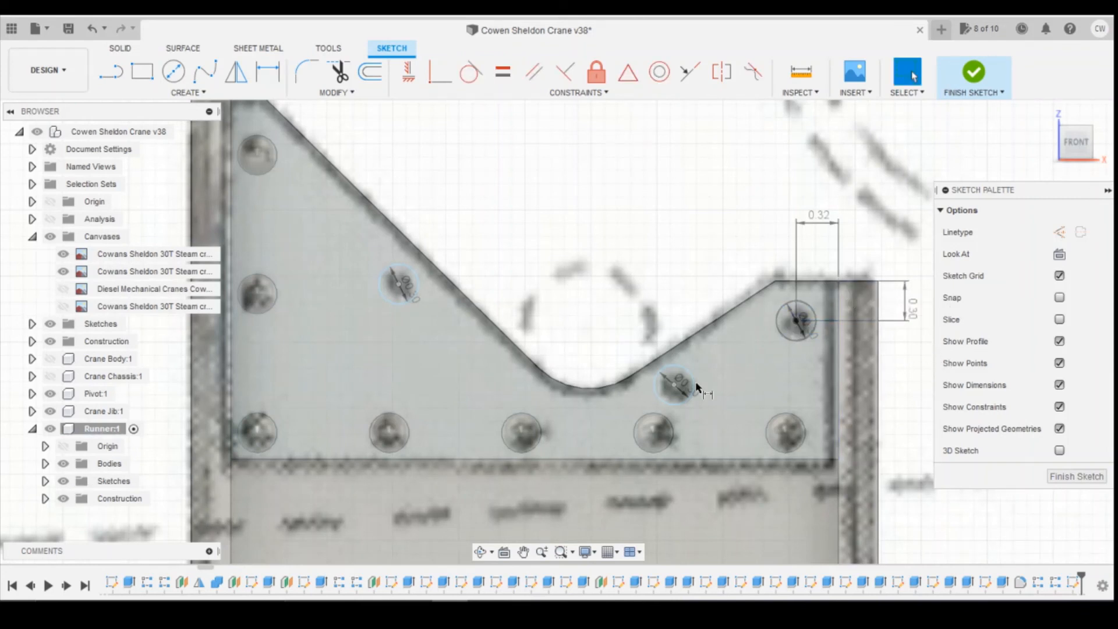
# Dimension the circle beside the short slope to the slope's upper end and vertically to the plate's lower-right corner.
pyautogui.click(674, 384)
pyautogui.click(775, 281)
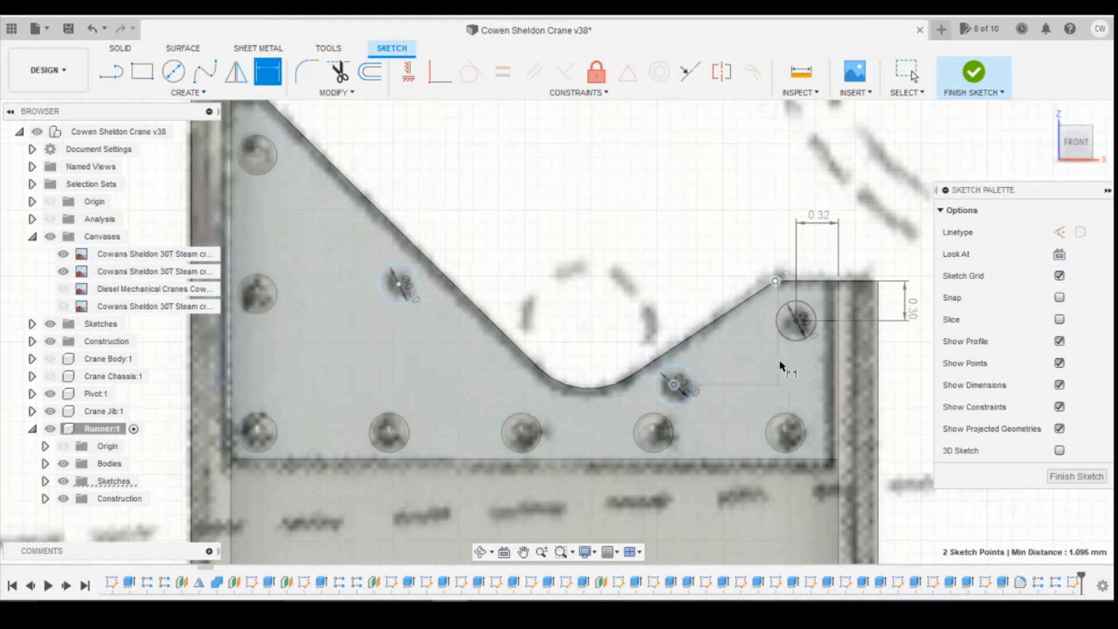
pyautogui.click(770, 378)
pyautogui.press('Return')
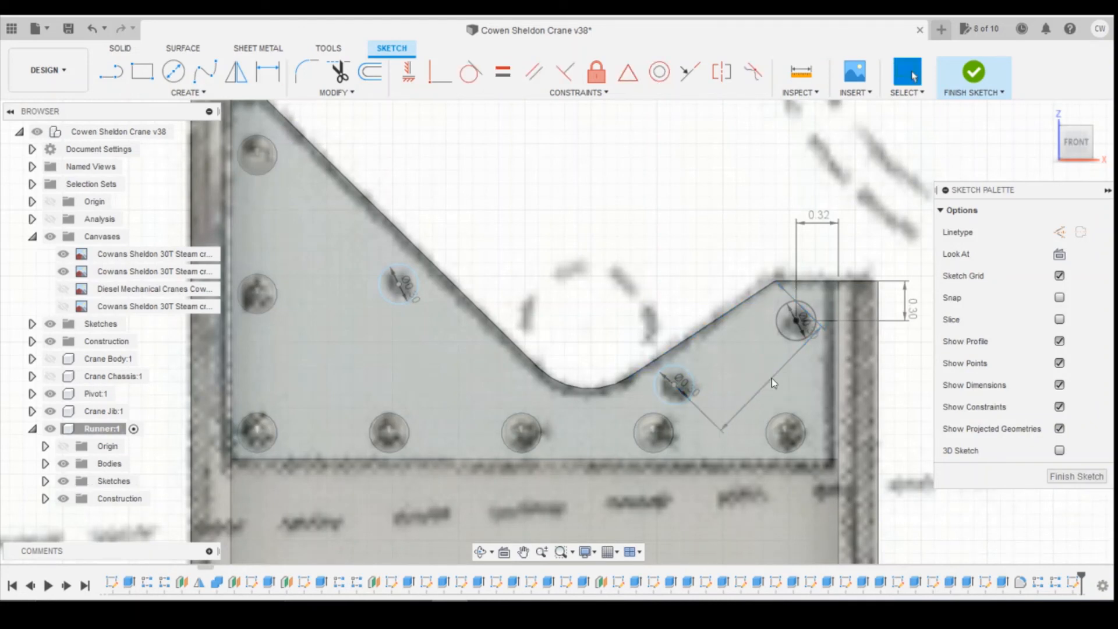
pyautogui.click(674, 384)
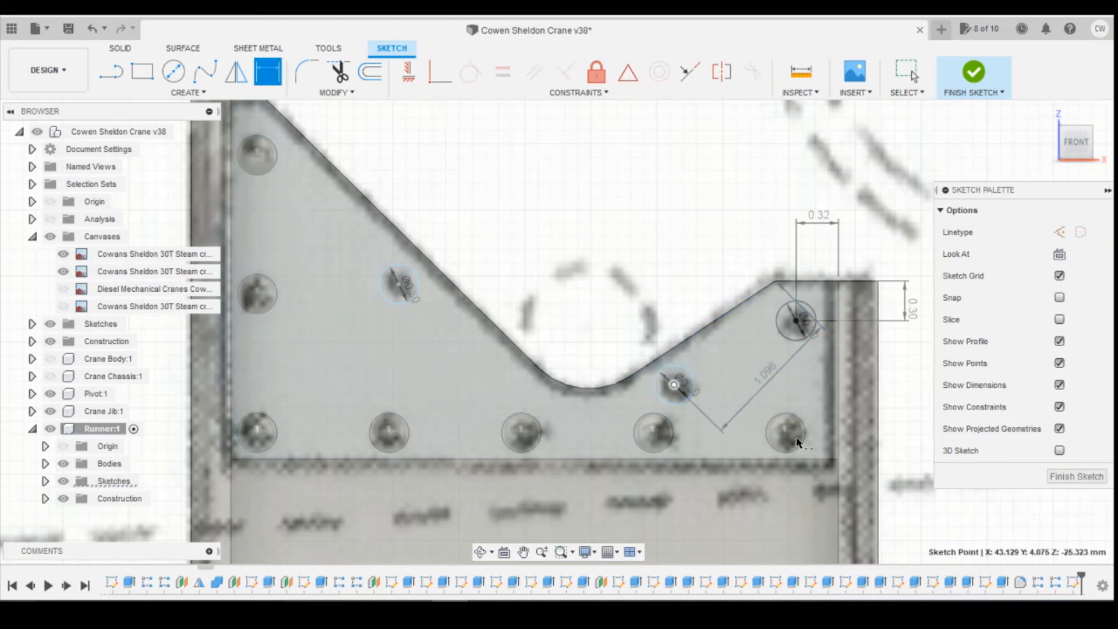
pyautogui.click(839, 462)
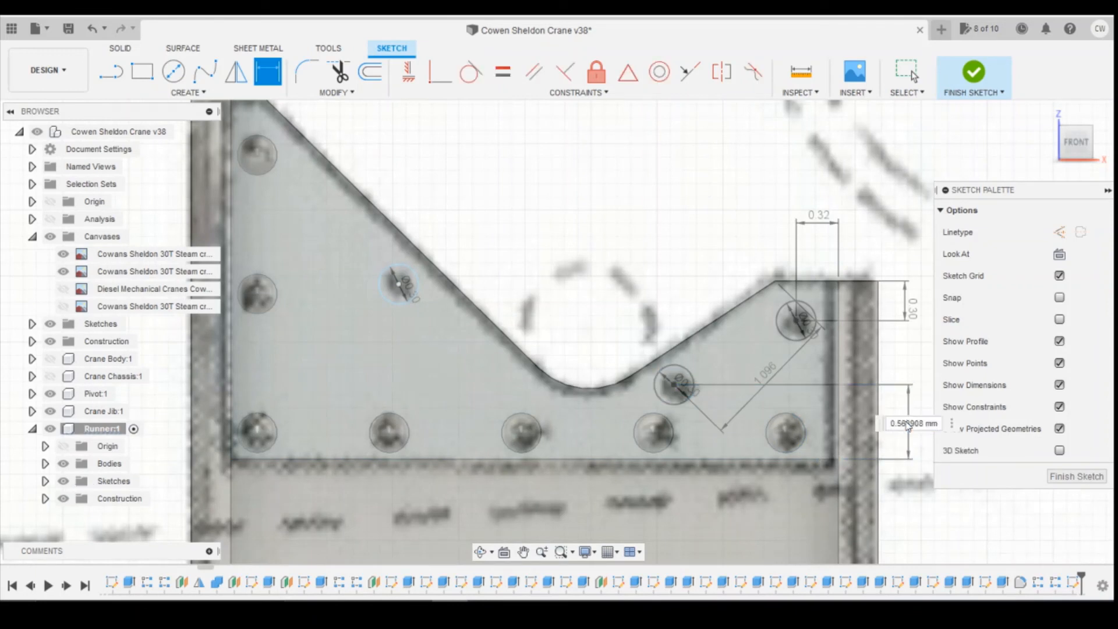
pyautogui.click(903, 426)
# Dimension the circle beside the long slope vertically and horizontally from the plate's lower-left corner.
pyautogui.click(398, 284)
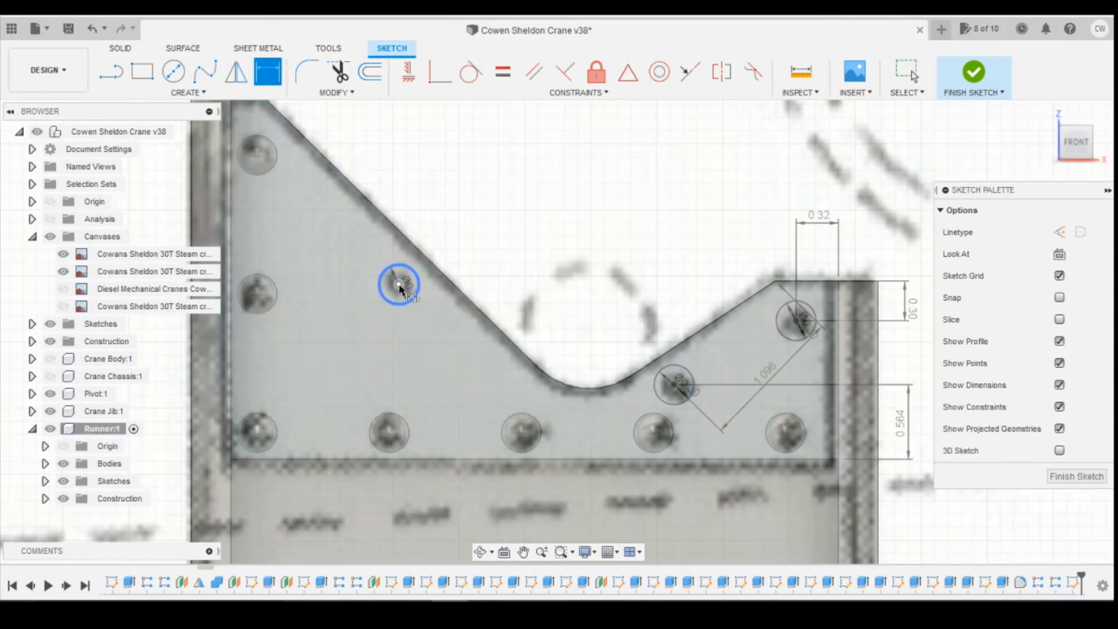
pyautogui.click(230, 460)
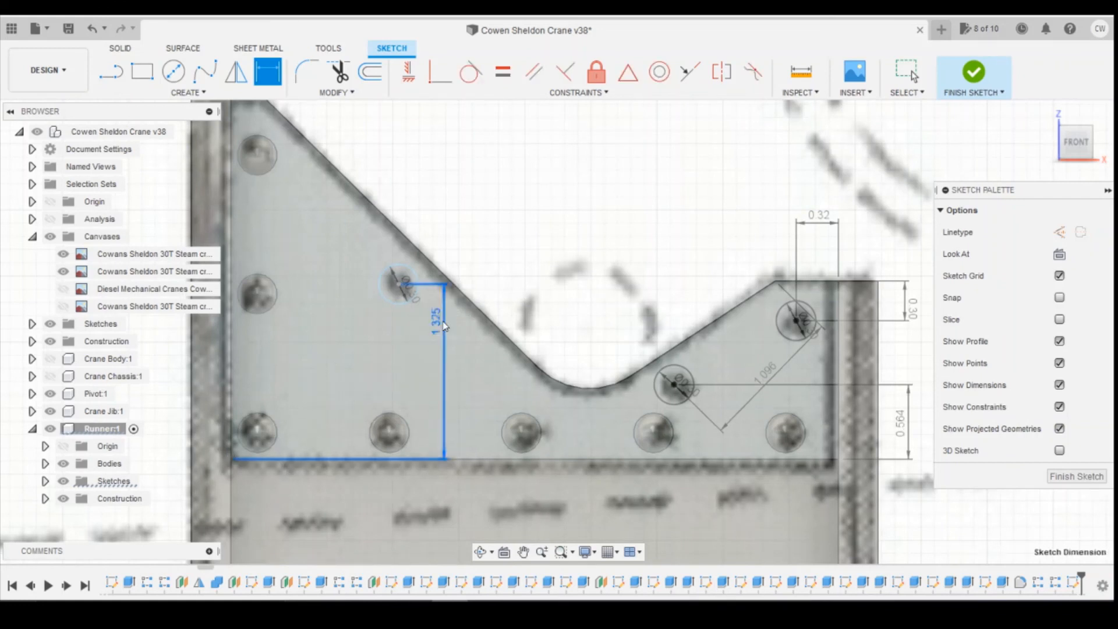
pyautogui.click(445, 324)
pyautogui.press('Return')
pyautogui.click(399, 284)
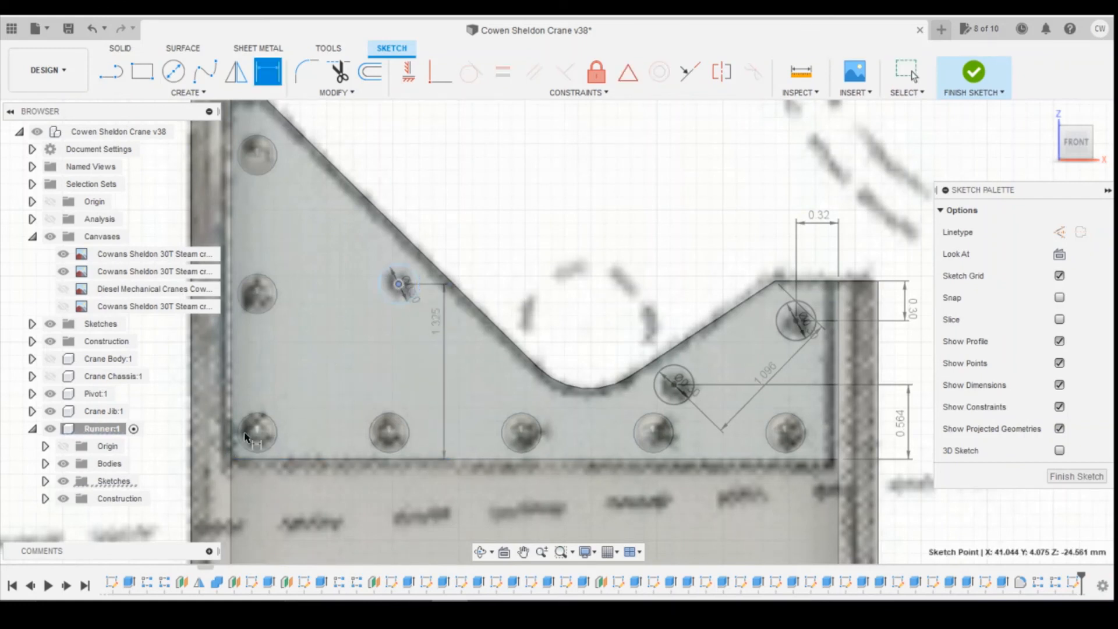
pyautogui.click(231, 459)
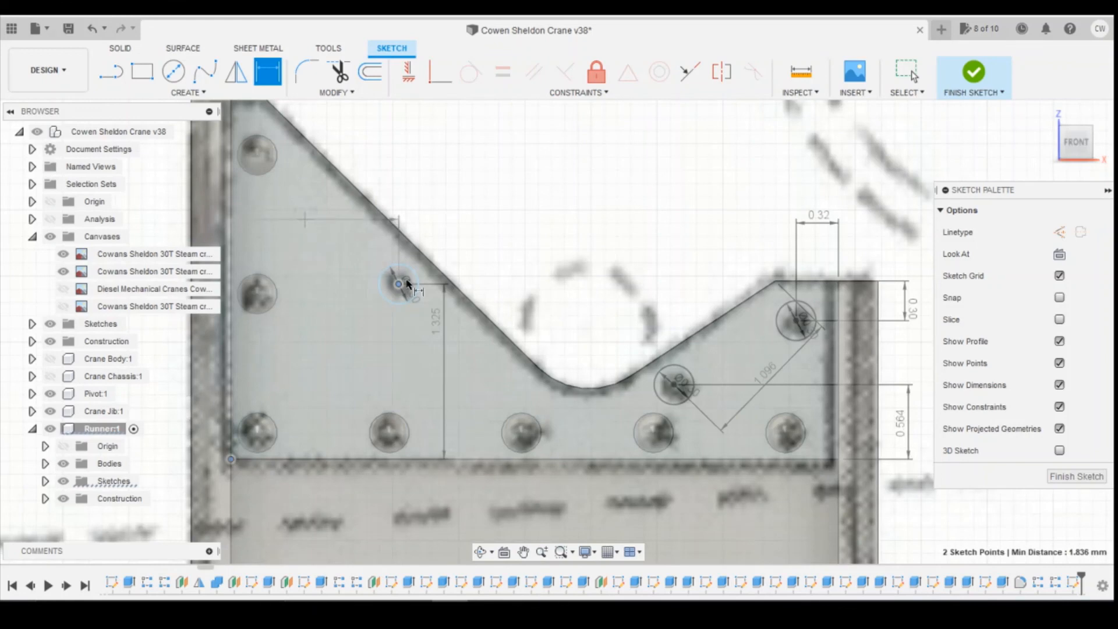
pyautogui.press('Escape')
pyautogui.scroll(2, 402, 300)
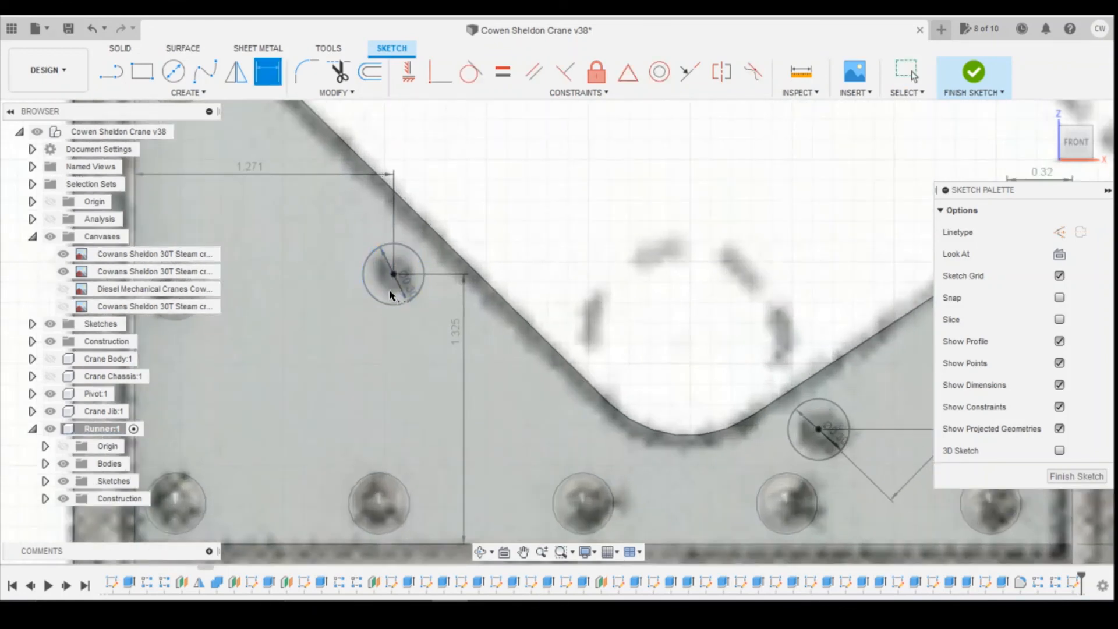
pyautogui.press('Escape')
# Extrude the three new rivet circles 0.15 mm from the plate's front face.
pyautogui.click(390, 275)
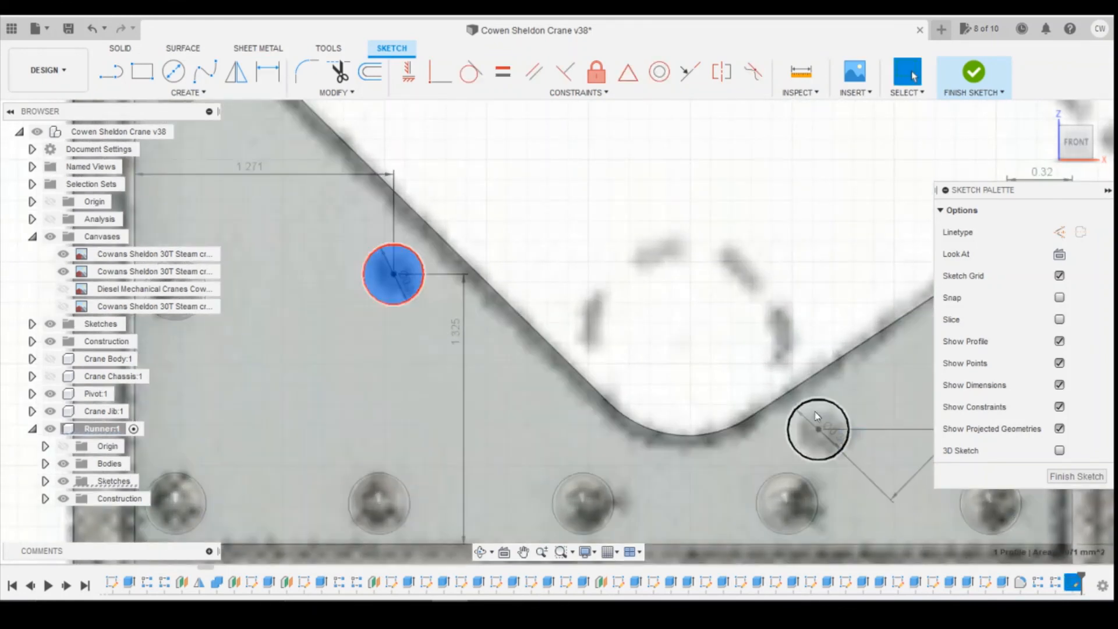
pyautogui.click(818, 431)
pyautogui.scroll(-3, 510, 454)
pyautogui.scroll(3, 764, 381)
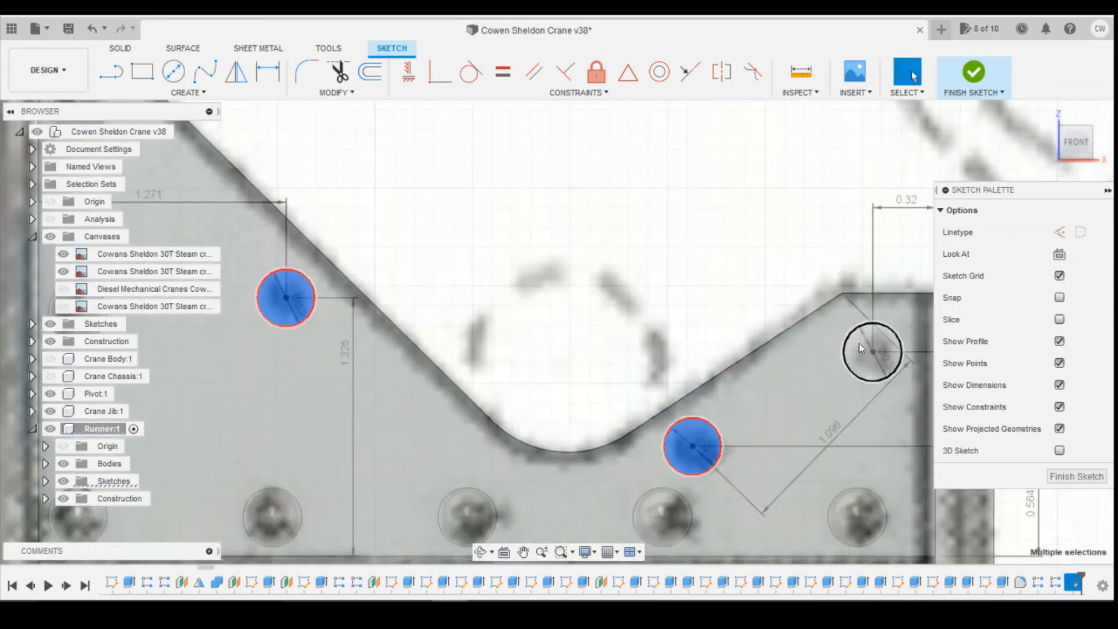
pyautogui.click(859, 346)
pyautogui.rightClick(862, 349)
pyautogui.click(854, 386)
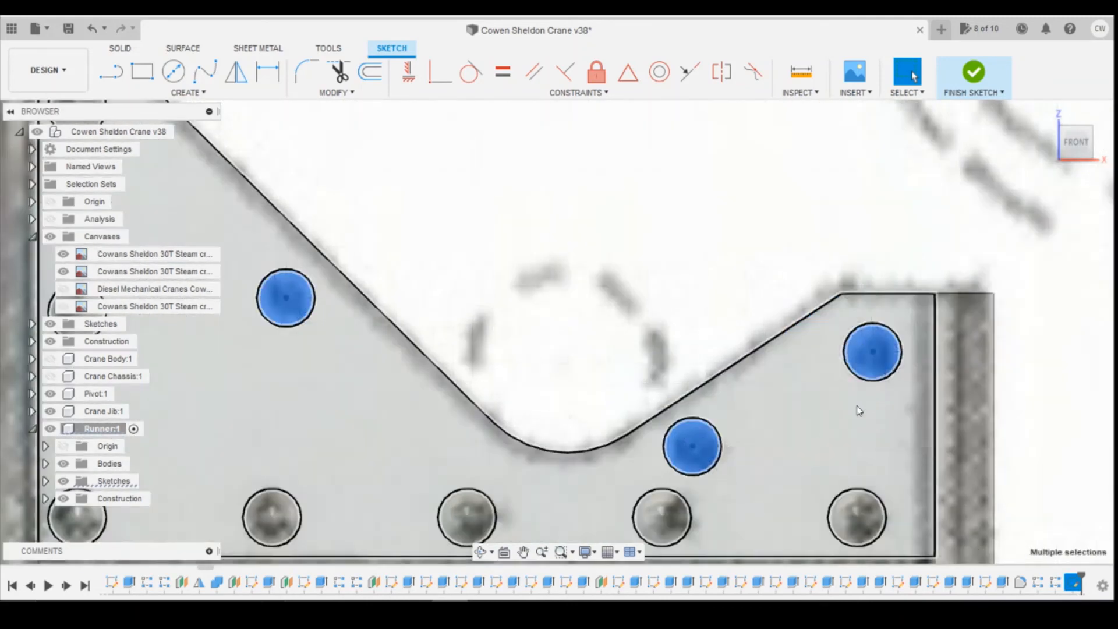
pyautogui.write('0')
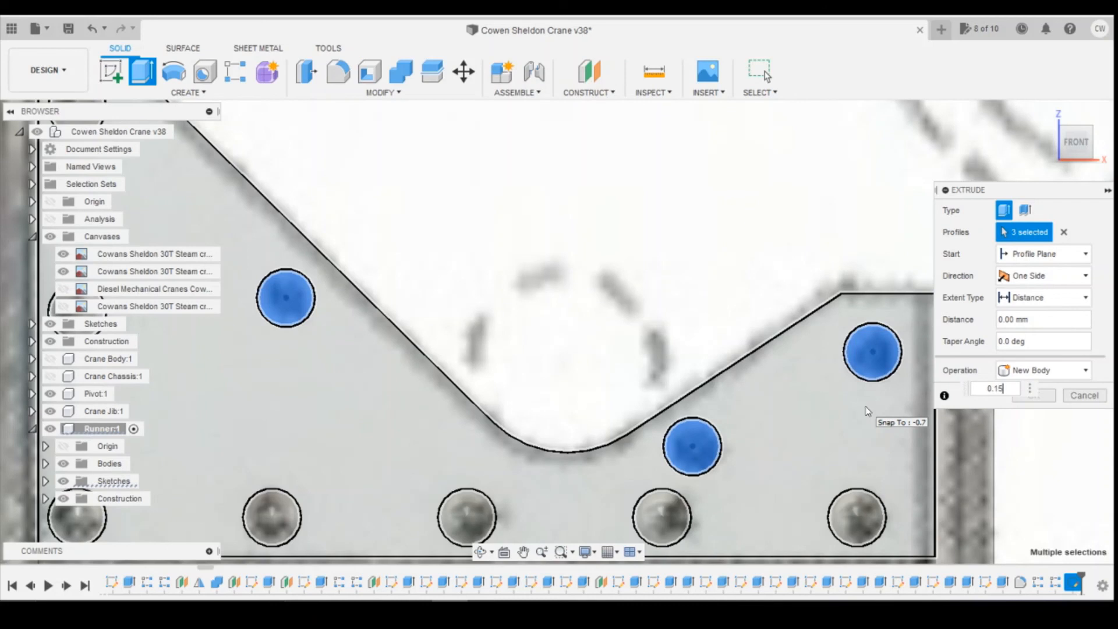
pyautogui.write('.15')
pyautogui.press('Return')
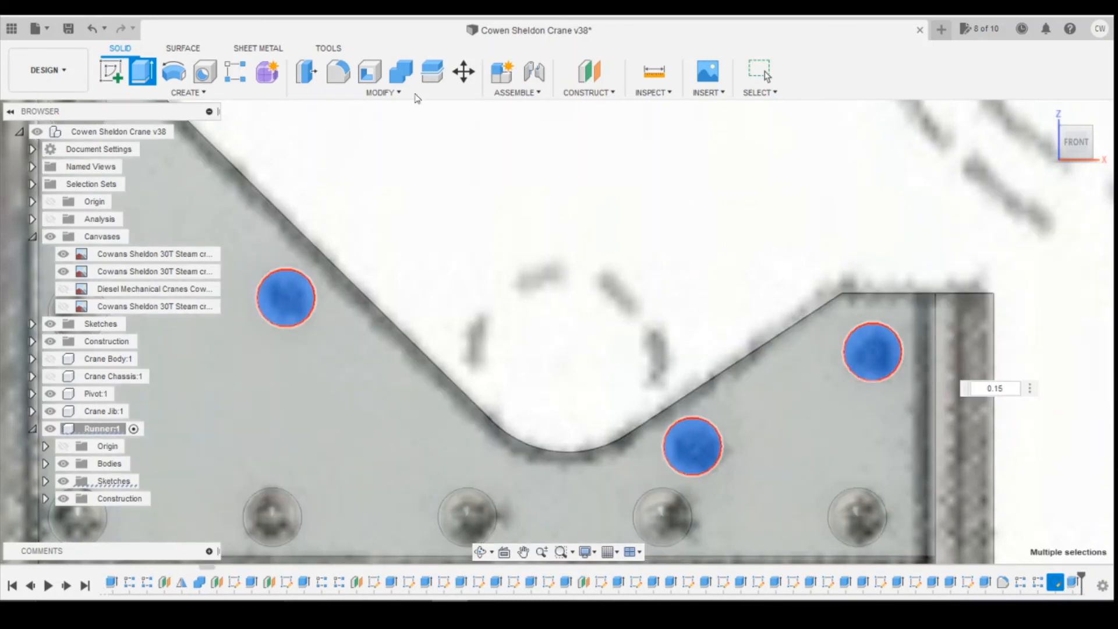
# Round the outer circular edges of the three new rivets with a 0.15 mm fillet.
pyautogui.click(338, 71)
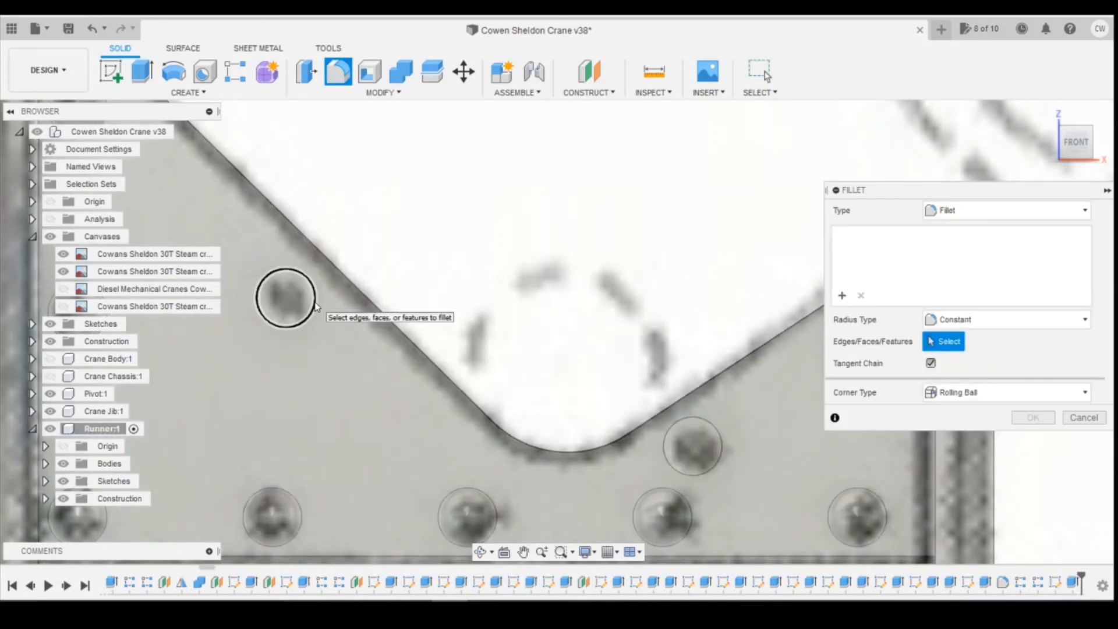
pyautogui.click(315, 305)
pyautogui.click(710, 421)
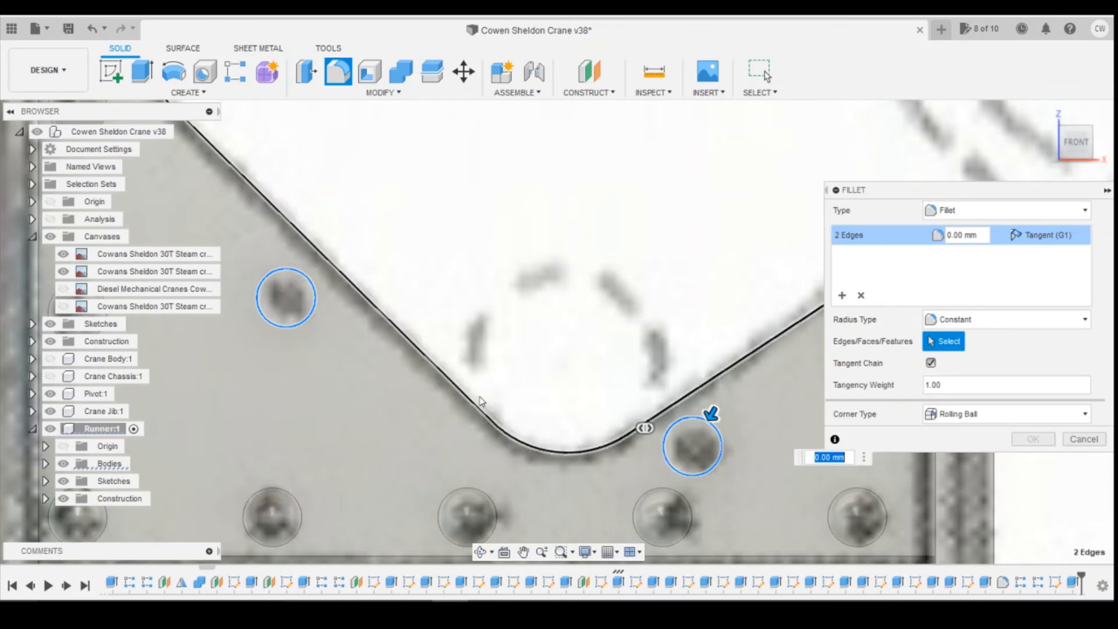
pyautogui.scroll(-2, 481, 400)
pyautogui.click(764, 354)
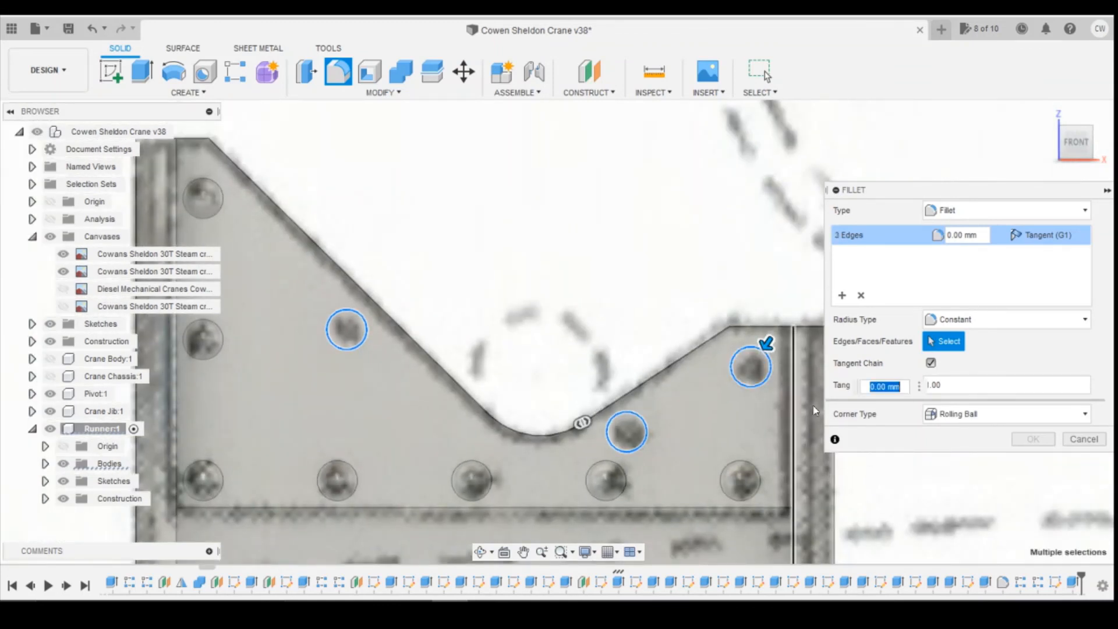
pyautogui.write('0.15')
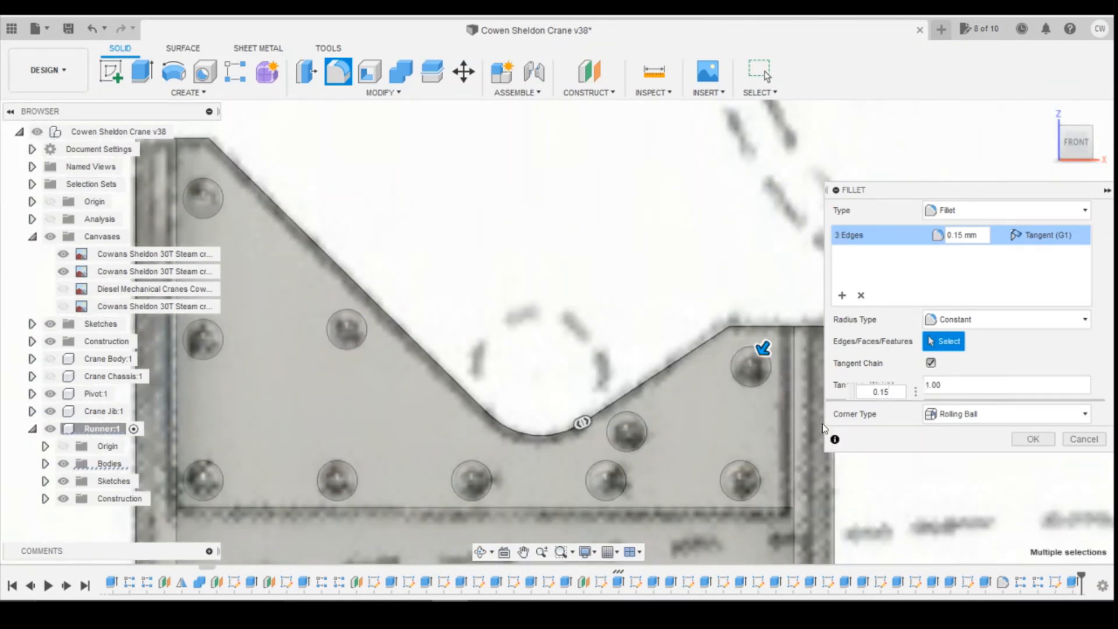
pyautogui.press('Return')
# Hide the two visible Cowans Sheldon 30T Steam crane canvases.
pyautogui.scroll(-4, 868, 361)
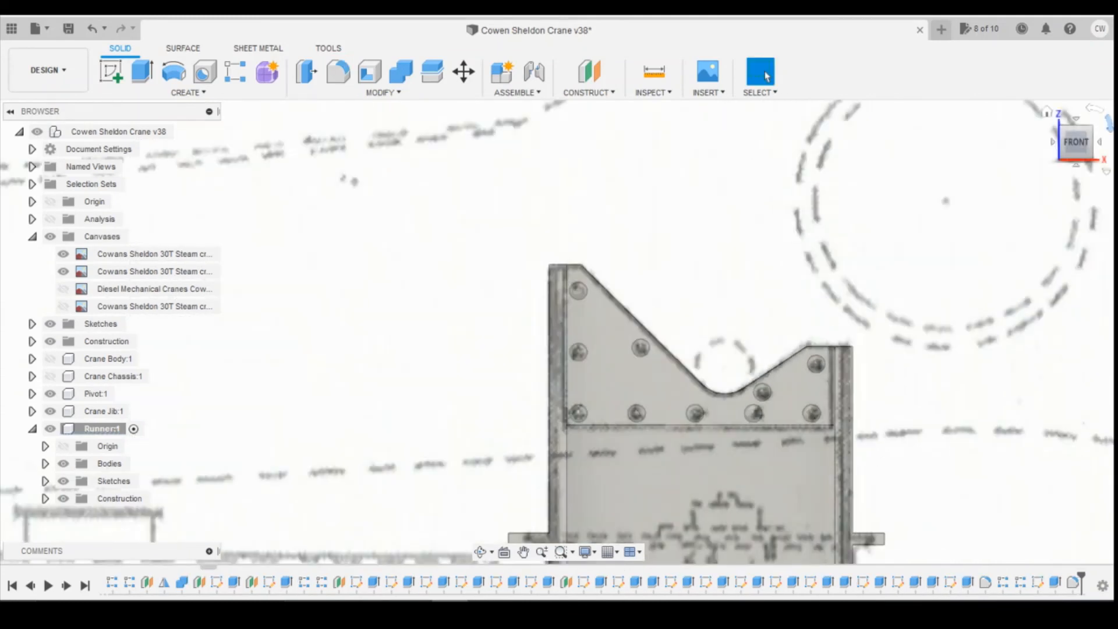
pyautogui.click(1079, 157)
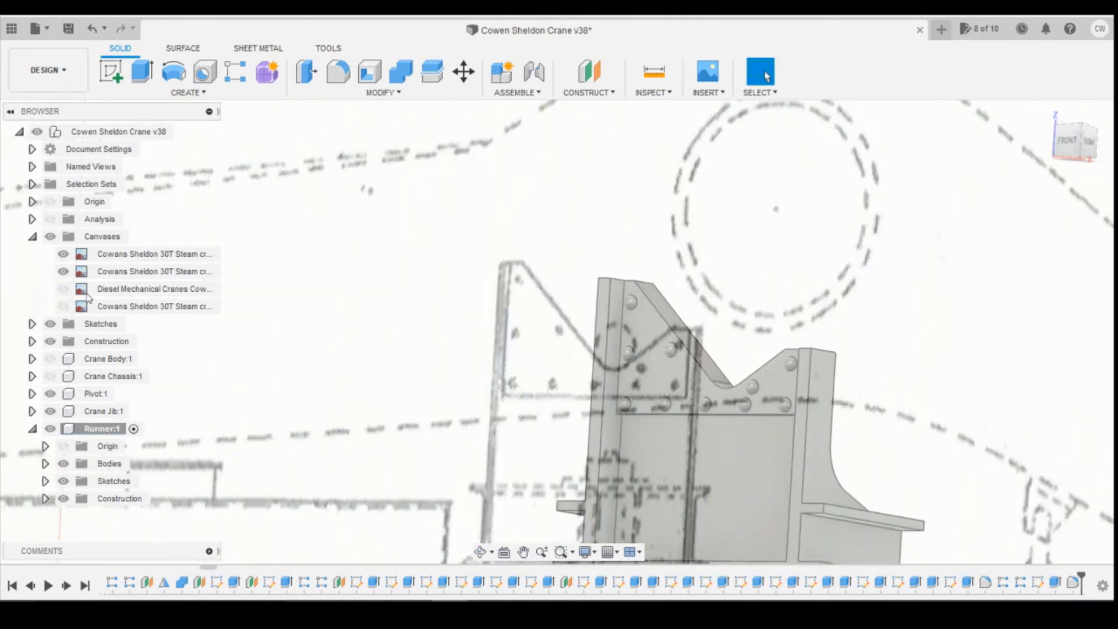
pyautogui.click(63, 253)
pyautogui.click(63, 272)
# Examine the riveted jib support from an angle in place on the complete match wagon.
pyautogui.scroll(-3, 256, 291)
pyautogui.scroll(-4, 382, 344)
pyautogui.scroll(4, 495, 355)
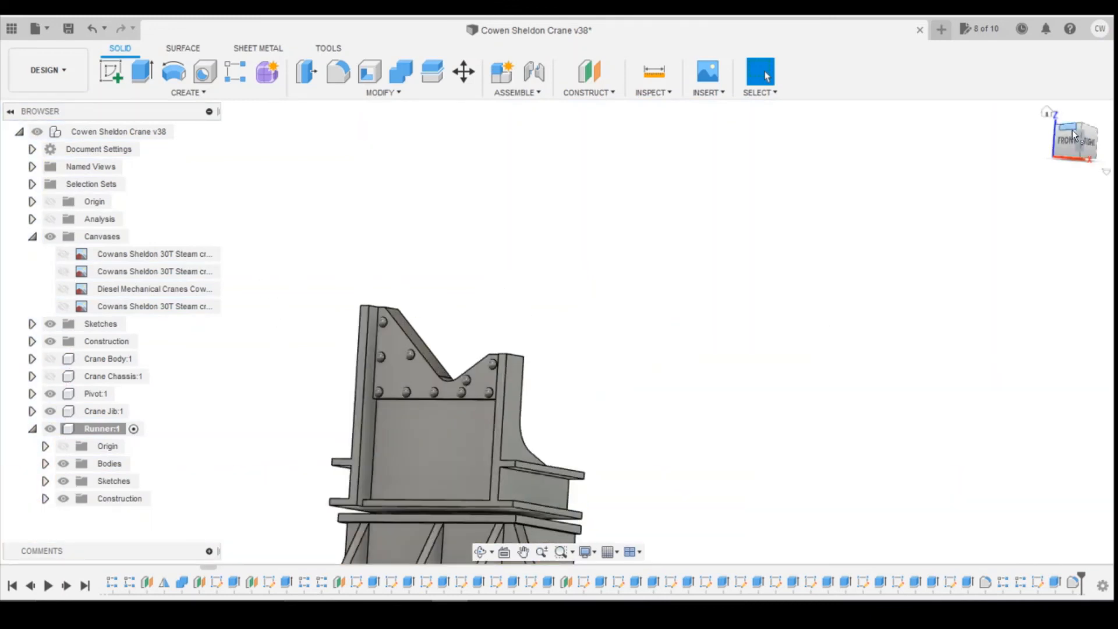
pyautogui.scroll(-2, 594, 233)
pyautogui.moveTo(1069, 144)
pyautogui.mouseDown()
pyautogui.moveTo(1055, 135)
pyautogui.moveTo(1071, 148)
pyautogui.moveTo(1075, 140)
pyautogui.mouseUp()
pyautogui.scroll(-2, 807, 314)
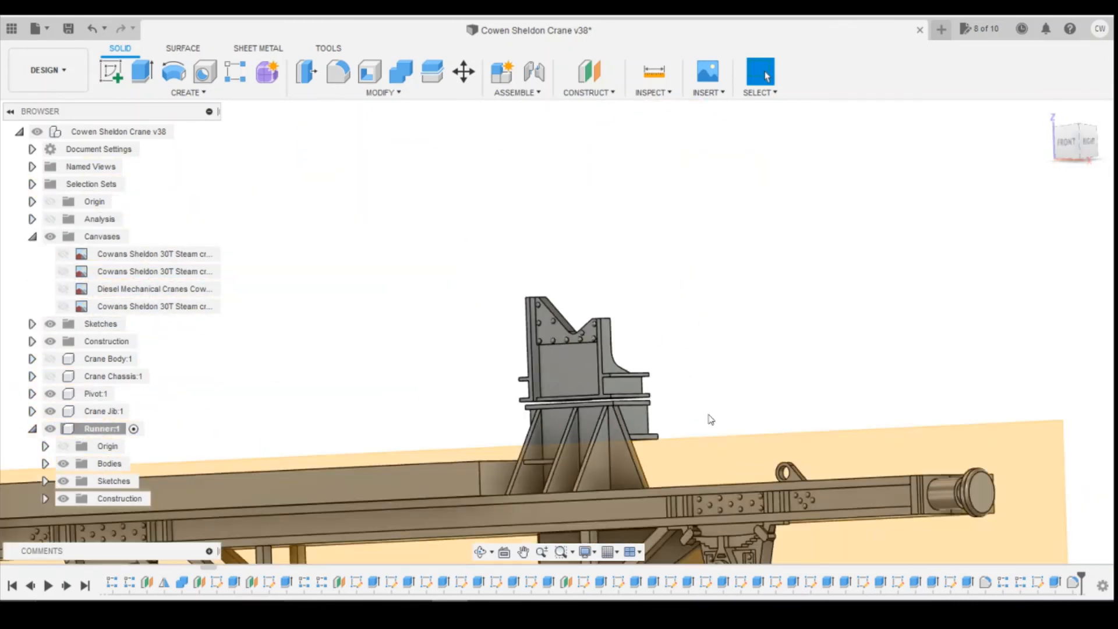
pyautogui.scroll(-3, 708, 419)
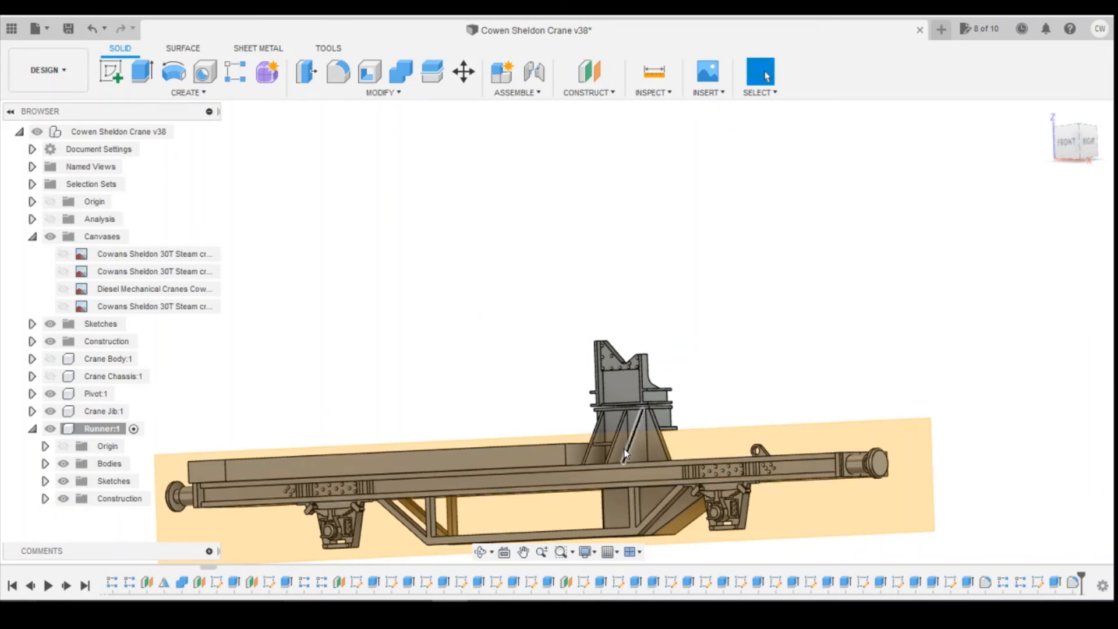